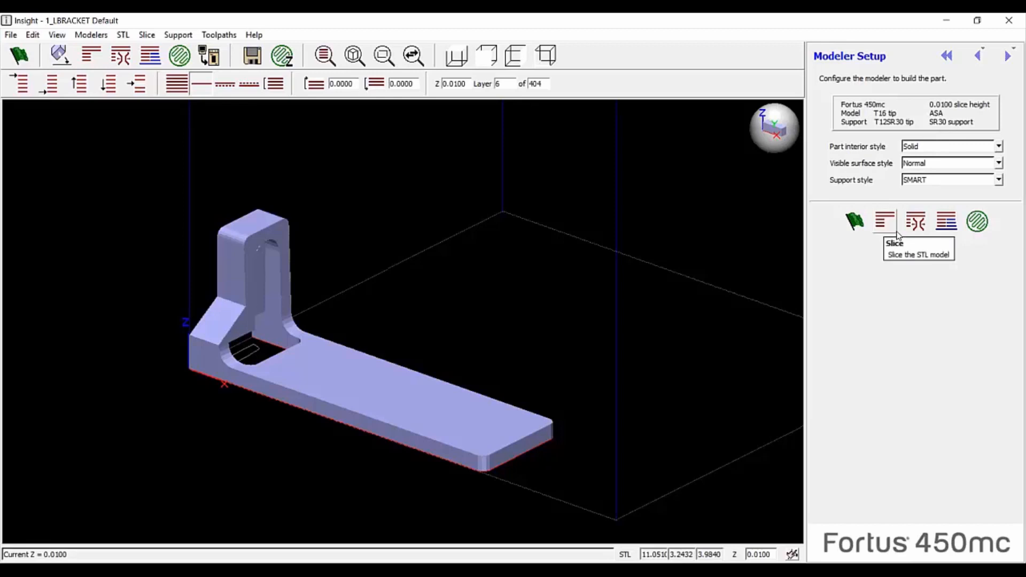
# Run all remaining preprocessing on the L-bracket, from slicing and supports through toolpaths and the CMB file
pyautogui.click(895, 232)
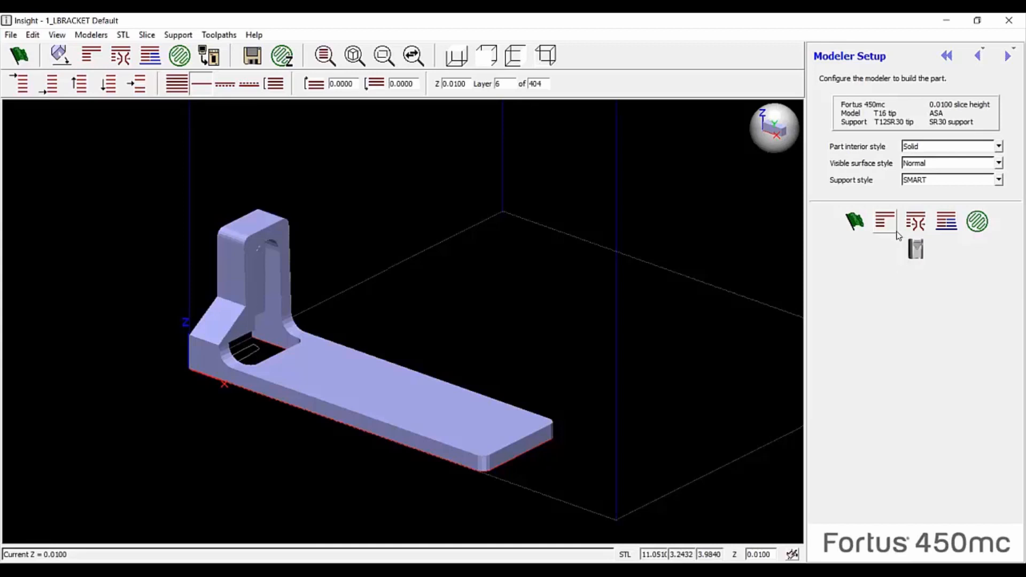
pyautogui.click(19, 53)
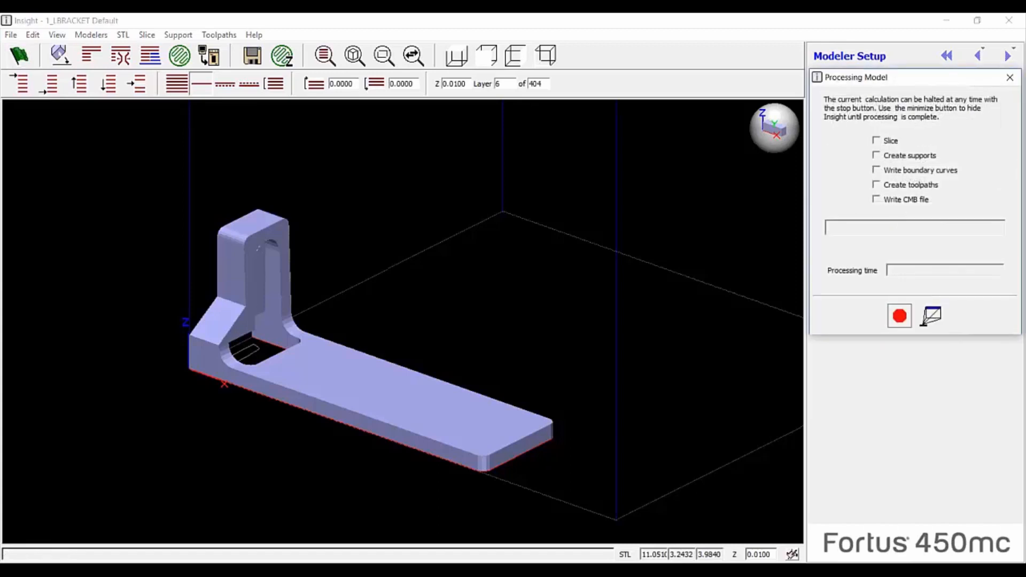
pyautogui.click(537, 342)
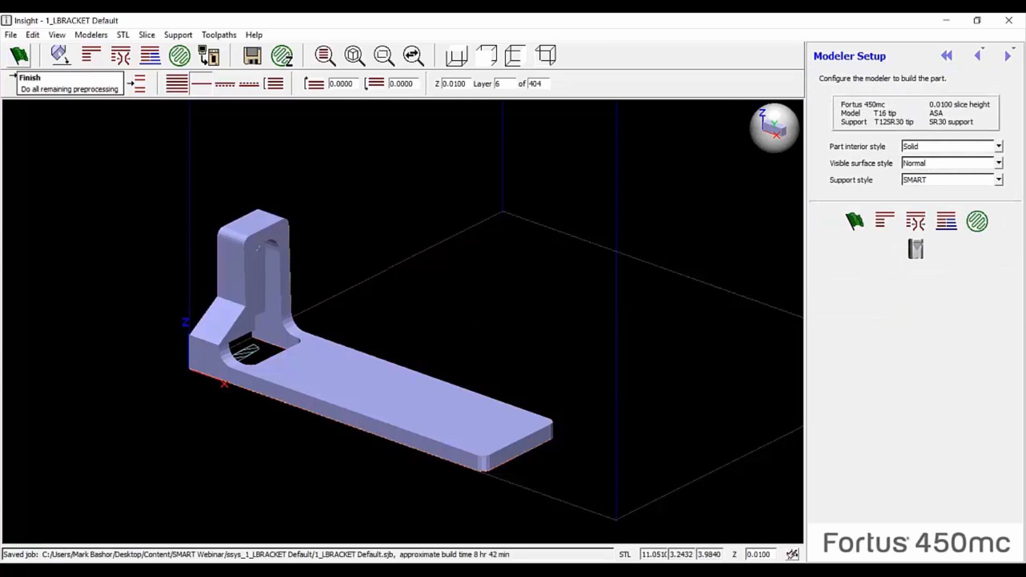
# Open the build time estimate and review the estimated build time, model volume and support volume
pyautogui.click(229, 34)
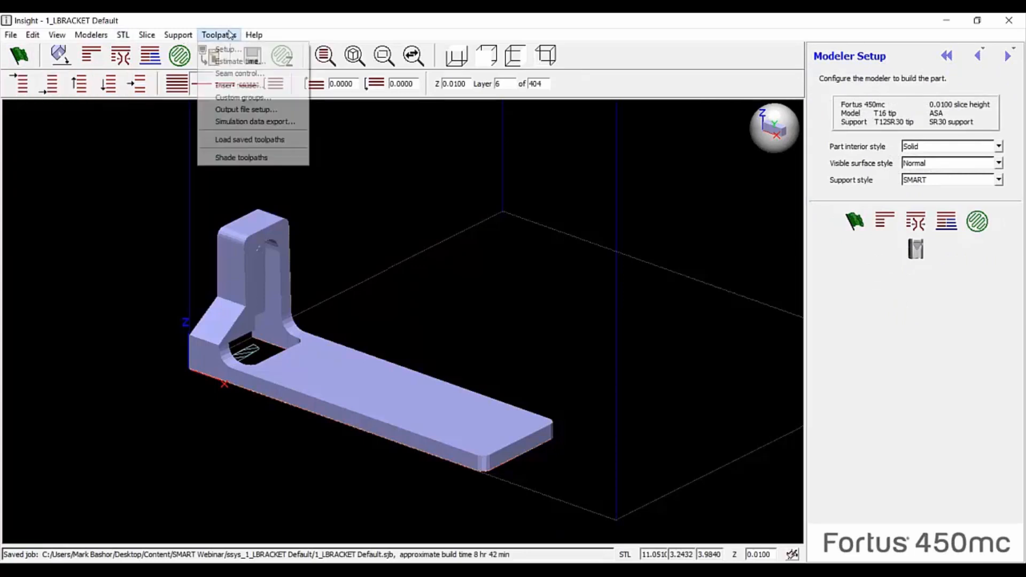
pyautogui.click(227, 61)
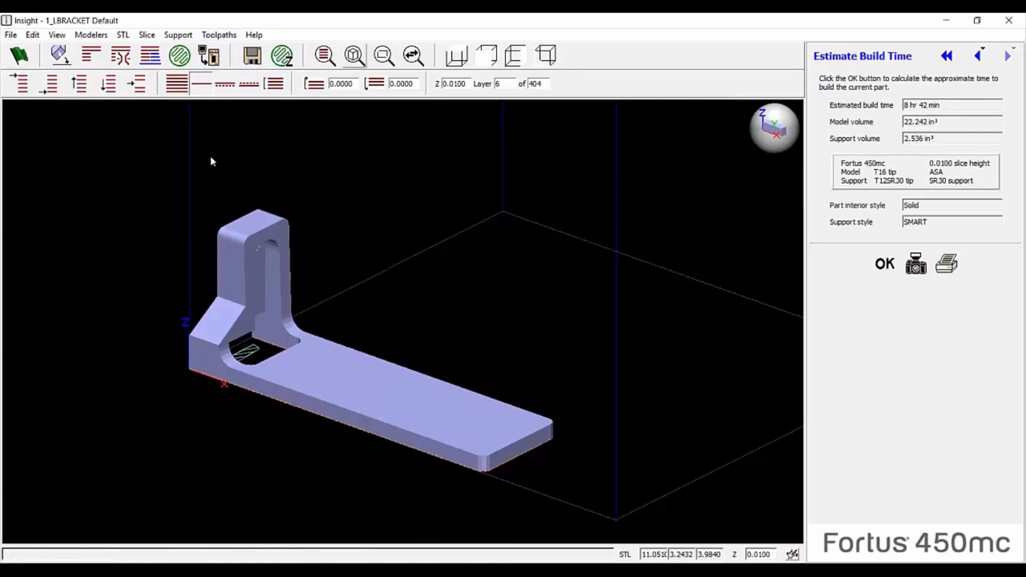
pyautogui.moveTo(939, 104); pyautogui.dragTo(965, 104)
pyautogui.moveTo(941, 138)
pyautogui.mouseDown()
pyautogui.moveTo(902, 118)
pyautogui.moveTo(931, 127)
pyautogui.mouseUp()
# Display the toolpaths of all layers and examine the support column inside the bracket's slot
pyautogui.click(183, 83)
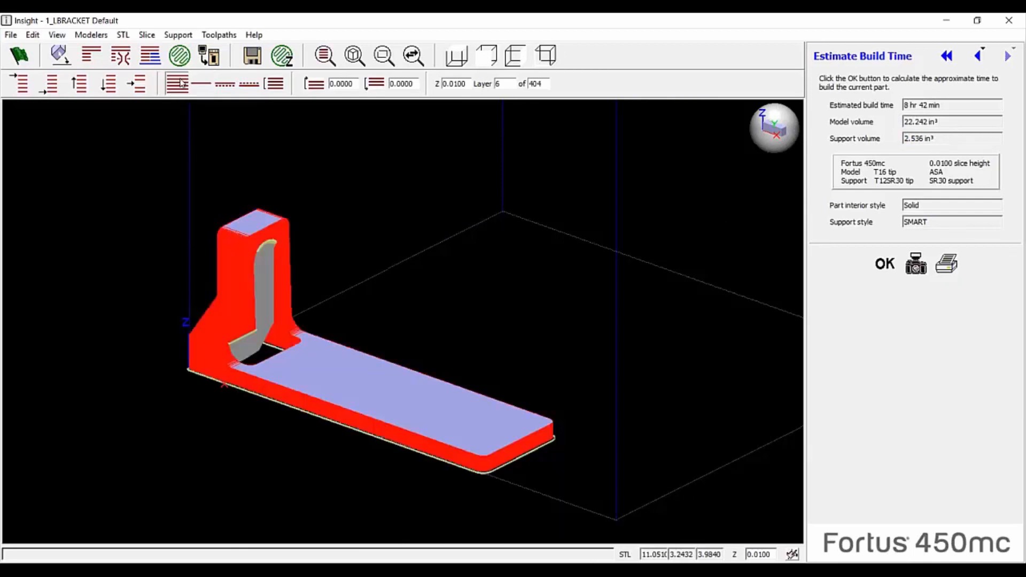
pyautogui.scroll(5, 253, 329)
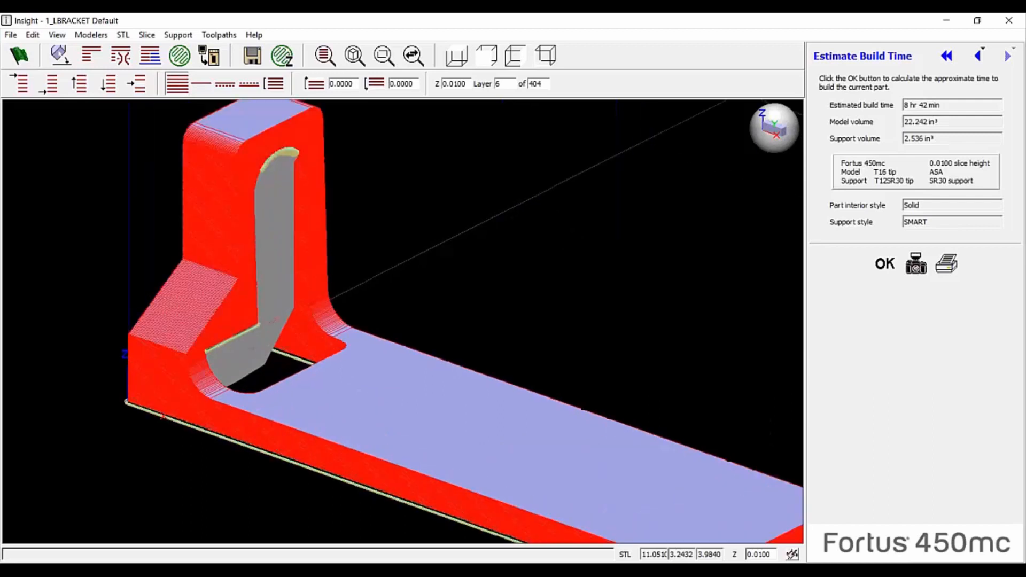
pyautogui.scroll(2, 241, 338)
pyautogui.scroll(-7, 252, 347)
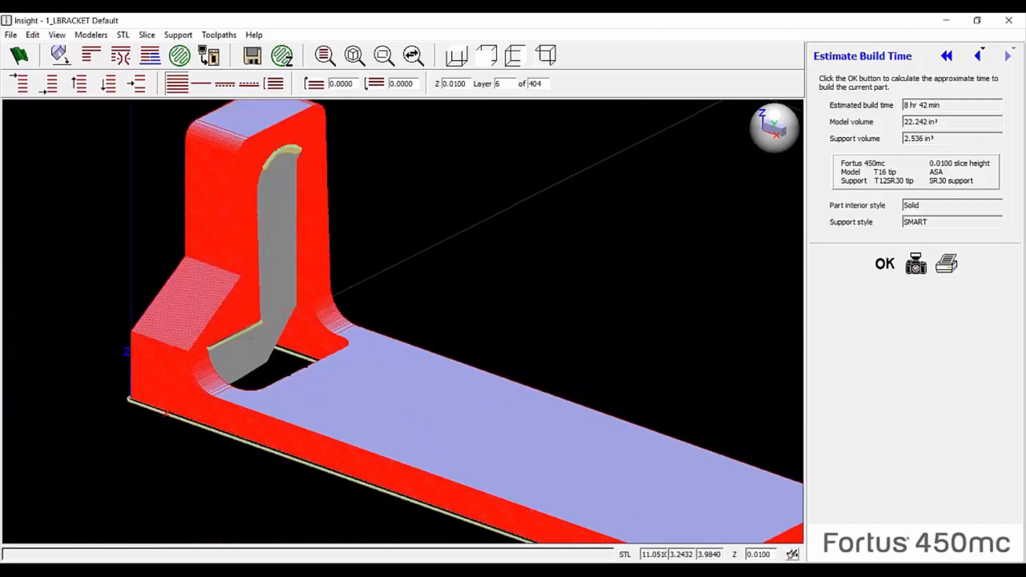
pyautogui.scroll(-3, 278, 235)
pyautogui.scroll(4, 278, 238)
pyautogui.scroll(-4, 274, 265)
pyautogui.scroll(4, 273, 265)
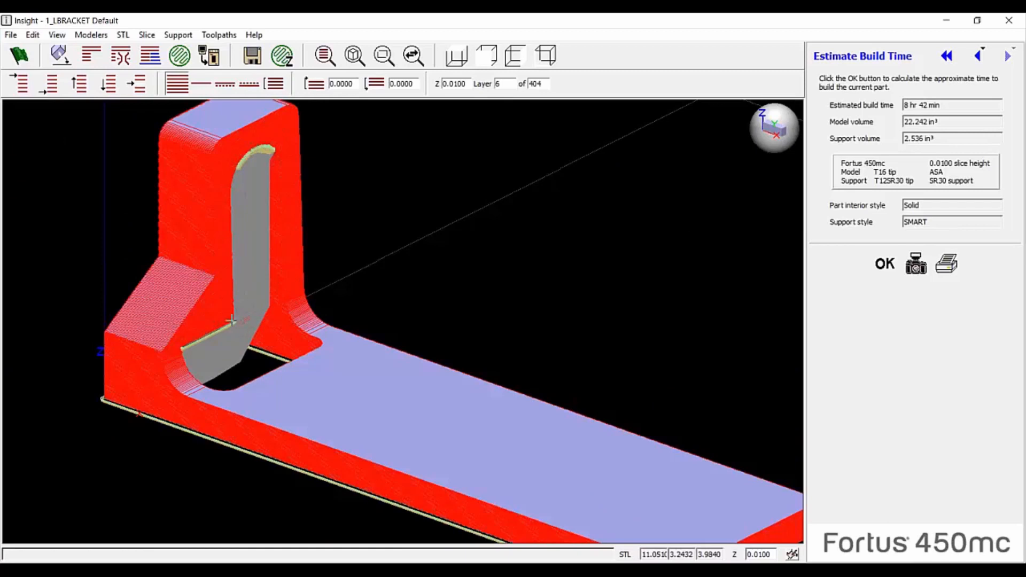
# Step down through the lowest layers and back up to layer 18 at Z 0.1300
pyautogui.press('Down')
pyautogui.press('Down')
pyautogui.press('Down')
pyautogui.press('Down')
pyautogui.press('Down')
pyautogui.press('Down')
pyautogui.press('Up')
pyautogui.press('Up')
pyautogui.press('Up')
pyautogui.press('Up')
pyautogui.press('Up')
pyautogui.press('Up')
pyautogui.press('Up')
pyautogui.press('Up')
pyautogui.press('Up')
pyautogui.press('Up')
pyautogui.press('Up')
pyautogui.press('Up')
pyautogui.press('Up')
pyautogui.press('Up')
pyautogui.press('Up')
pyautogui.press('Up')
pyautogui.press('Up')
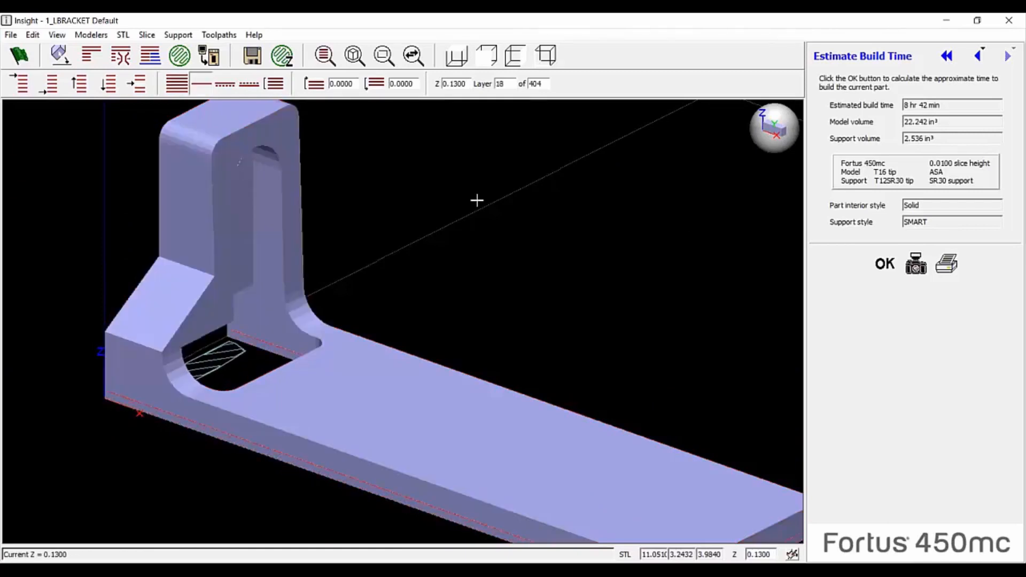
# Switch to the top view and hide the curves and the STL model, leaving the current layer's toolpaths
pyautogui.click(457, 55)
pyautogui.rightClick(386, 123)
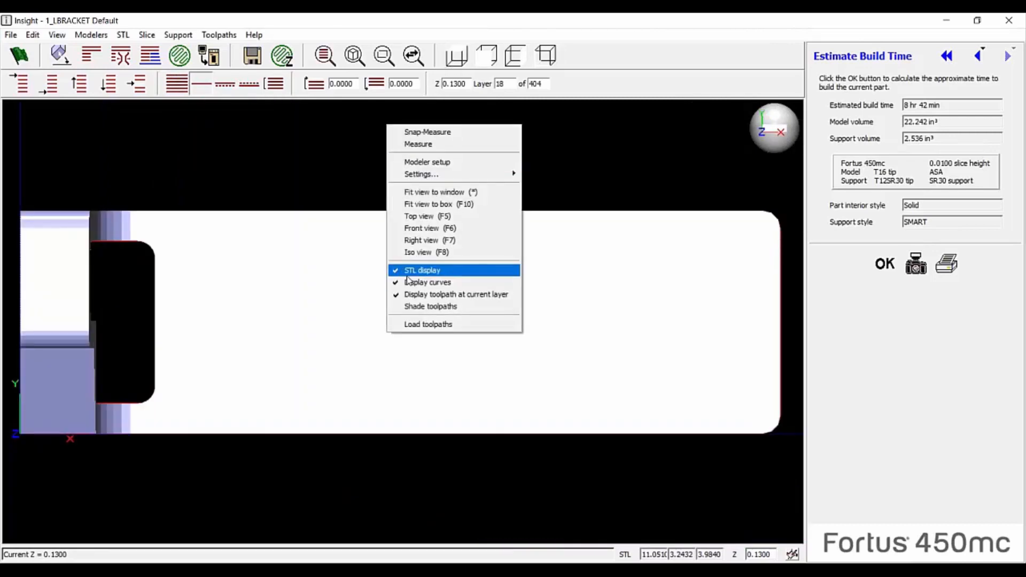
pyautogui.click(422, 282)
pyautogui.rightClick(350, 174)
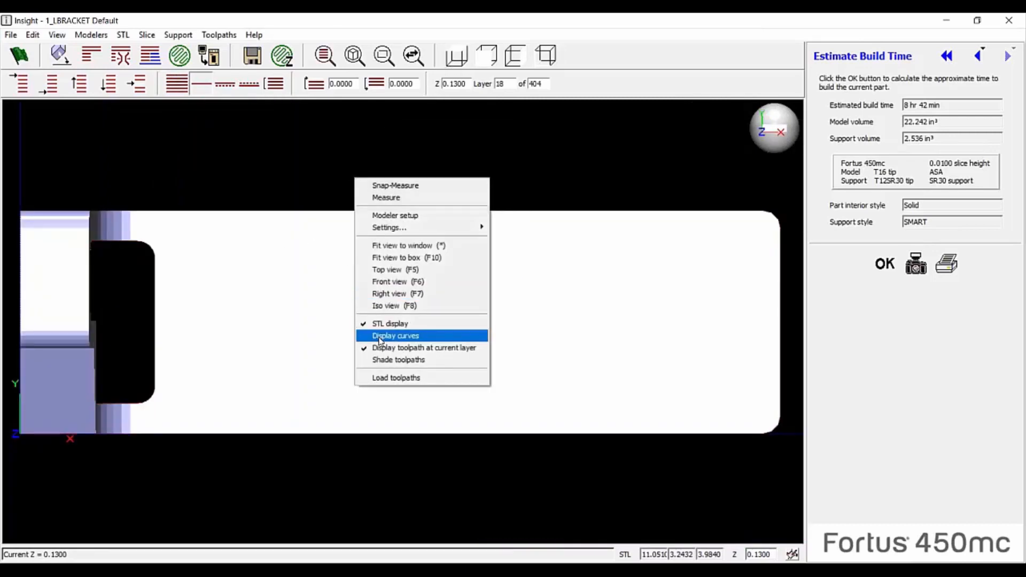
pyautogui.click(390, 323)
pyautogui.scroll(2, 55, 324)
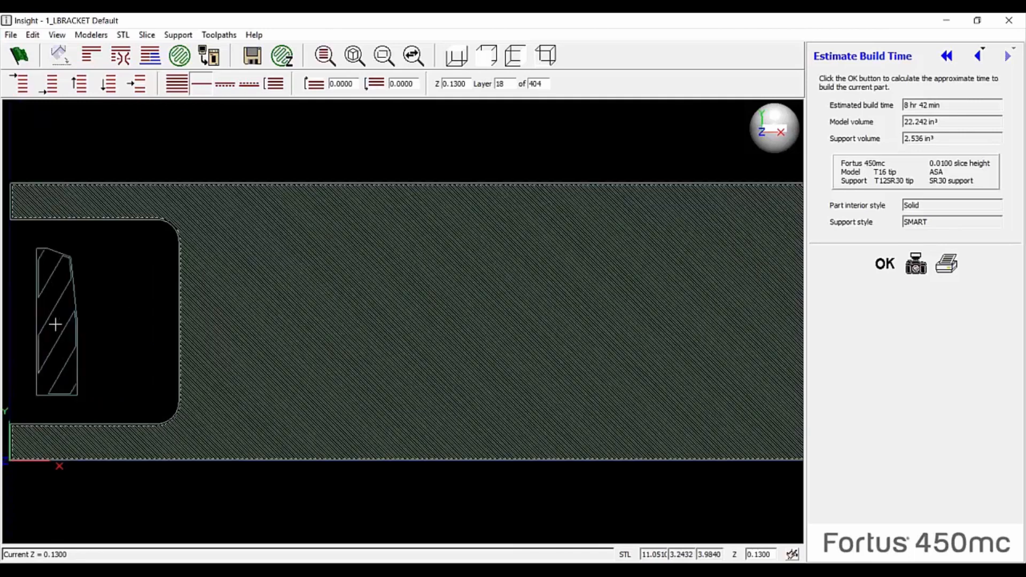
pyautogui.scroll(-1, 103, 317)
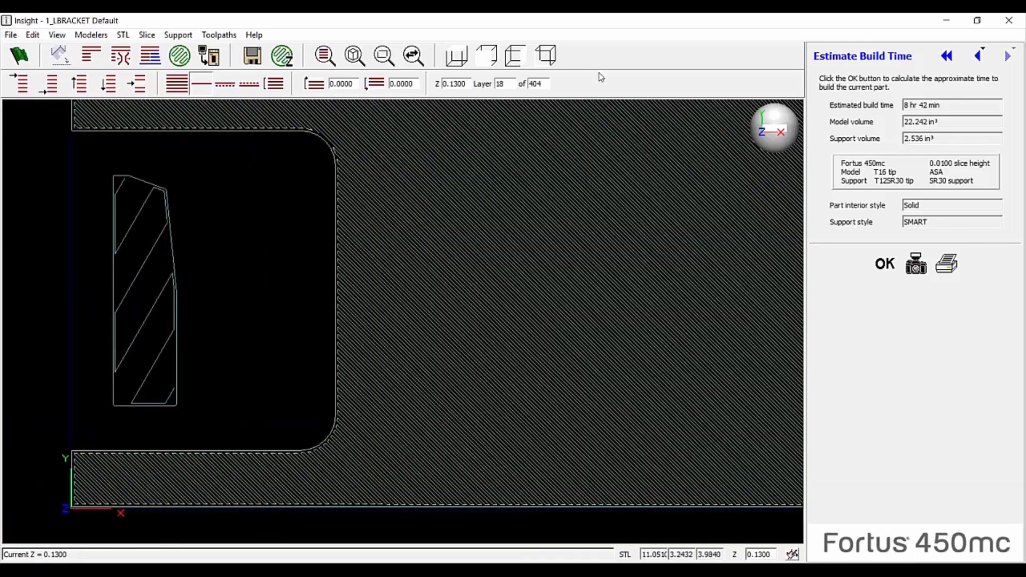
# Switch to the isometric view and shade the toolpaths around the support in the slot
pyautogui.click(546, 55)
pyautogui.rightClick(209, 281)
pyautogui.click(235, 461)
pyautogui.scroll(1, 184, 377)
pyautogui.scroll(1, 185, 377)
pyautogui.scroll(1, 159, 378)
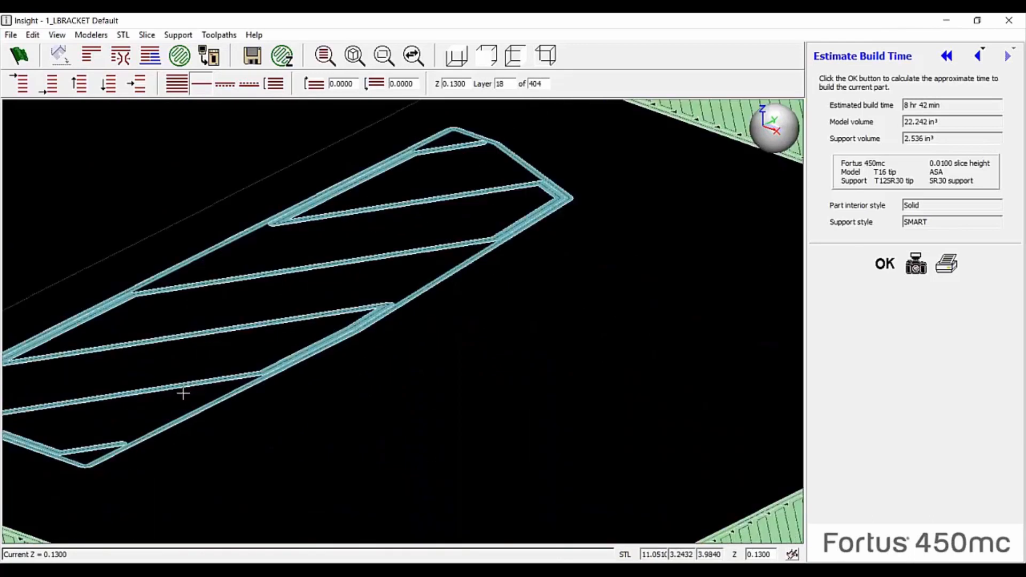
pyautogui.scroll(-2, 287, 393)
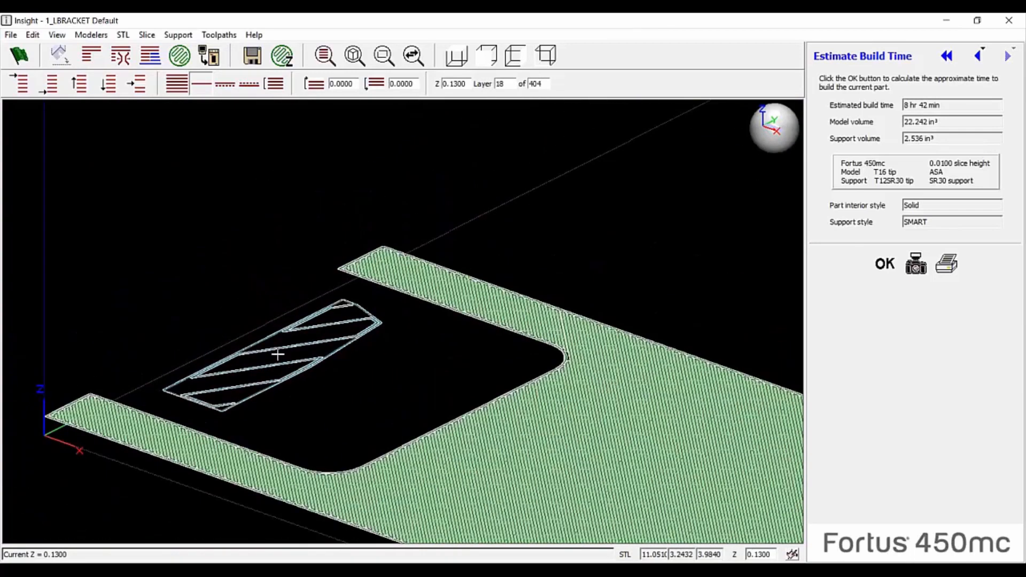
pyautogui.scroll(1, 275, 353)
# Step up to layer 31 and back down to layer 16 to examine the sparse support toolpaths
pyautogui.press('Up')
pyautogui.press('Up')
pyautogui.press('Up')
pyautogui.press('Up')
pyautogui.press('Up')
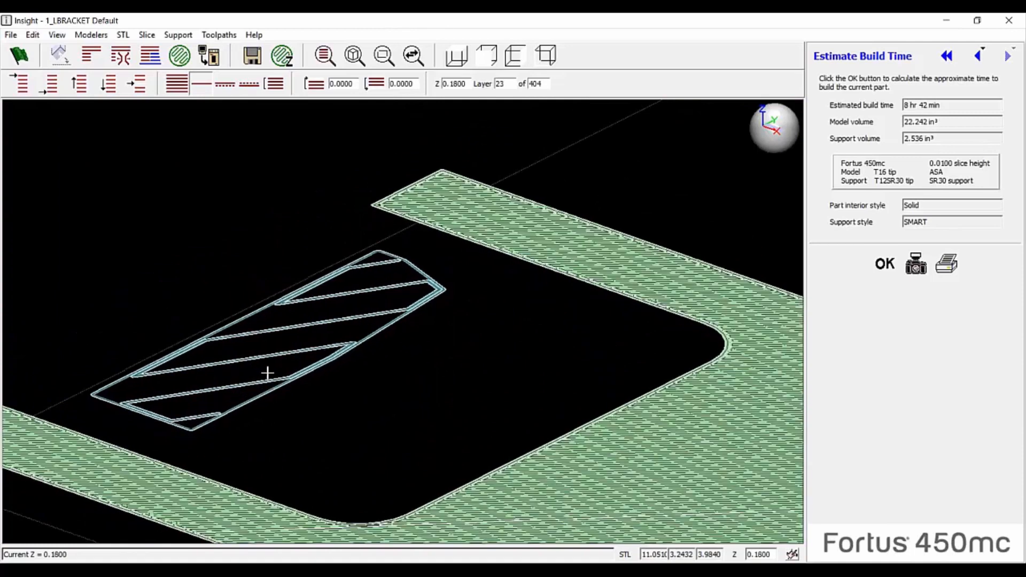
pyautogui.press('Up')
pyautogui.press('Up')
pyautogui.press('Up')
pyautogui.press('Up')
pyautogui.press('Up')
pyautogui.press('Up')
pyautogui.press('Up')
pyautogui.press('Up')
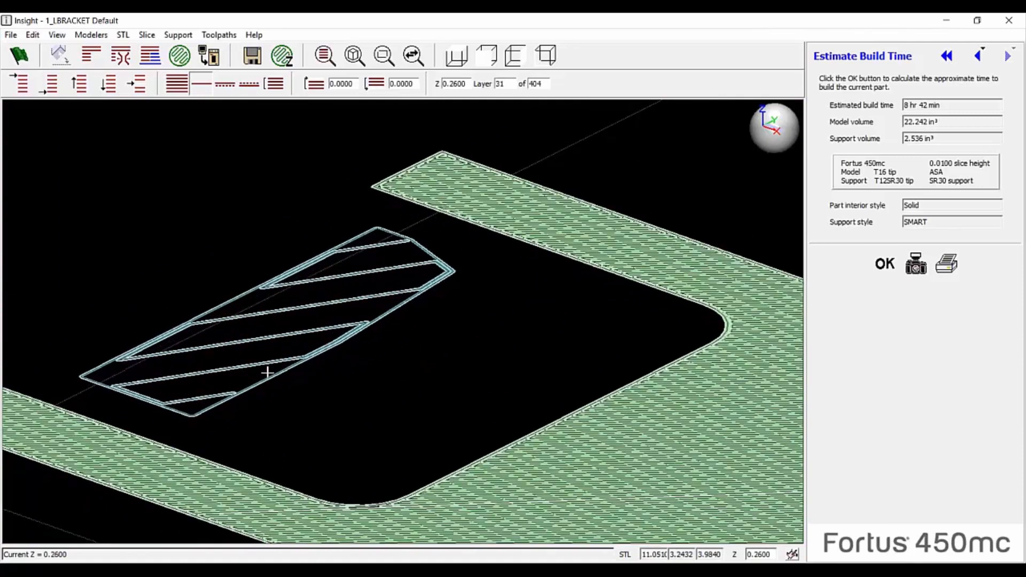
pyautogui.press('Down')
pyautogui.press('Down')
pyautogui.press('Down')
pyautogui.press('Down')
pyautogui.press('Down')
pyautogui.press('Down')
pyautogui.press('Down')
pyautogui.press('Down')
pyautogui.press('Down')
pyautogui.press('Down')
pyautogui.press('Down')
pyautogui.press('Down')
pyautogui.press('Down')
pyautogui.press('Down')
pyautogui.press('Down')
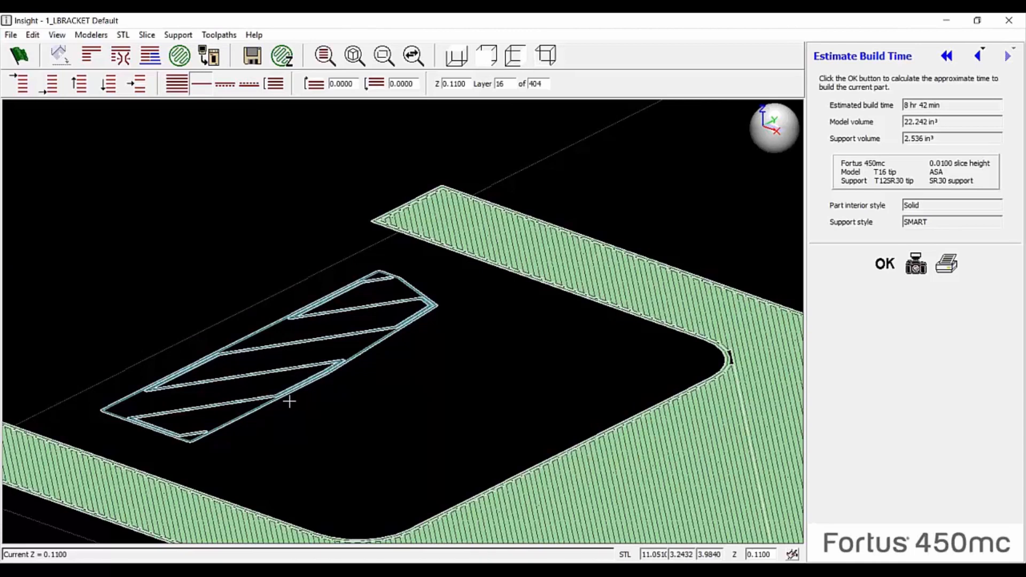
# Start a new custom toolpath group that uses SupportSparse as its template
pyautogui.click(219, 36)
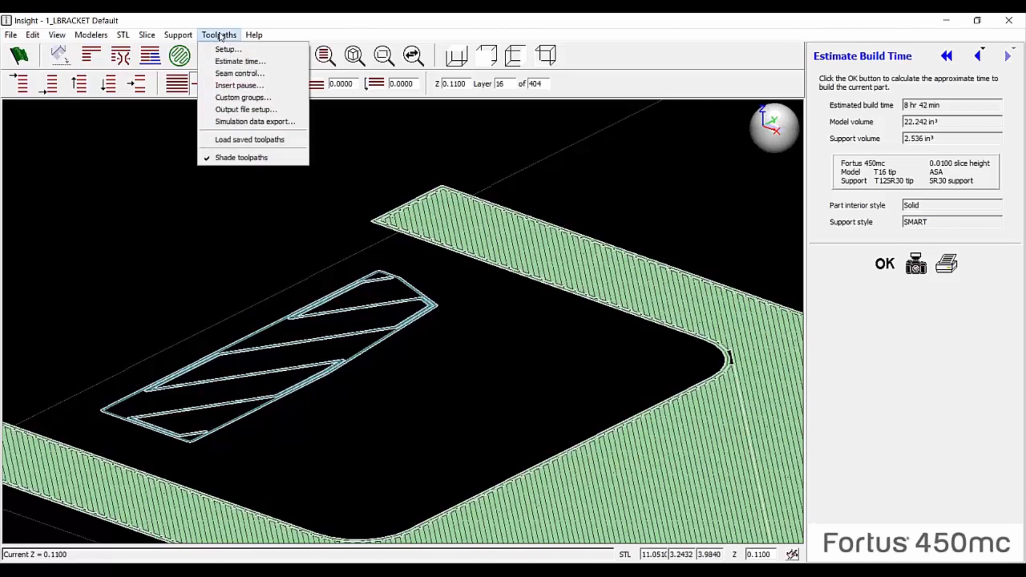
pyautogui.click(237, 97)
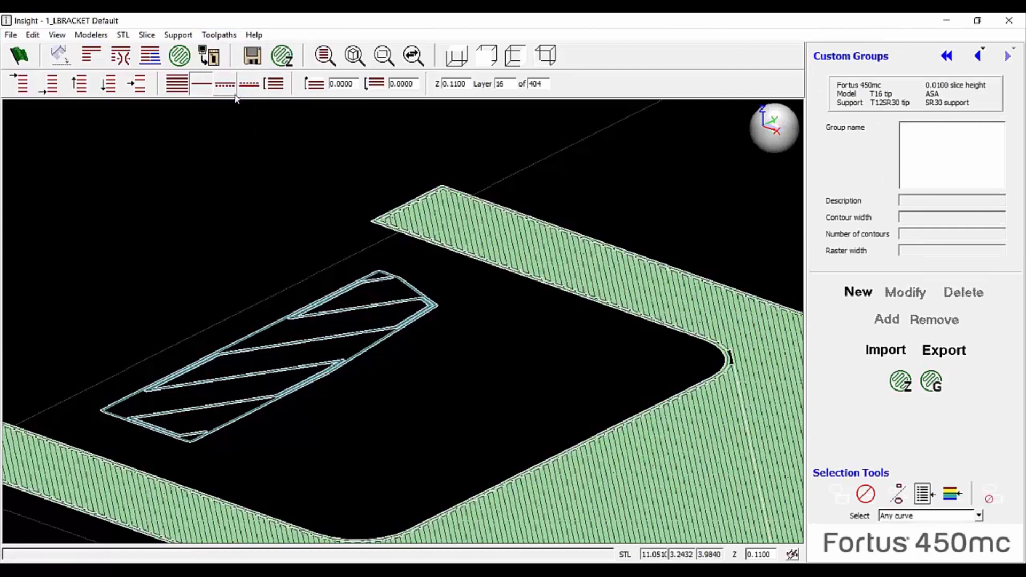
pyautogui.click(858, 292)
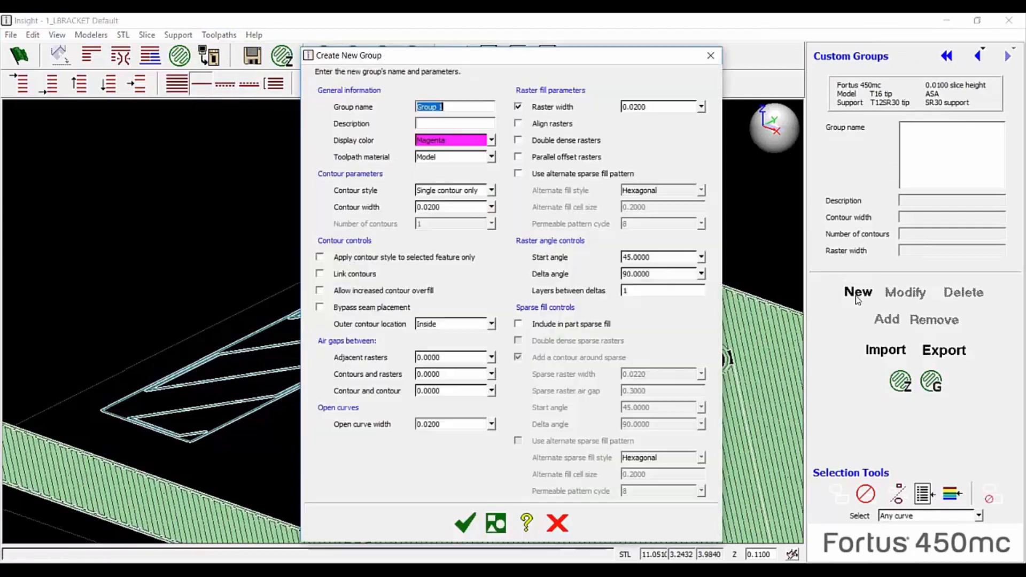
pyautogui.click(497, 523)
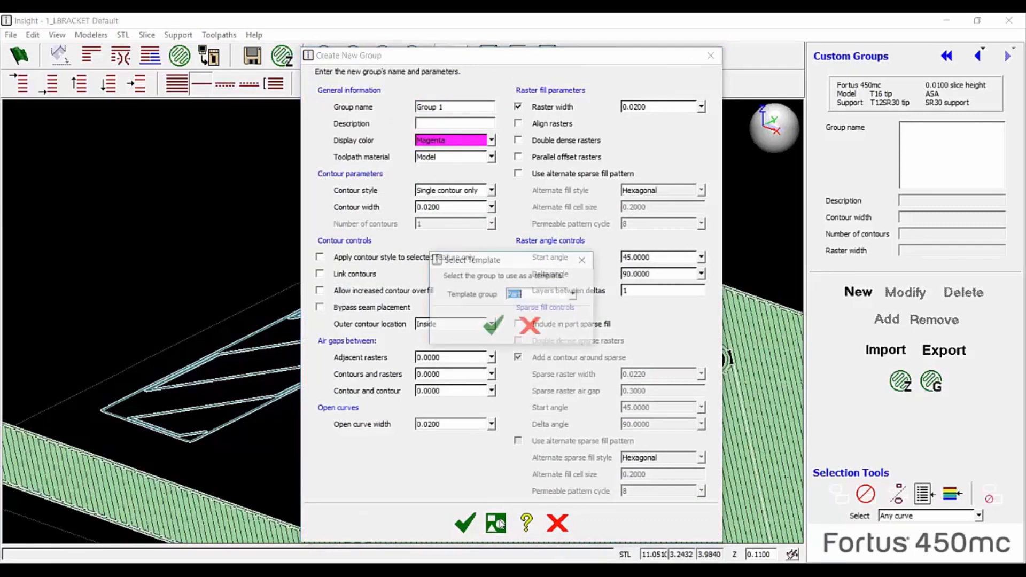
pyautogui.click(575, 295)
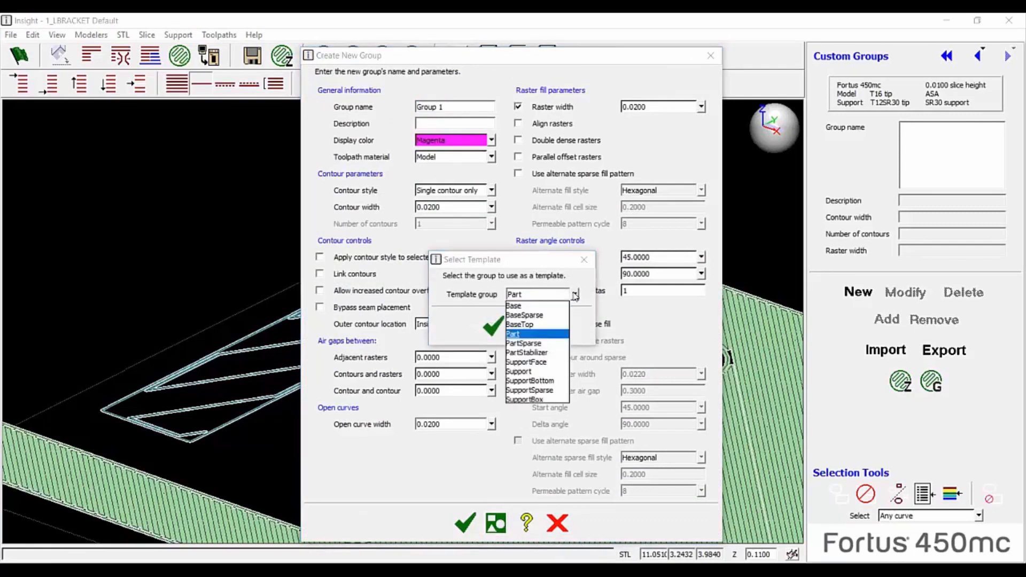
pyautogui.click(548, 394)
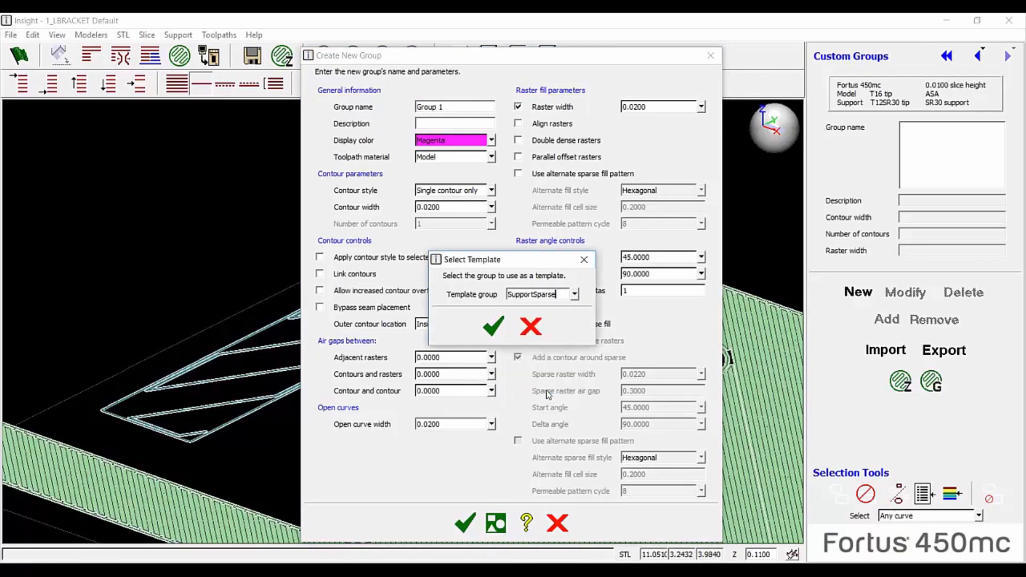
pyautogui.click(492, 326)
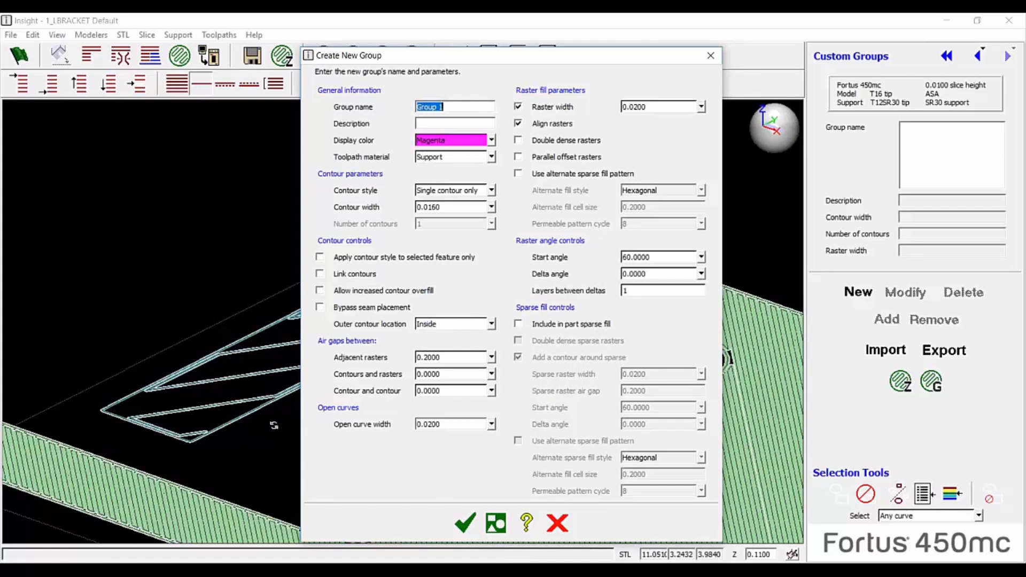
# Set the new group's toolpath material to Model and create the group
pyautogui.click(491, 157)
pyautogui.click(425, 168)
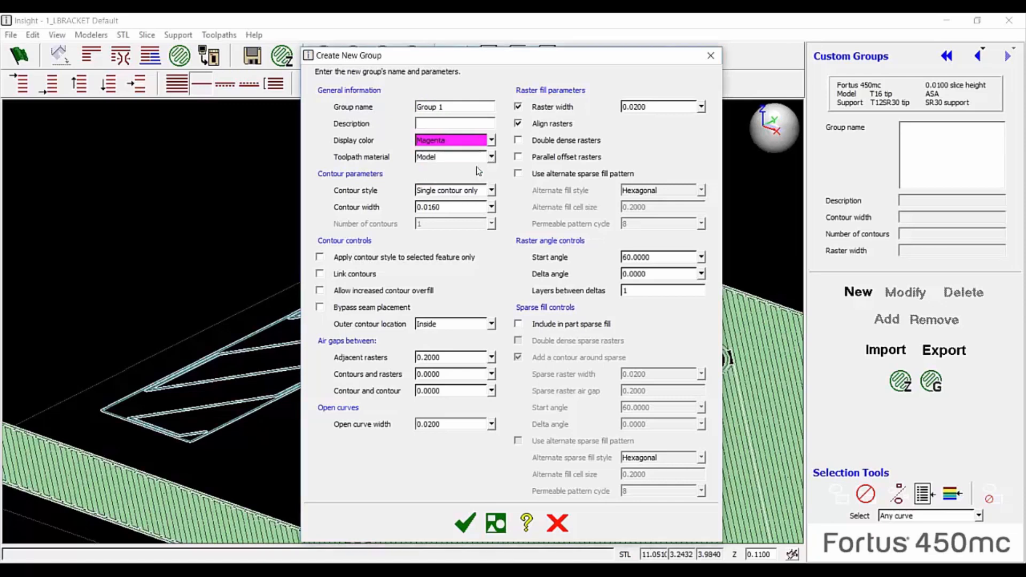
pyautogui.click(466, 518)
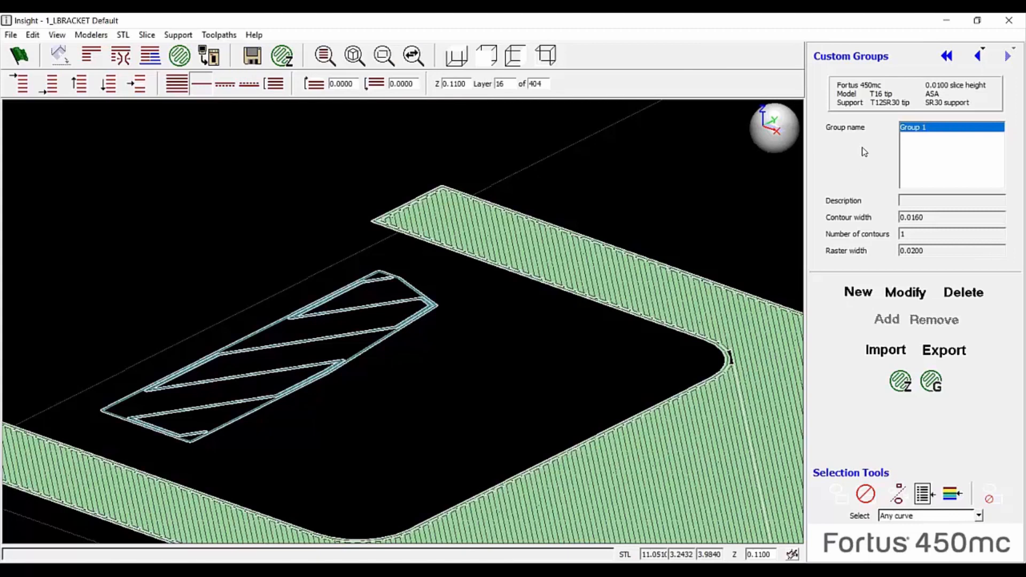
# Step down to layer 6 at Z 0.0100 and dismiss the mail notification
pyautogui.press('Down')
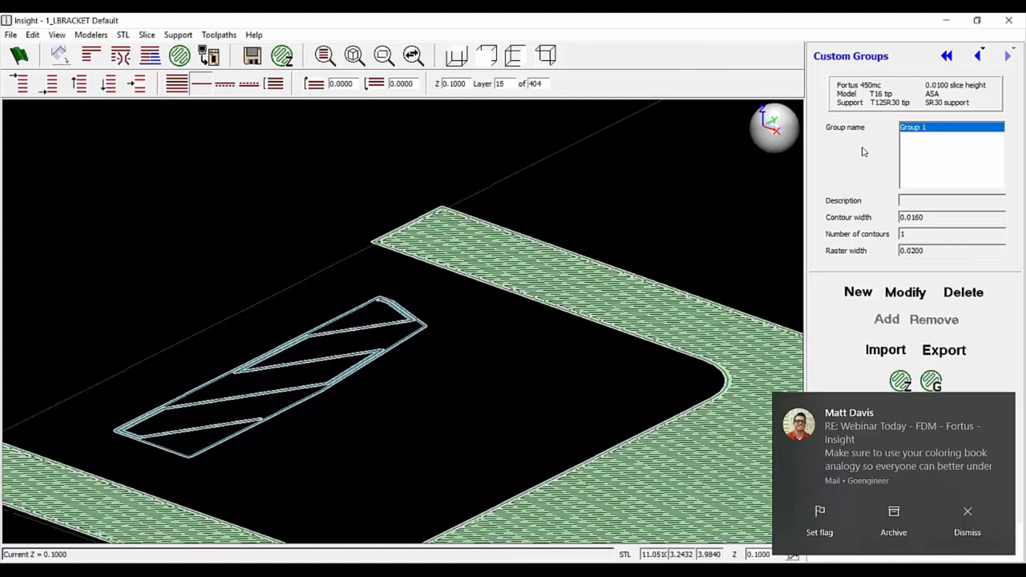
pyautogui.press('Down')
pyautogui.press('Down')
pyautogui.press('Down')
pyautogui.press('Down')
pyautogui.press('Down')
pyautogui.press('Down')
pyautogui.press('Down')
pyautogui.press('Down')
pyautogui.press('Down')
pyautogui.click(951, 520)
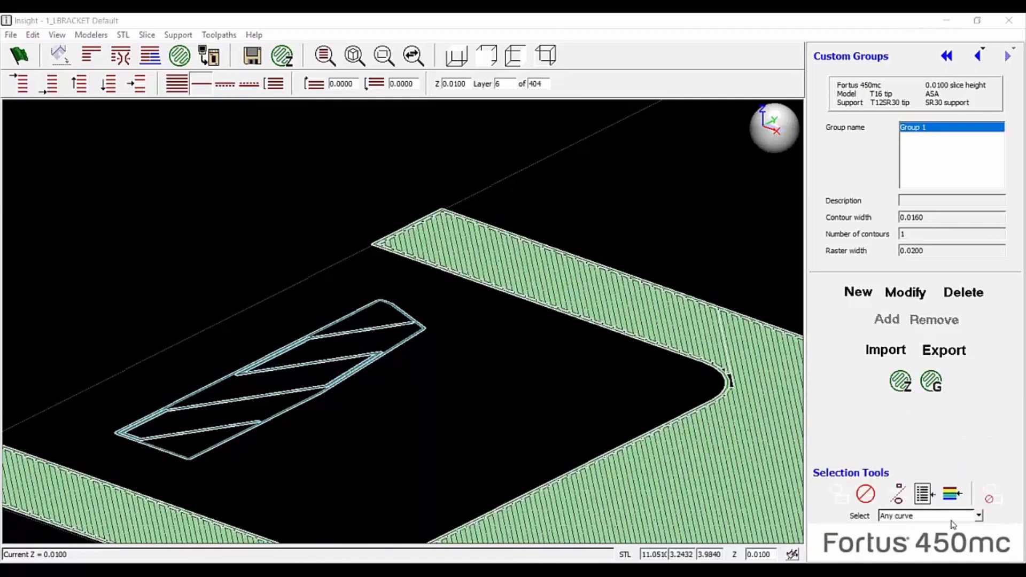
# Check the base layers down to layer 3 and return to layer 6, the first model layer
pyautogui.click(492, 331)
pyautogui.press('Down')
pyautogui.press('Down')
pyautogui.press('Down')
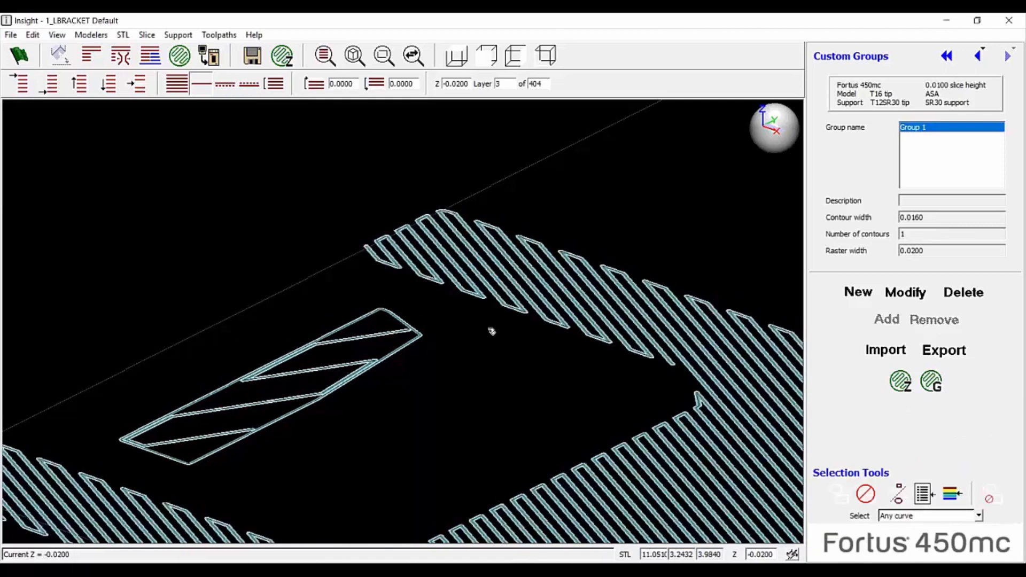
pyautogui.press('Up')
pyautogui.press('Up')
pyautogui.press('Up')
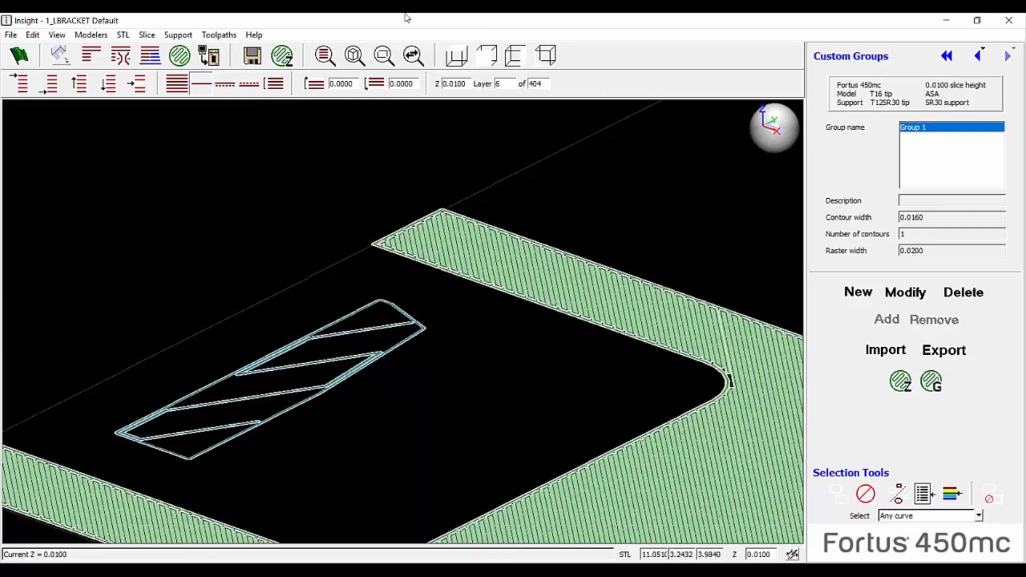
# Set the bottom of the layer range to the current layer at Z 0.0100
pyautogui.click(375, 84)
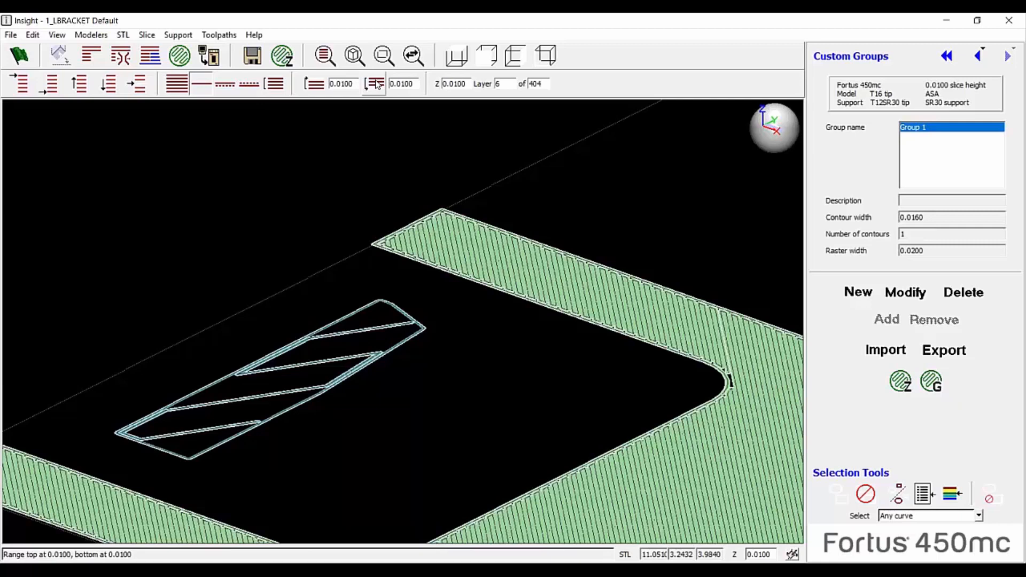
pyautogui.scroll(-3, 366, 259)
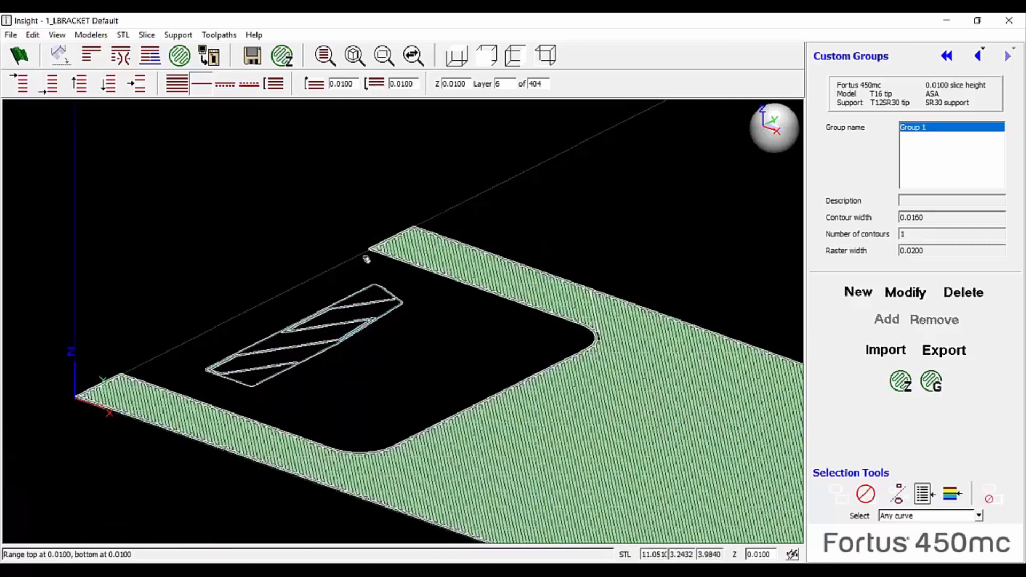
pyautogui.scroll(2, 375, 232)
# Step up to layer 53 at Z 0.4800, examining the sparse support toolpaths inside the bracket's cutout
pyautogui.press('Up')
pyautogui.press('Up')
pyautogui.press('Up')
pyautogui.press('Up')
pyautogui.press('Up')
pyautogui.press('Up')
pyautogui.press('Up')
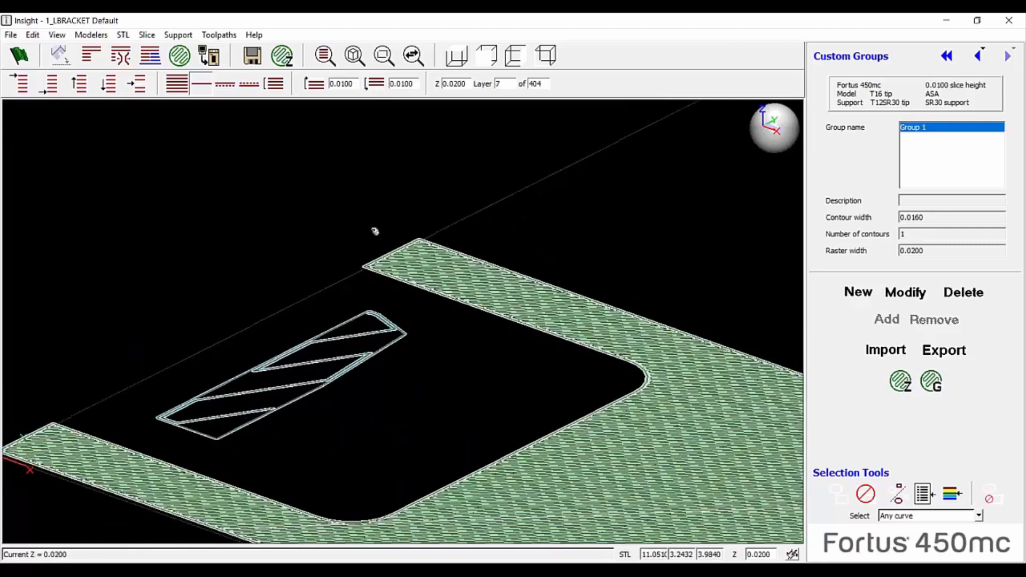
pyautogui.press('Up')
pyautogui.press('Up')
pyautogui.press('Up')
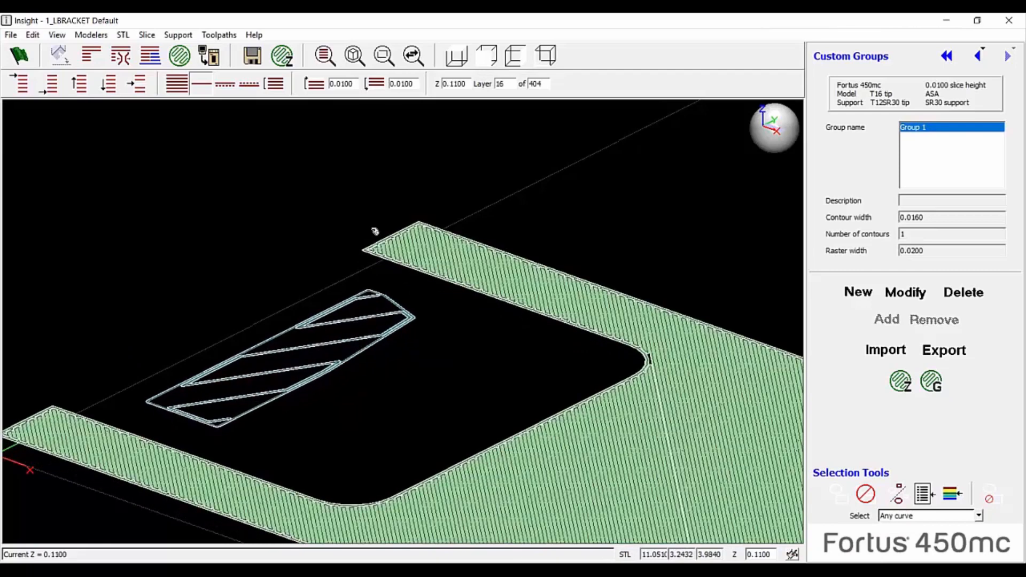
pyautogui.press('Up')
pyautogui.press('Up')
pyautogui.press('Up')
pyautogui.press('Up')
pyautogui.press('Up')
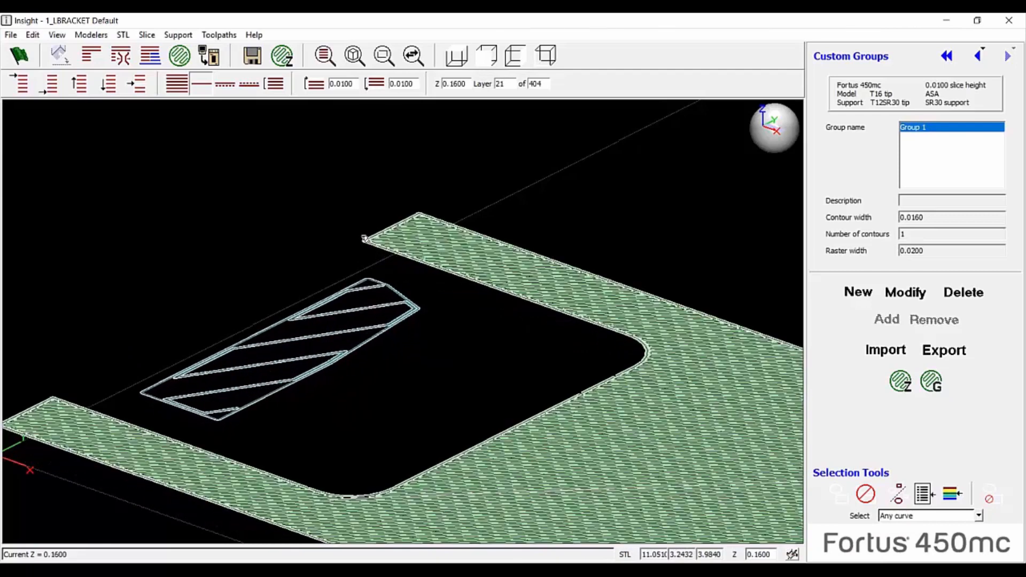
pyautogui.press('Up')
pyautogui.press('Up')
pyautogui.press('Up')
pyautogui.press('Up')
pyautogui.press('Up')
pyautogui.press('Up')
pyautogui.press('Up')
pyautogui.press('Up')
pyautogui.press('Up')
pyautogui.press('Up')
pyautogui.press('Up')
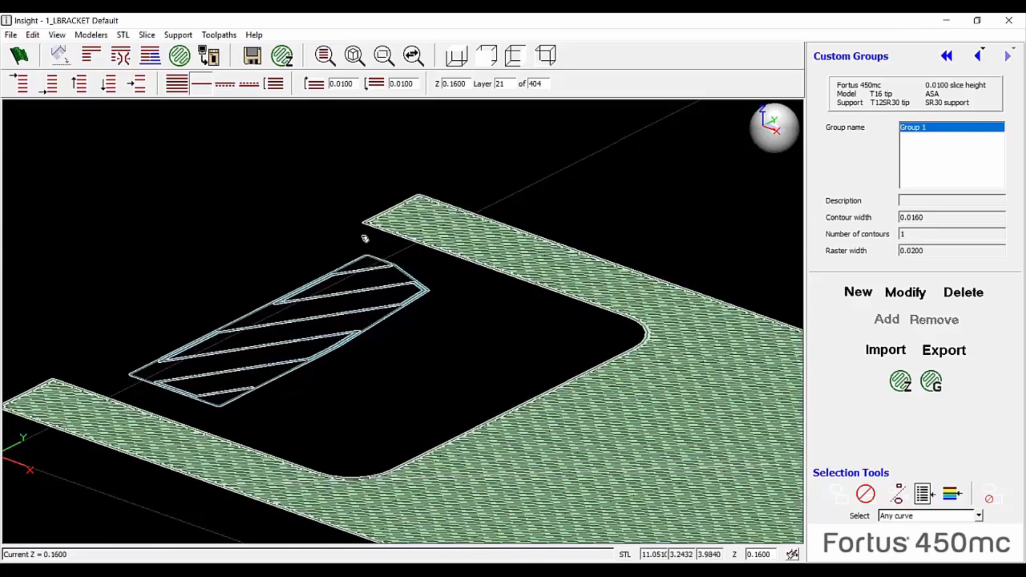
pyautogui.press('Up')
pyautogui.press('Up')
pyautogui.press('Up')
pyautogui.press('Up')
pyautogui.press('Up')
pyautogui.press('Up')
pyautogui.press('Up')
pyautogui.press('Up')
pyautogui.press('Up')
pyautogui.press('Up')
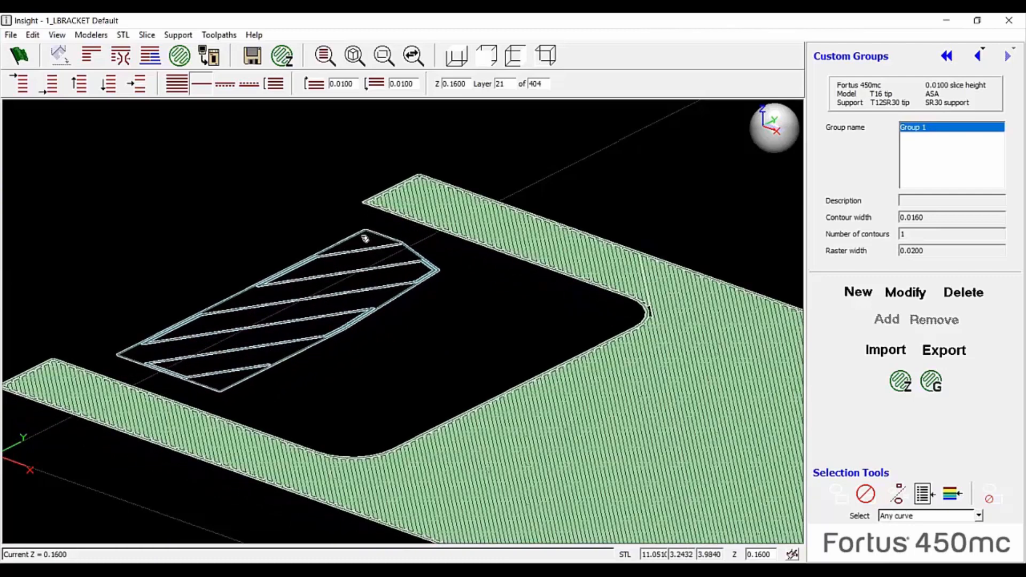
pyautogui.press('Up')
pyautogui.press('Up')
pyautogui.press('Up')
pyautogui.press('Up')
pyautogui.press('Up')
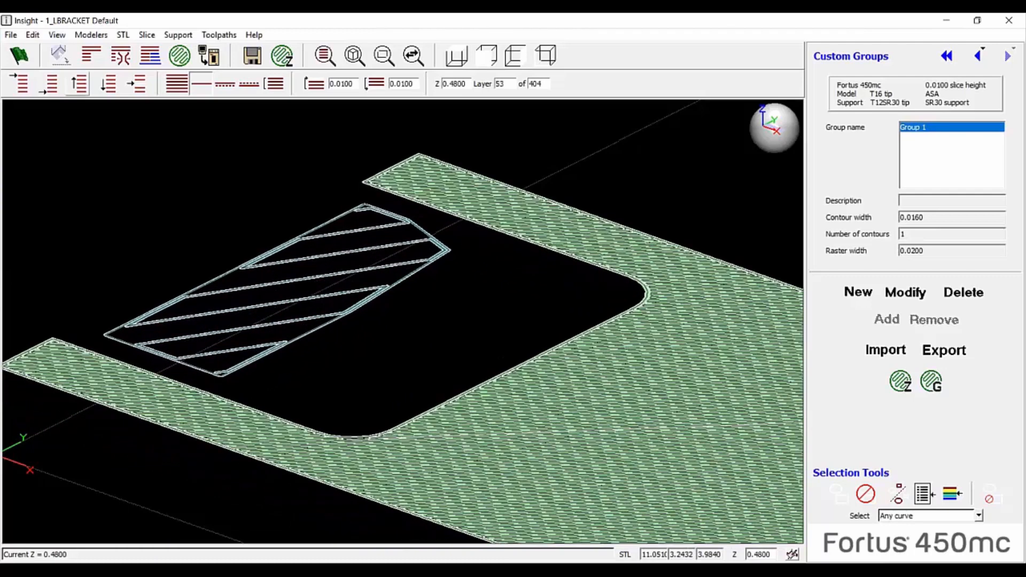
# Turn off toolpath shading and step up to layer 102 at Z 0.9700, looking for the end of the sparse support
pyautogui.rightClick(220, 130)
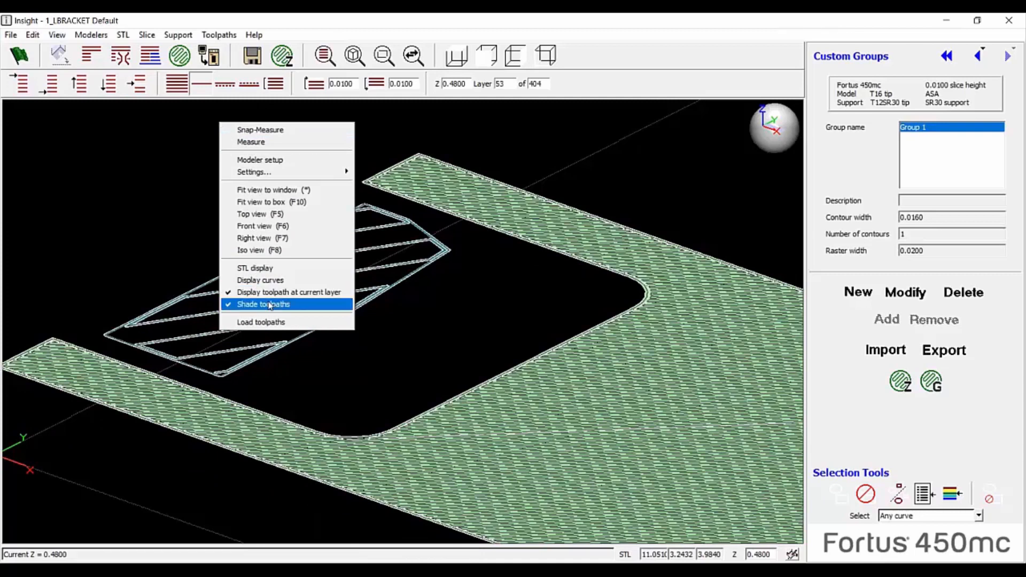
pyautogui.click(262, 304)
pyautogui.scroll(-3, 274, 355)
pyautogui.press('Up')
pyautogui.press('Up')
pyautogui.press('Up')
pyautogui.press('Up')
pyautogui.press('Up')
pyautogui.press('Up')
pyautogui.press('Up')
pyautogui.press('Up')
pyautogui.press('Up')
pyautogui.press('Up')
pyautogui.press('Up')
pyautogui.press('Up')
pyautogui.press('Up')
pyautogui.press('Up')
pyautogui.press('Up')
pyautogui.press('Up')
pyautogui.press('Up')
pyautogui.press('Up')
pyautogui.press('Up')
pyautogui.press('Up')
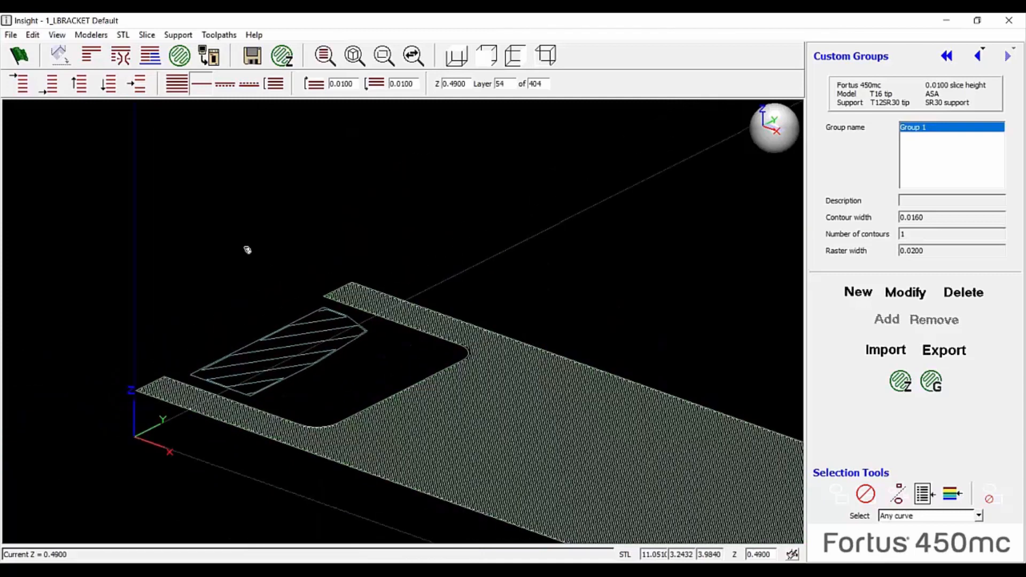
pyautogui.press('Up')
pyautogui.press('Up')
pyautogui.press('Up')
pyautogui.press('Up')
pyautogui.press('Up')
pyautogui.press('Up')
pyautogui.press('Up')
pyautogui.press('Up')
pyautogui.press('Up')
pyautogui.press('Up')
pyautogui.press('Up')
pyautogui.press('Up')
pyautogui.press('Up')
pyautogui.press('Up')
pyautogui.press('Up')
pyautogui.press('Up')
pyautogui.press('Up')
pyautogui.press('Up')
pyautogui.press('Up')
pyautogui.press('Up')
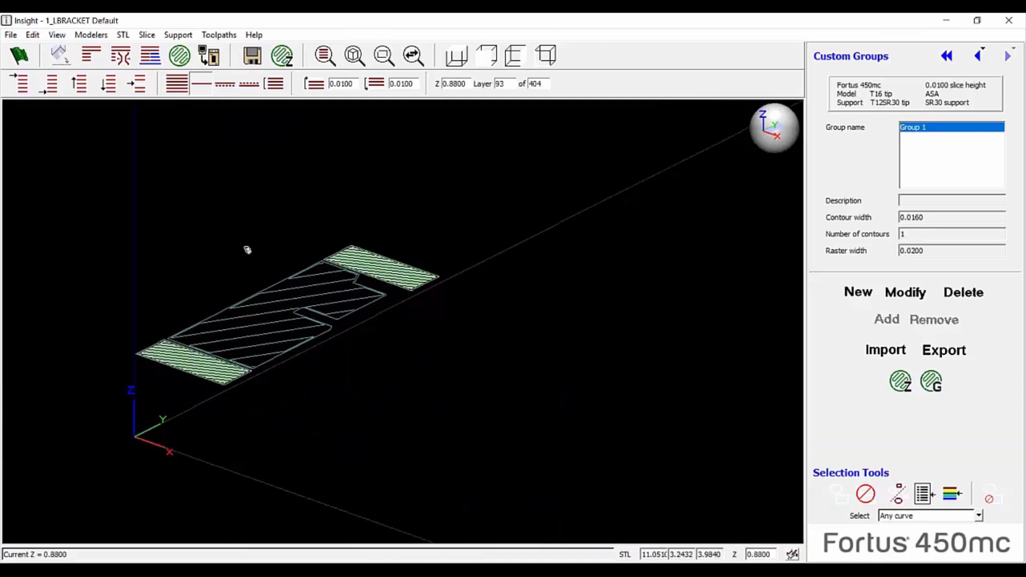
pyautogui.press('Up')
pyautogui.press('Up')
pyautogui.press('Up')
pyautogui.press('Up')
pyautogui.press('Down')
pyautogui.press('Down')
pyautogui.press('Down')
pyautogui.press('Down')
pyautogui.press('Down')
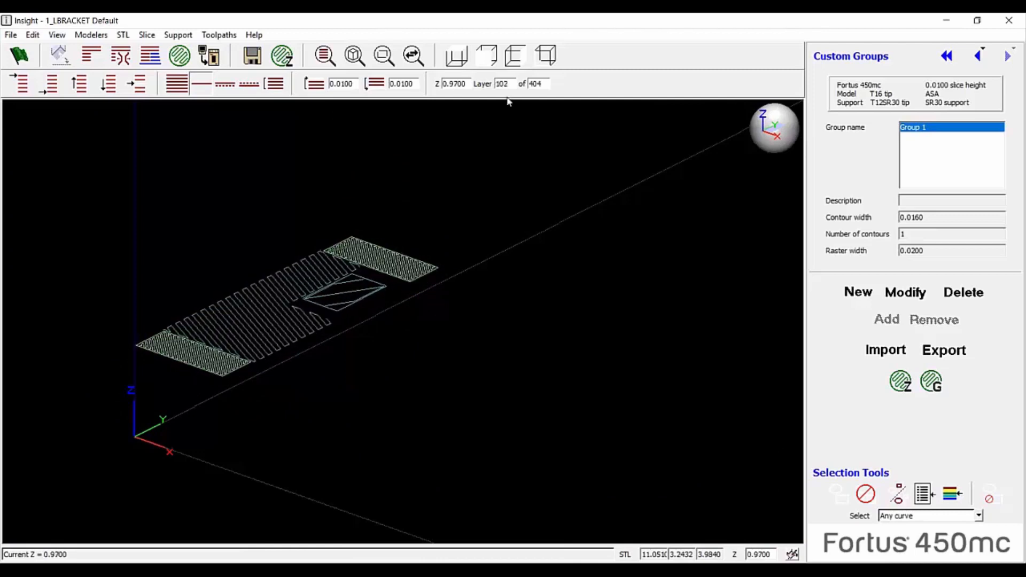
# Examine layer 102's support rasters close up in top view with shaded toolpaths and curves displayed
pyautogui.click(456, 55)
pyautogui.rightClick(191, 345)
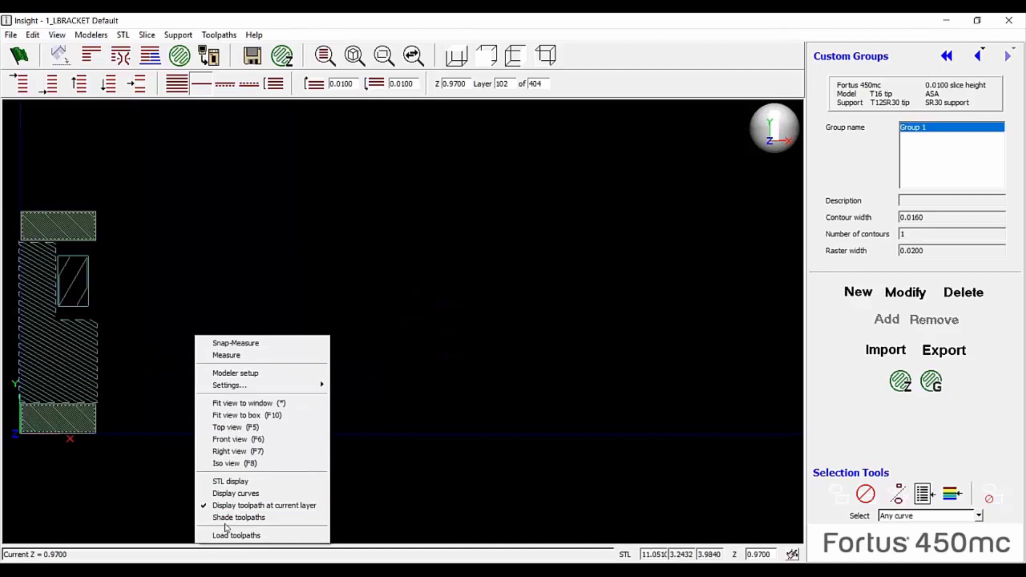
pyautogui.click(239, 517)
pyautogui.scroll(-2, 267, 353)
pyautogui.rightClick(251, 355)
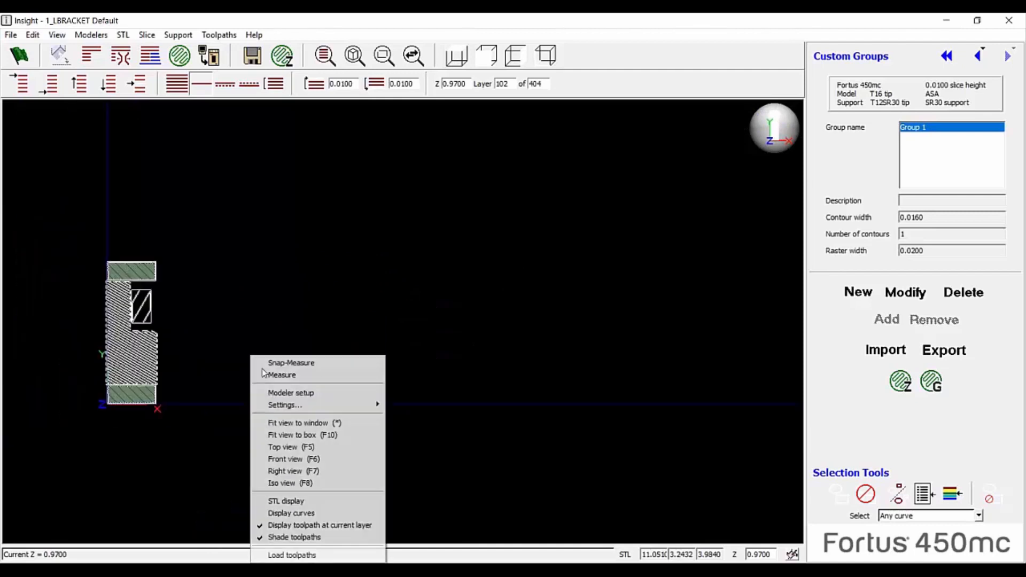
pyautogui.click(315, 514)
pyautogui.scroll(4, 88, 341)
pyautogui.scroll(2, 87, 340)
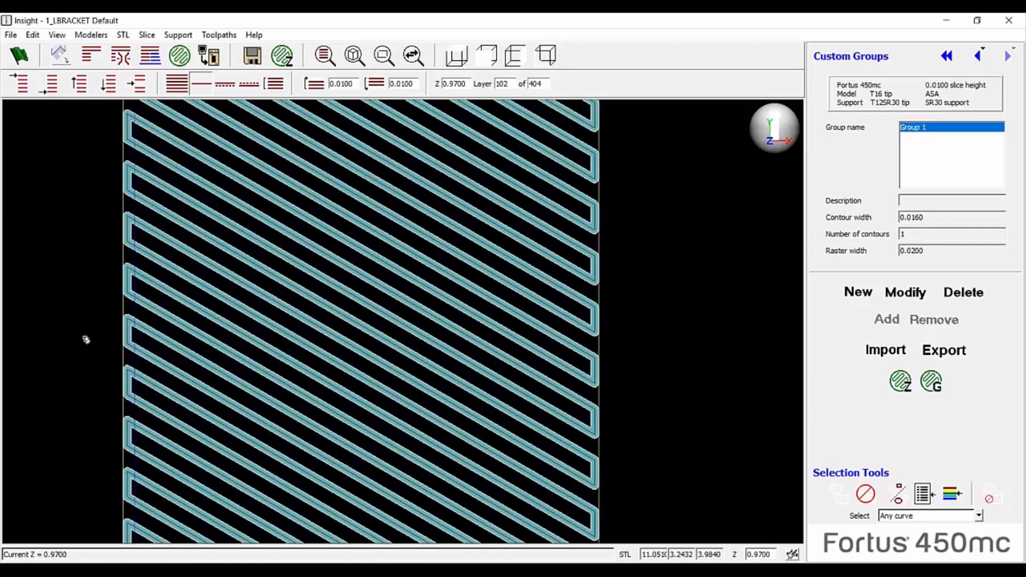
# Hide the current-layer toolpaths, then set layer 100 at Z 0.9500 as the range top and display the whole range
pyautogui.rightClick(87, 355)
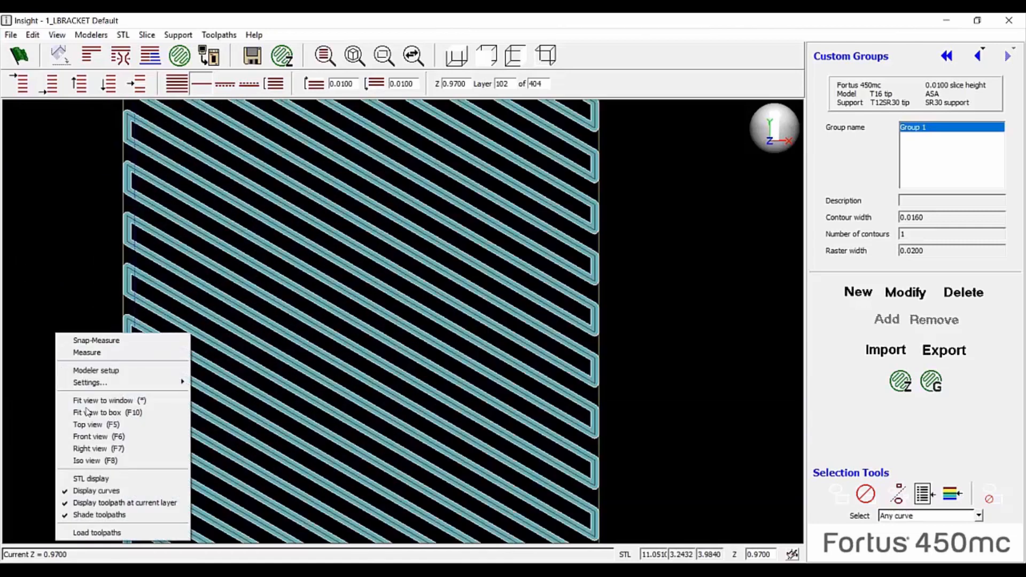
pyautogui.click(111, 503)
pyautogui.press('Down')
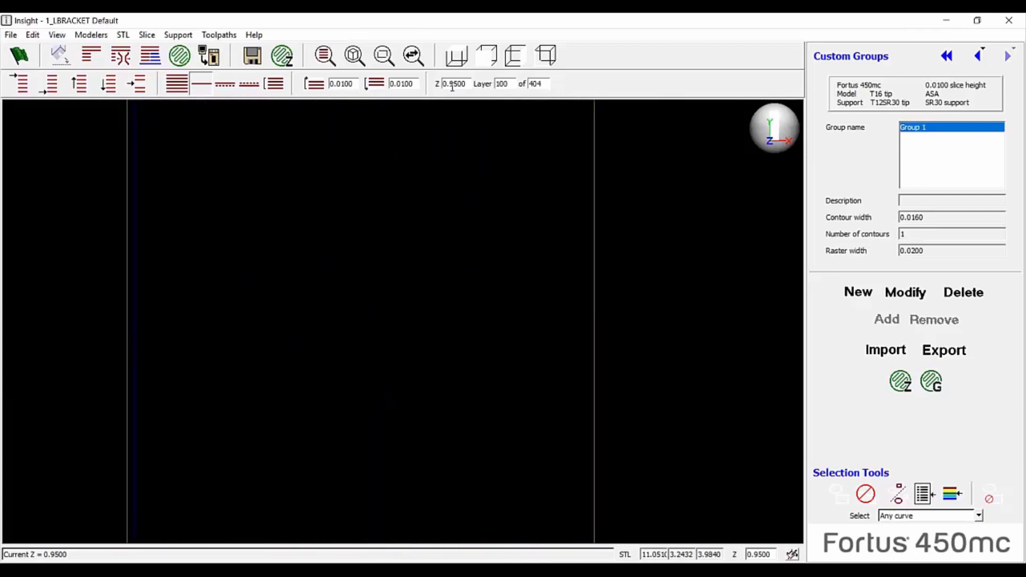
pyautogui.click(315, 84)
pyautogui.click(274, 84)
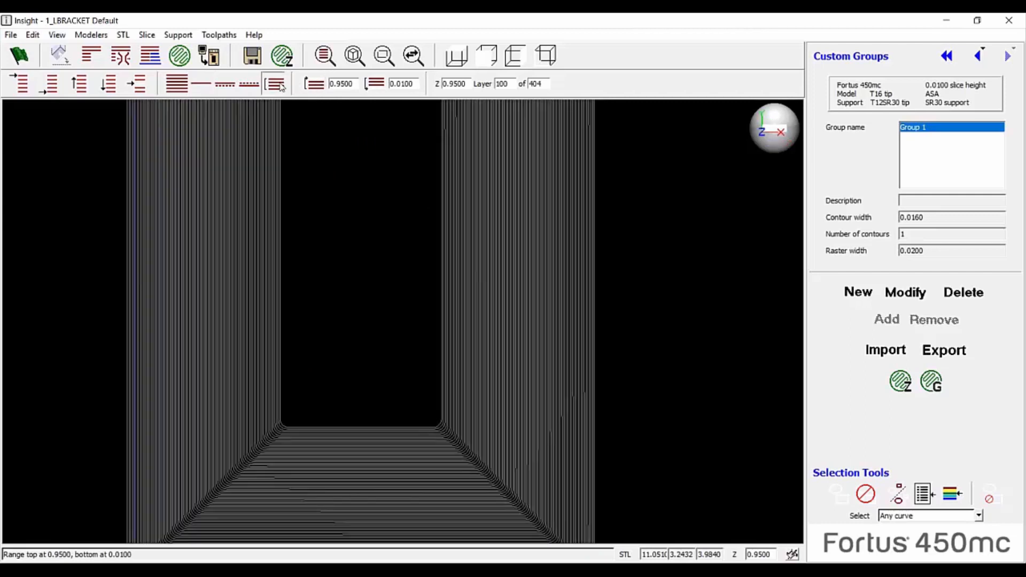
# In isometric view, select the support curves between the bracket's side walls within the displayed range
pyautogui.click(552, 58)
pyautogui.scroll(5, 214, 357)
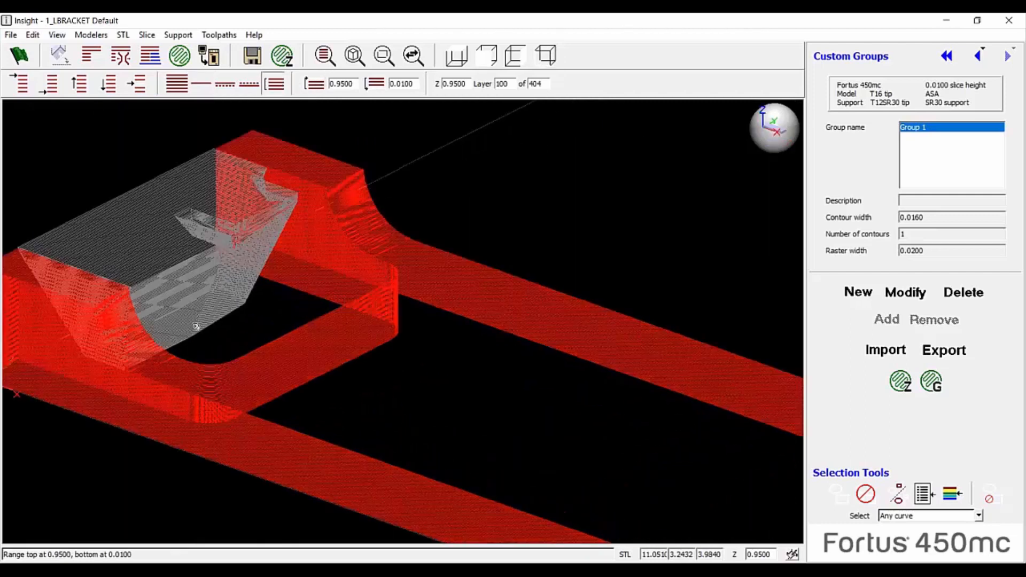
pyautogui.moveTo(134, 155); pyautogui.dragTo(255, 374)
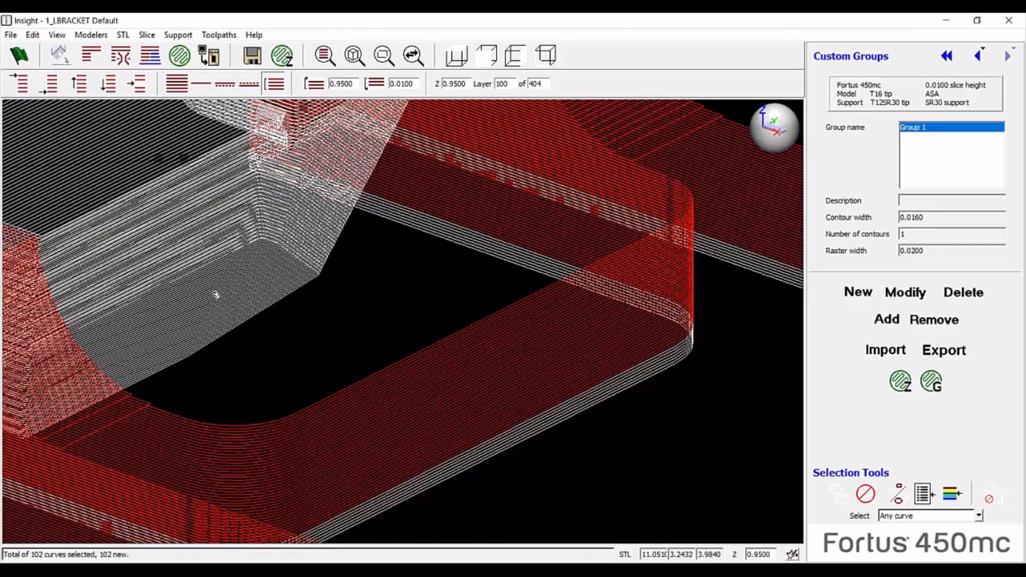
pyautogui.scroll(-5, 164, 335)
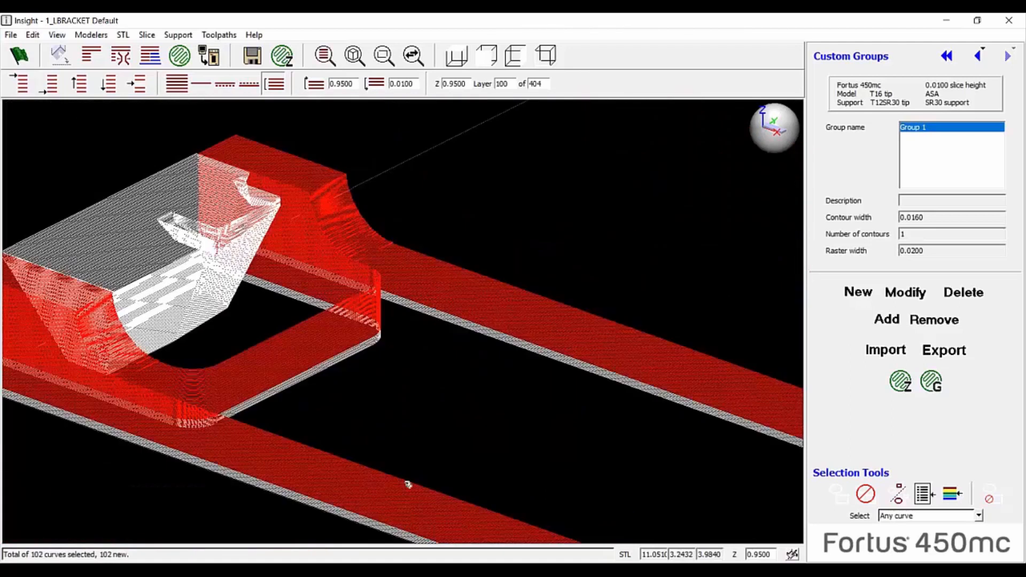
# Deselect the base curves beneath the part and add the remaining support curves to Group 1
pyautogui.click(992, 495)
pyautogui.moveTo(636, 363); pyautogui.dragTo(673, 428)
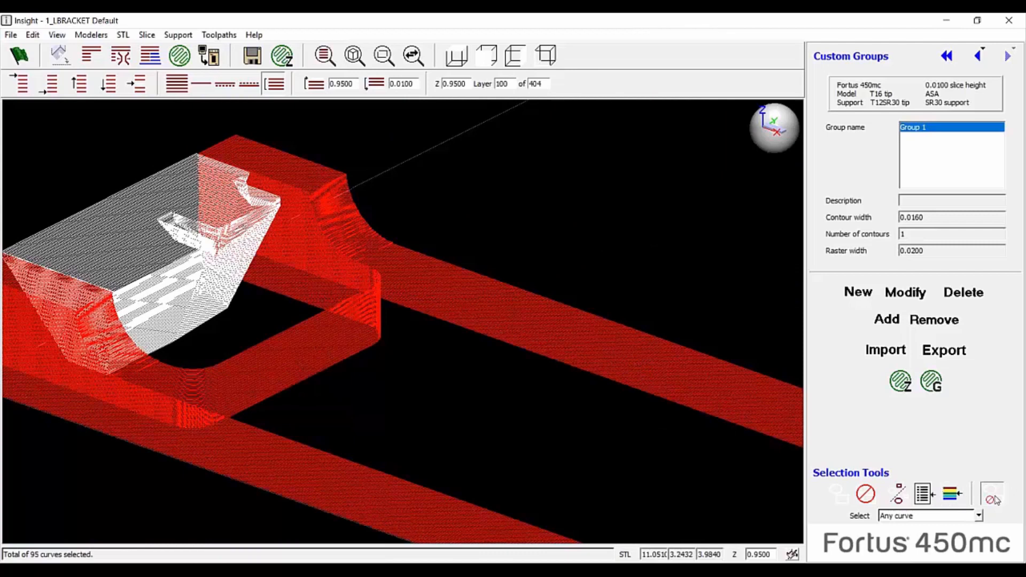
pyautogui.click(883, 327)
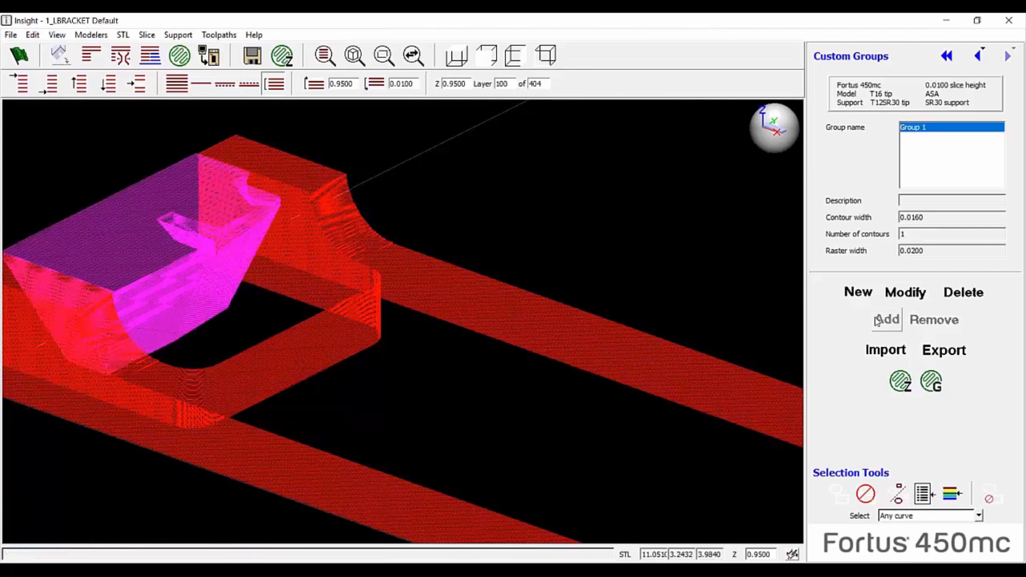
# Generate the toolpaths for layer 101 at Z 0.9600 and inspect its support area close up in top view
pyautogui.press('Up')
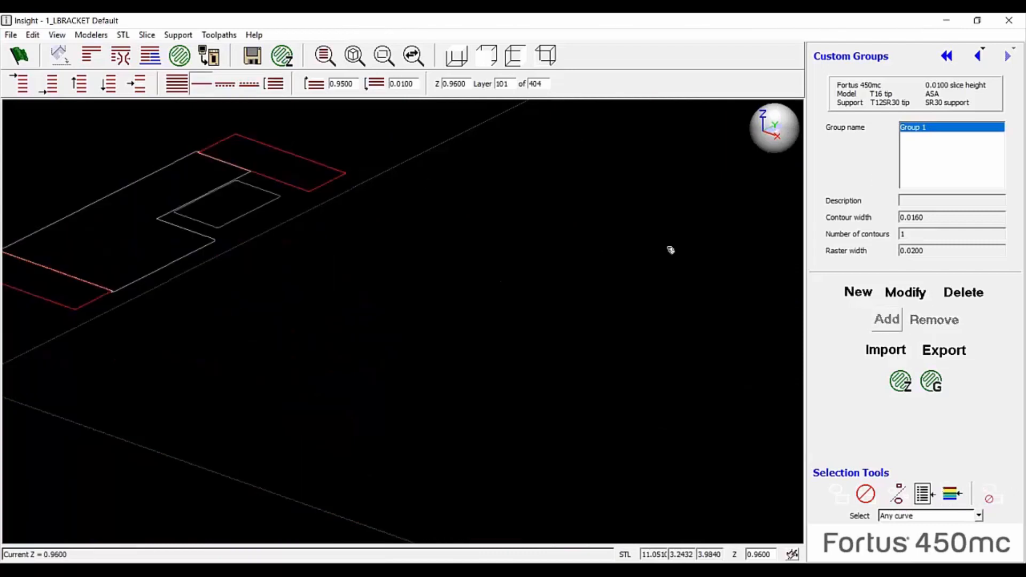
pyautogui.scroll(2, 91, 203)
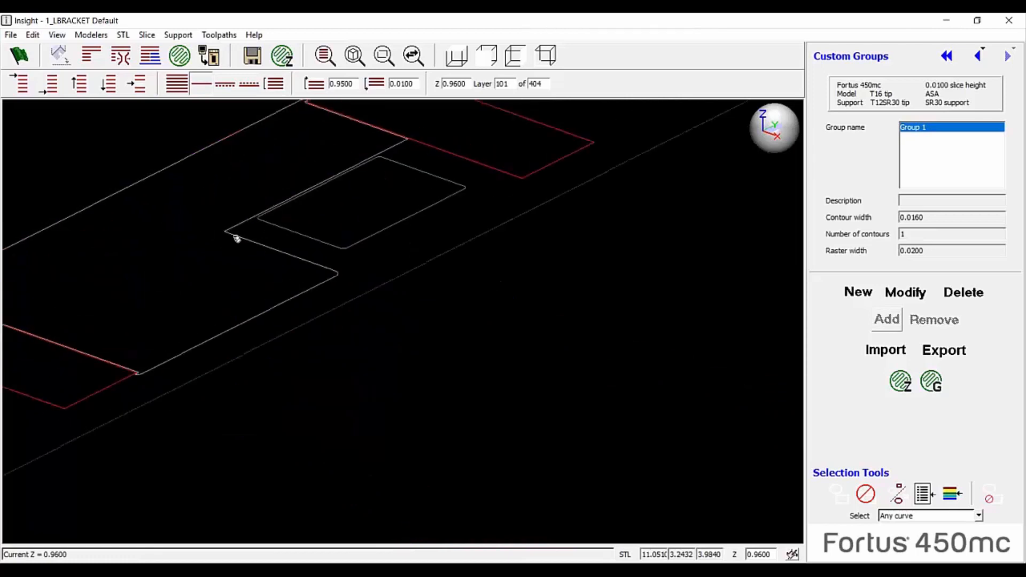
pyautogui.click(282, 56)
pyautogui.click(456, 56)
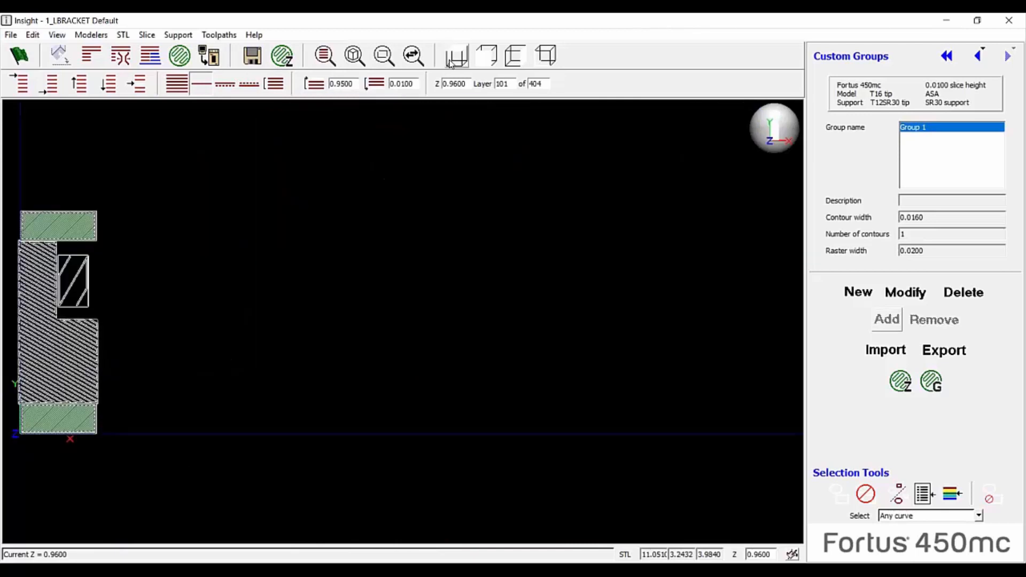
pyautogui.scroll(-2, 274, 237)
pyautogui.scroll(3, 130, 237)
pyautogui.scroll(4, 229, 226)
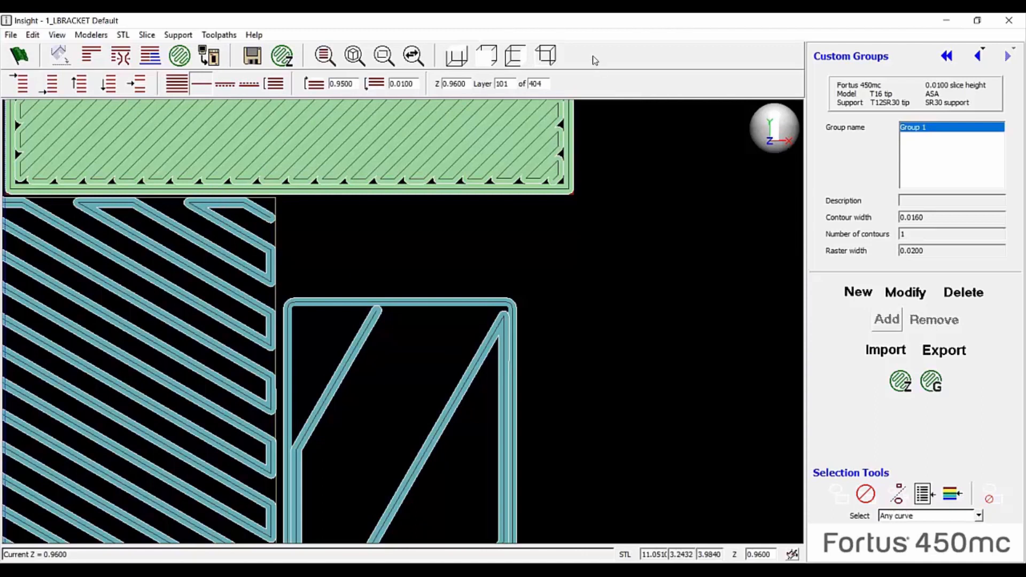
# Step up to layer 104 at Z 0.9900 and inspect the support toolpaths without shading
pyautogui.press('Up')
pyautogui.press('Up')
pyautogui.press('Up')
pyautogui.rightClick(365, 224)
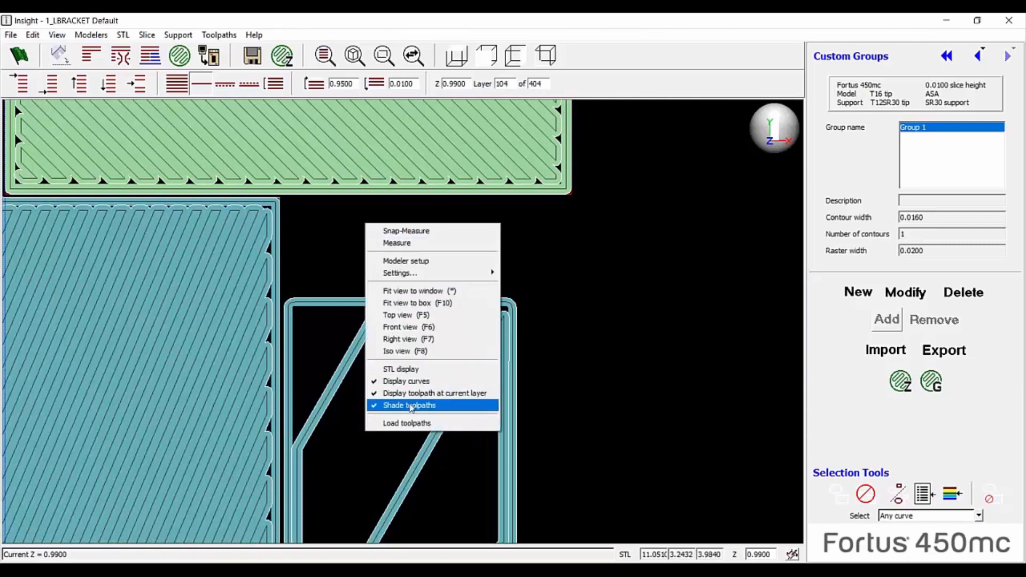
pyautogui.click(402, 406)
pyautogui.scroll(1, 271, 214)
pyautogui.scroll(-1, 271, 214)
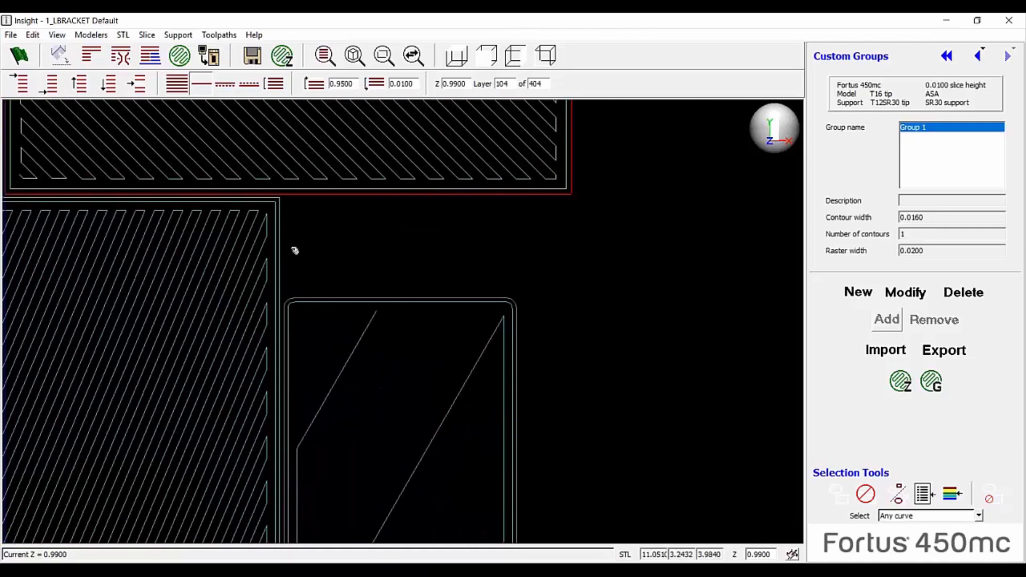
# Restore toolpath shading and step up to layer 106 at Z 1.0100 to examine the sparse support in the part's notch
pyautogui.rightClick(330, 249)
pyautogui.click(353, 435)
pyautogui.scroll(-2, 323, 279)
pyautogui.scroll(2, 240, 319)
pyautogui.press('Up')
pyautogui.press('Up')
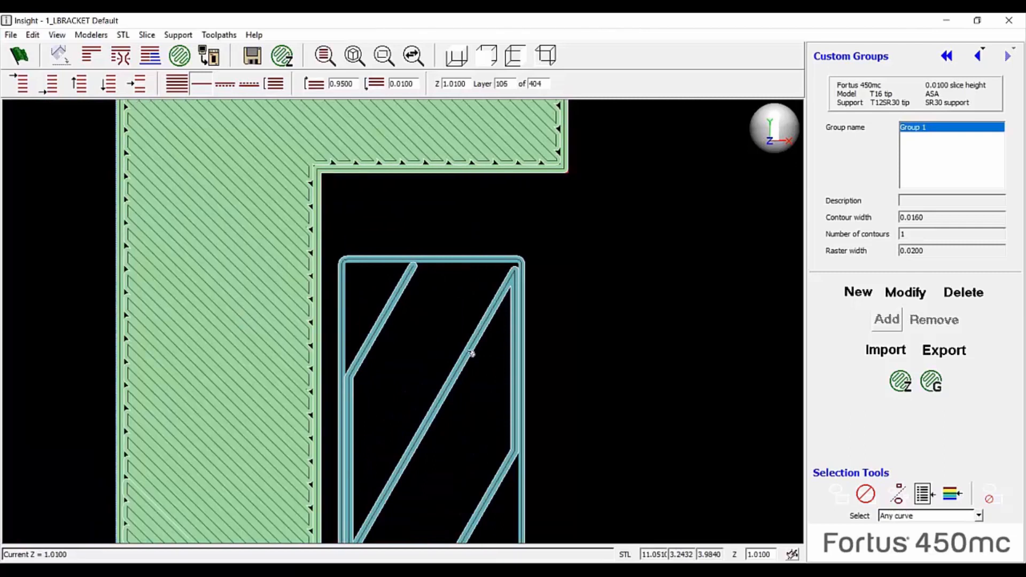
pyautogui.scroll(-3, 471, 353)
pyautogui.scroll(2, 458, 194)
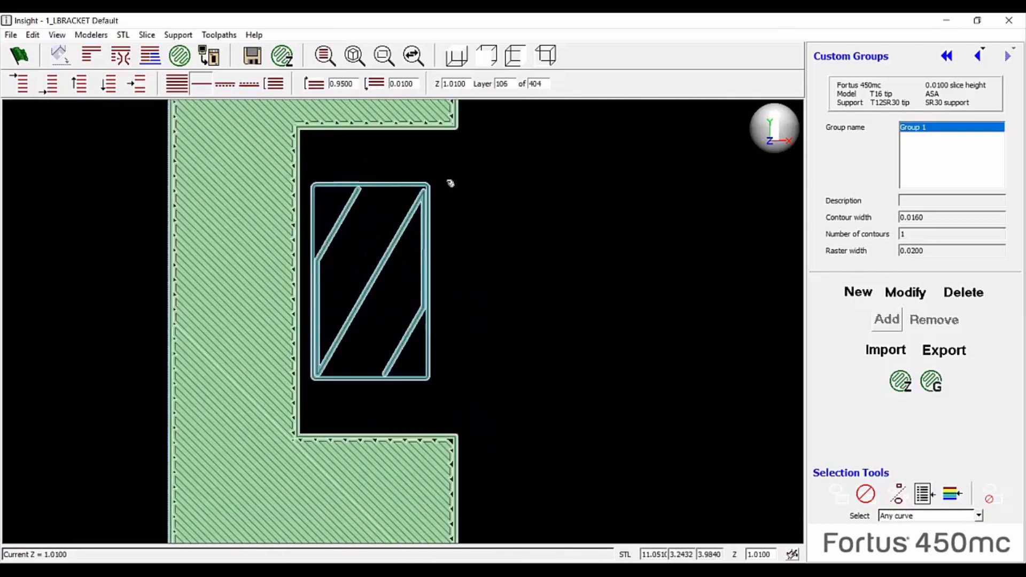
pyautogui.scroll(2, 450, 184)
# Turn off toolpath shading and set the range bottom to layer 106 at Z 1.0100
pyautogui.rightClick(439, 188)
pyautogui.click(473, 373)
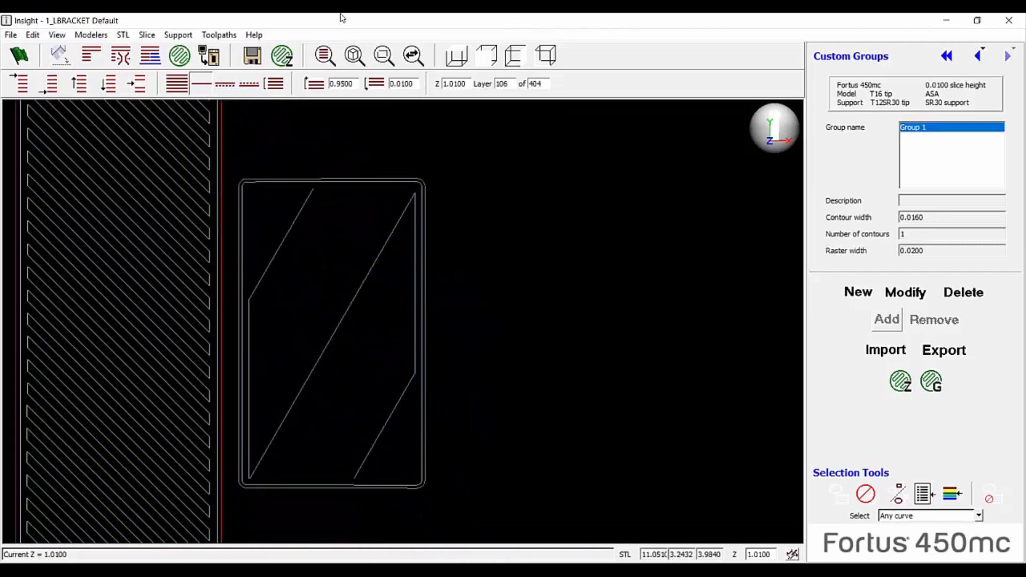
pyautogui.click(376, 79)
pyautogui.moveTo(376, 79); pyautogui.dragTo(376, 79)
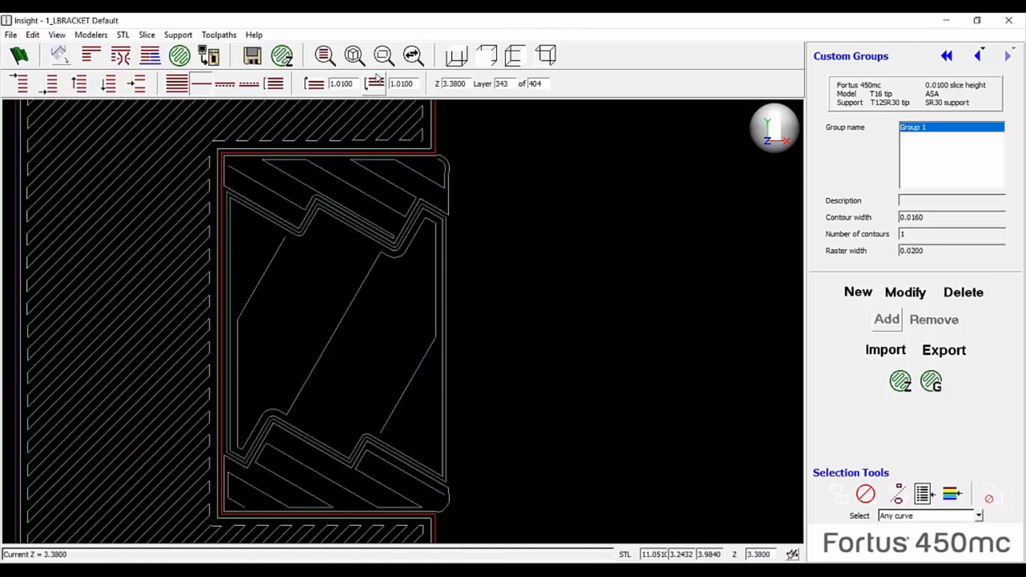
# Set the range top to layer 342 at Z 3.3700 and display all curves in the range
pyautogui.press('Down')
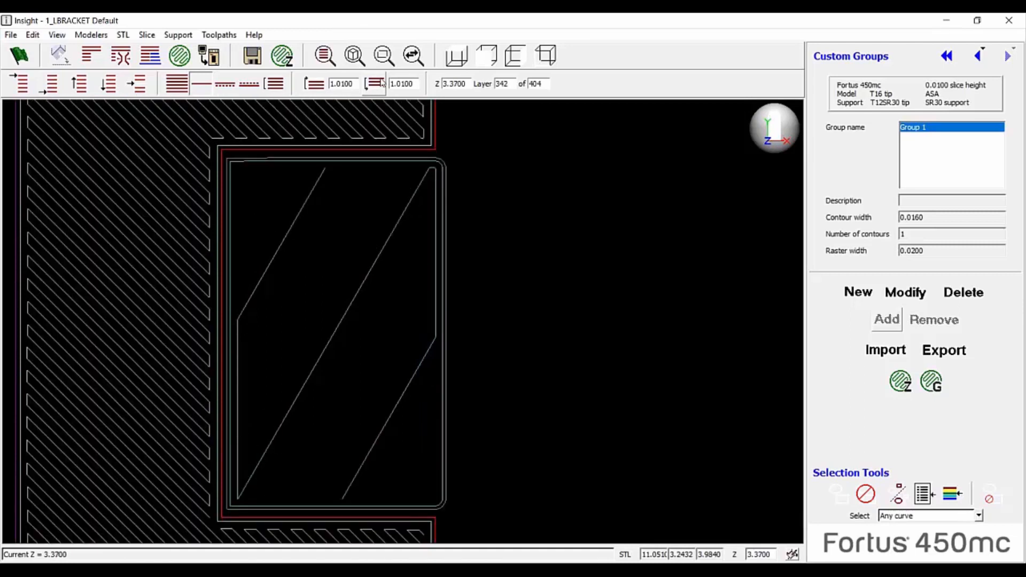
pyautogui.click(314, 83)
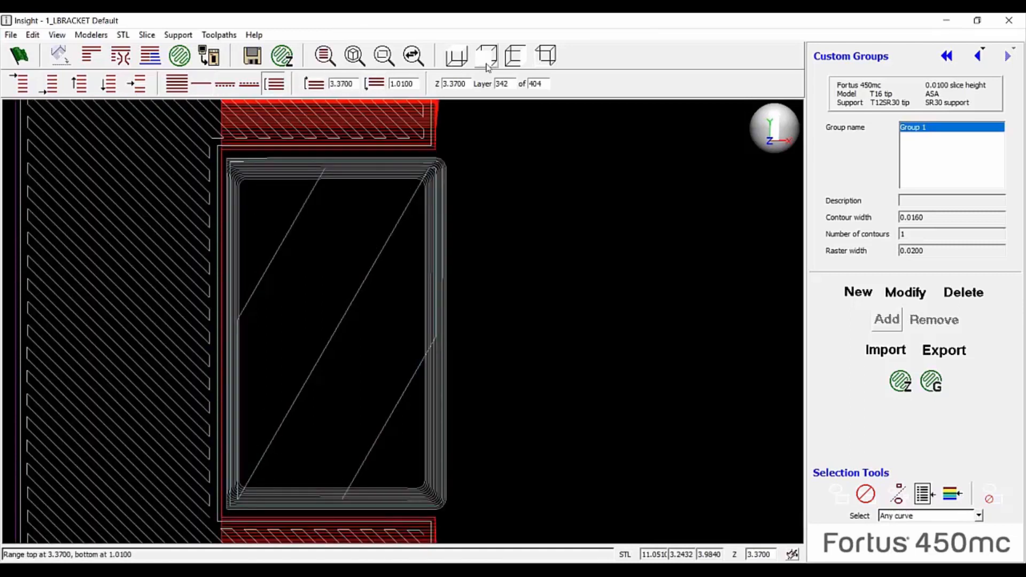
# Show the layer range in isometric view, select all dark gray curves by color, and add them to Group 1
pyautogui.click(550, 61)
pyautogui.scroll(2, 191, 156)
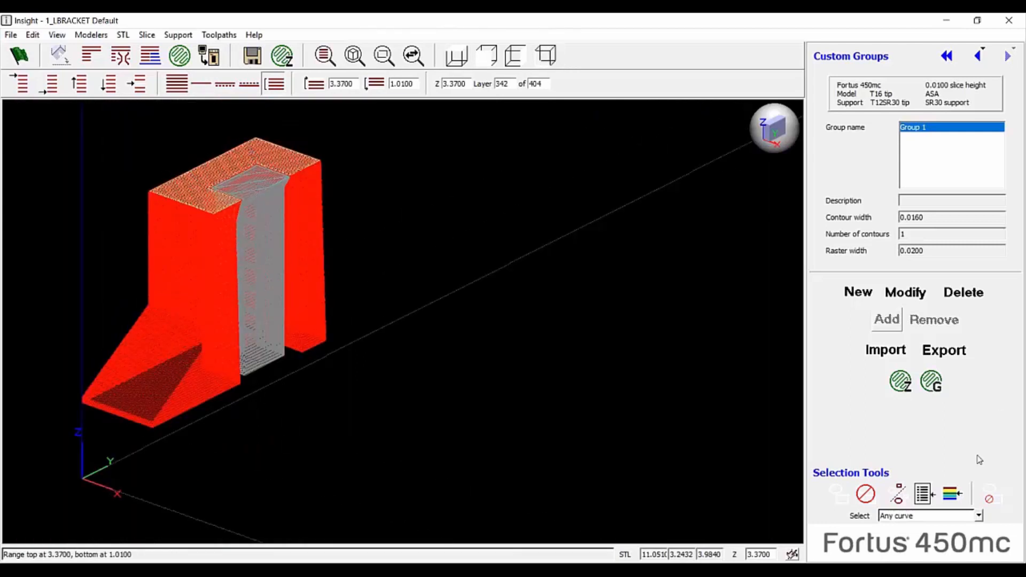
pyautogui.click(950, 496)
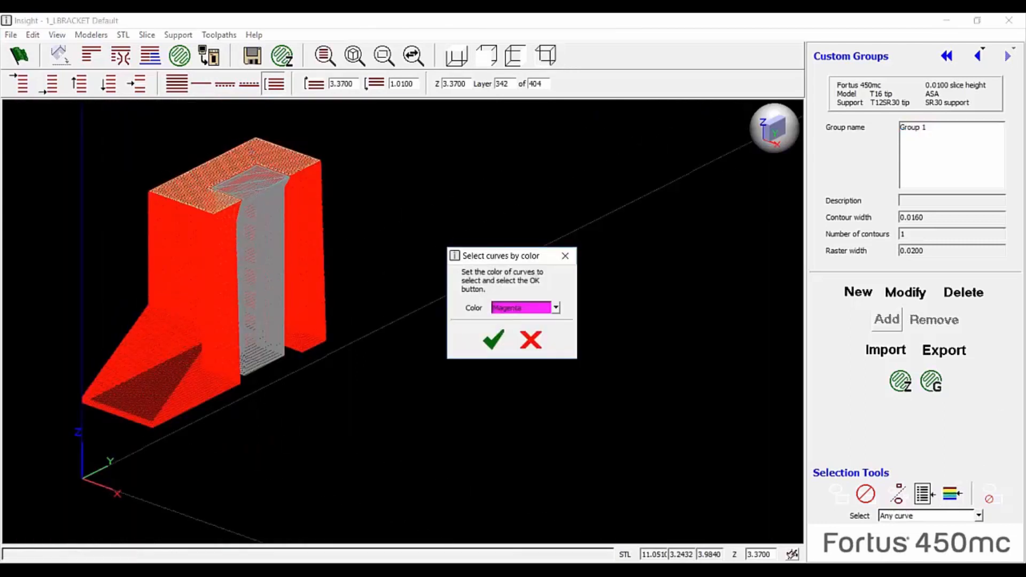
pyautogui.click(554, 308)
pyautogui.click(508, 398)
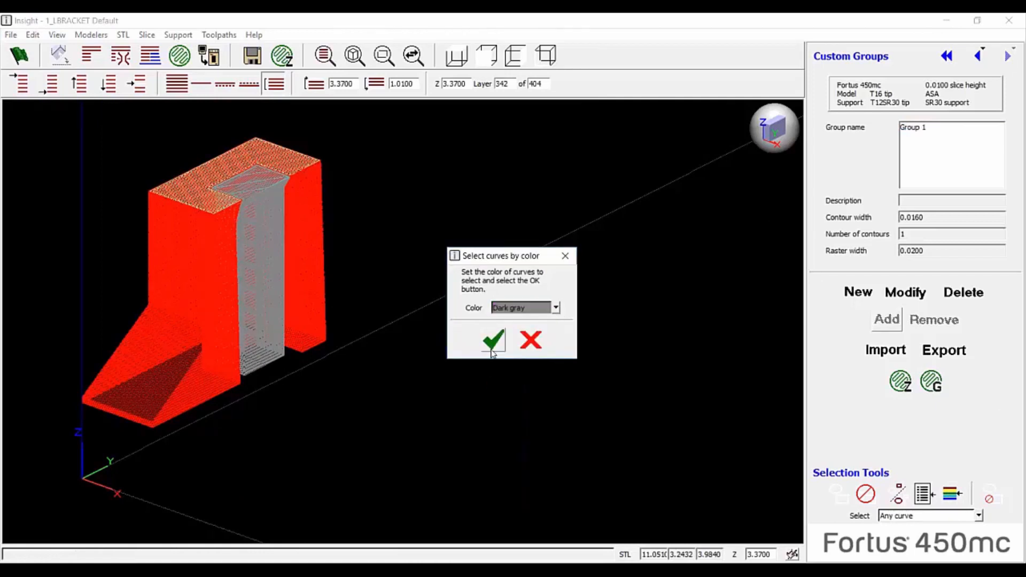
pyautogui.click(492, 350)
pyautogui.click(886, 320)
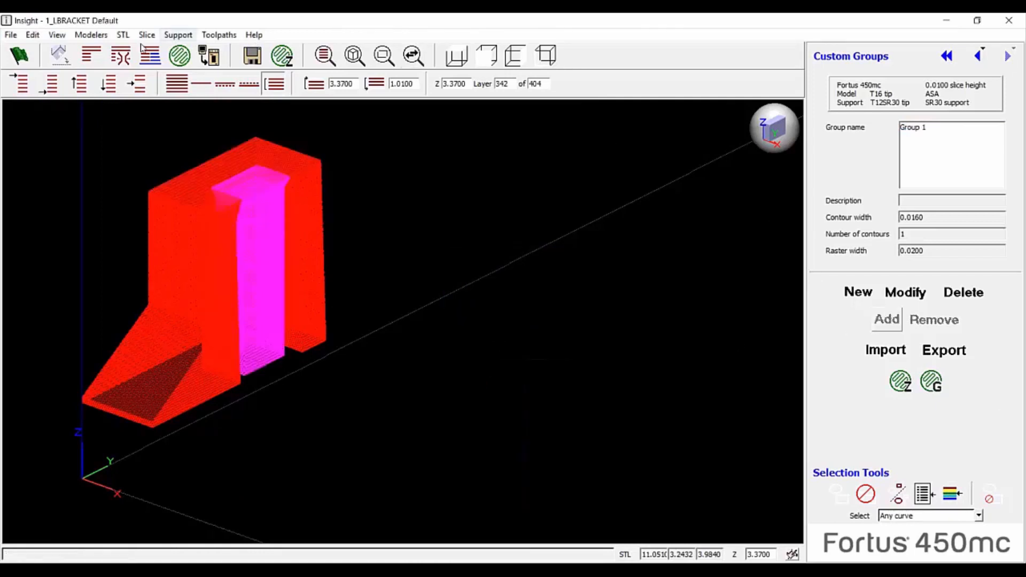
# Display all layers and examine which support curves in the upright slot and notch belong to the custom group
pyautogui.click(182, 79)
pyautogui.scroll(-3, 235, 150)
pyautogui.scroll(3, 278, 264)
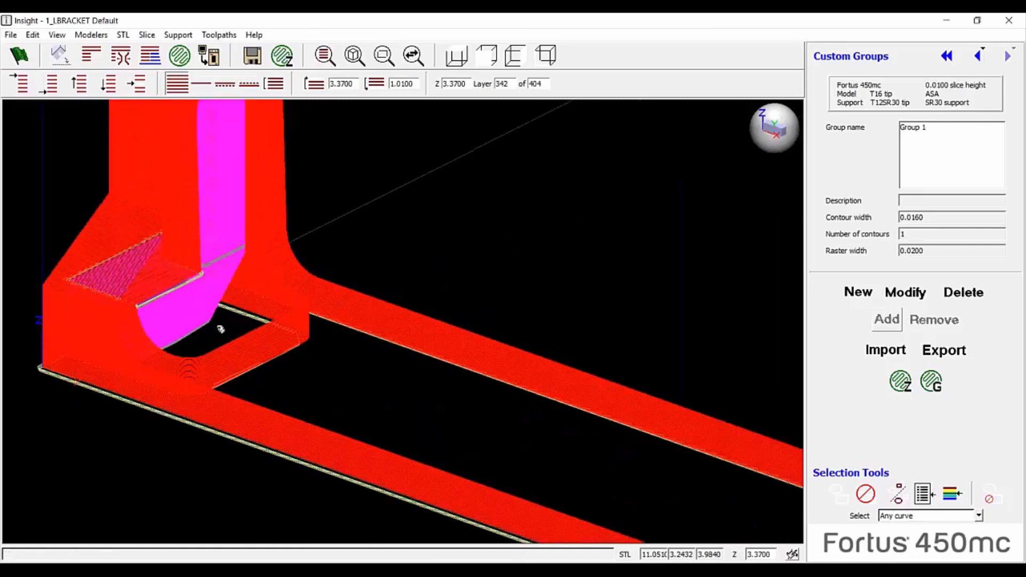
pyautogui.scroll(-2, 225, 324)
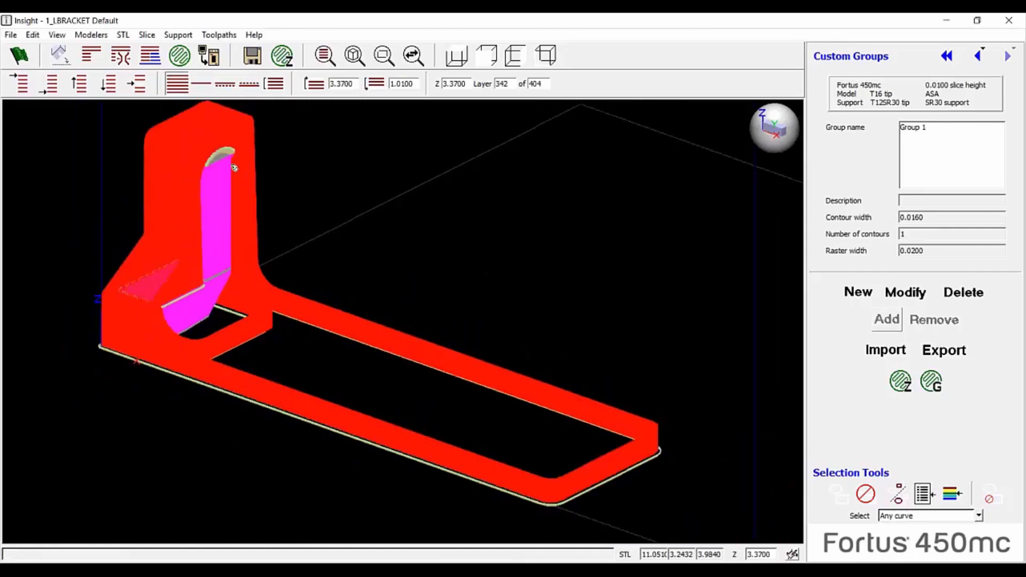
pyautogui.scroll(2, 222, 266)
pyautogui.scroll(-2, 222, 305)
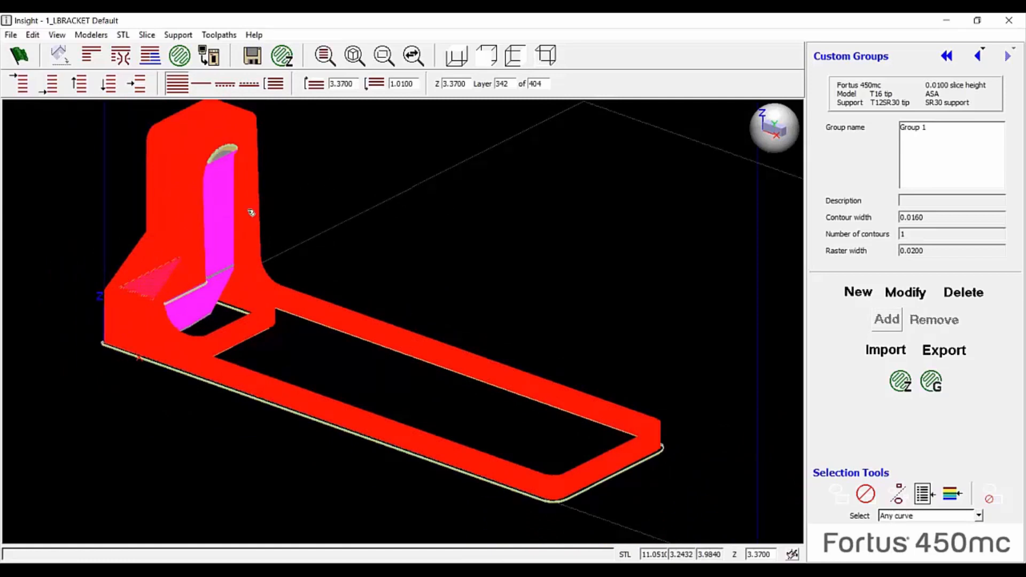
# Generate the toolpaths for all layers and calculate the estimated build time for the bracket
pyautogui.click(180, 55)
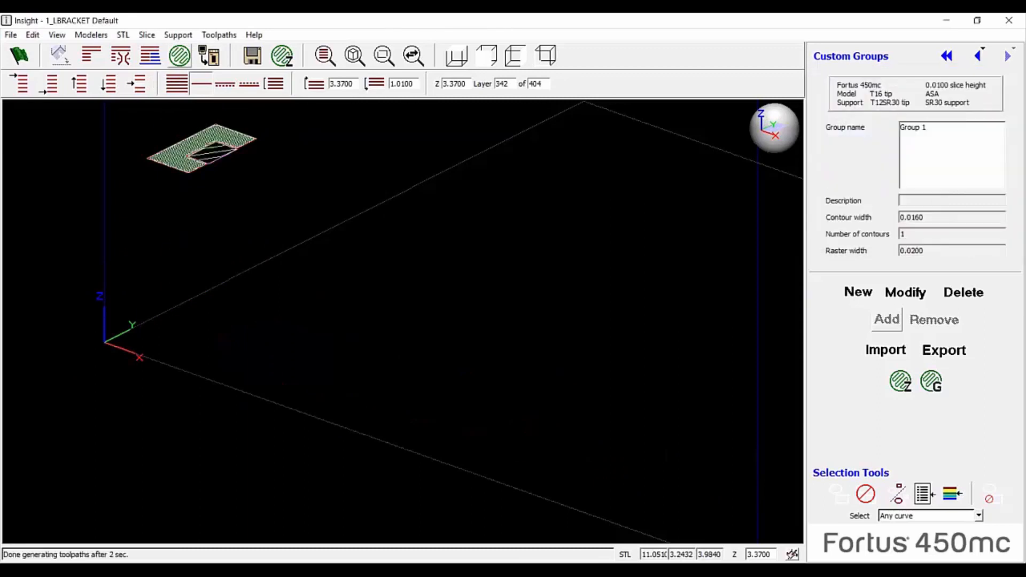
pyautogui.click(180, 78)
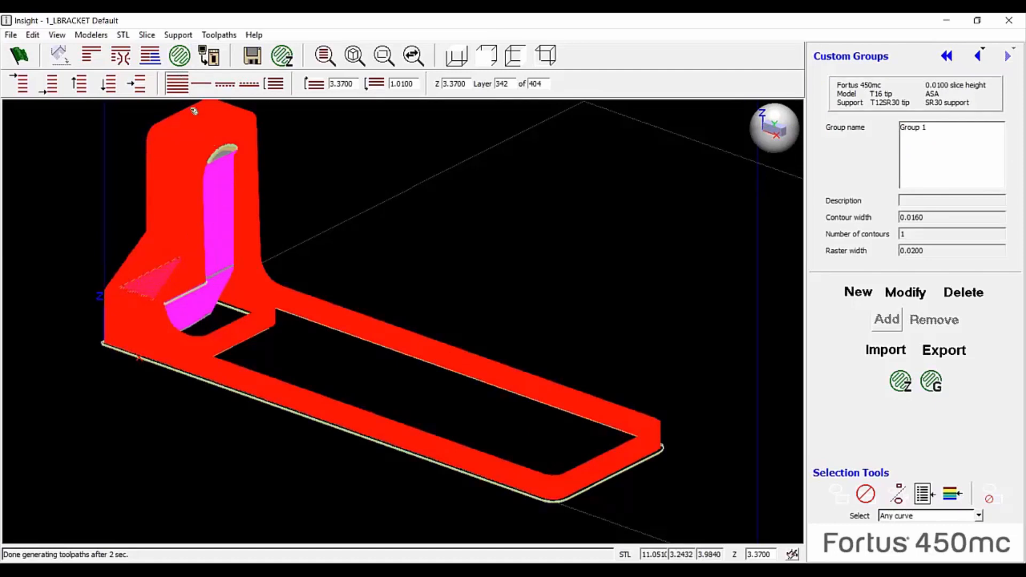
pyautogui.click(219, 34)
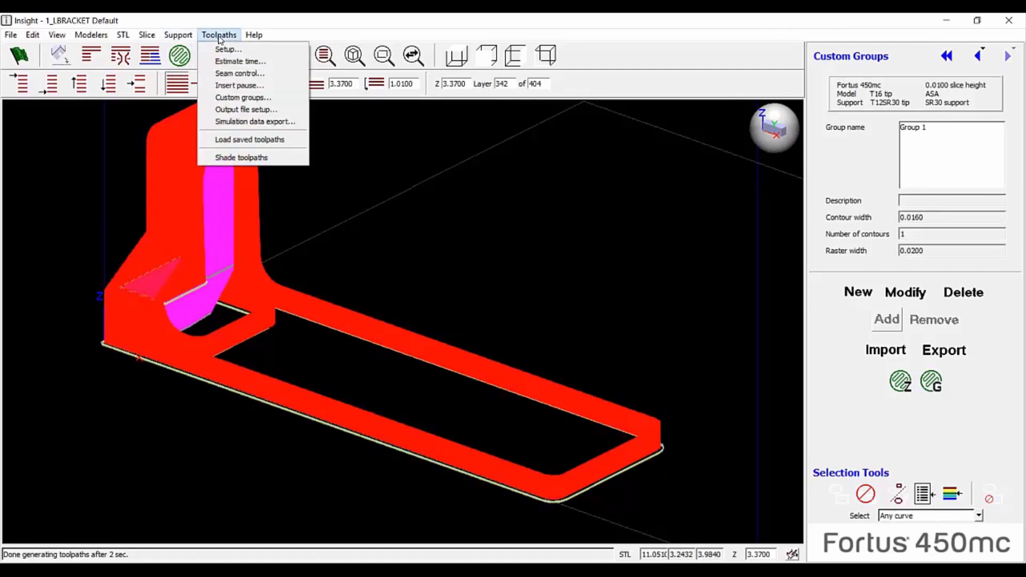
pyautogui.click(240, 61)
pyautogui.click(883, 263)
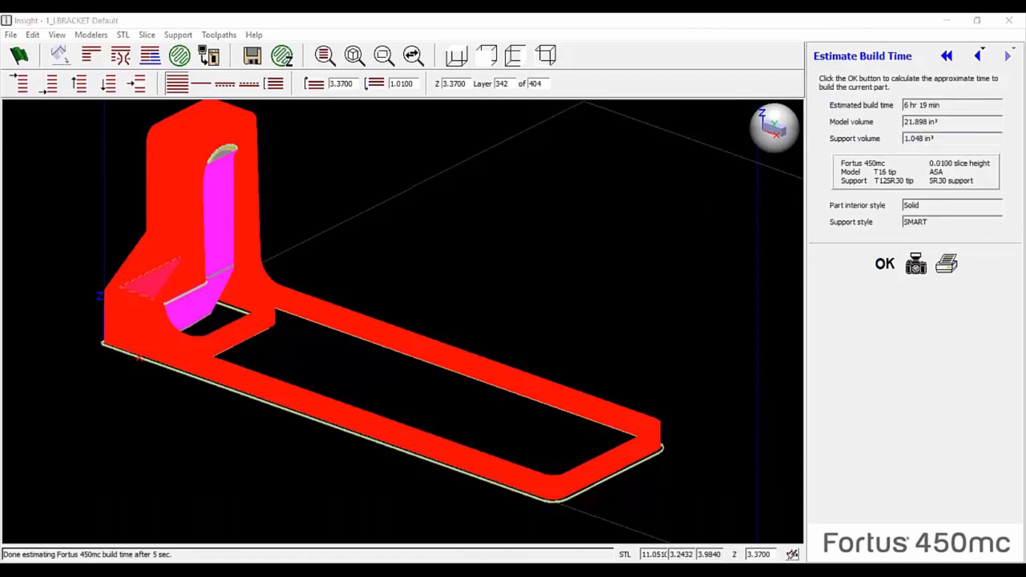
# Examine the estimated build time and the model material volume of the bracket
pyautogui.moveTo(942, 108); pyautogui.dragTo(866, 100)
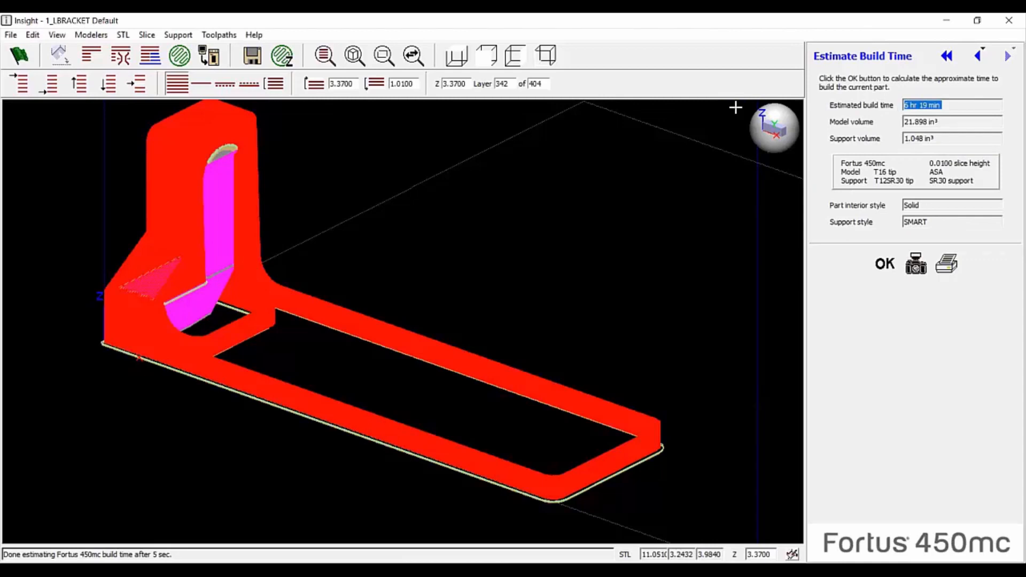
pyautogui.click(943, 105)
pyautogui.moveTo(938, 125); pyautogui.dragTo(885, 123)
pyautogui.click(925, 126)
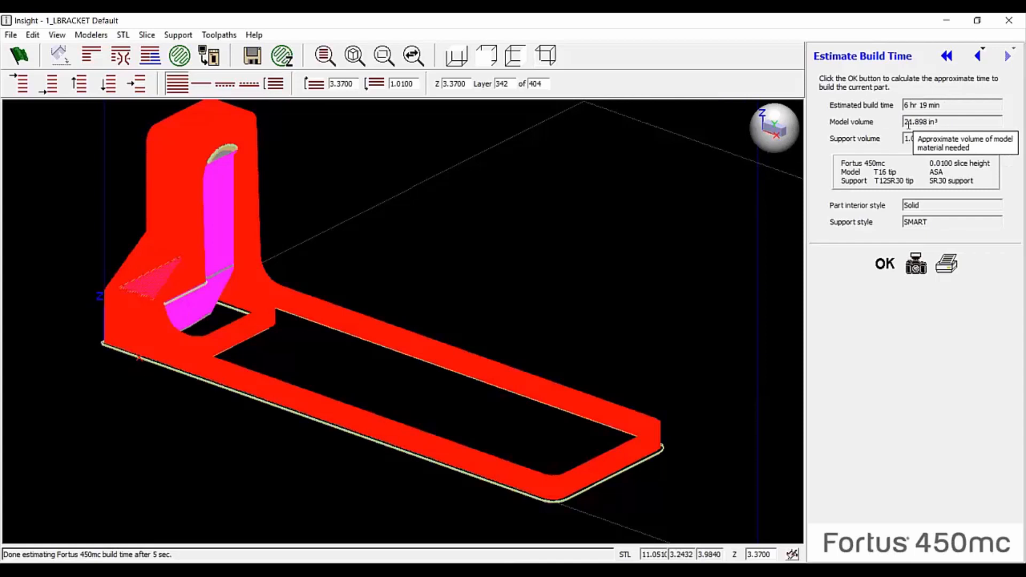
pyautogui.moveTo(904, 123); pyautogui.dragTo(912, 122)
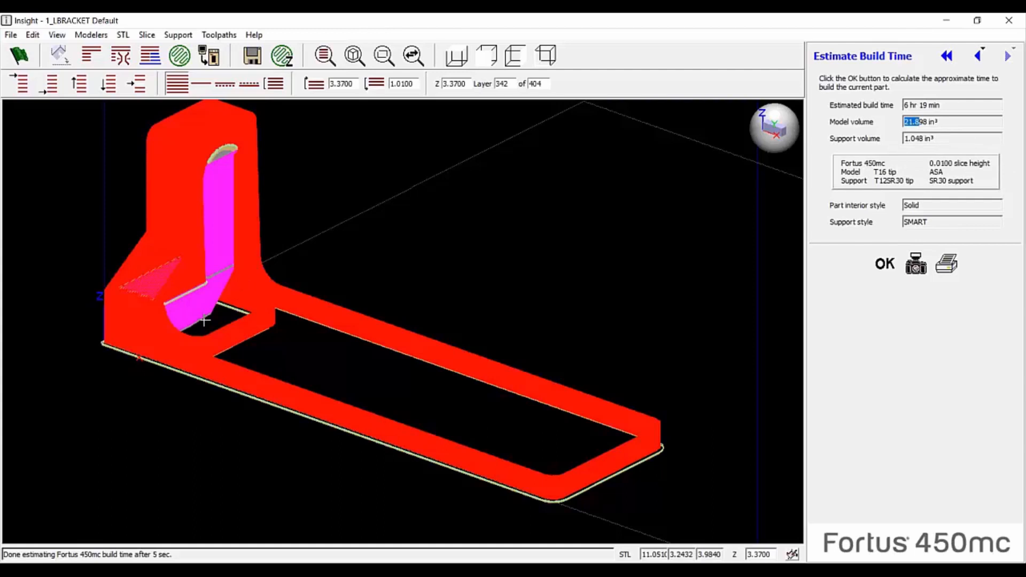
pyautogui.moveTo(970, 125); pyautogui.dragTo(885, 126)
pyautogui.click(603, 192)
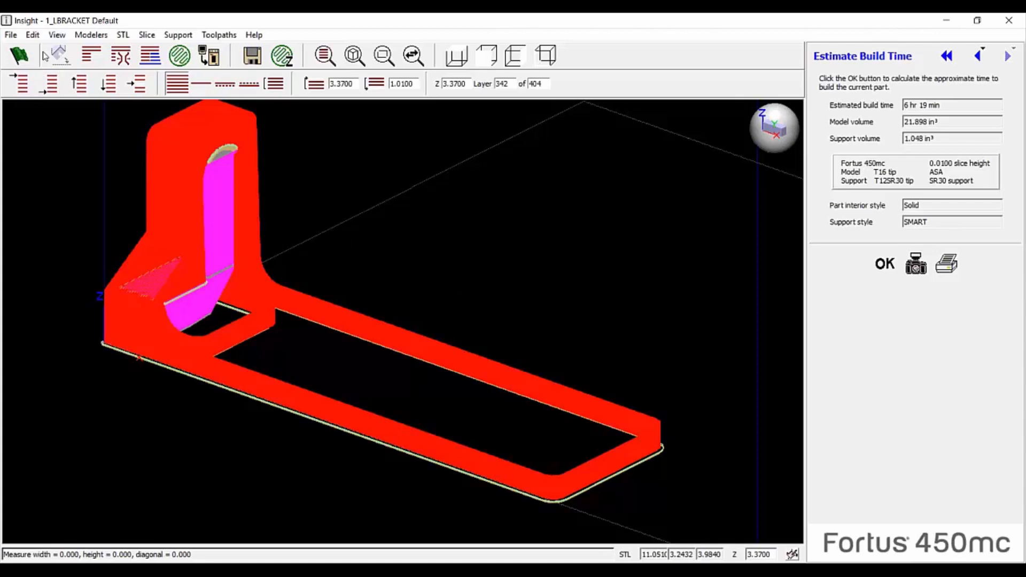
# Reopen the job 1_LBRACKET Default.sjb, discarding the custom group changes
pyautogui.click(17, 34)
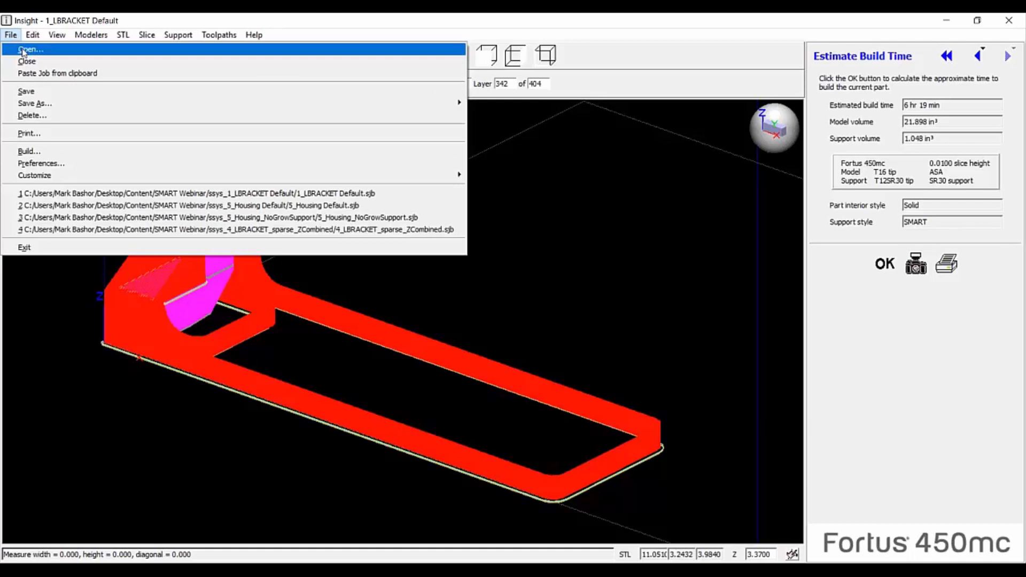
pyautogui.click(35, 48)
pyautogui.click(518, 339)
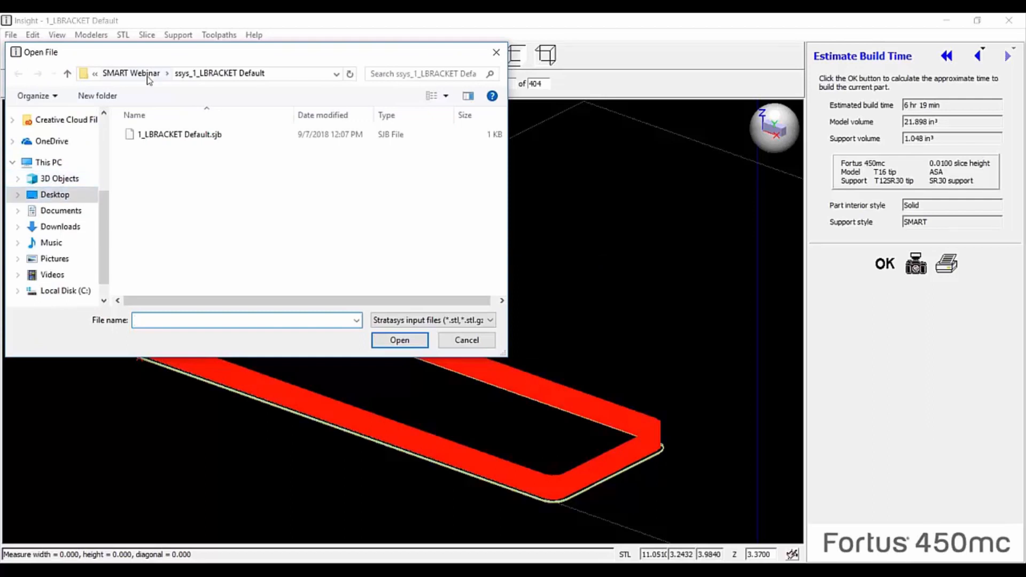
pyautogui.click(168, 138)
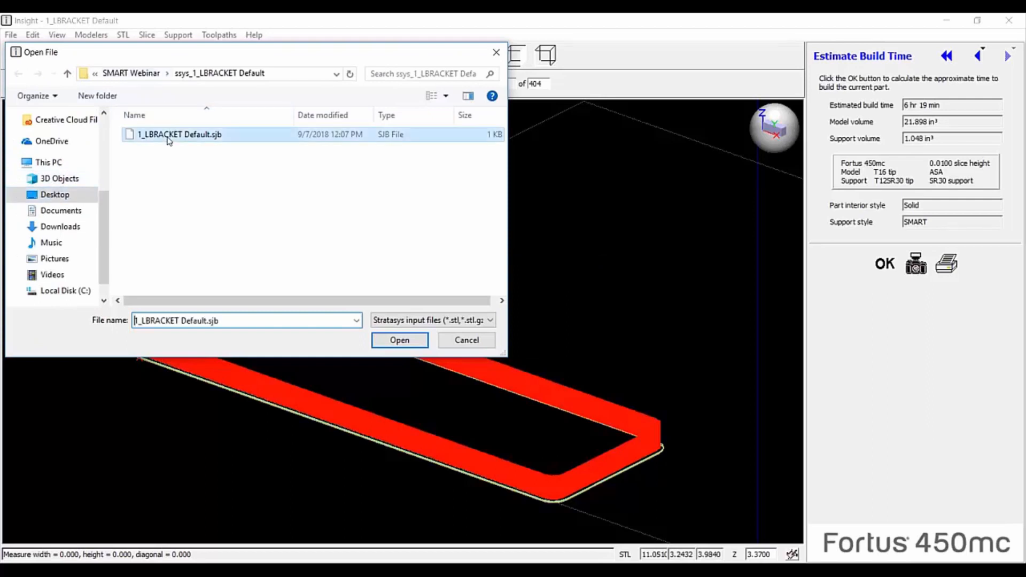
pyautogui.click(399, 340)
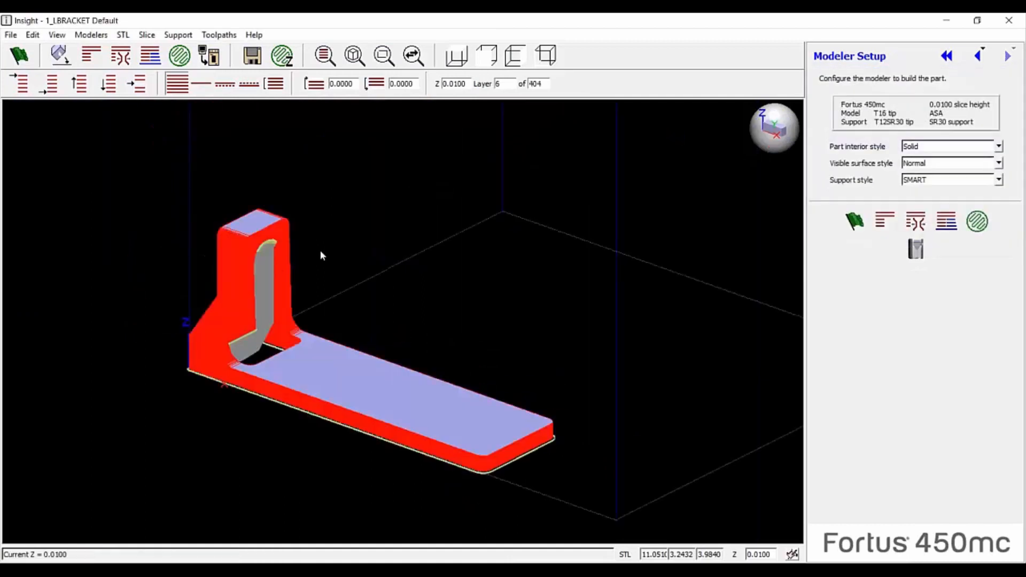
# Hide the STL display and examine the bracket's part and support curves
pyautogui.scroll(5, 259, 324)
pyautogui.rightClick(403, 196)
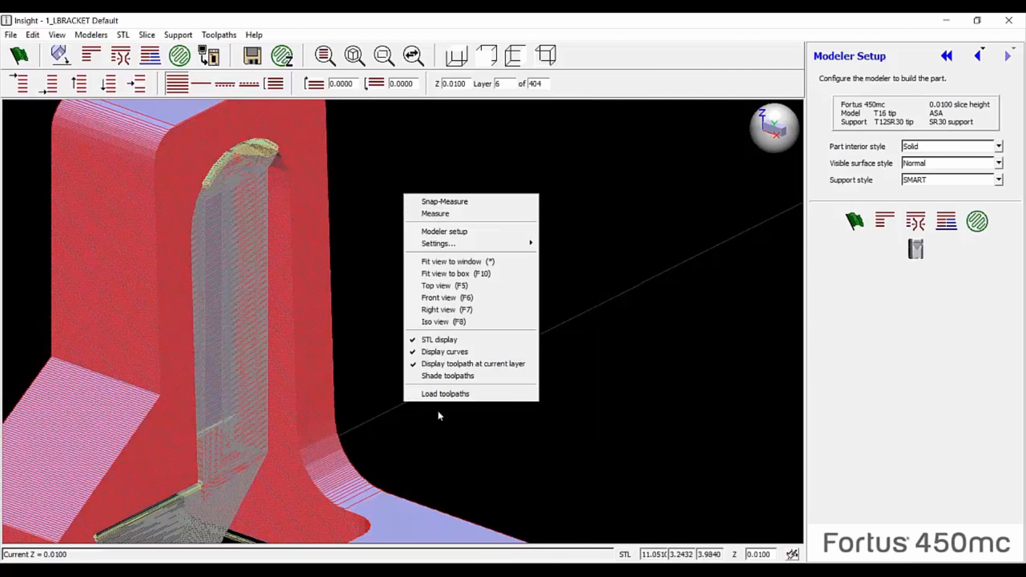
pyautogui.click(444, 340)
pyautogui.scroll(-2, 229, 219)
pyautogui.scroll(-4, 229, 219)
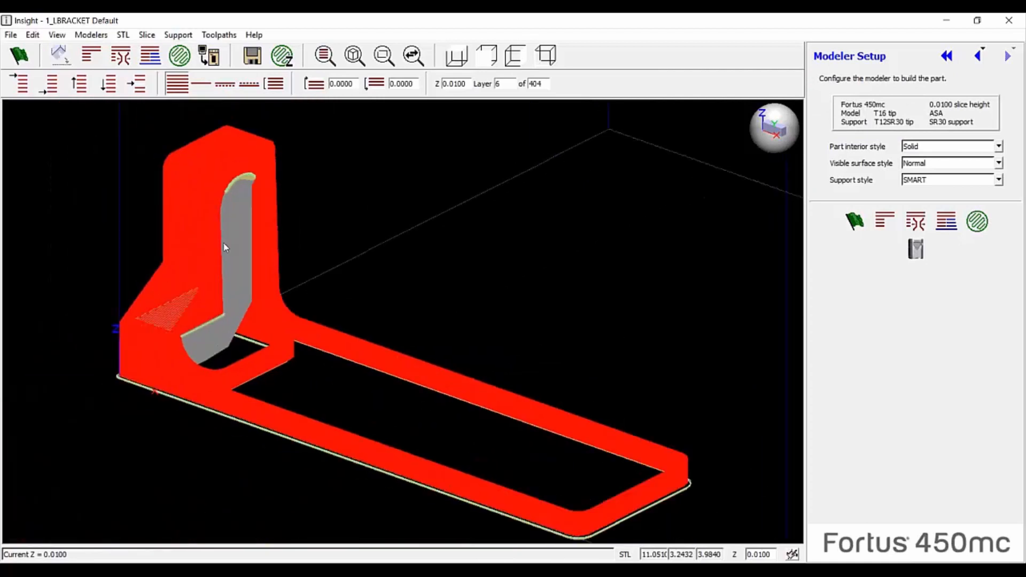
pyautogui.scroll(5, 234, 234)
pyautogui.scroll(-1, 234, 233)
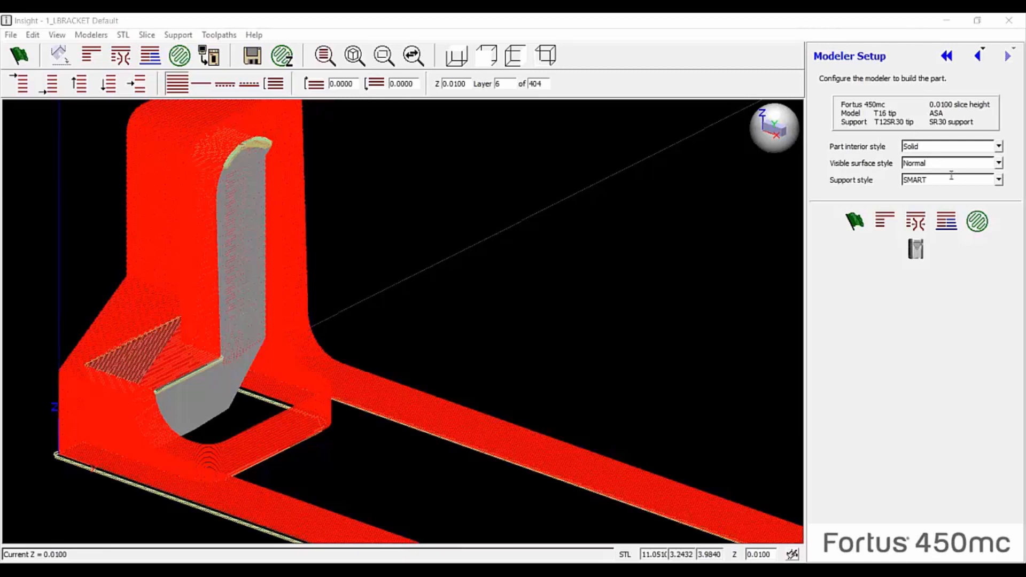
# Generate the bracket's toolpaths with the Normal visible surface style, starting with layer 6 at Z 0.0100
pyautogui.click(999, 163)
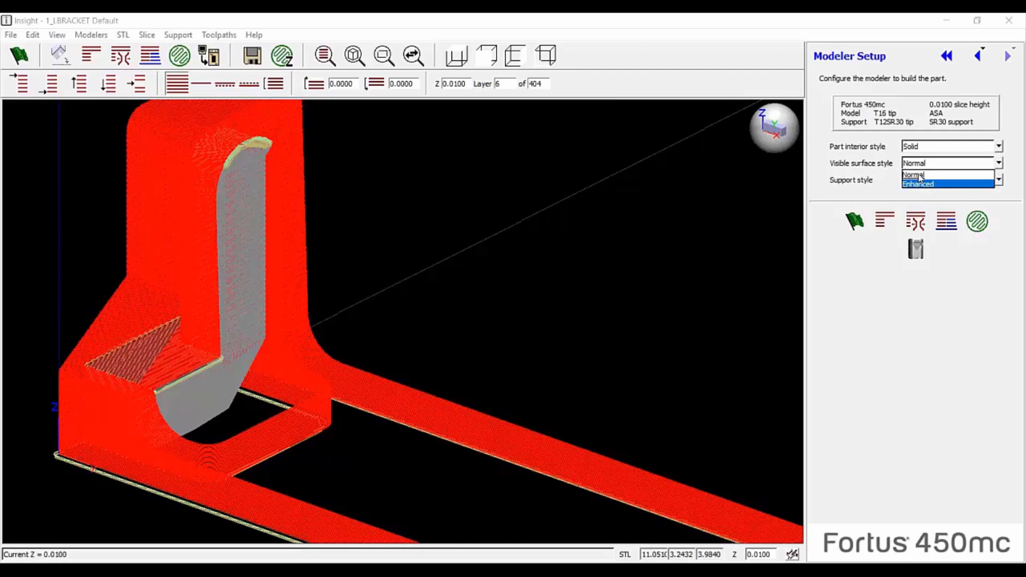
pyautogui.click(279, 57)
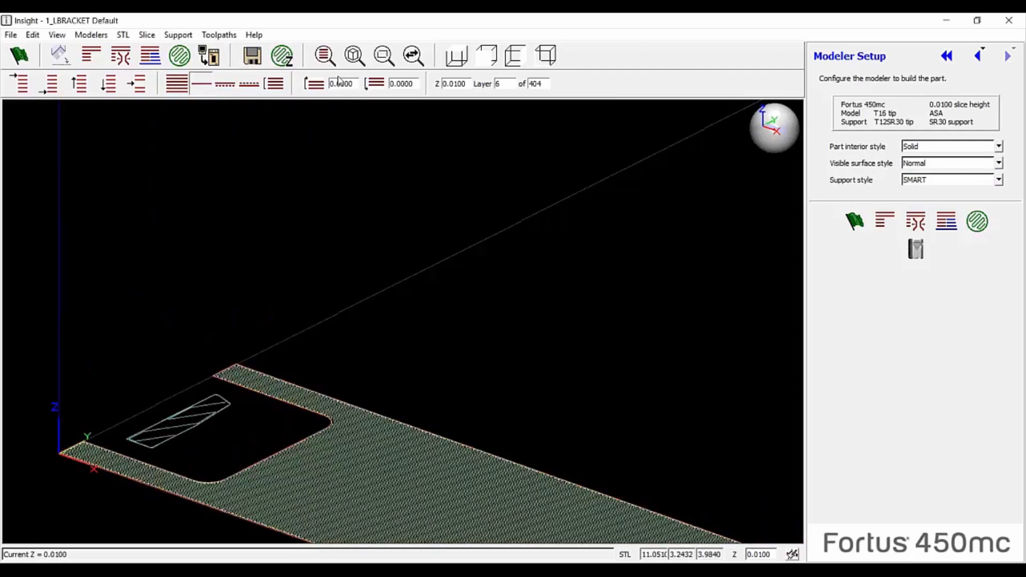
pyautogui.click(557, 53)
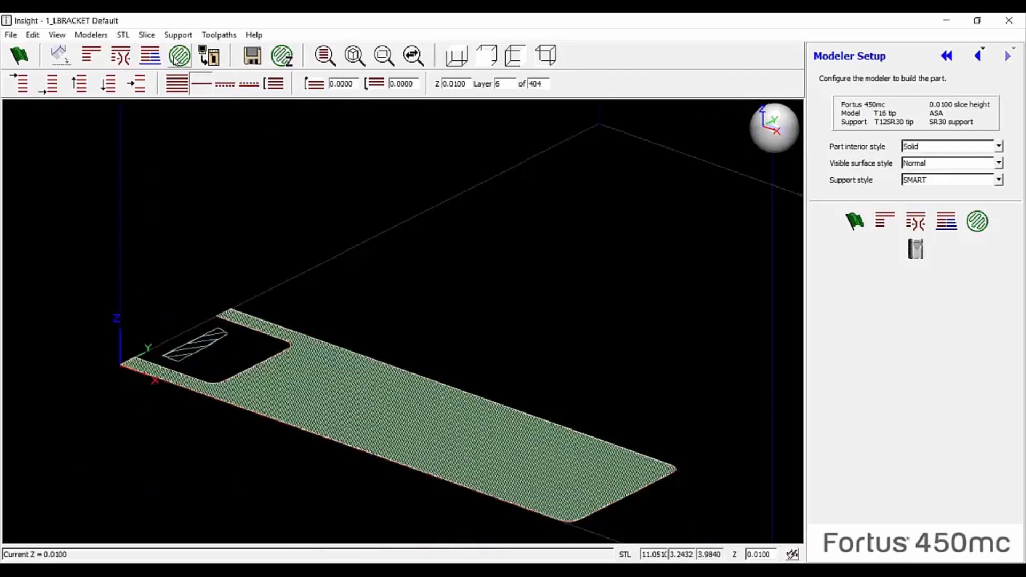
pyautogui.press('Down')
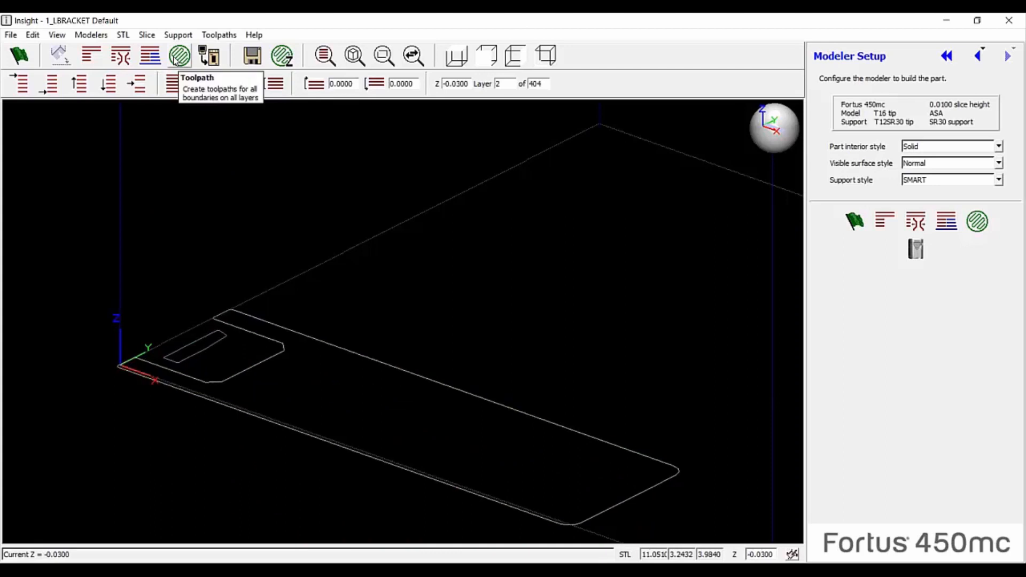
# Show a corner of layer 6 close up in top view and turn on toolpath shading
pyautogui.click(457, 55)
pyautogui.scroll(2, 180, 181)
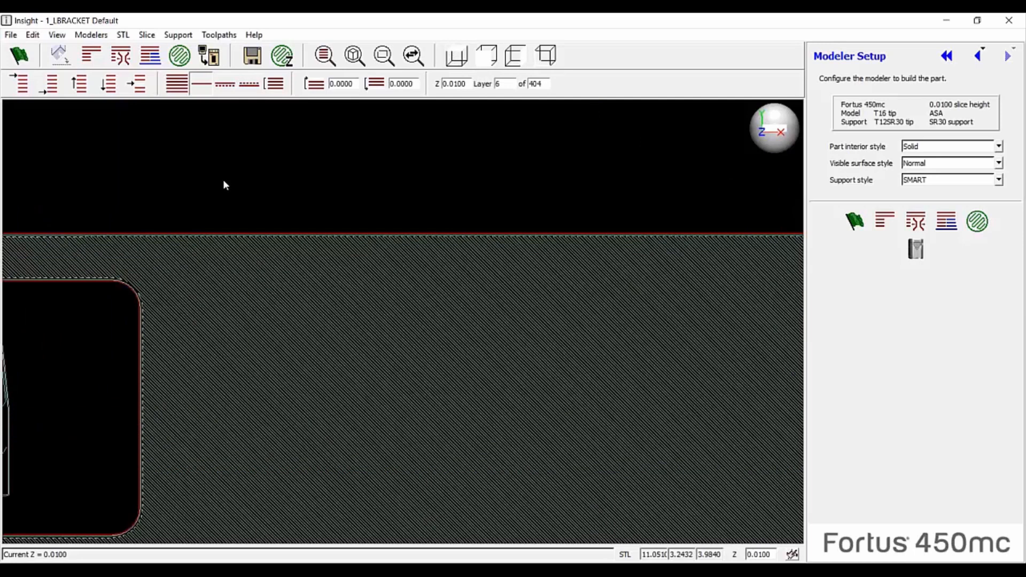
pyautogui.scroll(-3, 48, 214)
pyautogui.scroll(5, 48, 214)
pyautogui.scroll(2, 203, 205)
pyautogui.rightClick(260, 166)
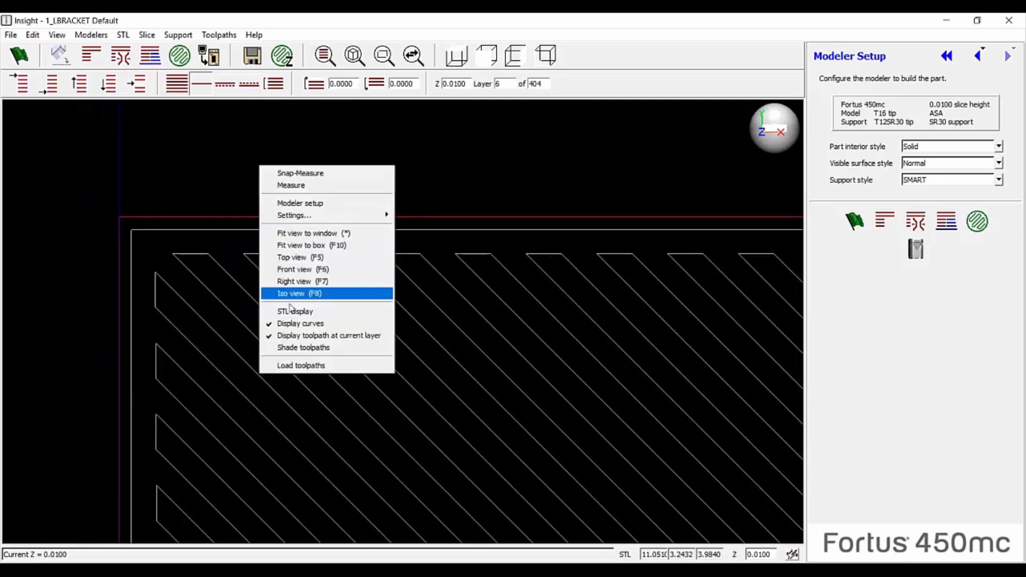
pyautogui.click(297, 348)
# Step back and forth between layers 6 and 7 to compare the raster direction and the gaps along the contour
pyautogui.press('Up')
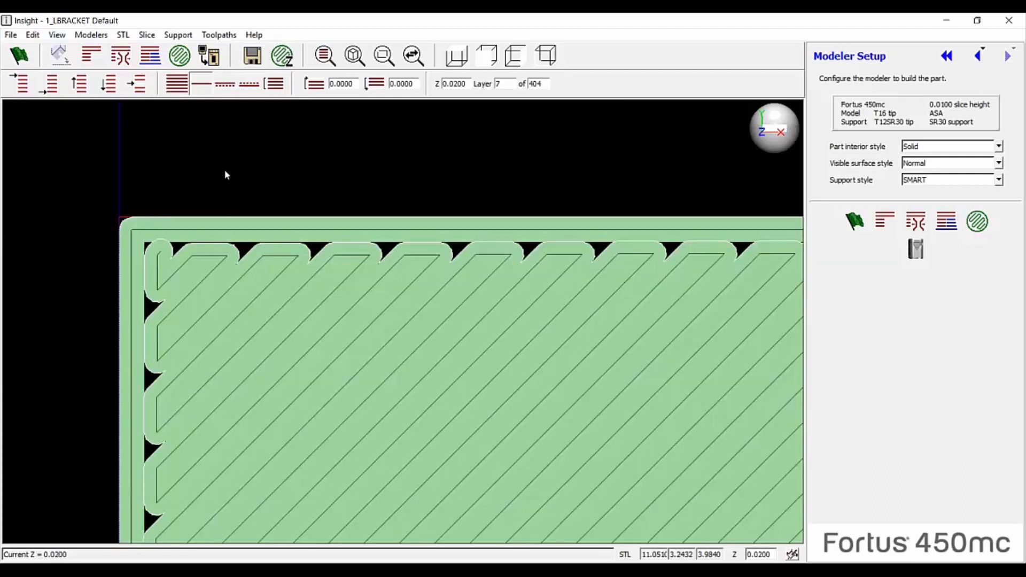
pyautogui.press('Down')
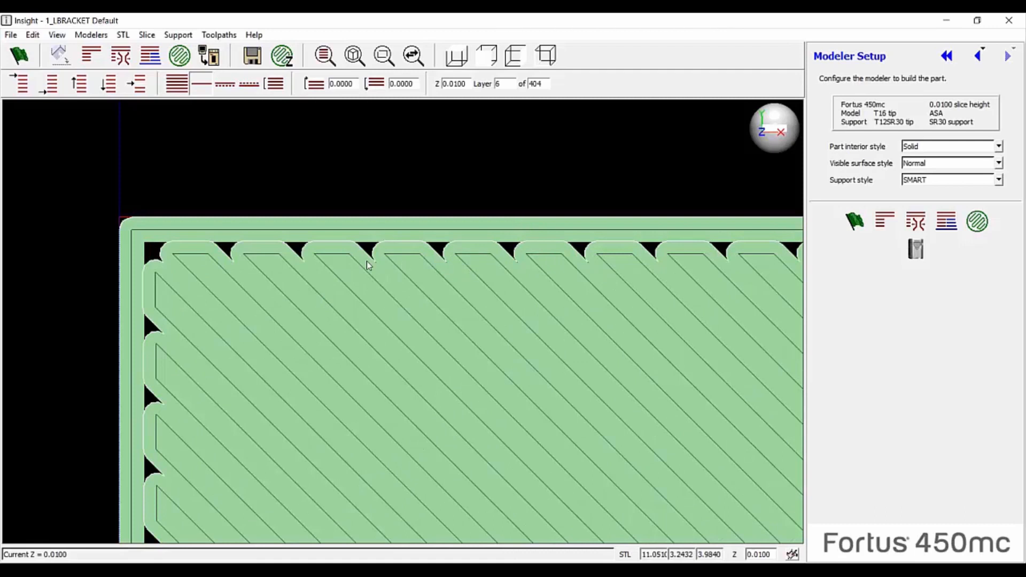
pyautogui.press('Down')
pyautogui.press('Up')
pyautogui.press('Up')
pyautogui.press('Down')
pyautogui.press('Up')
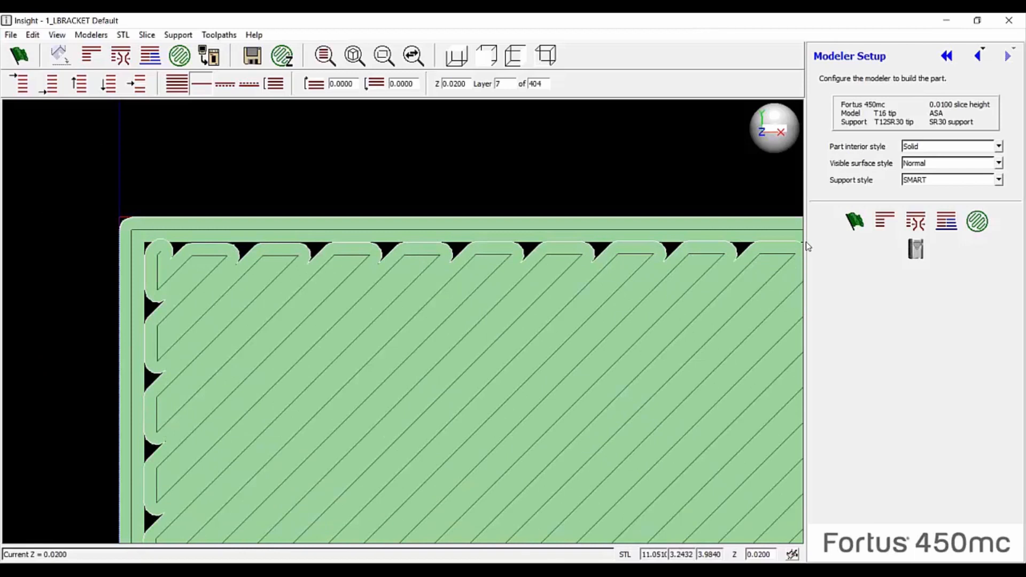
# Set the visible surface style to Enhanced and regenerate the toolpaths on layers 6 and 7
pyautogui.click(998, 163)
pyautogui.click(930, 179)
pyautogui.press('Down')
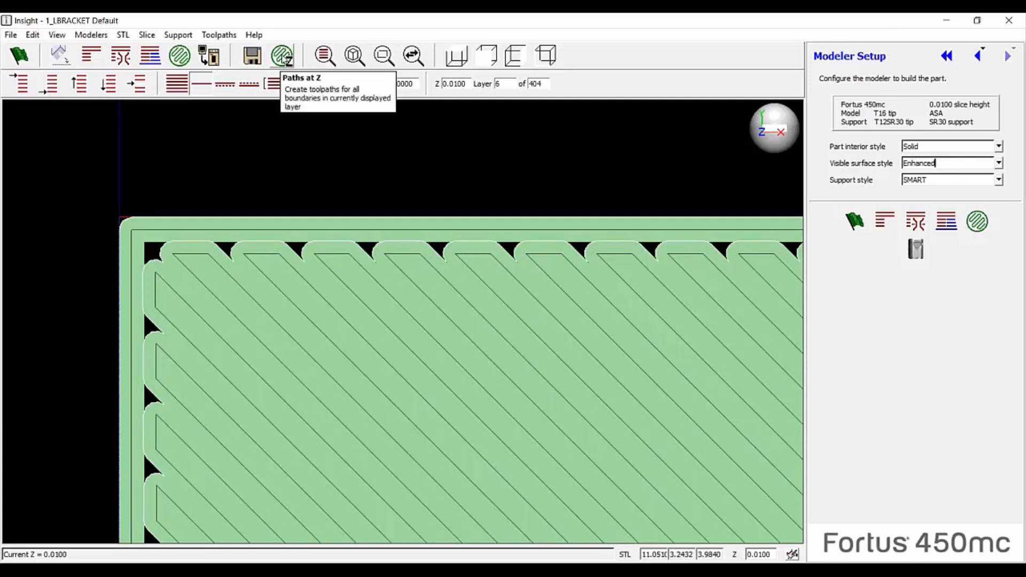
pyautogui.click(282, 55)
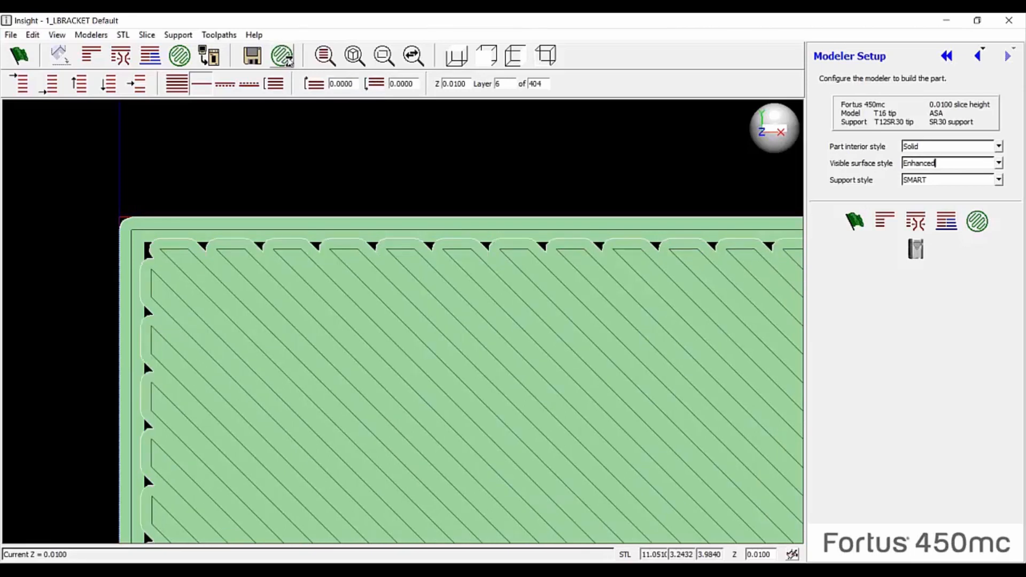
pyautogui.press('Up')
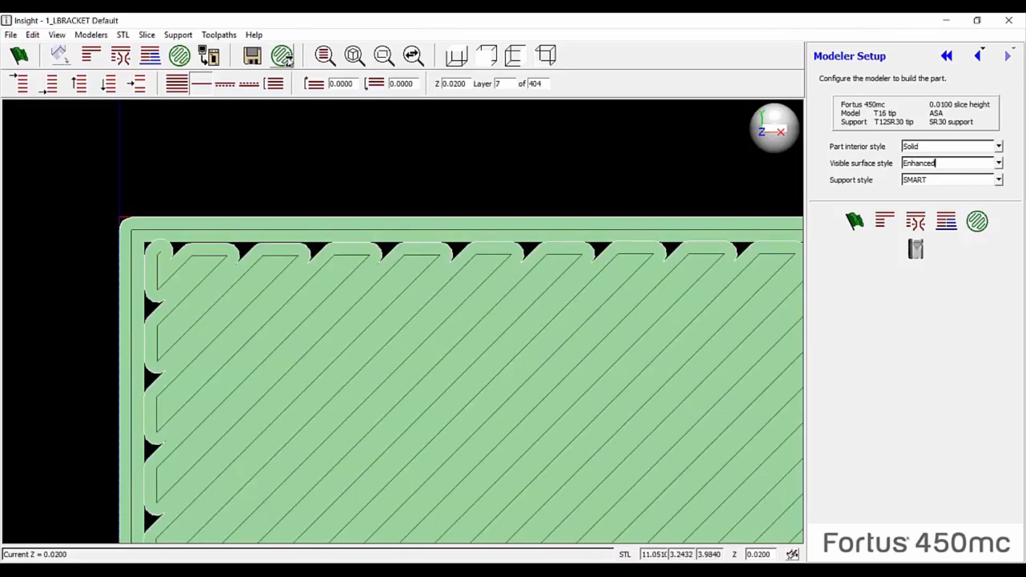
pyautogui.click(283, 56)
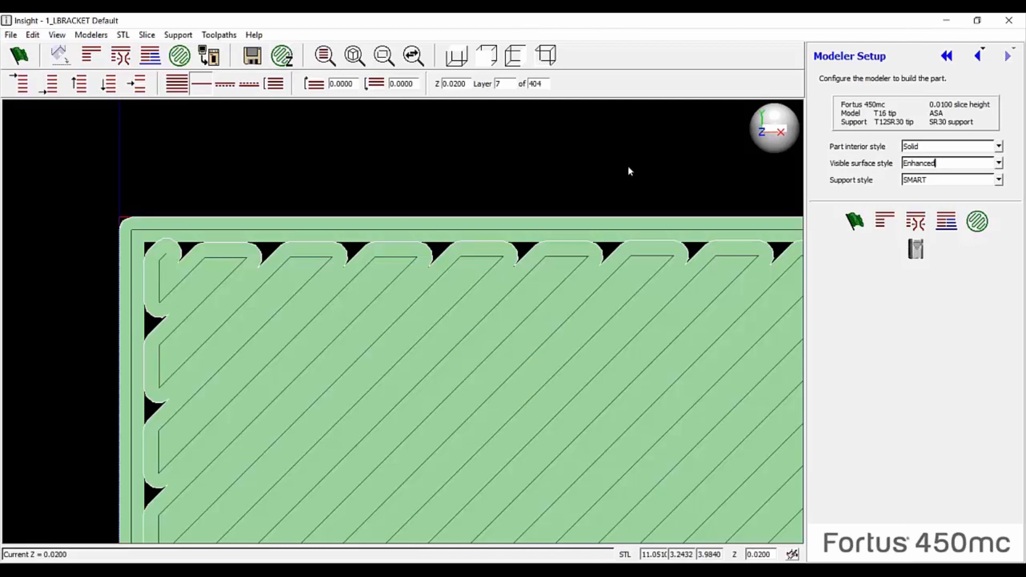
# Examine the Enhanced toolpaths on layers 7 and 6 in top view, checking the raster gaps along the contour of the bracket's arm
pyautogui.click(546, 55)
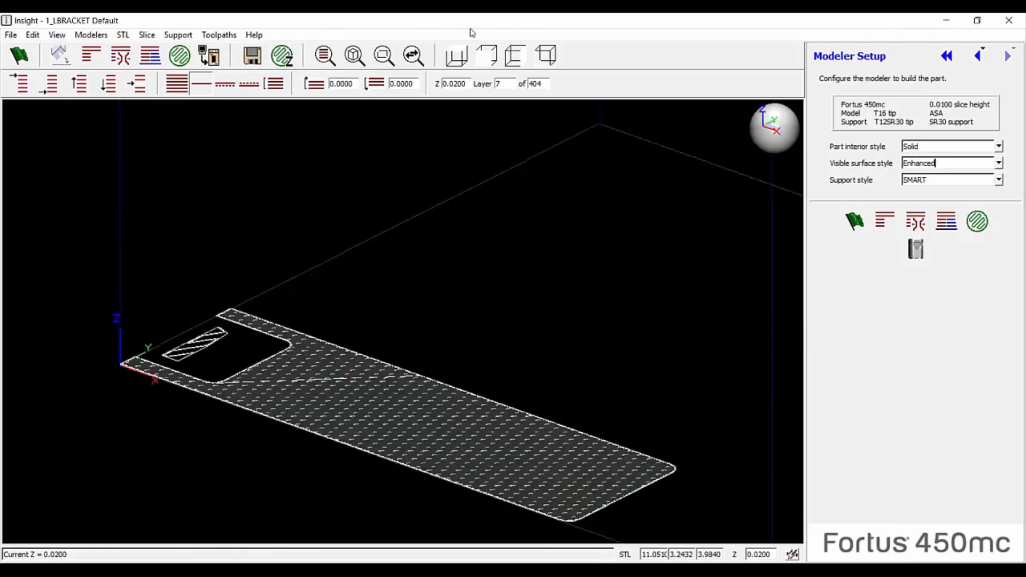
pyautogui.click(457, 55)
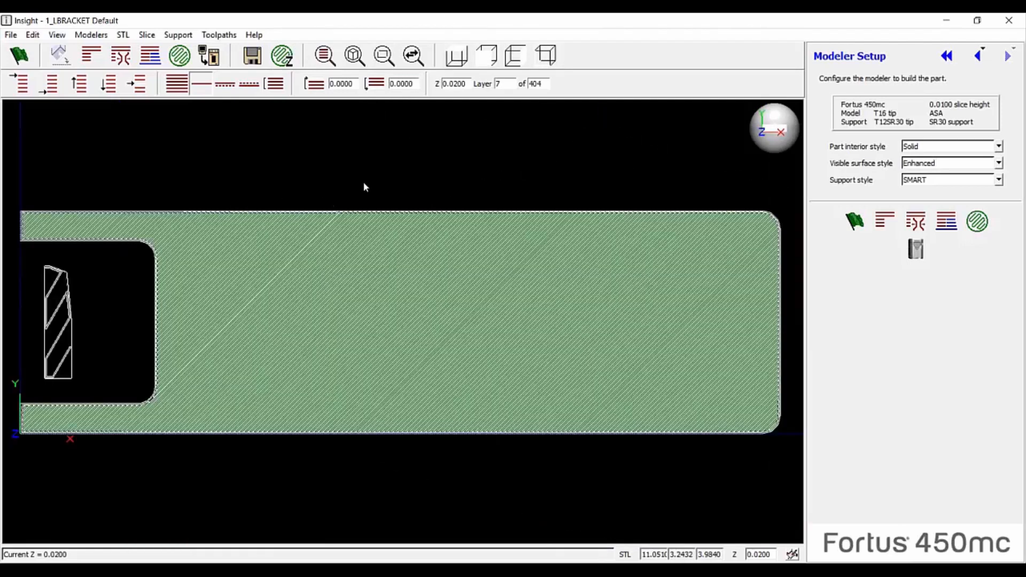
pyautogui.scroll(-3, 445, 190)
pyautogui.scroll(7, 244, 208)
pyautogui.scroll(2, 271, 248)
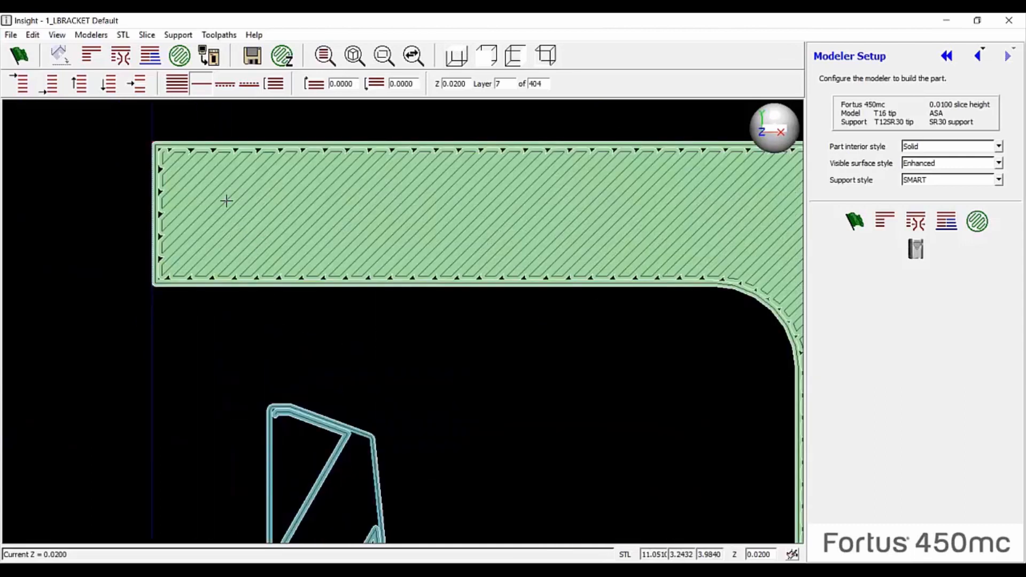
pyautogui.scroll(2, 167, 154)
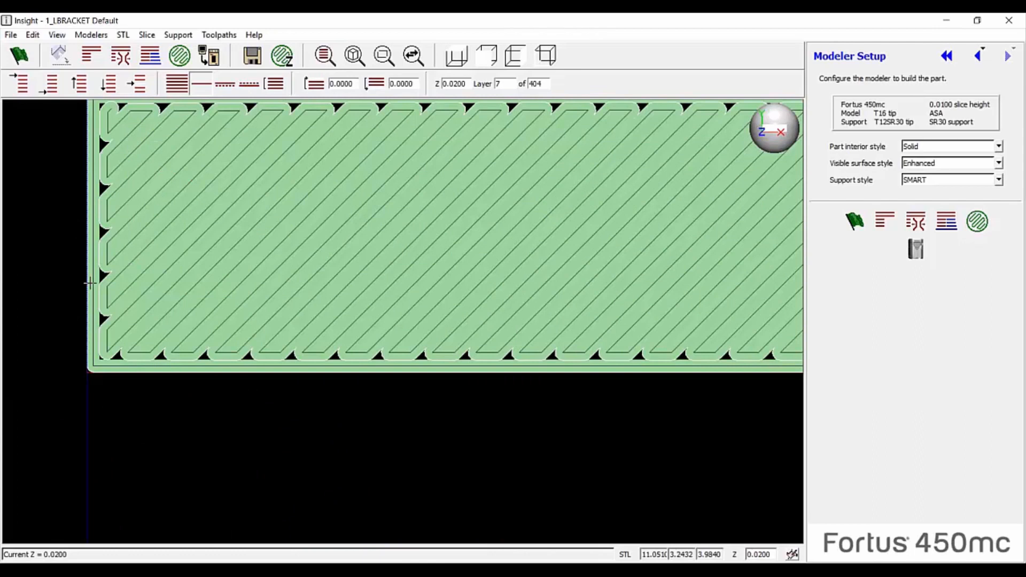
pyautogui.scroll(-3, 289, 339)
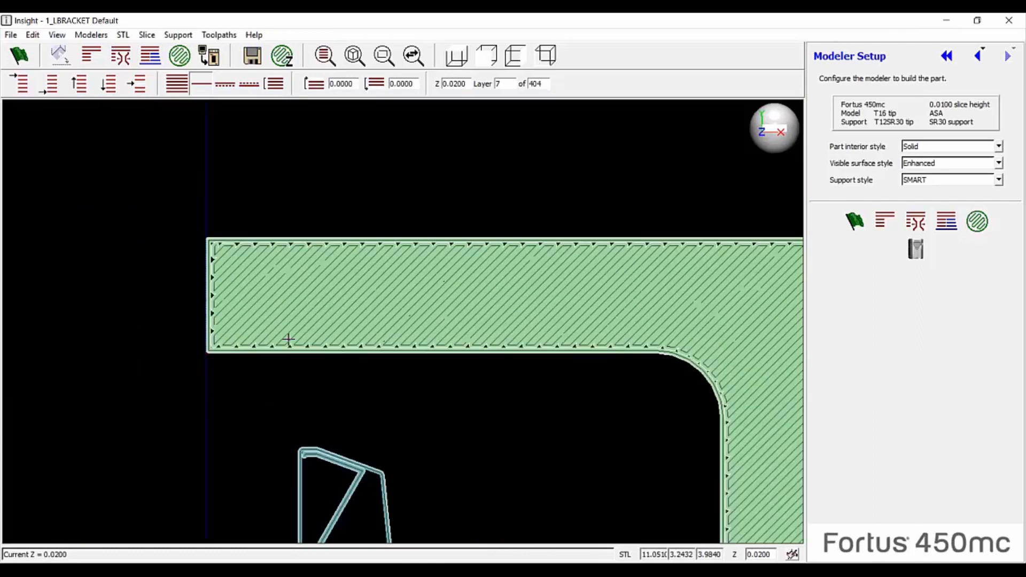
pyautogui.scroll(-4, 289, 338)
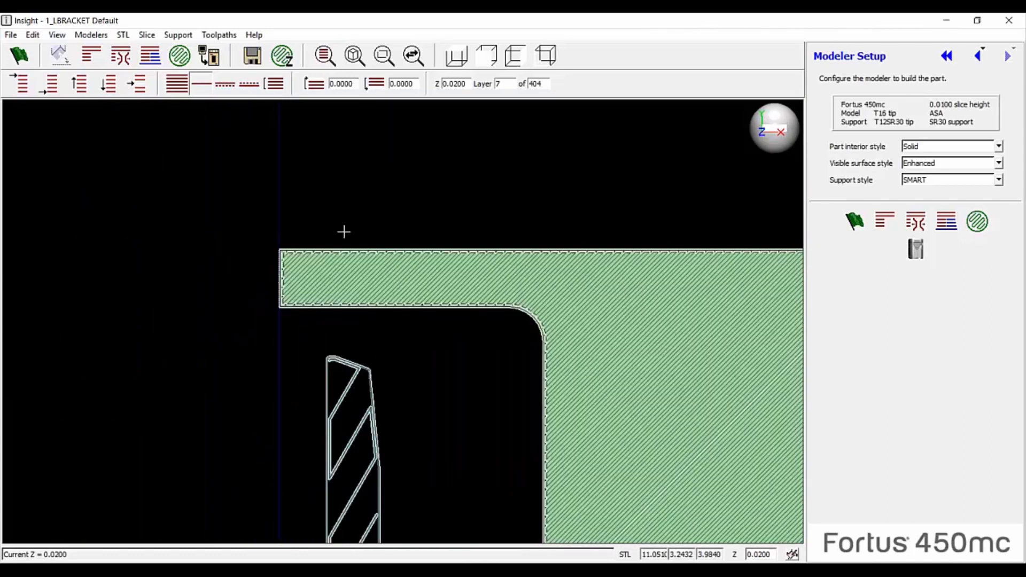
pyautogui.scroll(3, 344, 231)
pyautogui.scroll(3, 278, 281)
pyautogui.press('pagedown')
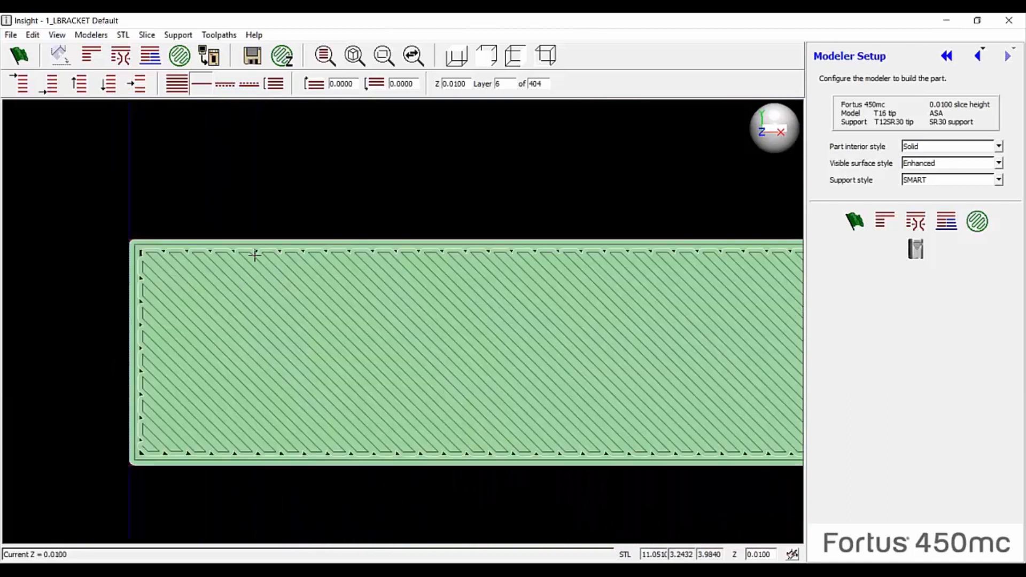
pyautogui.scroll(2, 255, 256)
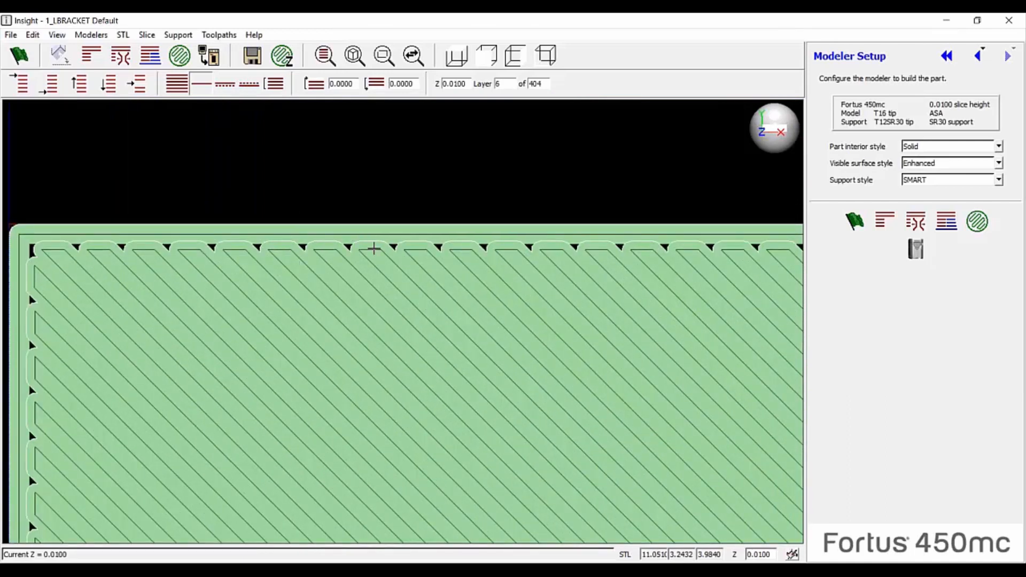
pyautogui.scroll(-1, 230, 191)
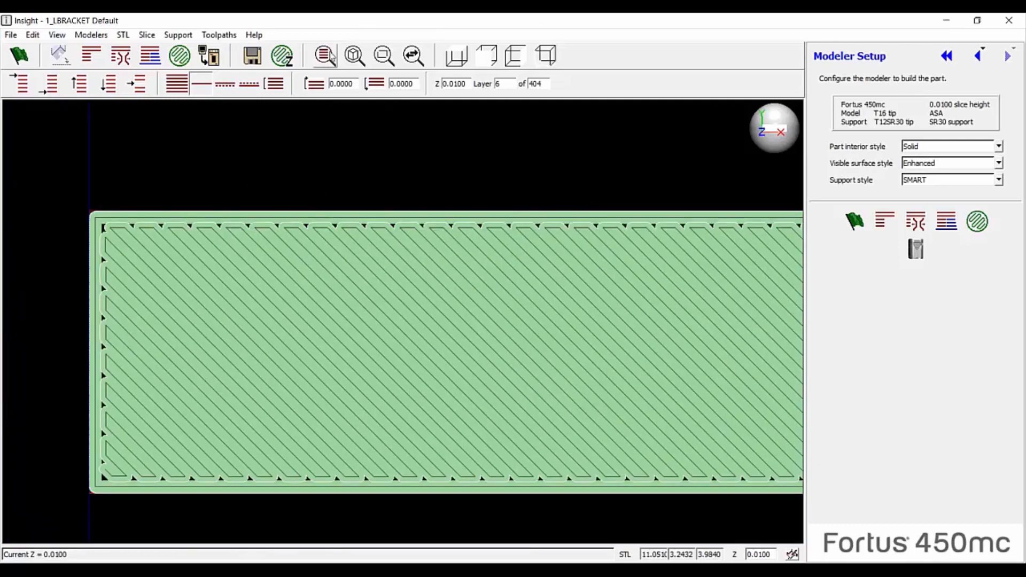
# Open the toolpath setup and review the detailed toolpath parameters for the Enhanced surfaces
pyautogui.click(216, 36)
pyautogui.click(227, 59)
pyautogui.click(217, 36)
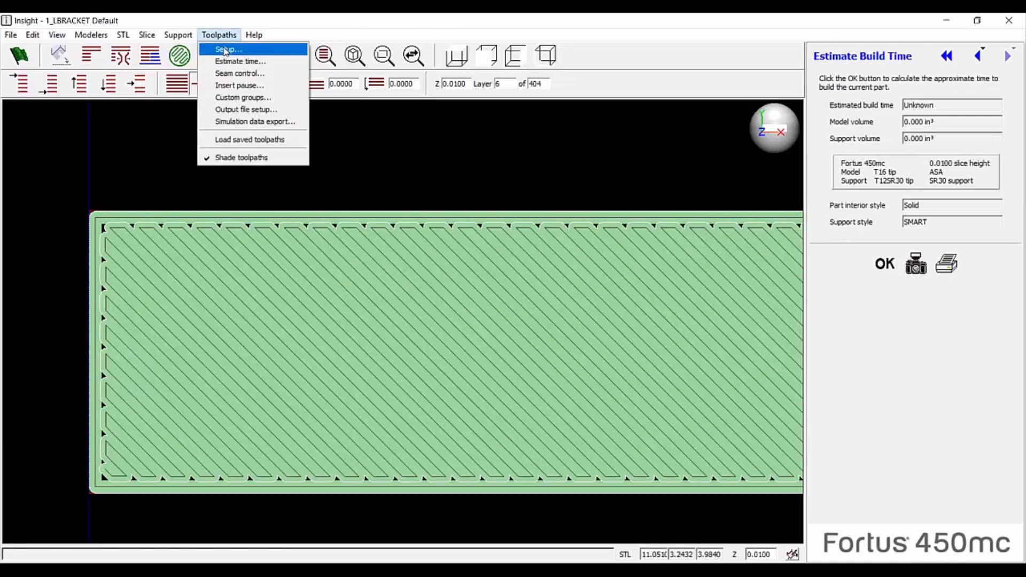
pyautogui.click(225, 51)
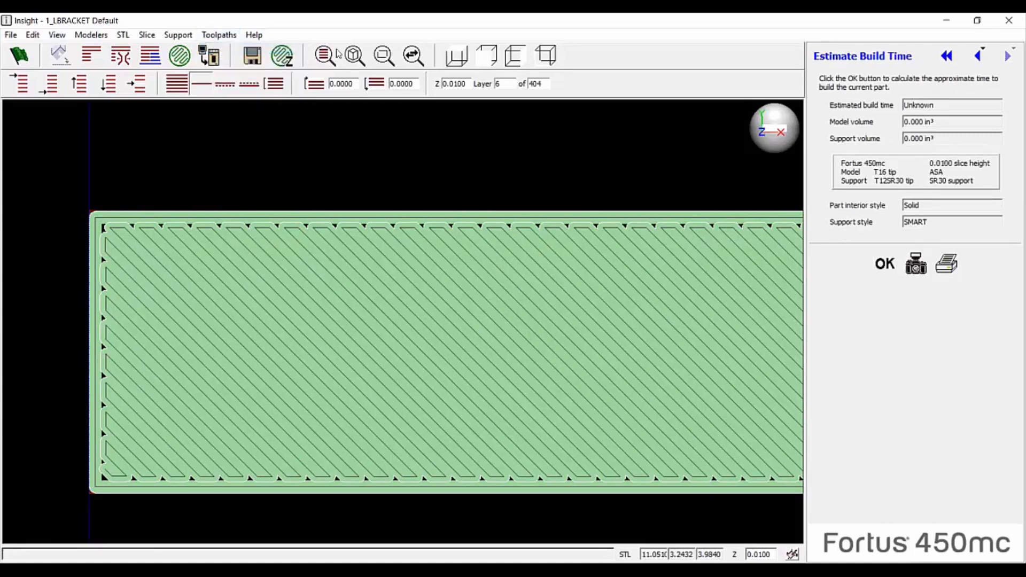
pyautogui.click(962, 302)
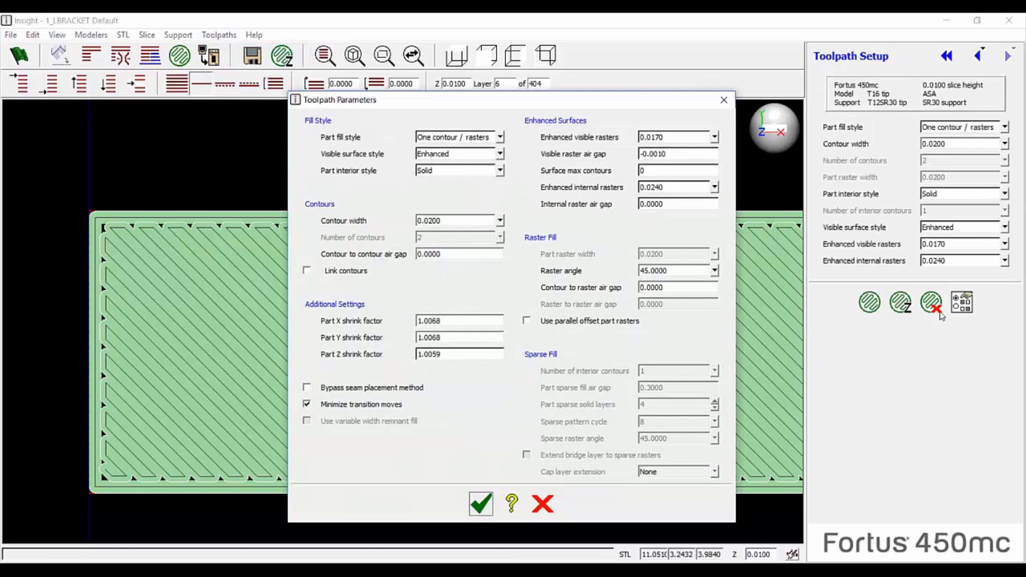
pyautogui.click(724, 99)
# Set the enhanced internal raster width to 0.0300
pyautogui.moveTo(967, 264); pyautogui.dragTo(886, 265)
pyautogui.moveTo(959, 244); pyautogui.dragTo(884, 270)
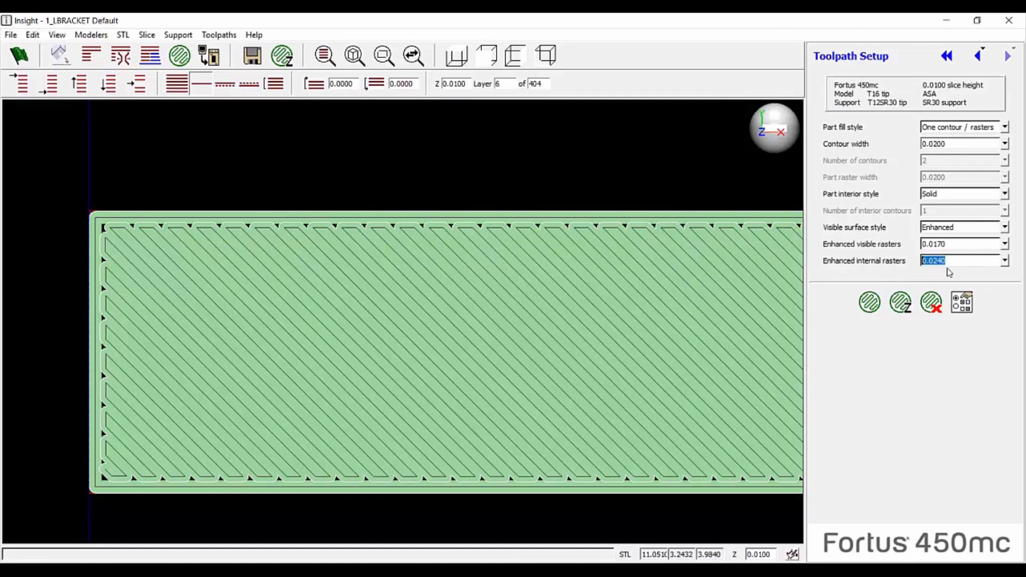
pyautogui.moveTo(956, 263); pyautogui.dragTo(937, 260)
pyautogui.click(933, 260)
pyautogui.write('3')
pyautogui.click(577, 154)
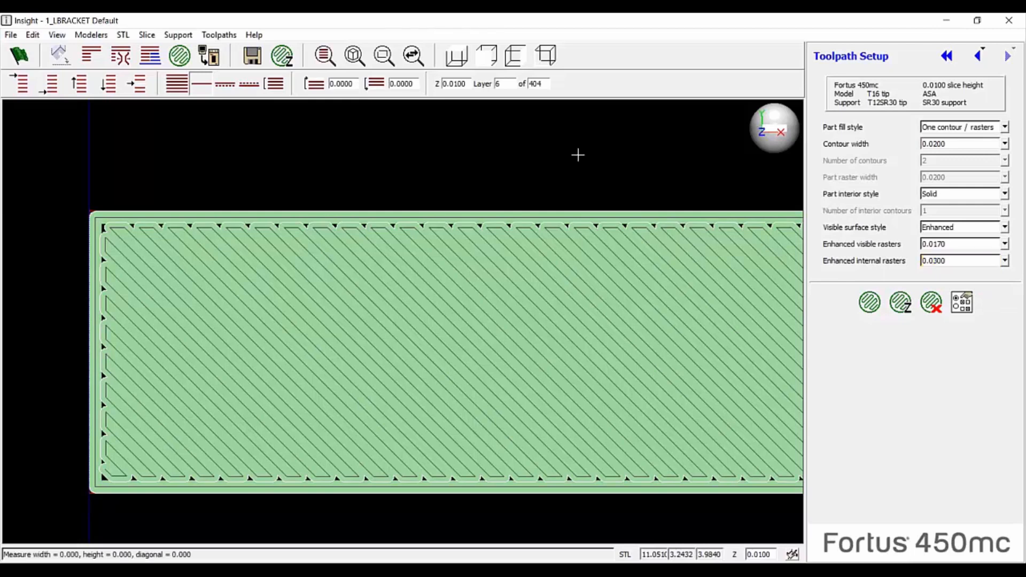
# Regenerate the toolpaths on layer 7, and on all layers of the bracket, with the isometric view shown
pyautogui.press('Up')
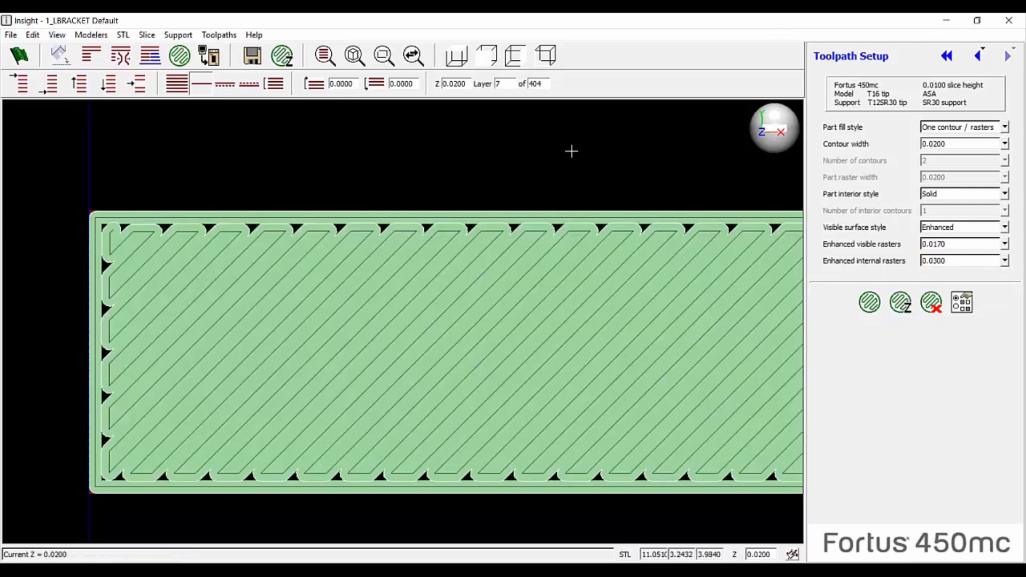
pyautogui.click(281, 55)
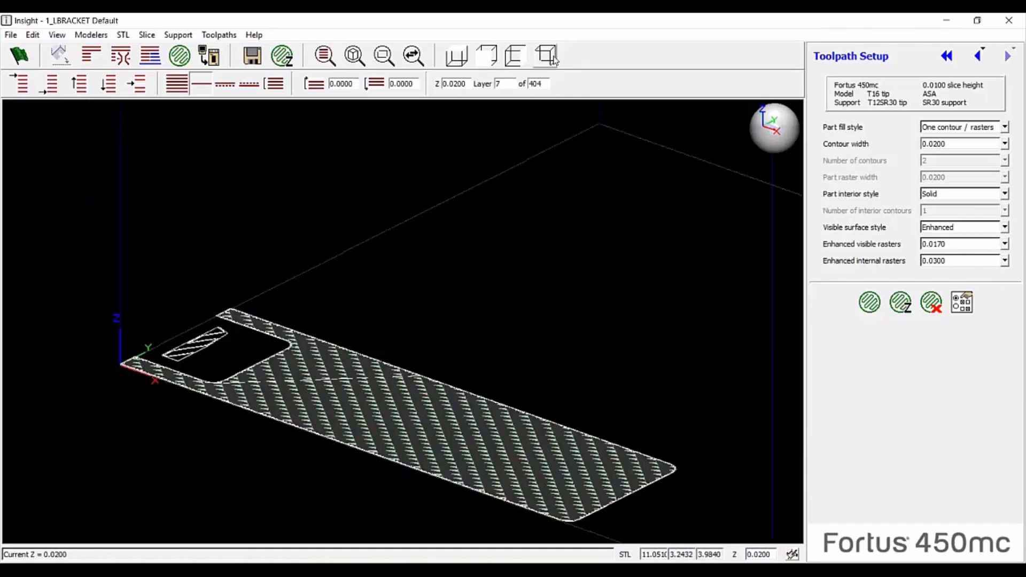
pyautogui.click(546, 55)
pyautogui.click(869, 302)
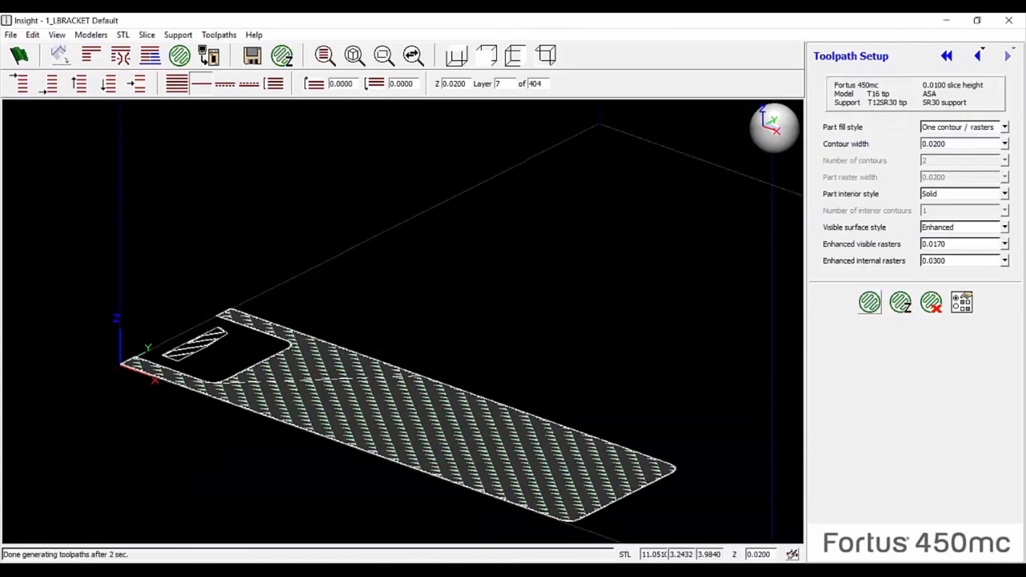
# Estimate the bracket's build time with the 0.0300 enhanced internal rasters
pyautogui.click(219, 34)
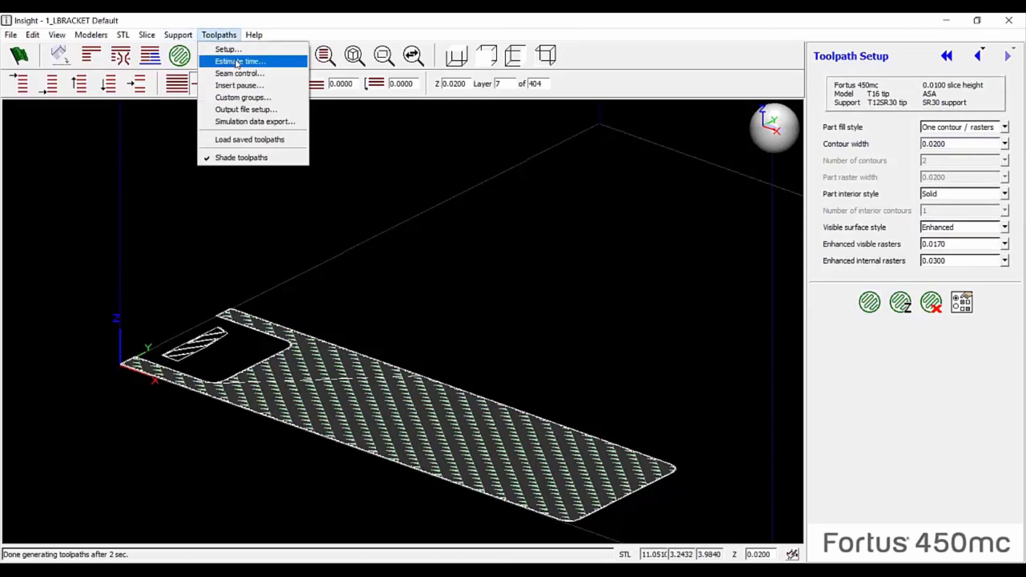
pyautogui.click(238, 62)
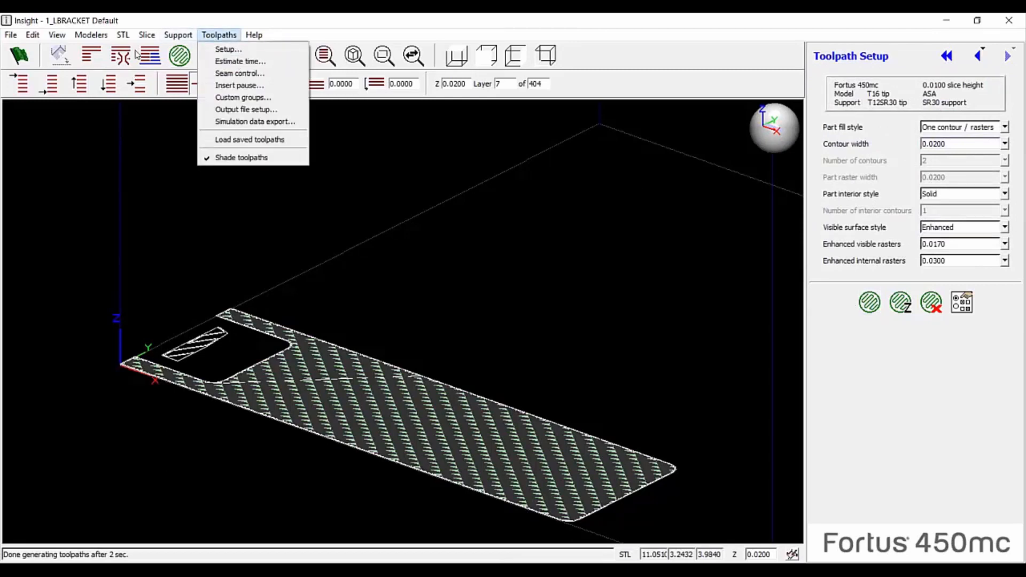
pyautogui.click(218, 62)
pyautogui.click(885, 264)
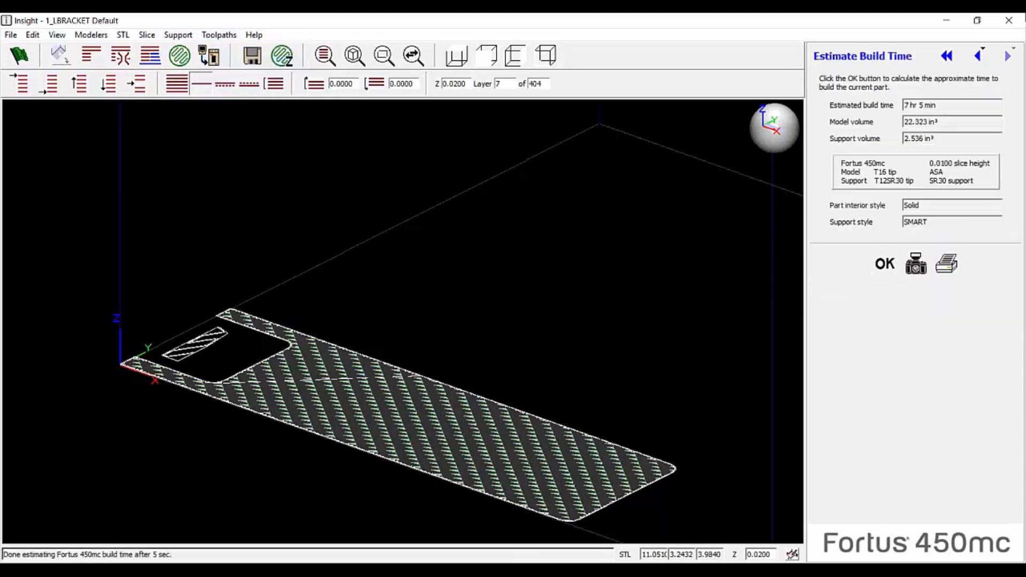
pyautogui.moveTo(964, 100); pyautogui.dragTo(880, 104)
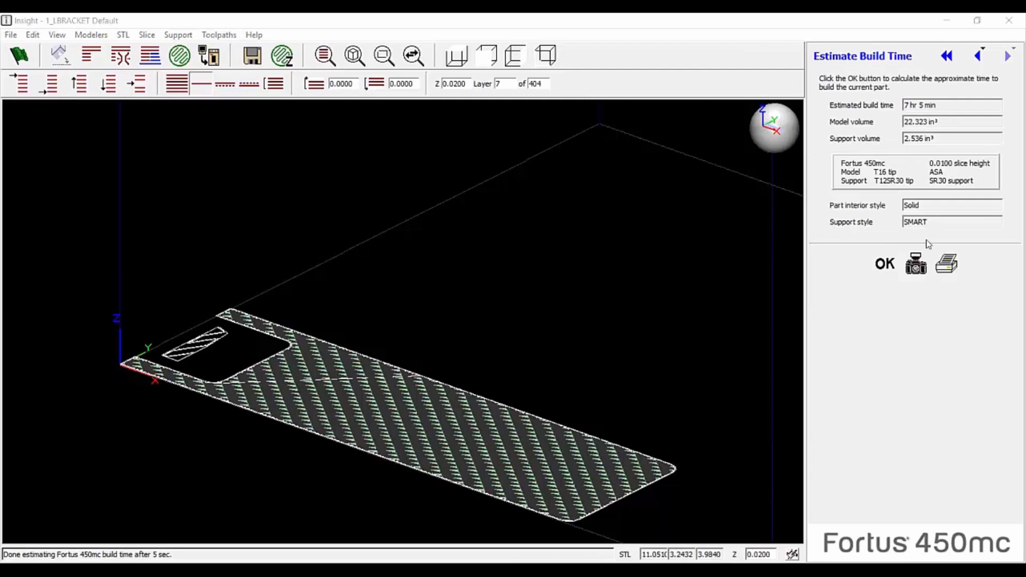
pyautogui.click(223, 38)
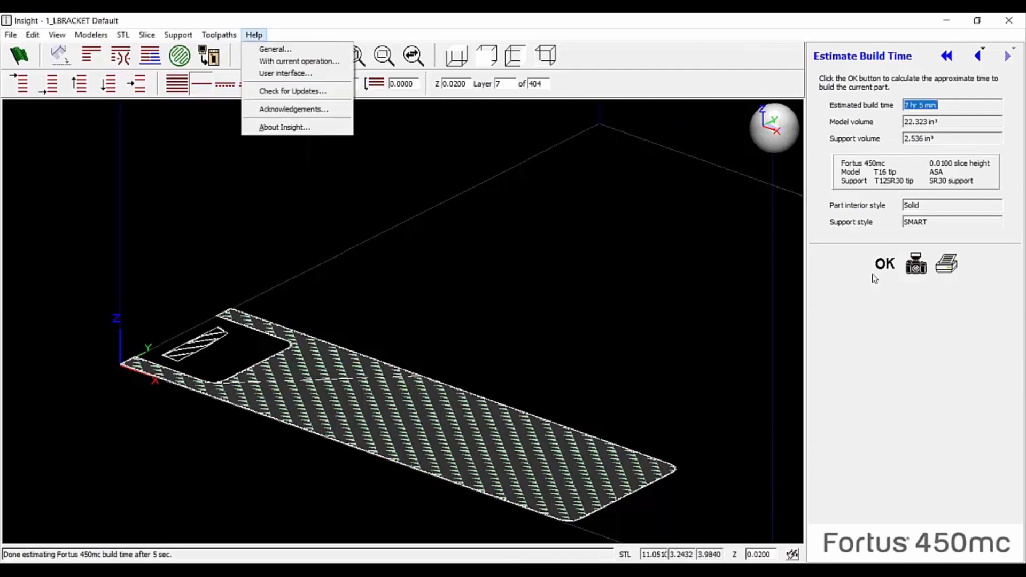
# Return to the toolpath setup, set the enhanced internal raster width to 0.0320, and regenerate all toolpaths
pyautogui.click(979, 56)
pyautogui.click(979, 56)
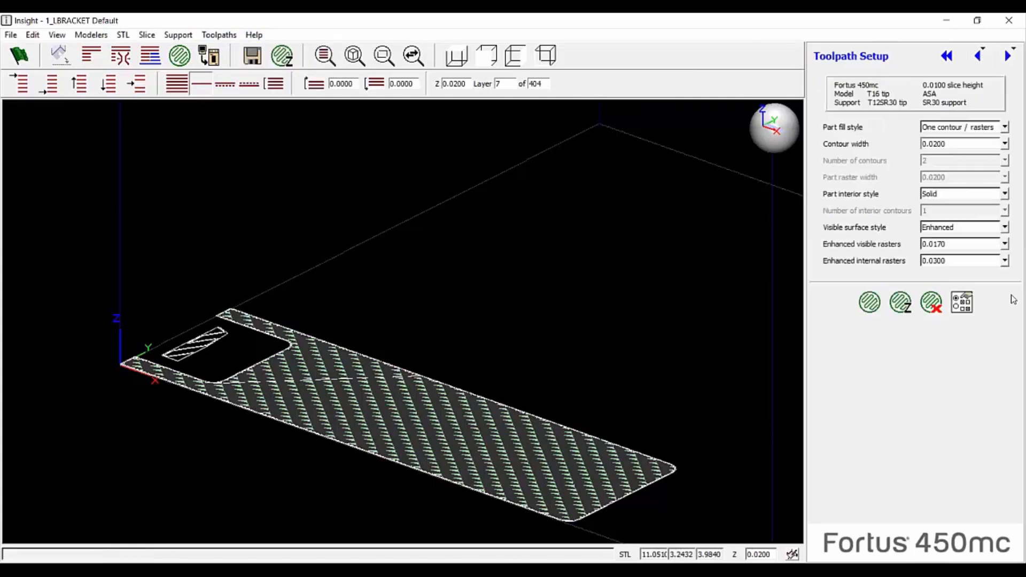
pyautogui.click(967, 262)
pyautogui.write('.03')
pyautogui.press('Return')
pyautogui.click(179, 56)
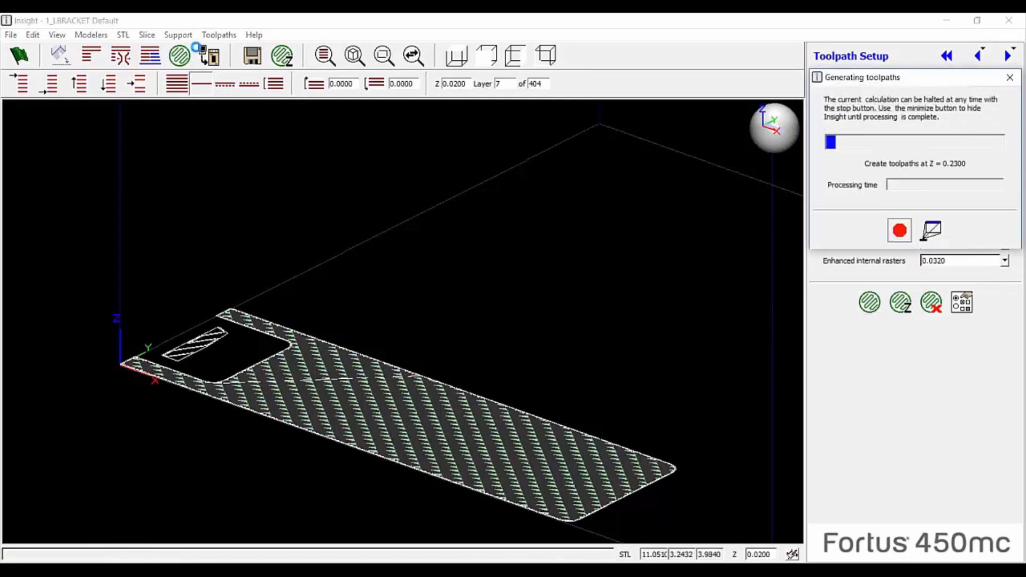
# Estimate the build time again using the 0.0320 enhanced internal rasters
pyautogui.click(222, 35)
pyautogui.click(230, 47)
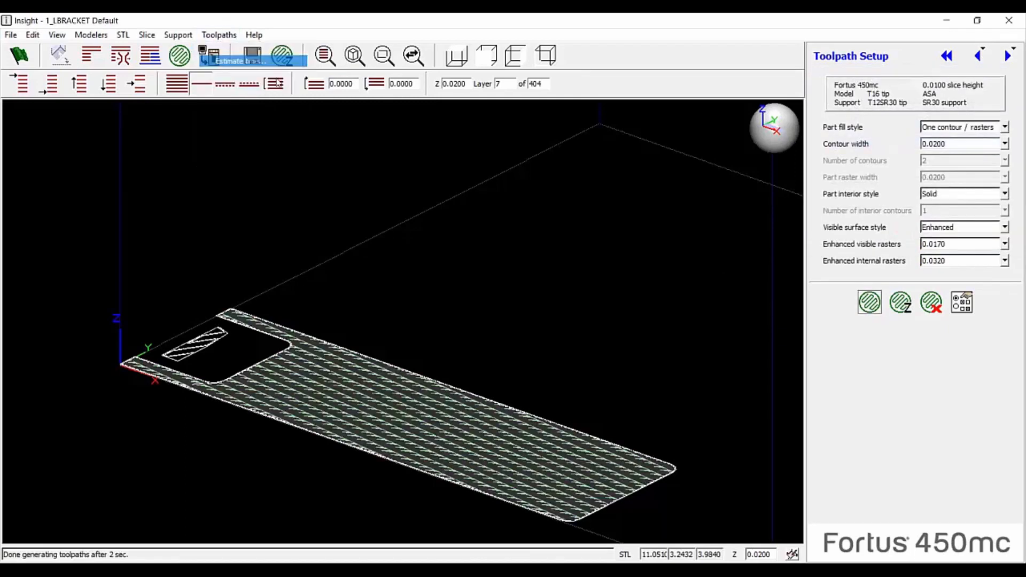
pyautogui.click(879, 270)
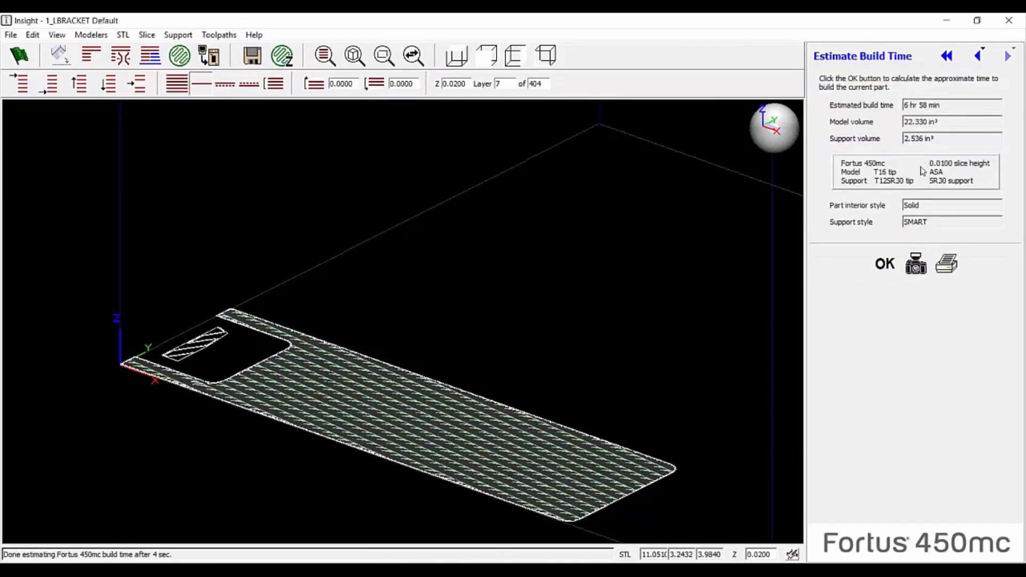
pyautogui.moveTo(952, 106); pyautogui.dragTo(898, 106)
pyautogui.click(961, 100)
pyautogui.click(543, 239)
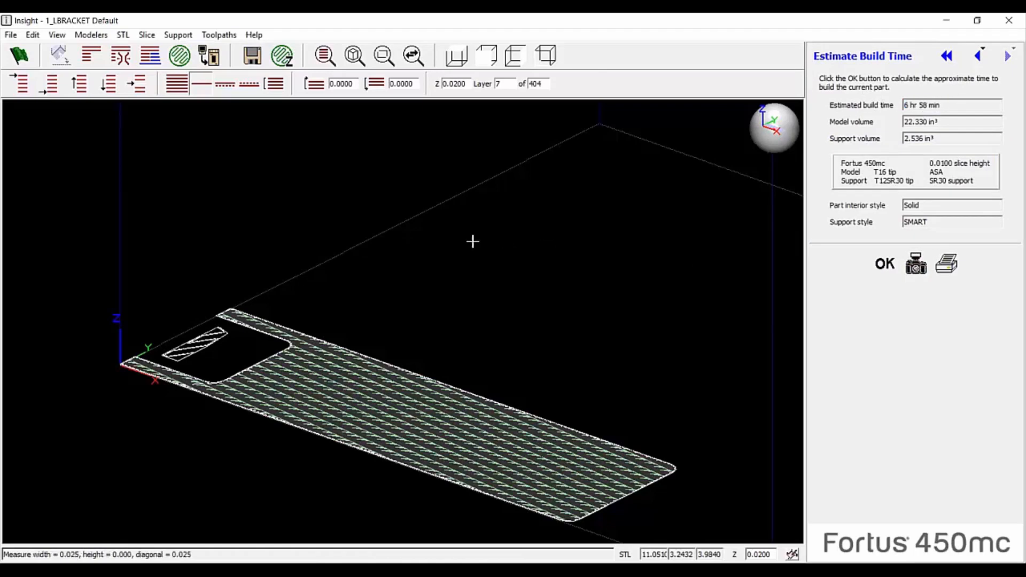
pyautogui.click(437, 305)
# Return to the modeler setup and inspect layer 7's toolpaths around the cutout in isometric view
pyautogui.click(457, 55)
pyautogui.click(554, 57)
pyautogui.click(946, 56)
pyautogui.scroll(4, 204, 414)
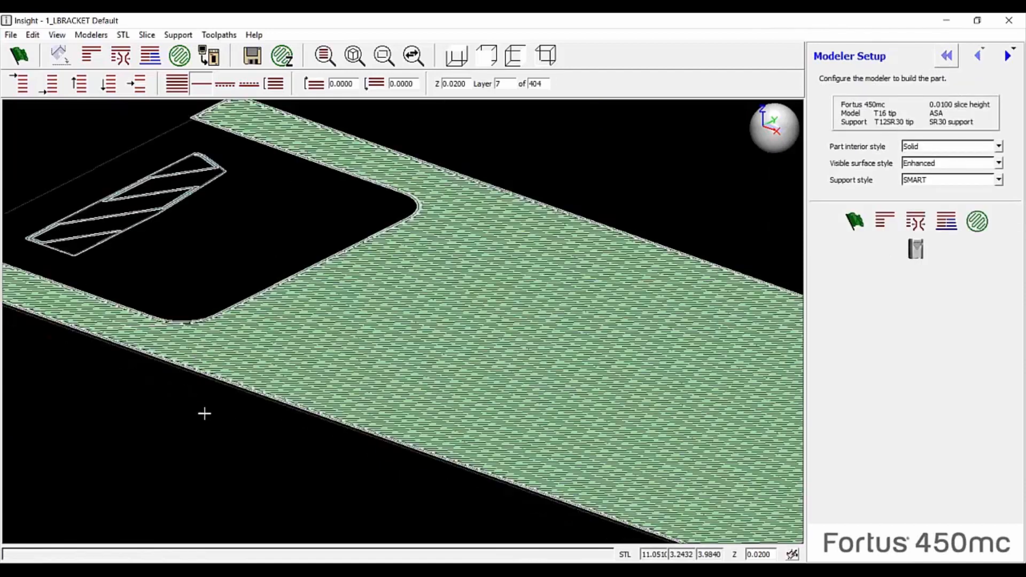
pyautogui.scroll(-5, 217, 345)
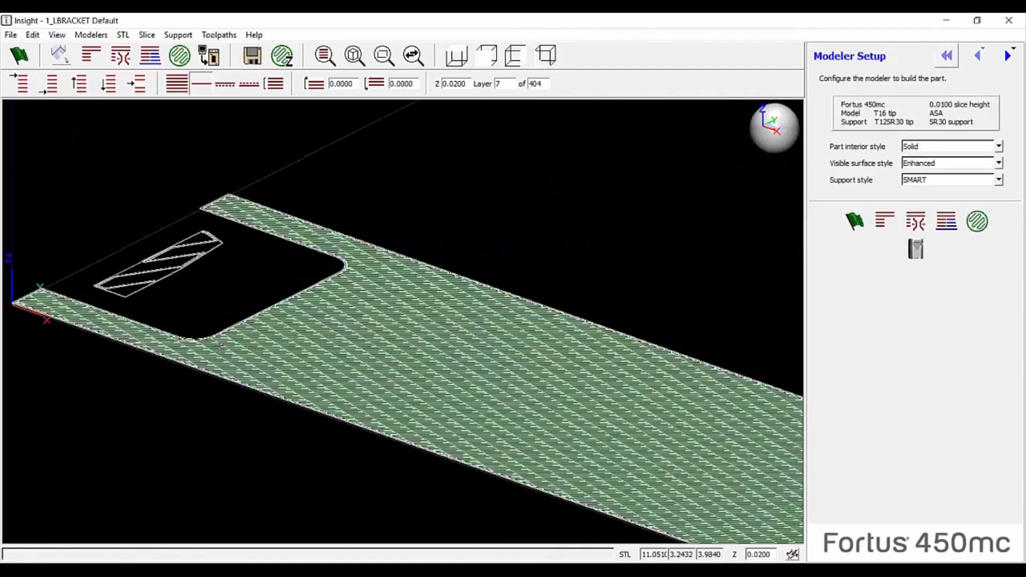
# Go to the top layer, 404, and examine its raster fill in isometric and top views
pyautogui.click(20, 83)
pyautogui.scroll(-5, 446, 323)
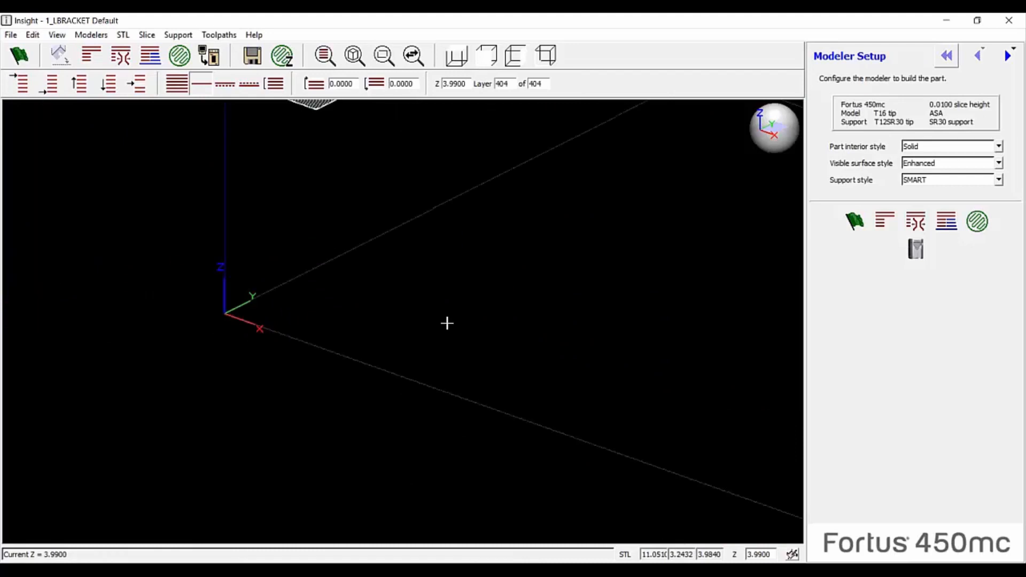
pyautogui.scroll(4, 419, 199)
pyautogui.scroll(3, 332, 172)
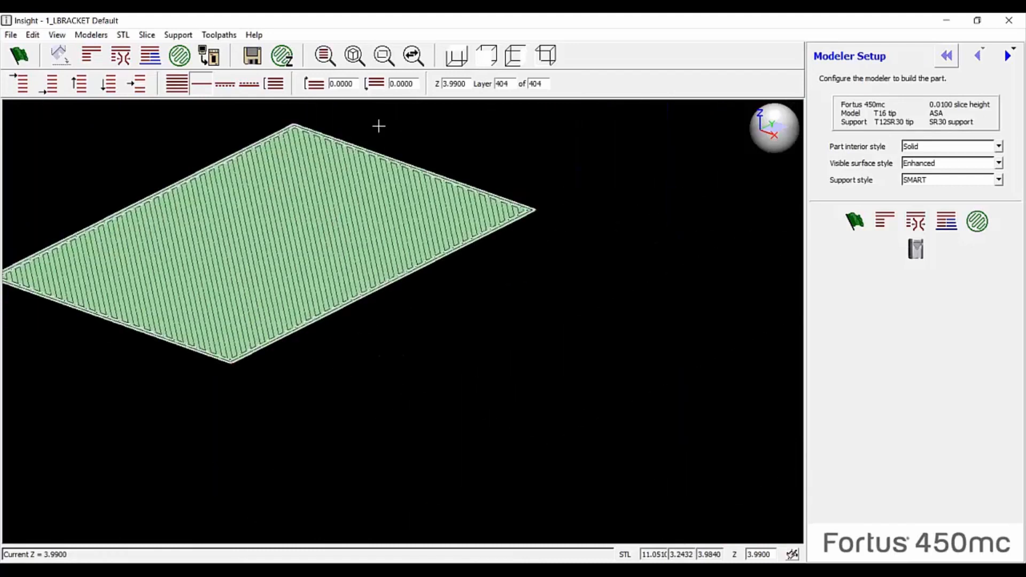
pyautogui.click(457, 55)
pyautogui.scroll(6, 18, 246)
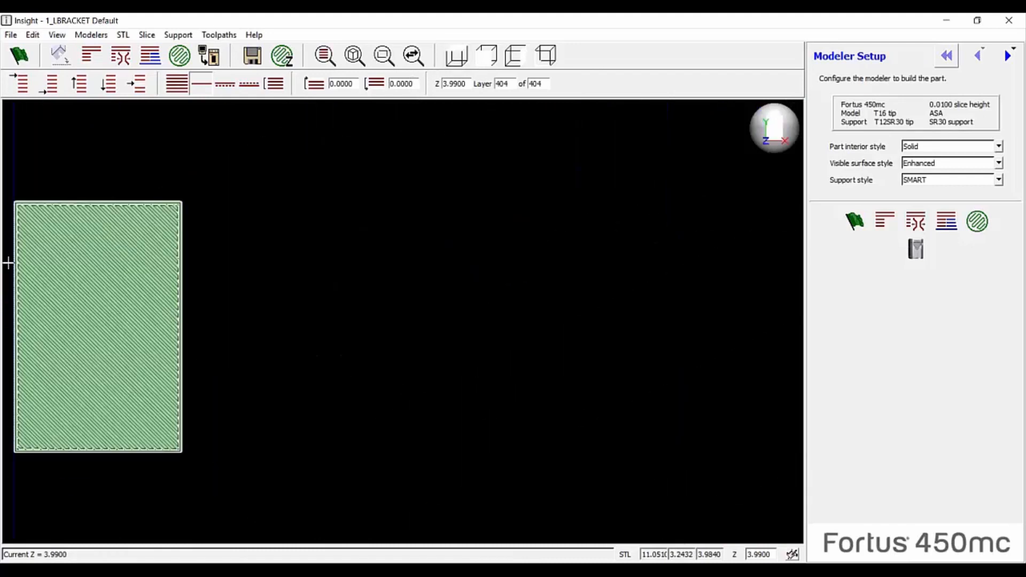
pyautogui.scroll(-3, 363, 158)
# Display all layers of the bracket in isometric view and look closely at the support near its base
pyautogui.click(546, 56)
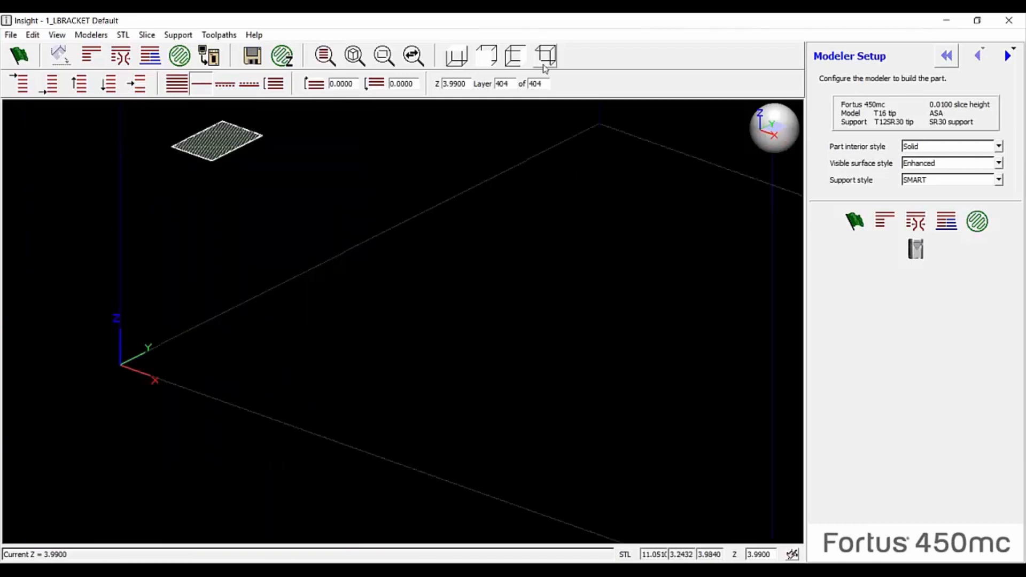
pyautogui.click(176, 84)
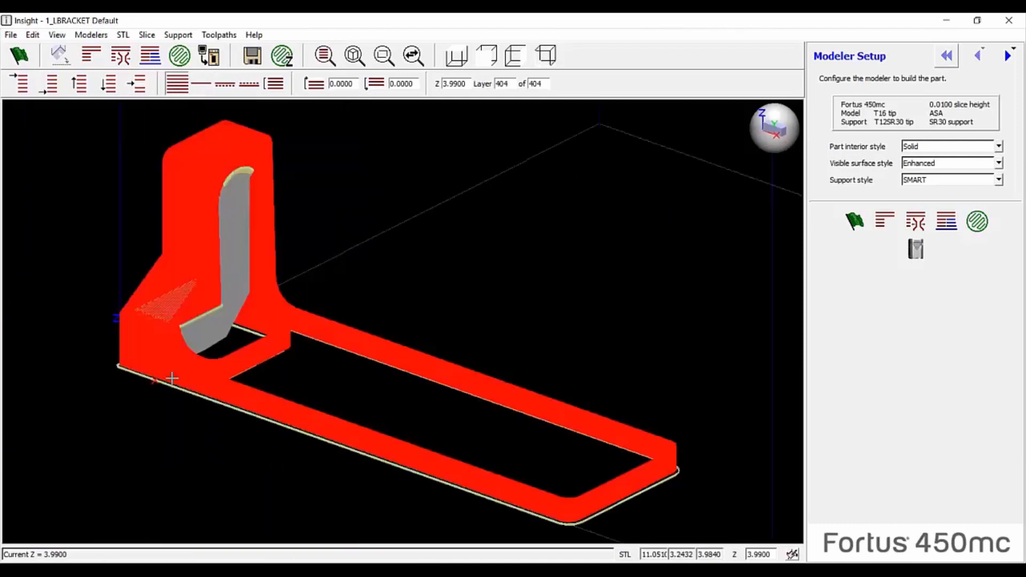
pyautogui.scroll(3, 186, 333)
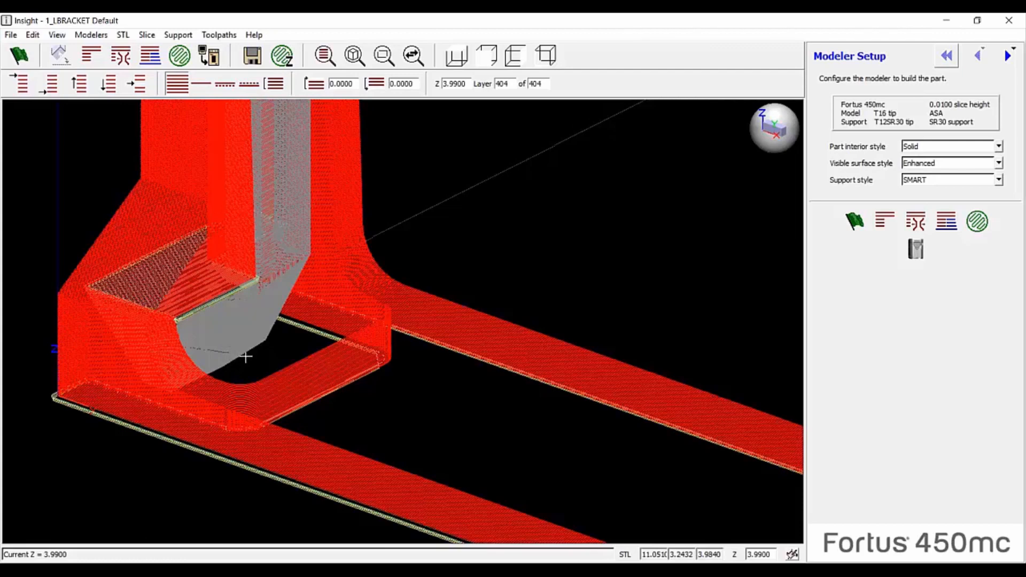
pyautogui.scroll(-3, 243, 356)
pyautogui.scroll(3, 232, 257)
pyautogui.scroll(-3, 231, 256)
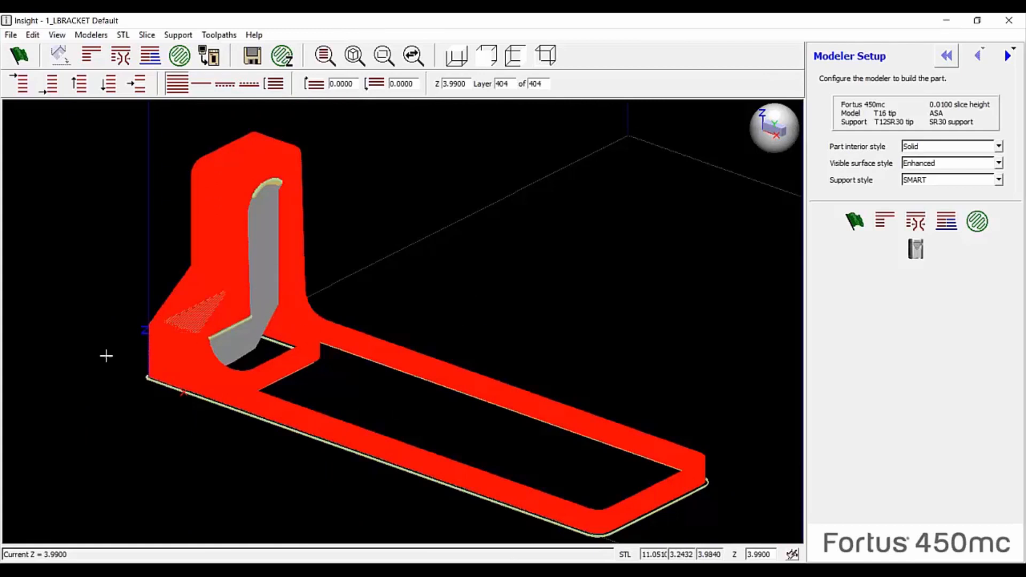
pyautogui.scroll(-2, 427, 331)
pyautogui.scroll(-2, 427, 331)
pyautogui.click(464, 323)
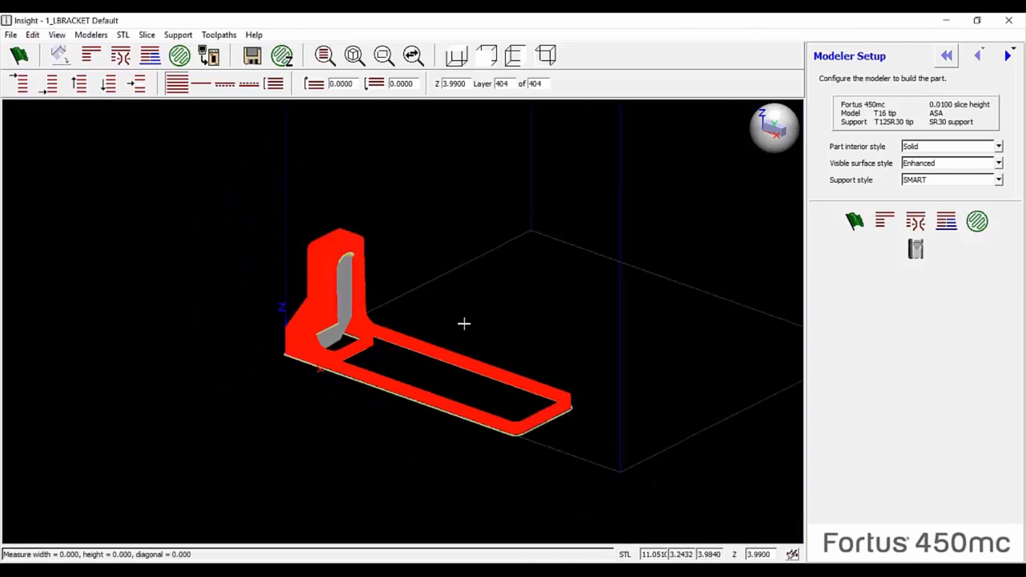
pyautogui.scroll(3, 499, 343)
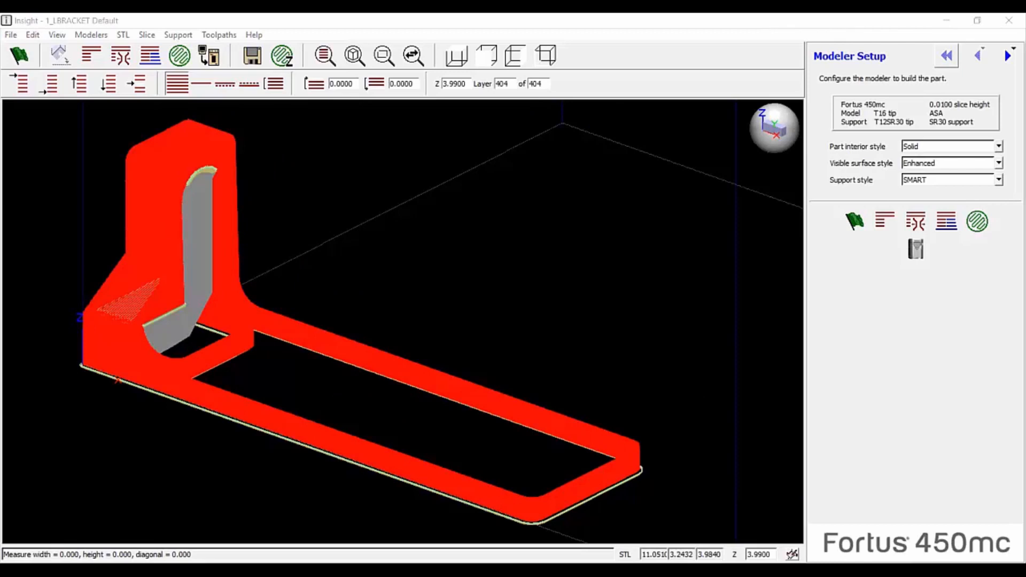
pyautogui.click(401, 201)
# Change the part interior style to Sparse and accept the deletion of the existing toolpaths
pyautogui.click(998, 145)
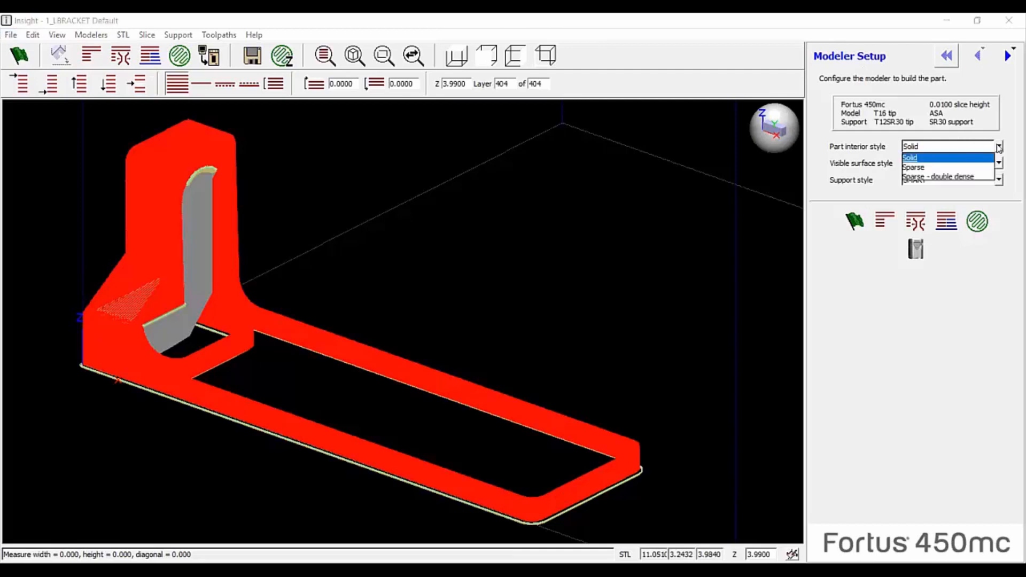
pyautogui.click(956, 171)
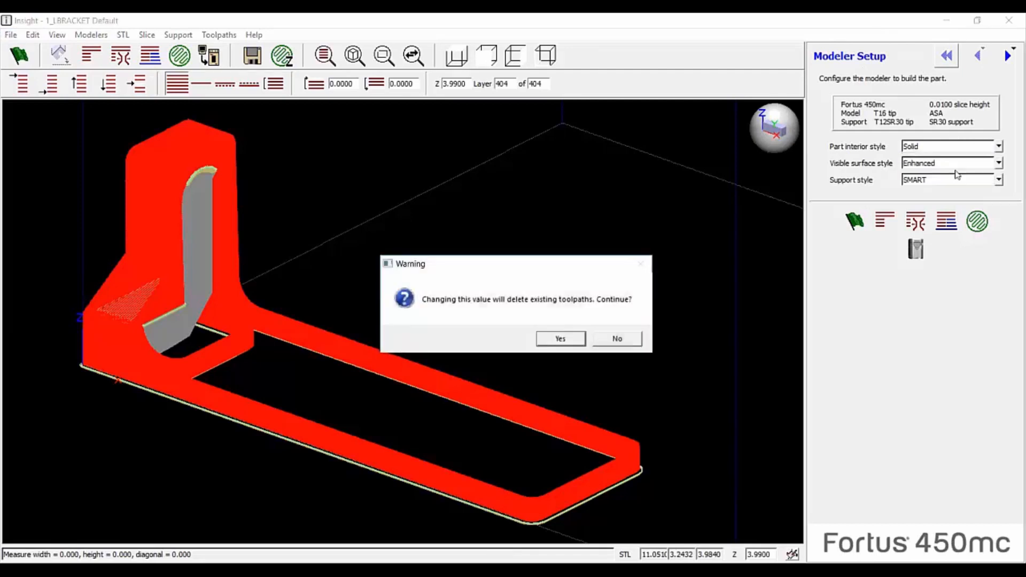
pyautogui.click(560, 338)
# Open the job 3_LBRACKET_default sparse.sjb from its folder in SMART Webinar without saving the current job
pyautogui.click(11, 34)
pyautogui.click(27, 48)
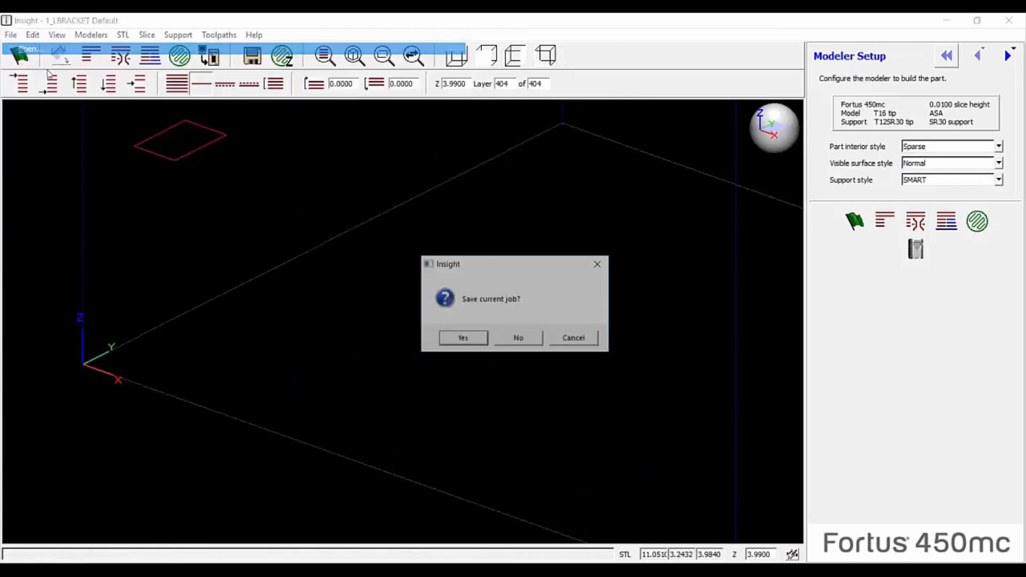
pyautogui.click(518, 338)
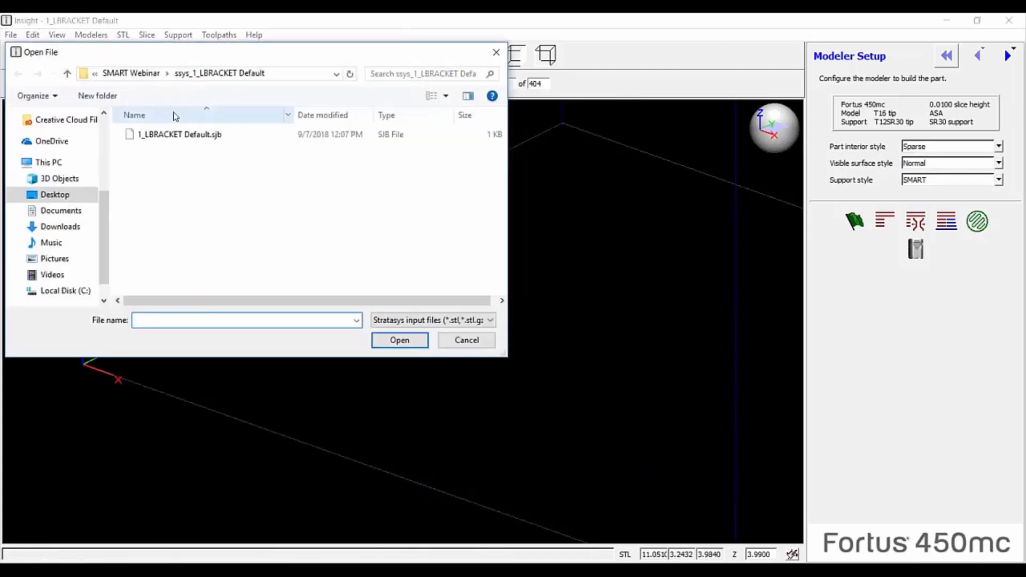
pyautogui.click(142, 75)
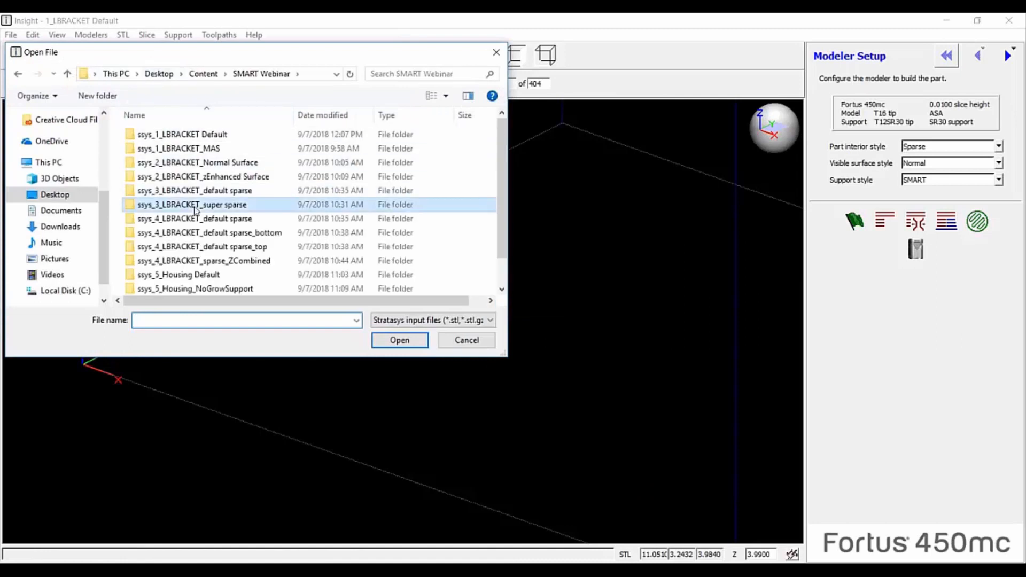
pyautogui.doubleClick(193, 190)
pyautogui.click(171, 135)
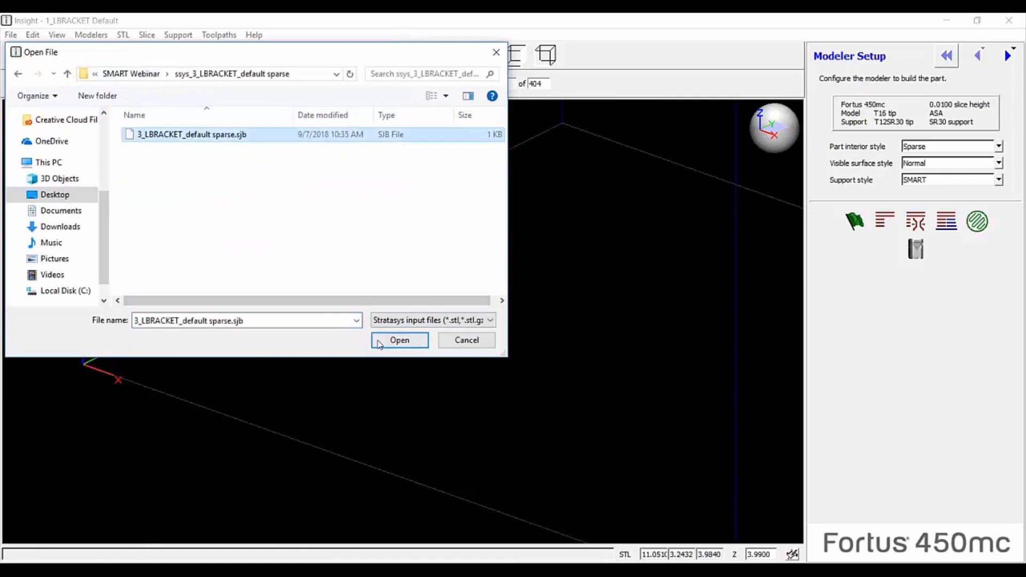
pyautogui.click(399, 340)
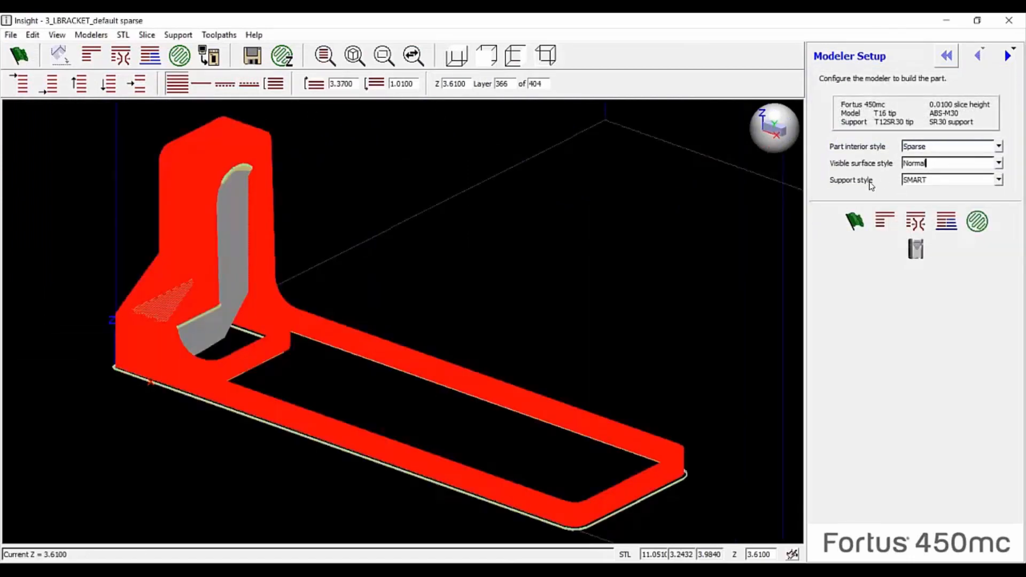
# Regenerate the sparse bracket's toolpaths, estimate its build time and material volumes, and display all layers
pyautogui.click(179, 54)
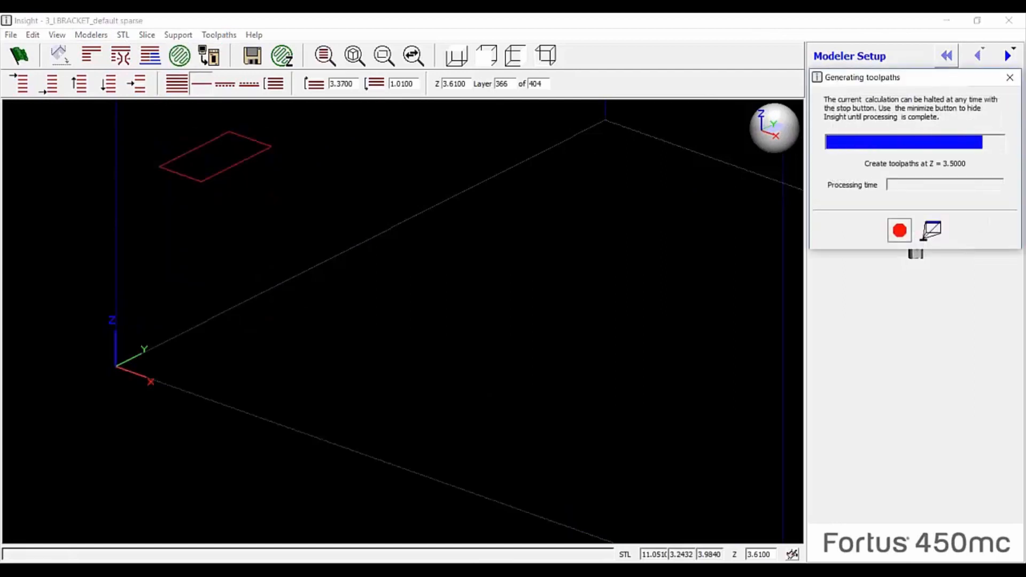
pyautogui.click(219, 35)
pyautogui.click(230, 61)
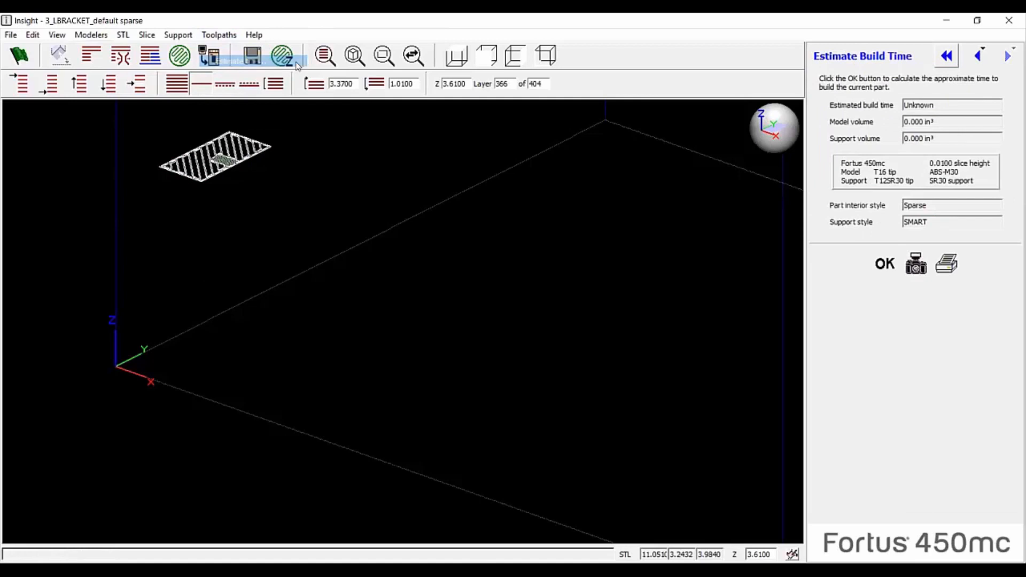
pyautogui.click(887, 264)
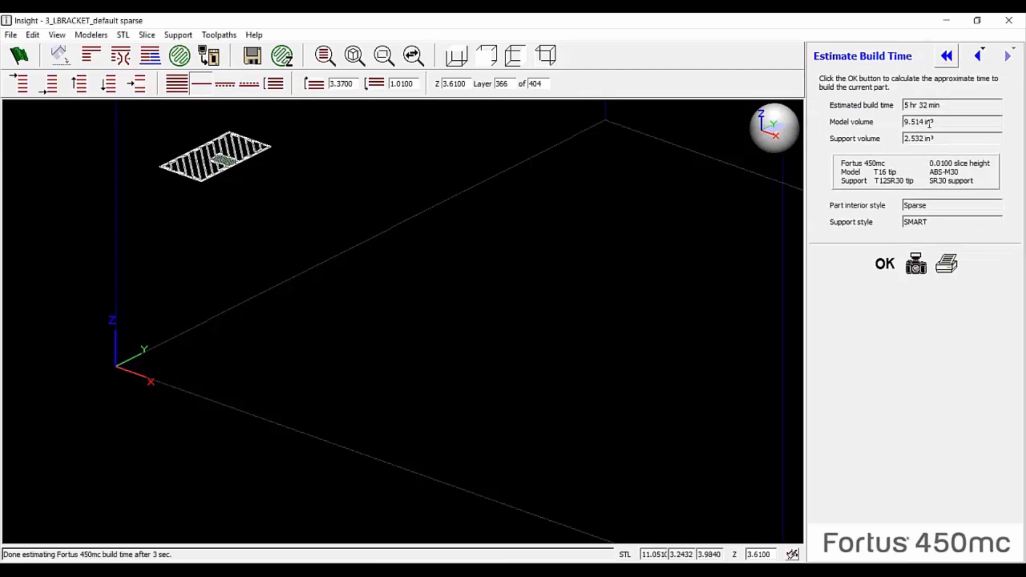
pyautogui.moveTo(935, 123); pyautogui.dragTo(915, 139)
pyautogui.click(176, 85)
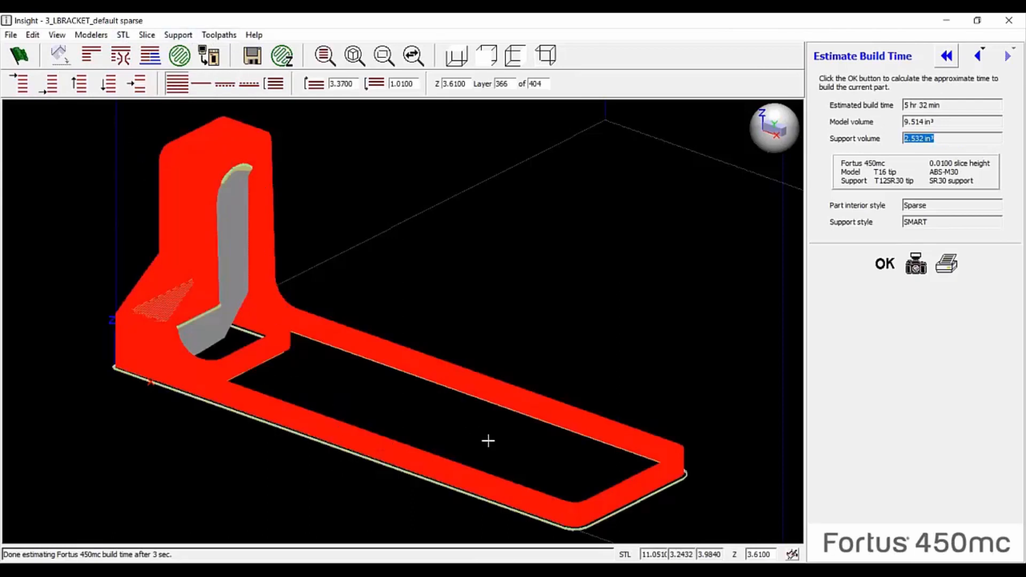
# Create a custom toolpath group named Group 2 using the PartSparse group as its template
pyautogui.click(219, 34)
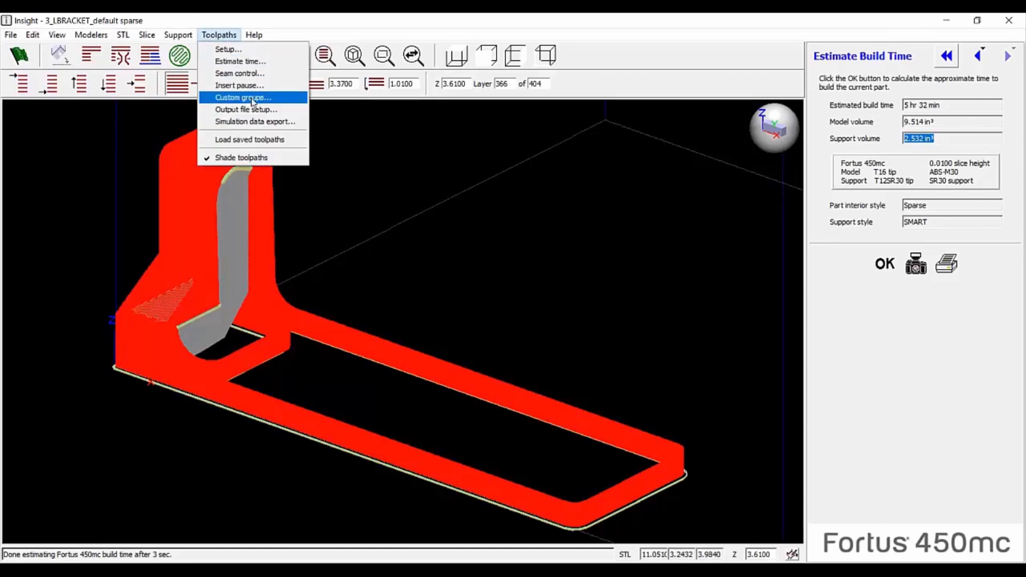
pyautogui.click(253, 98)
pyautogui.click(858, 292)
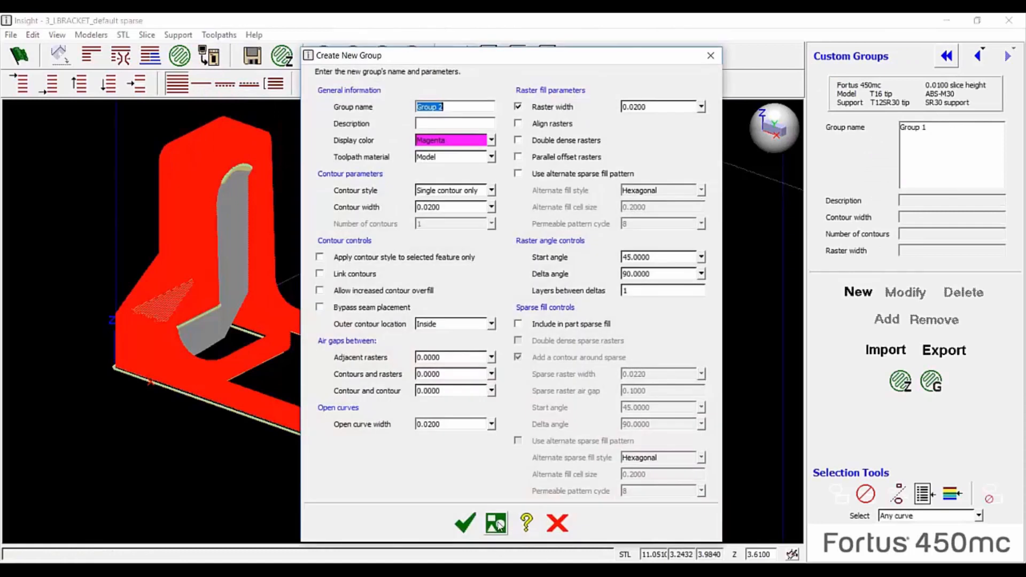
pyautogui.click(496, 523)
pyautogui.click(575, 296)
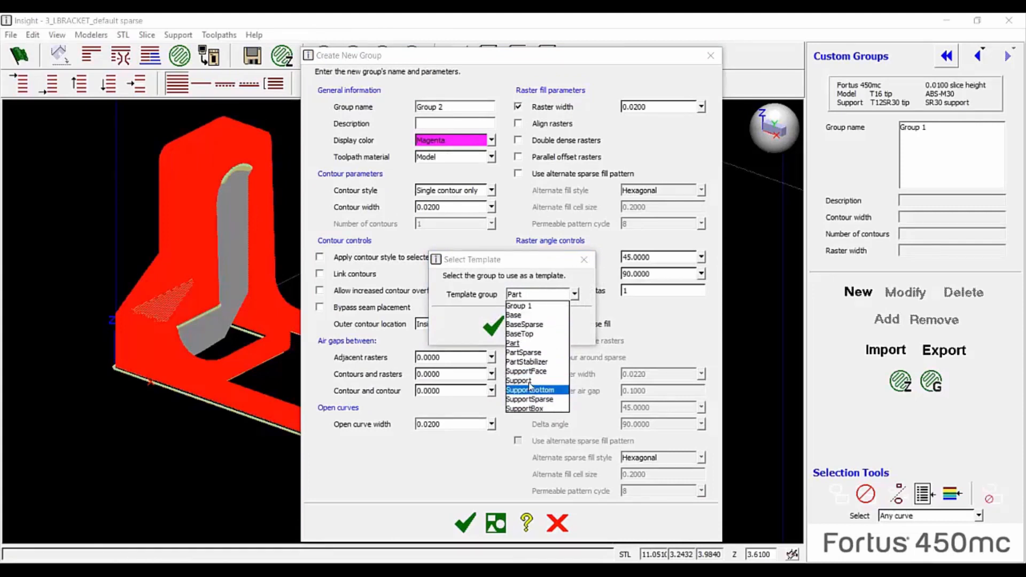
pyautogui.click(536, 348)
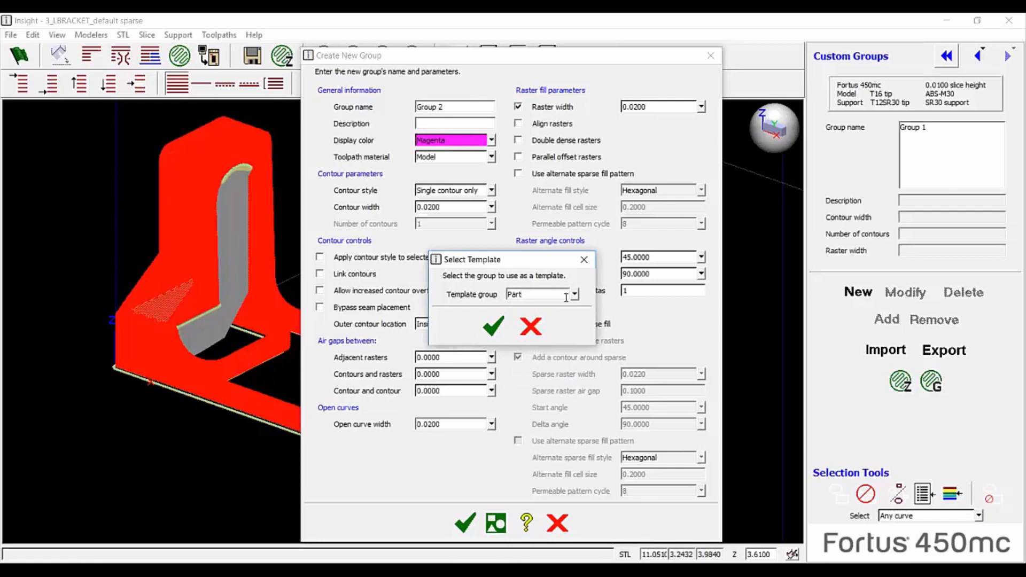
pyautogui.click(575, 294)
pyautogui.click(534, 354)
pyautogui.click(495, 325)
pyautogui.click(465, 523)
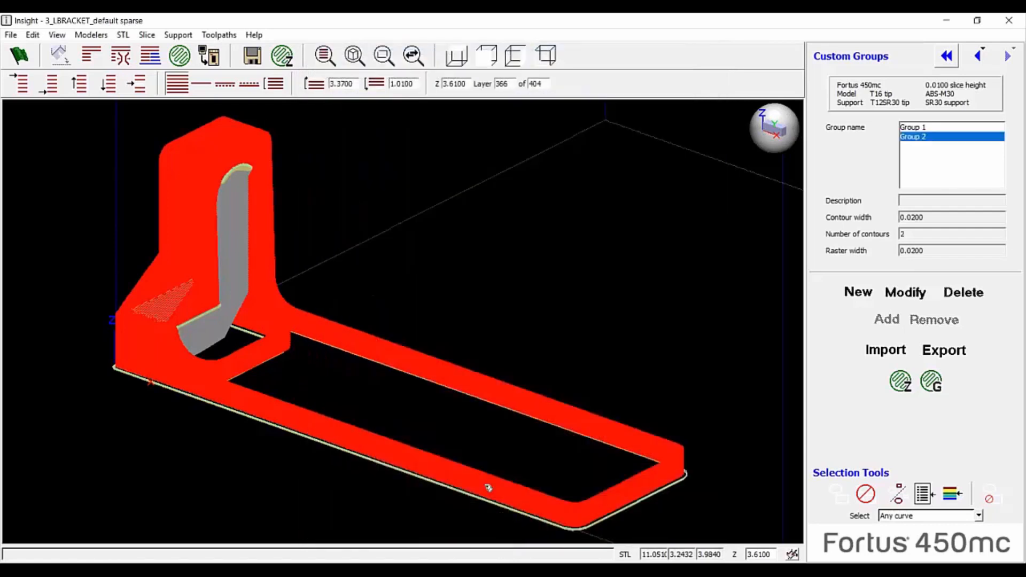
# Modify Group 2 to exclude it from part sparse fill and set the air gap between contours and rasters to 0.5000
pyautogui.click(906, 292)
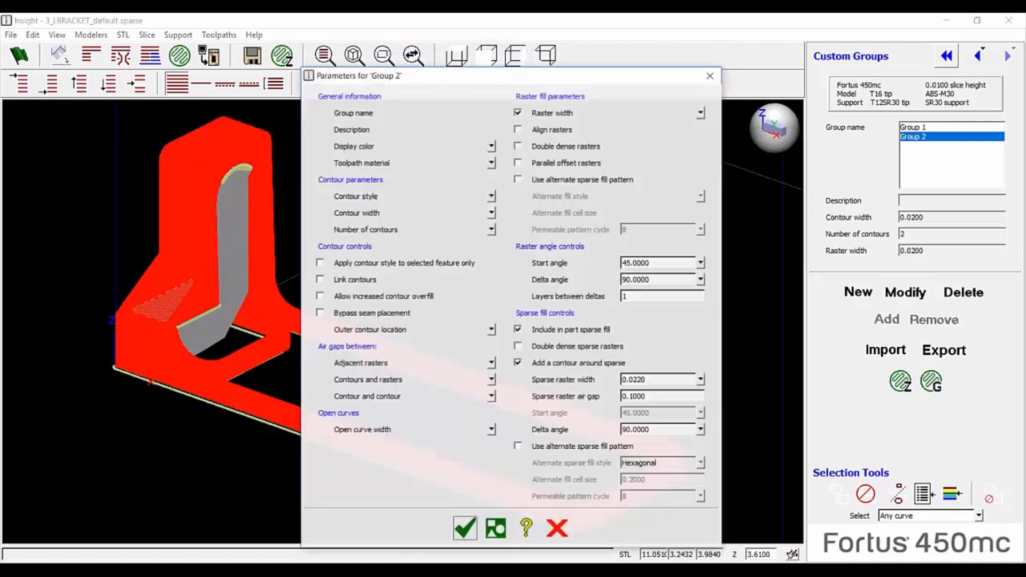
pyautogui.click(519, 331)
pyautogui.moveTo(461, 377); pyautogui.dragTo(405, 380)
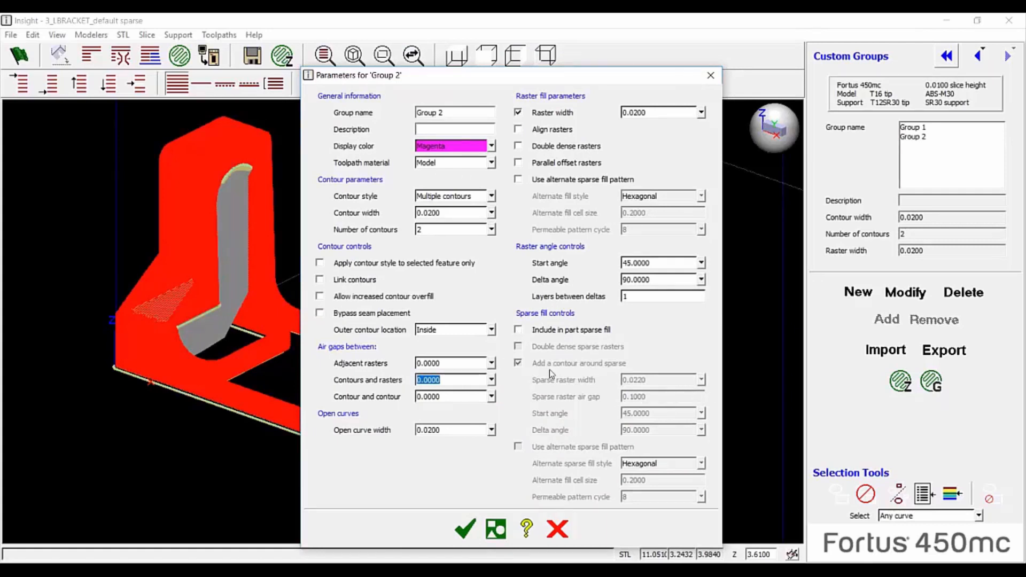
pyautogui.write('.5')
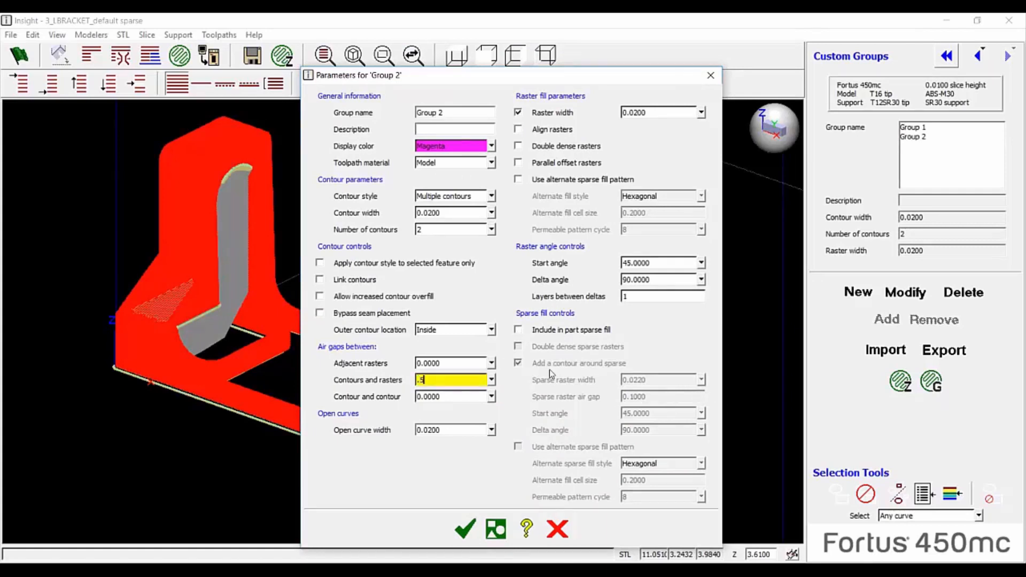
pyautogui.click(472, 532)
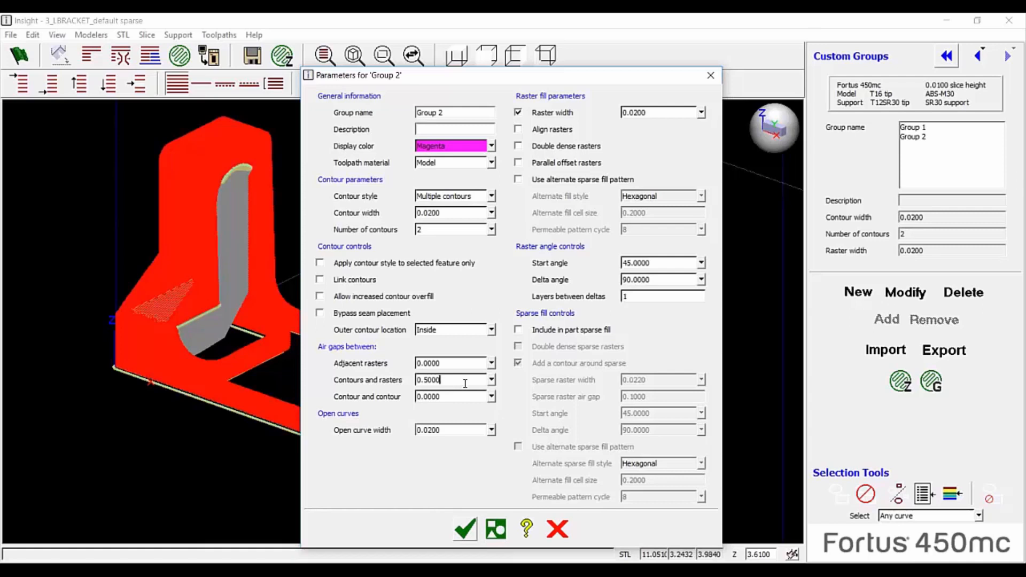
pyautogui.click(472, 528)
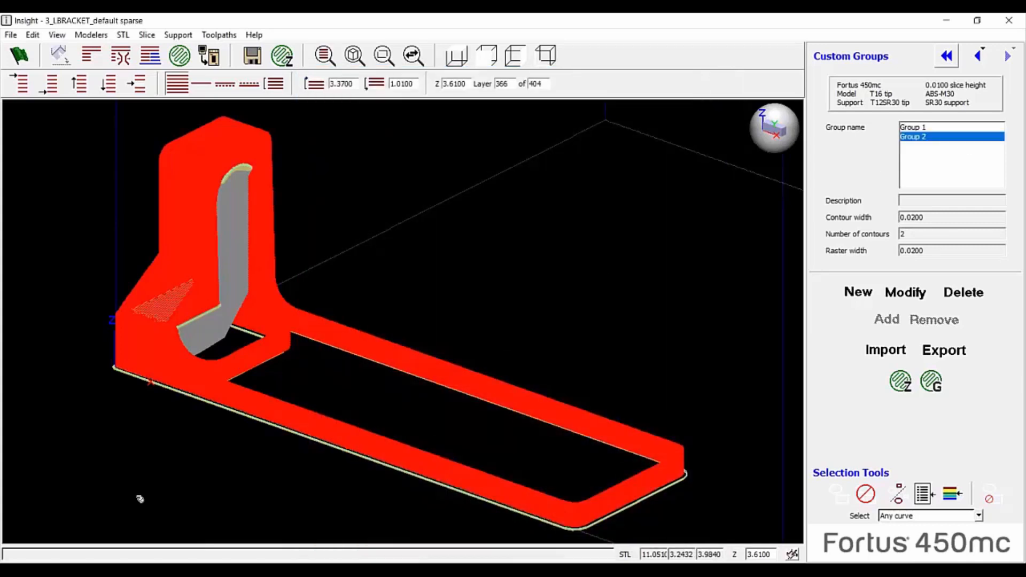
# Show single layers from the bottom of the build in top view, stepping up to layer 3 with toolpath shading turned off
pyautogui.scroll(2, 251, 529)
pyautogui.click(51, 84)
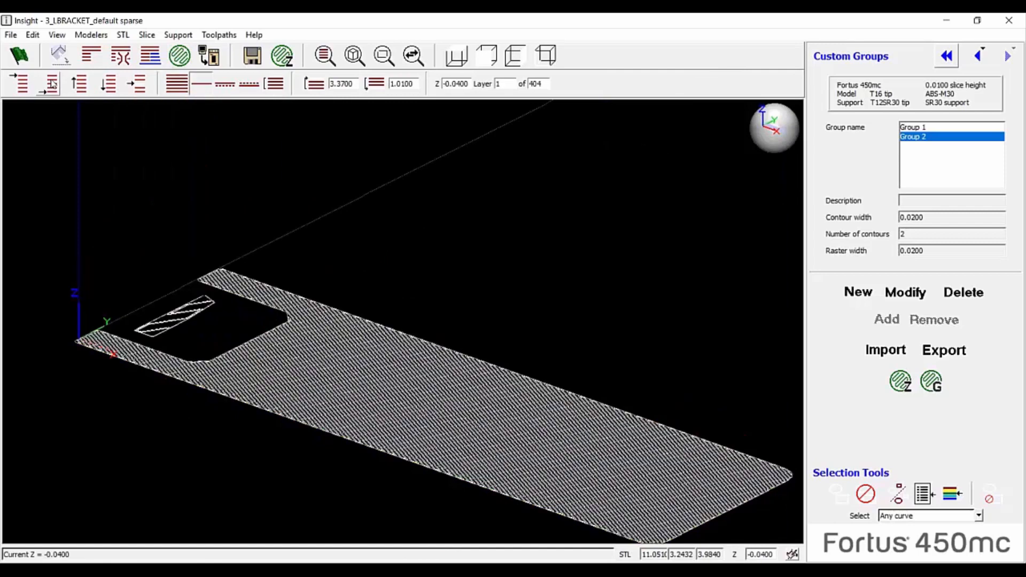
pyautogui.click(456, 55)
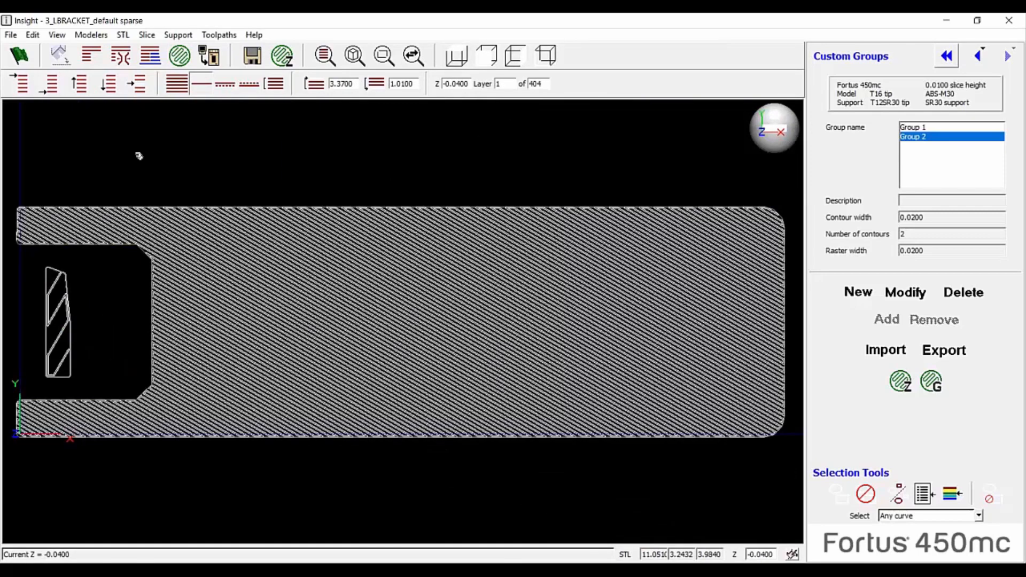
pyautogui.scroll(1, 138, 155)
pyautogui.press('Up')
pyautogui.press('Up')
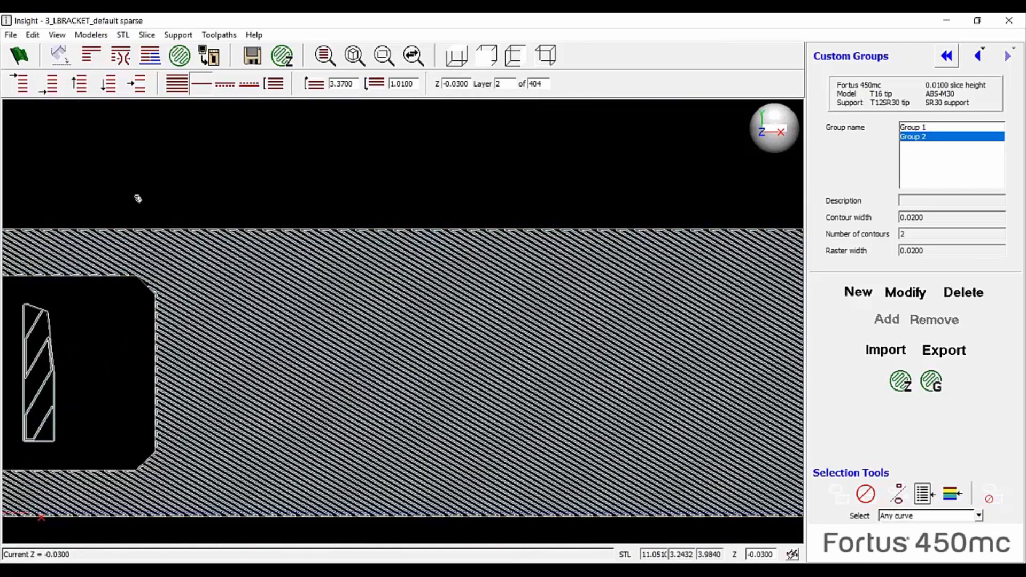
pyautogui.rightClick(179, 217)
pyautogui.click(215, 399)
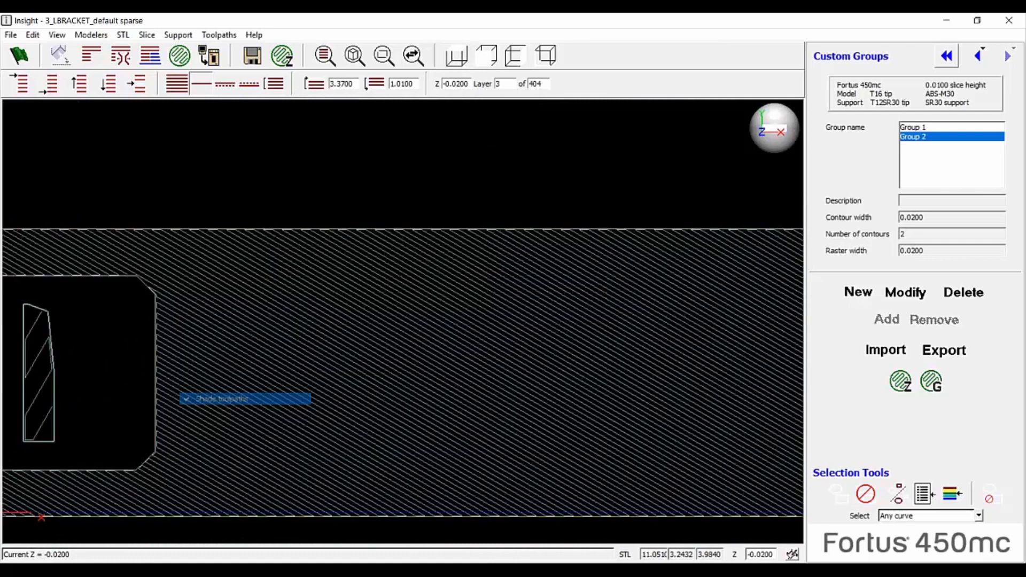
# Step up to layer 9 and set the bottom of the layer range there at Z 0.0400
pyautogui.press('Up')
pyautogui.press('Up')
pyautogui.press('Up')
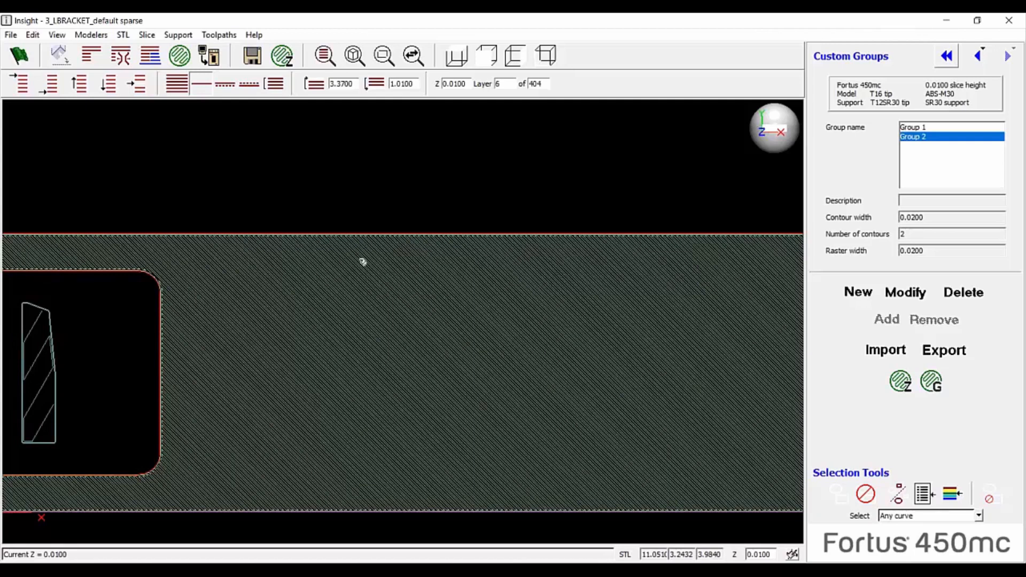
pyautogui.press('Up')
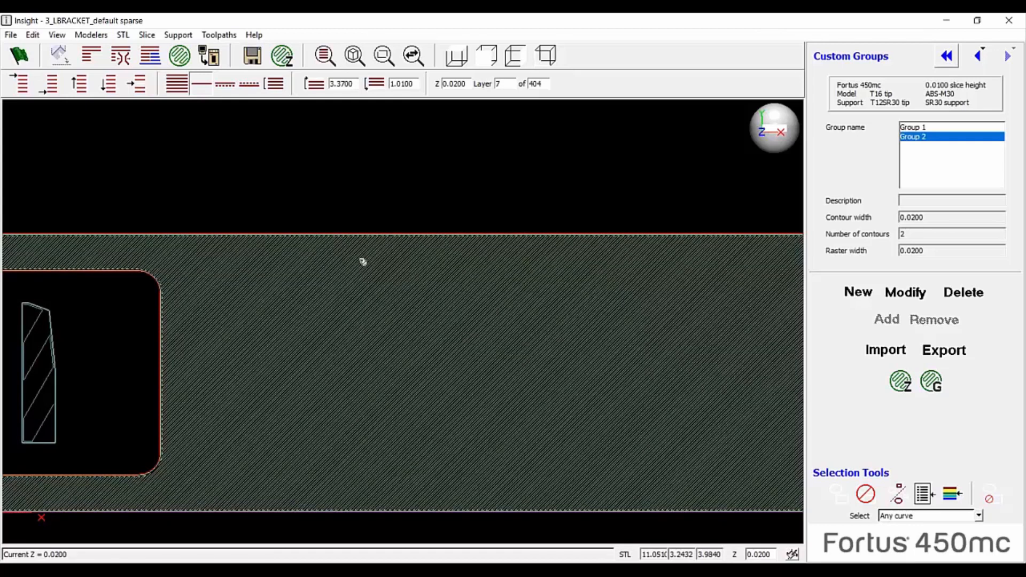
pyautogui.press('Up')
pyautogui.press('Up')
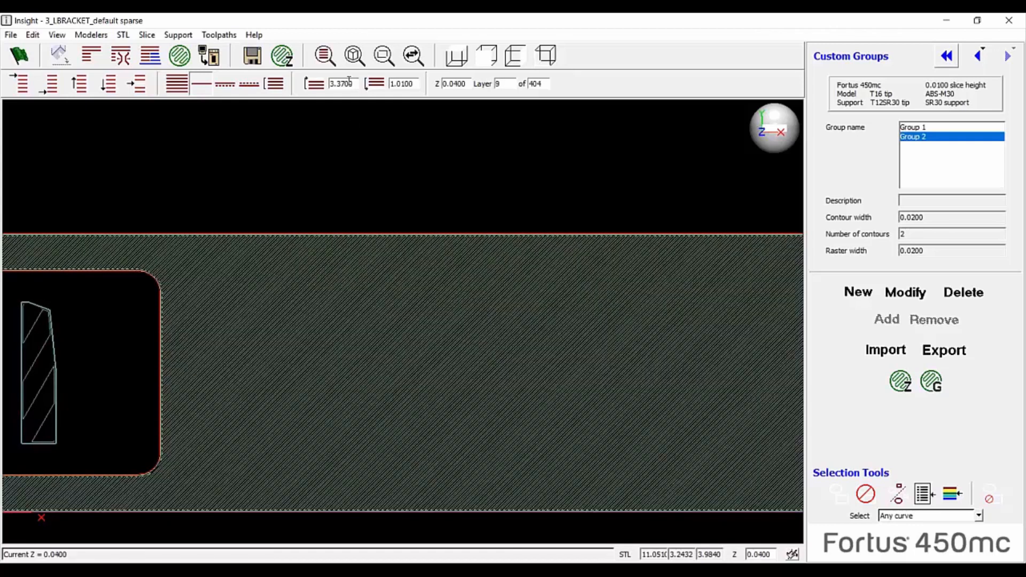
pyautogui.click(374, 84)
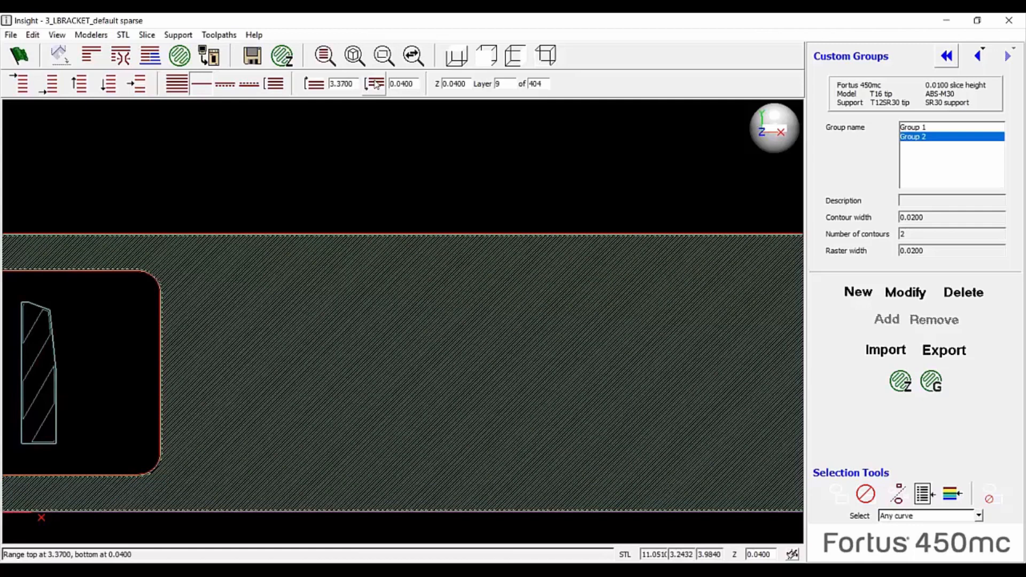
# Step up from layer 9 through the single layers to layer 56 and examine where the base plate's solid and sparse fill layers change
pyautogui.press('Up')
pyautogui.press('Up')
pyautogui.press('Up')
pyautogui.press('Up')
pyautogui.press('Up')
pyautogui.press('Up')
pyautogui.press('Up')
pyautogui.press('Up')
pyautogui.press('Up')
pyautogui.press('Up')
pyautogui.press('Up')
pyautogui.press('Up')
pyautogui.press('Up')
pyautogui.press('Up')
pyautogui.press('Up')
pyautogui.press('Up')
pyautogui.press('Up')
pyautogui.press('Up')
pyautogui.press('Up')
pyautogui.press('Up')
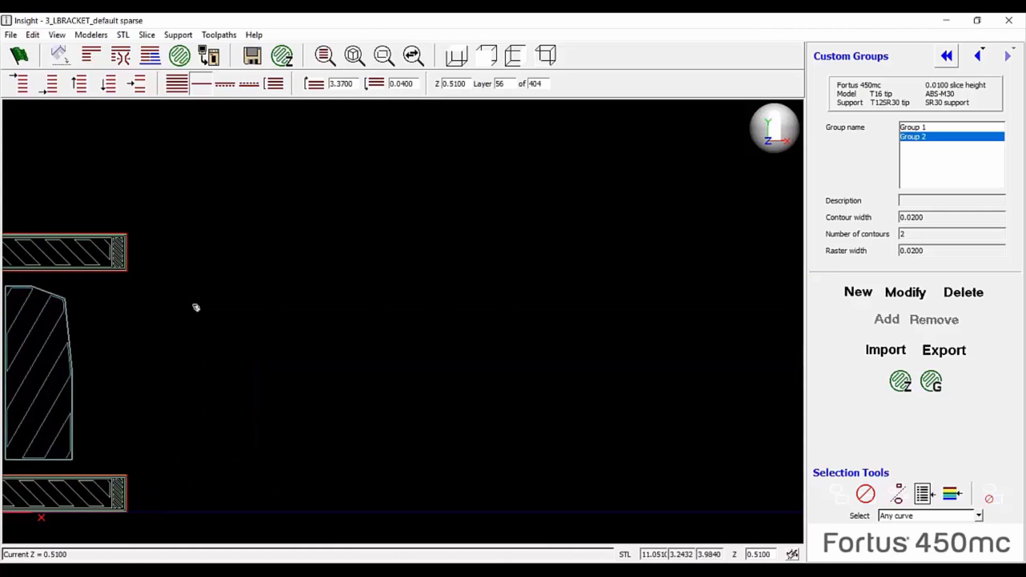
pyautogui.press('Up')
pyautogui.press('Up')
pyautogui.press('Down')
pyautogui.press('Down')
pyautogui.press('Down')
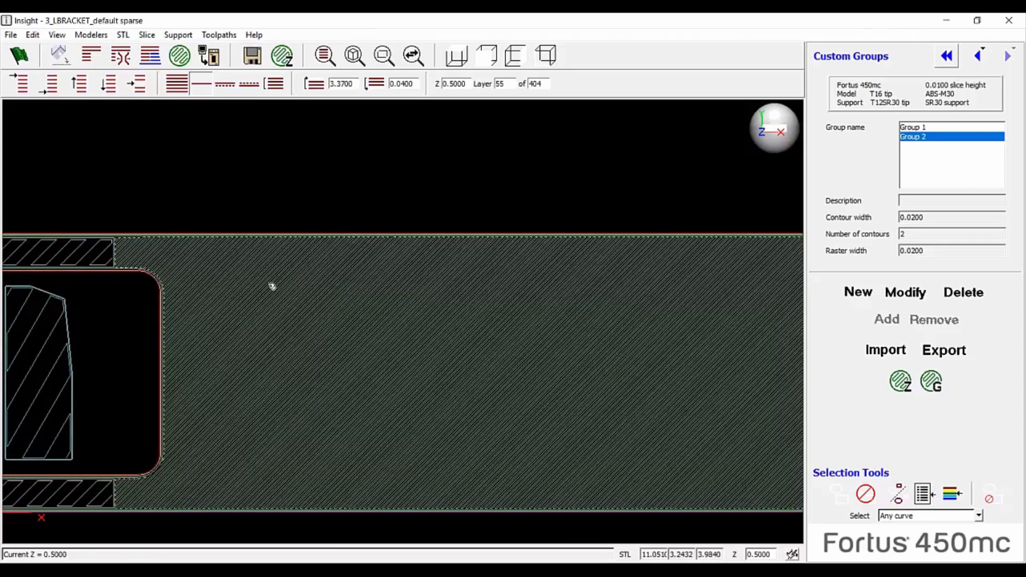
pyautogui.press('Up')
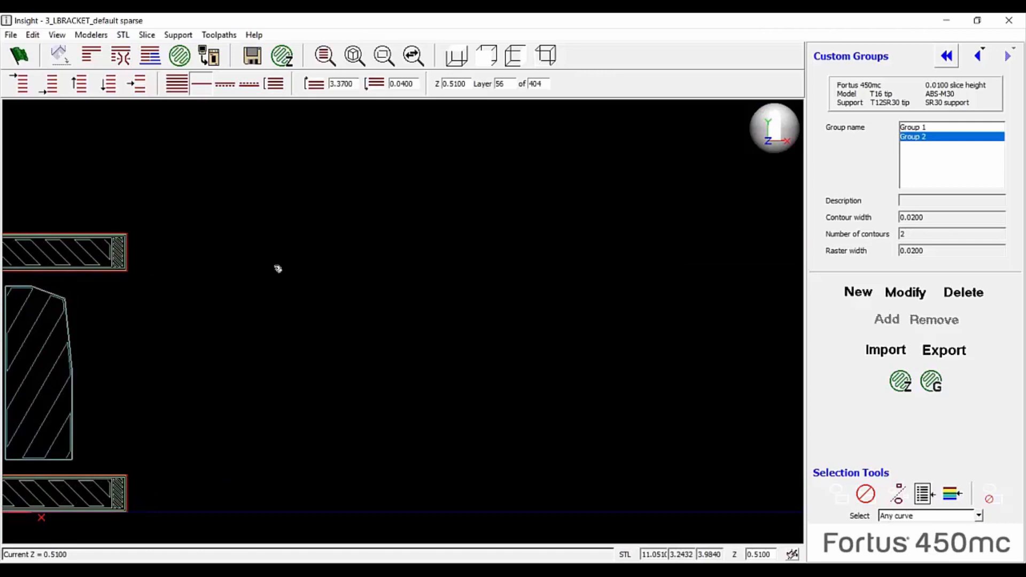
# Step down to layer 41, set the top of the layer range there at Z 0.3600, and display only the layers in that range
pyautogui.press('Down')
pyautogui.press('Down')
pyautogui.press('Down')
pyautogui.press('Down')
pyautogui.press('Down')
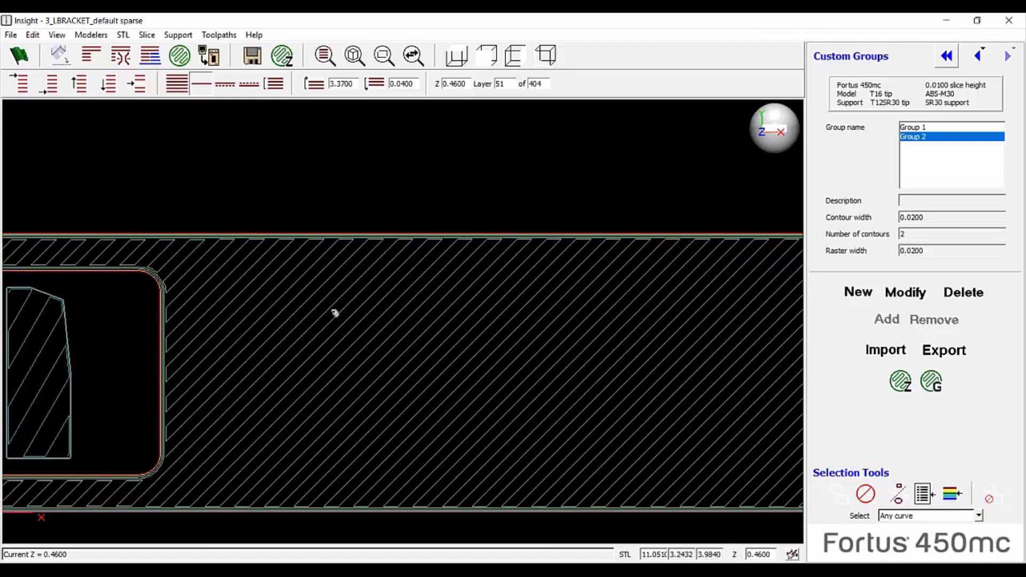
pyautogui.press('Down')
pyautogui.press('Down')
pyautogui.press('Down')
pyautogui.press('Down')
pyautogui.press('Down')
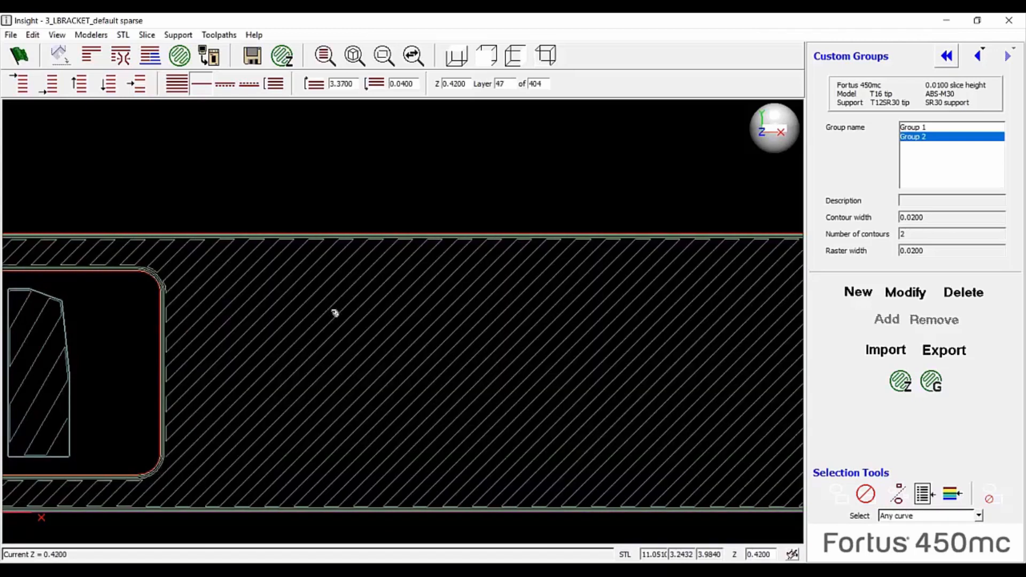
pyautogui.press('Down')
pyautogui.press('Down')
pyautogui.press('Down')
pyautogui.press('Down')
pyautogui.press('Down')
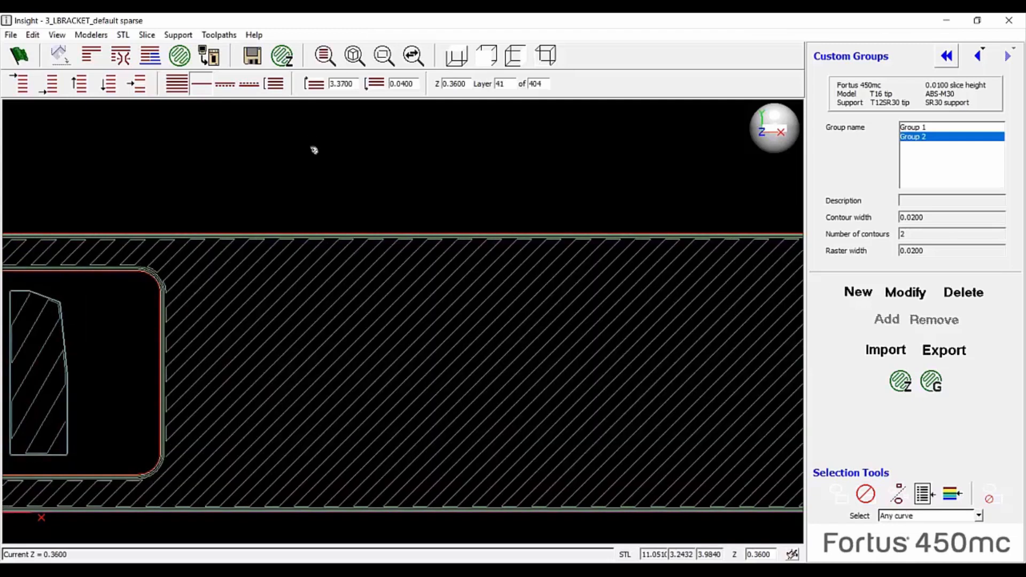
pyautogui.click(312, 87)
pyautogui.click(274, 84)
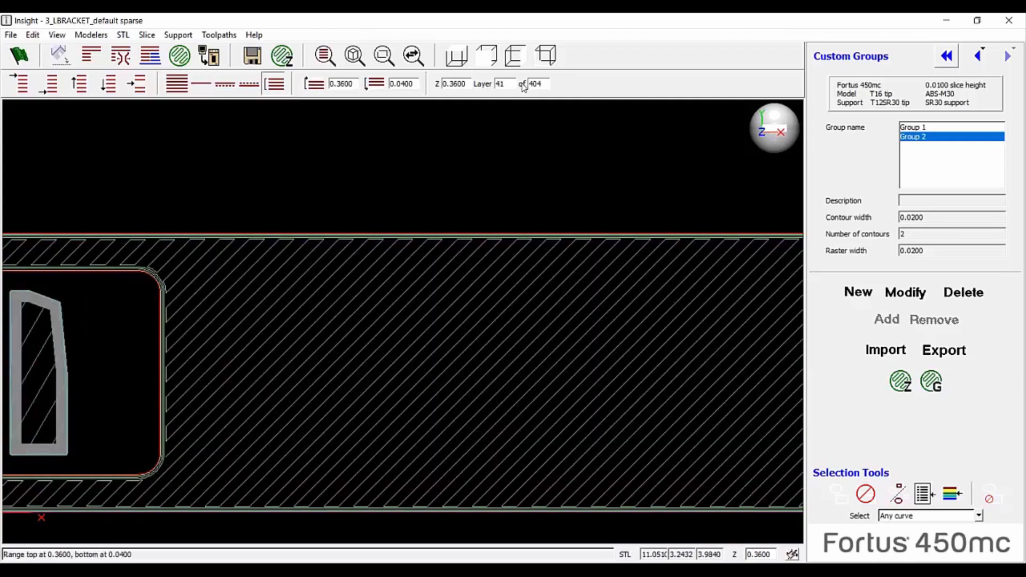
# In the isometric view, select the base plate's curves within the displayed layer range and add them to Group 2
pyautogui.click(546, 55)
pyautogui.moveTo(455, 422); pyautogui.dragTo(459, 514)
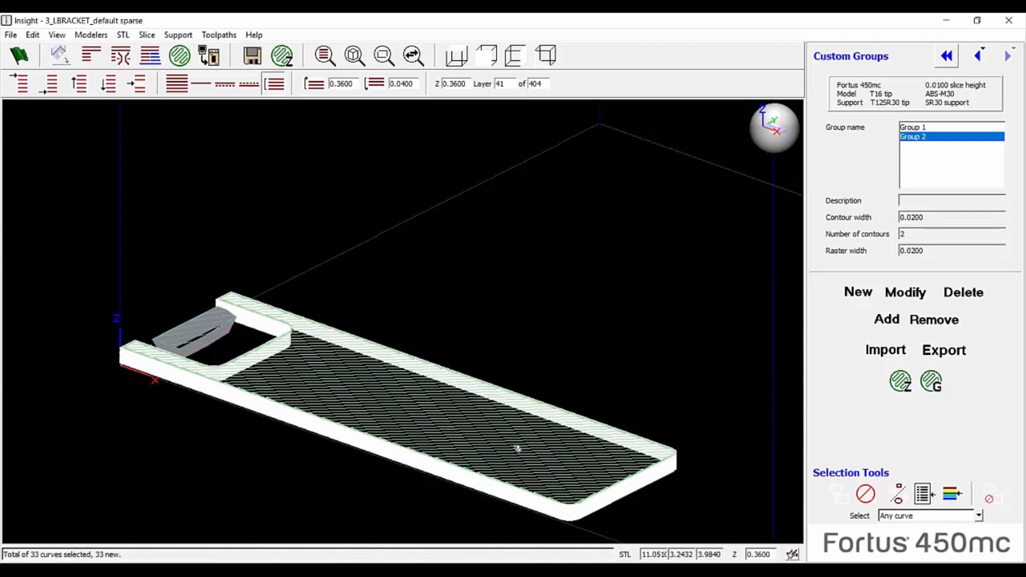
pyautogui.click(883, 320)
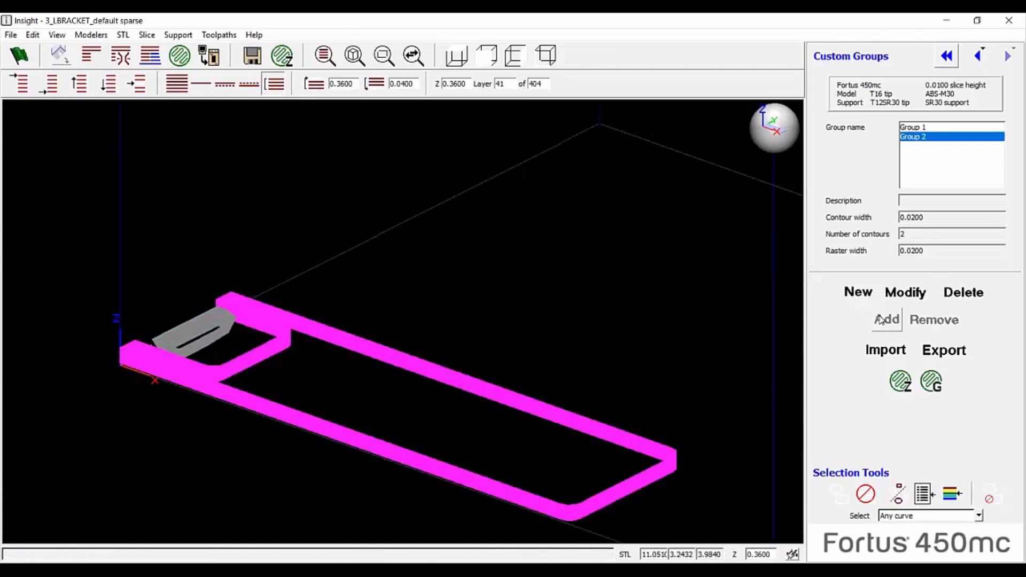
# Generate the toolpaths for layer 41 in top view and inspect the gap between its contours and rasters
pyautogui.click(458, 56)
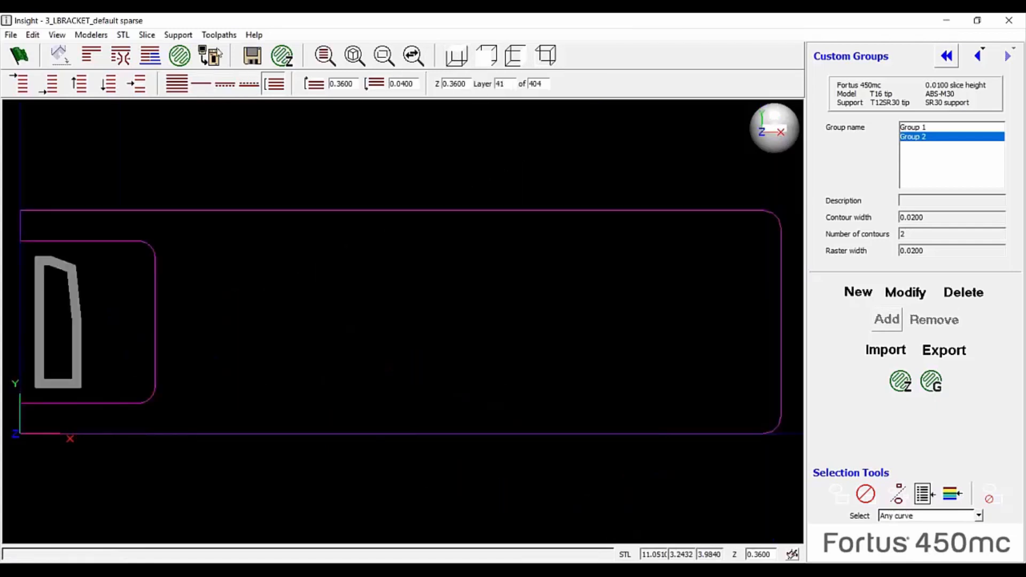
pyautogui.click(275, 61)
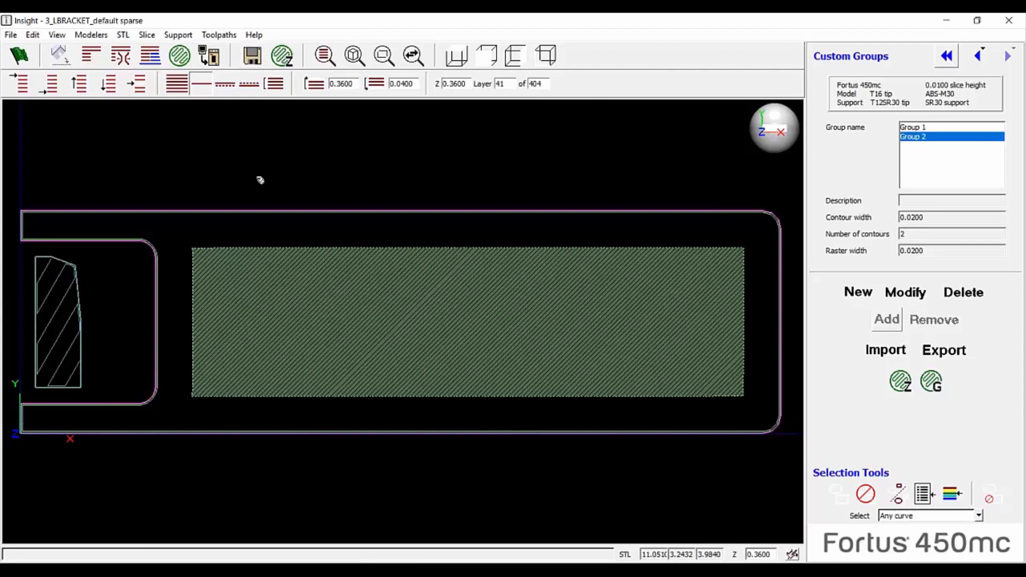
pyautogui.scroll(3, 224, 195)
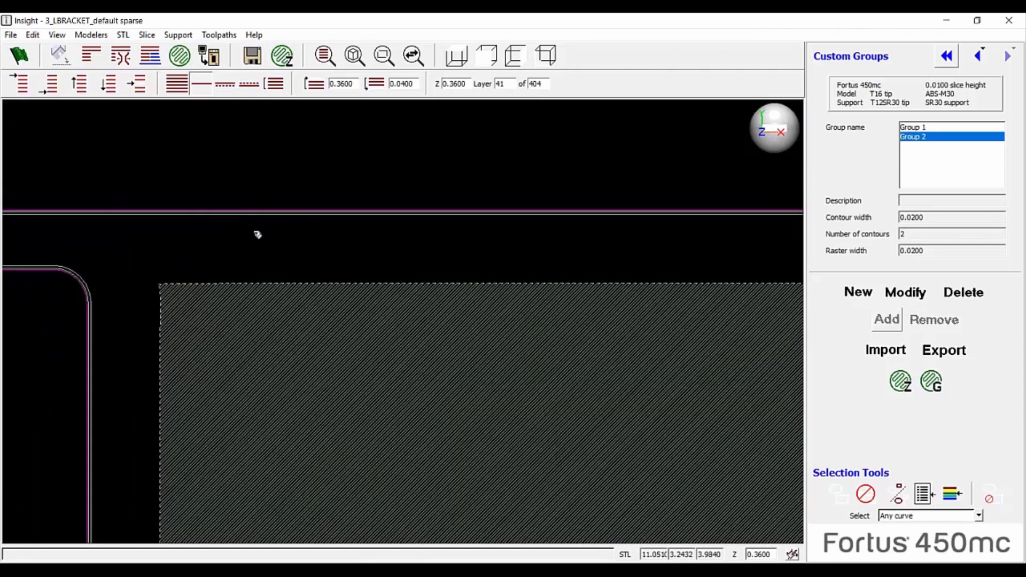
pyautogui.scroll(-3, 259, 229)
# Step down to layer 37 and generate the toolpaths for that layer
pyautogui.press('Down')
pyautogui.press('Down')
pyautogui.press('Down')
pyautogui.press('Down')
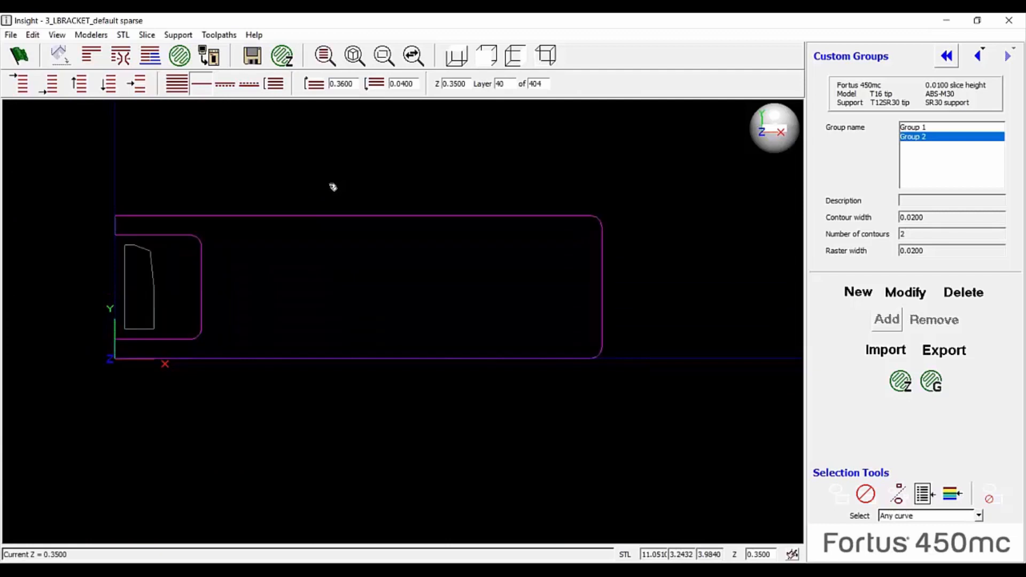
pyautogui.click(290, 63)
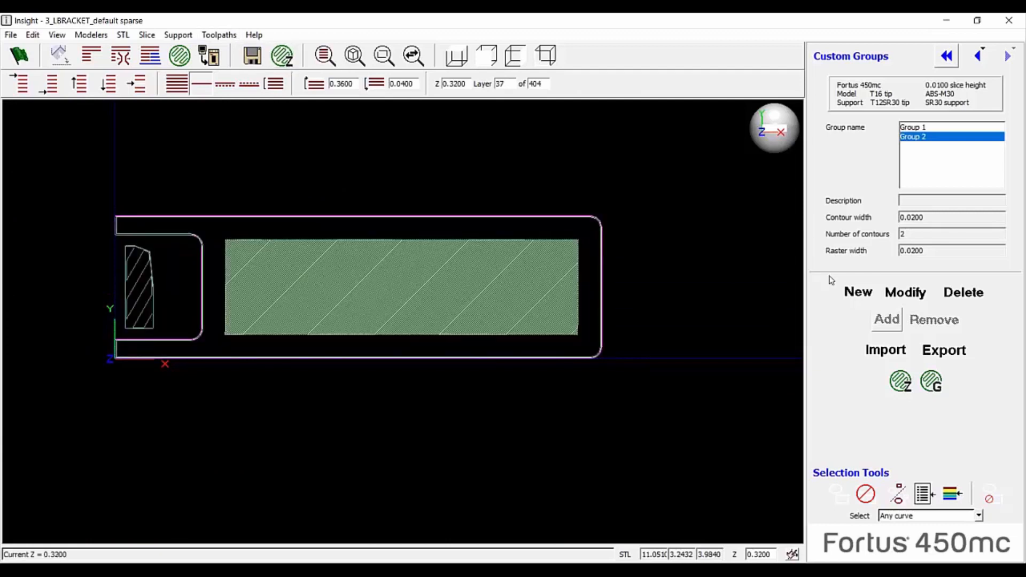
# Modify Group 2 to set the air gap between contours and rasters to 0 and the adjacent rasters gap to 0.5
pyautogui.click(906, 293)
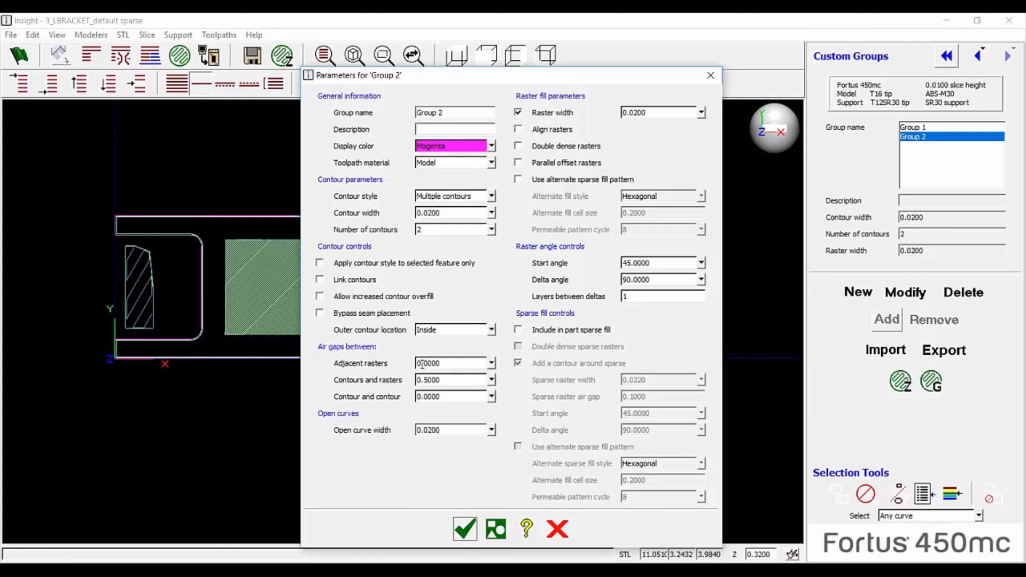
pyautogui.moveTo(448, 385); pyautogui.dragTo(398, 392)
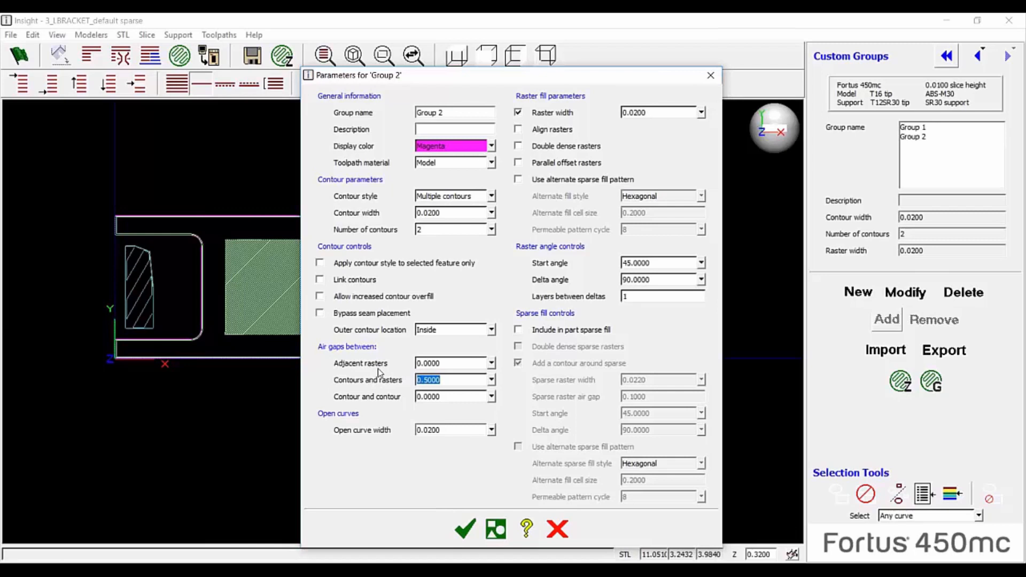
pyautogui.write('0')
pyautogui.moveTo(456, 362); pyautogui.dragTo(379, 367)
pyautogui.write('.5')
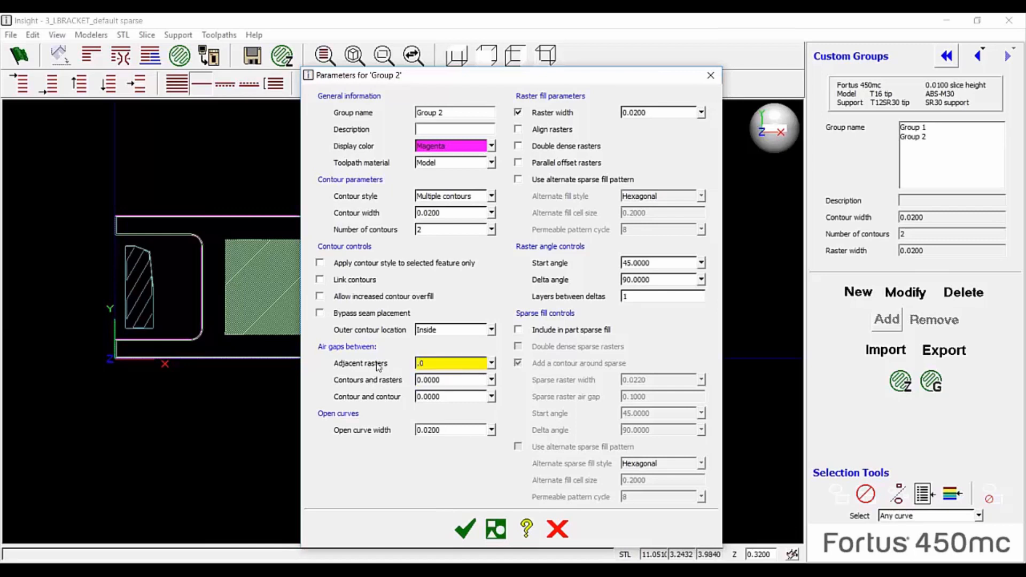
pyautogui.click(466, 529)
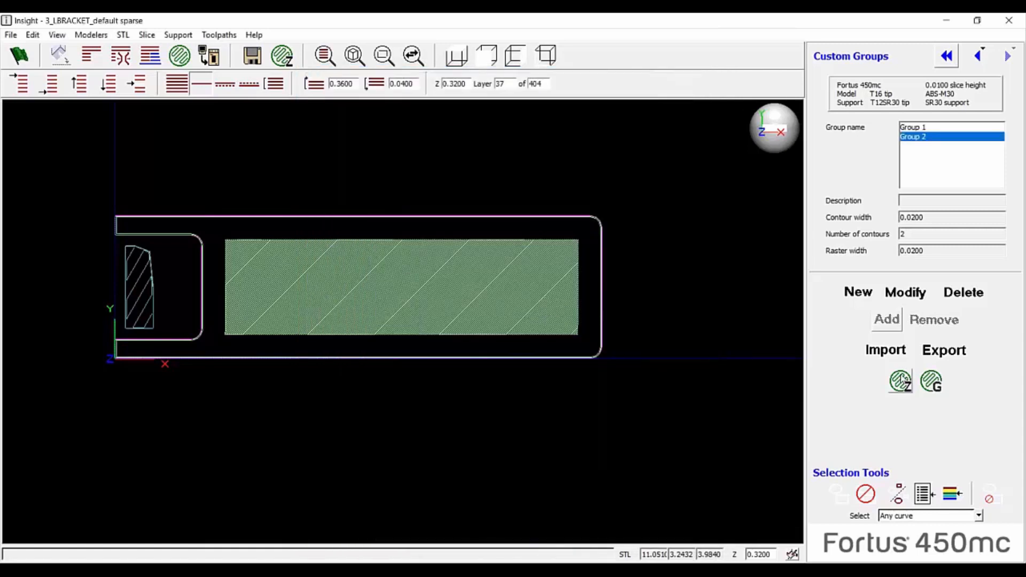
# Regenerate the toolpaths for layer 37 with the changed Group 2 settings and turn on toolpath shading
pyautogui.click(901, 381)
pyautogui.scroll(5, 444, 236)
pyautogui.rightClick(140, 178)
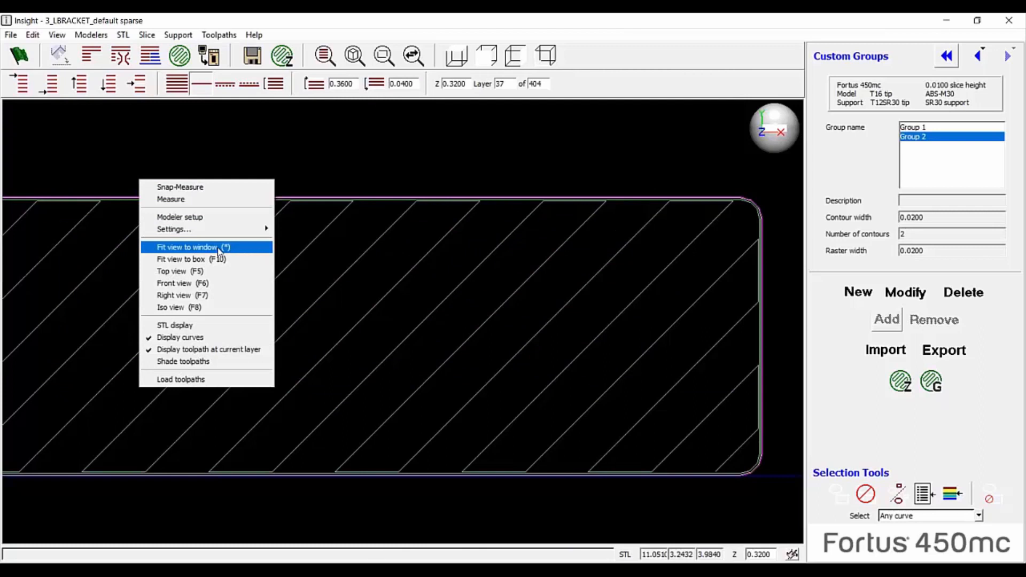
pyautogui.rightClick(349, 177)
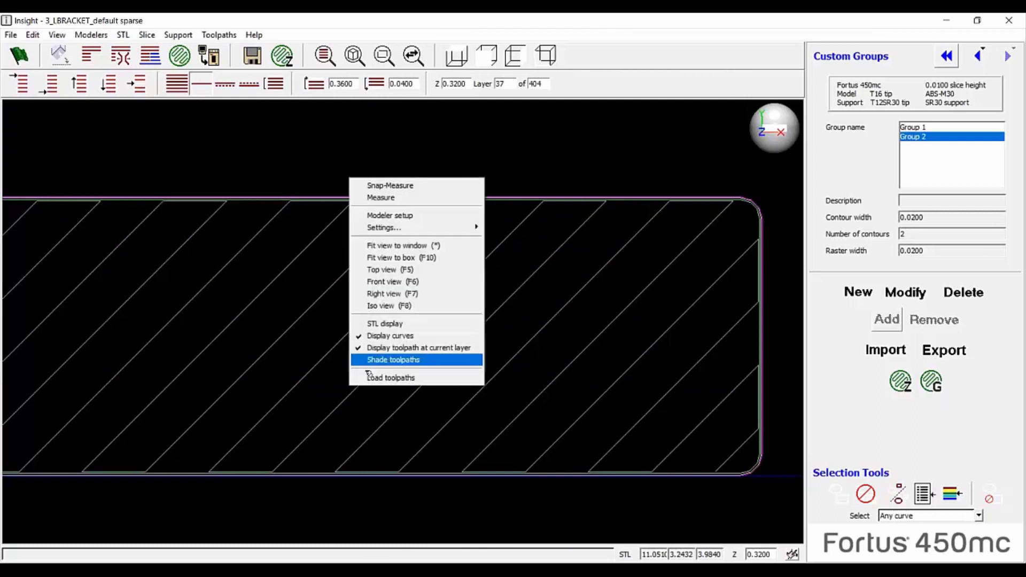
pyautogui.click(385, 360)
pyautogui.scroll(-4, 140, 325)
pyautogui.moveTo(132, 221); pyautogui.dragTo(227, 218, button='middle')
pyautogui.scroll(5, 327, 252)
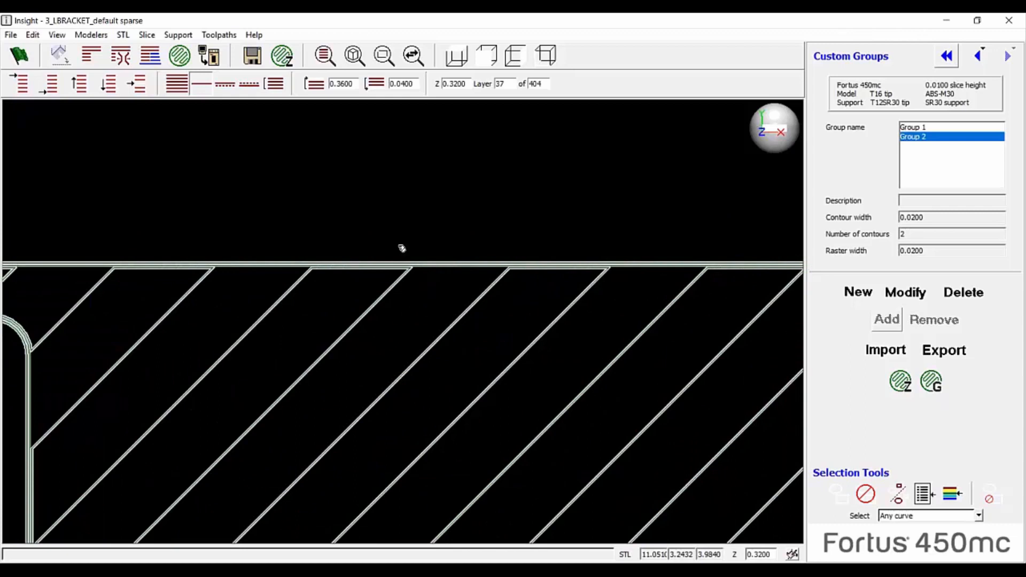
# Step up to layer 42, just above the Group 2 range, and generate the toolpaths for that layer
pyautogui.press('Up')
pyautogui.press('Up')
pyautogui.press('Up')
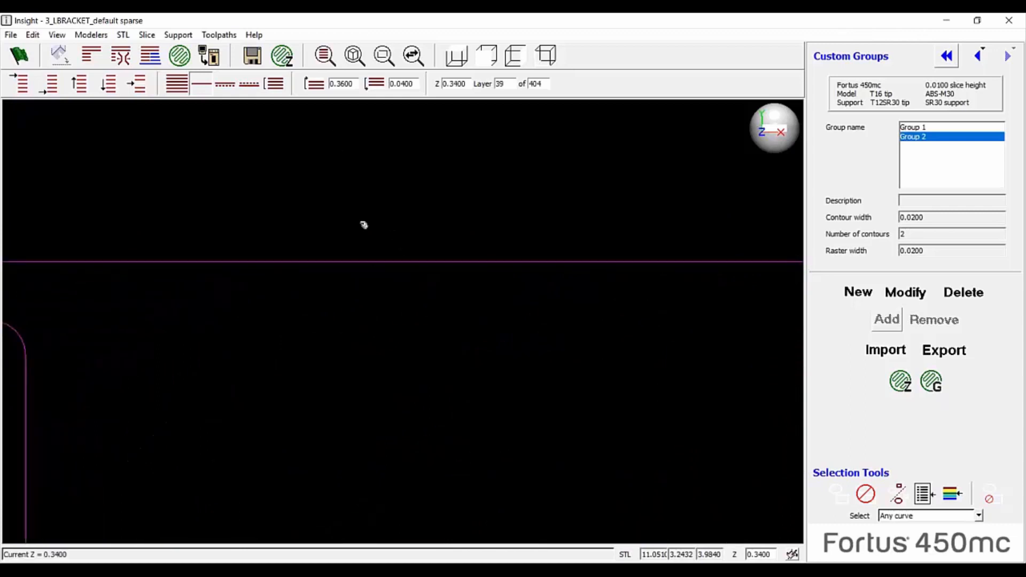
pyautogui.press('Up')
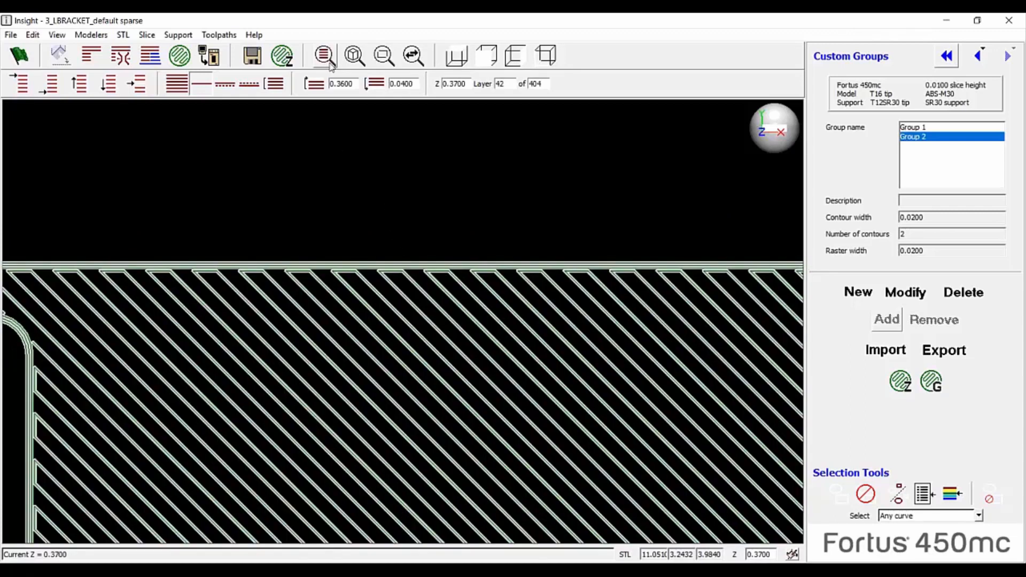
pyautogui.click(282, 55)
pyautogui.press('Up')
pyautogui.scroll(-1, 301, 260)
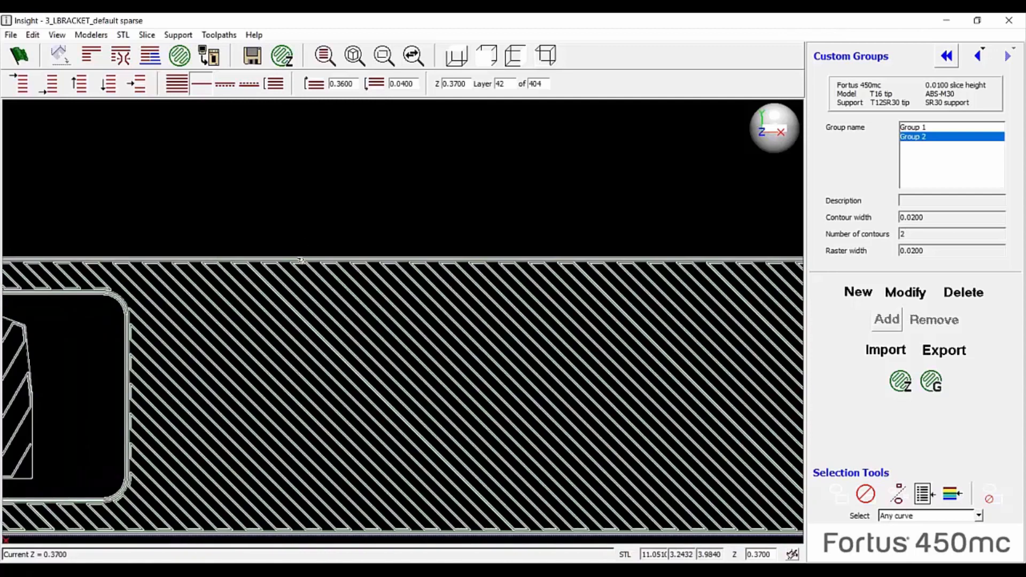
# Step up through the shaded layers from 42 to 57 and examine how the sparse and solid fill change above the Group 2 range
pyautogui.press('Up')
pyautogui.press('Up')
pyautogui.press('Up')
pyautogui.press('Up')
pyautogui.press('Up')
pyautogui.press('Up')
pyautogui.press('Up')
pyautogui.press('Up')
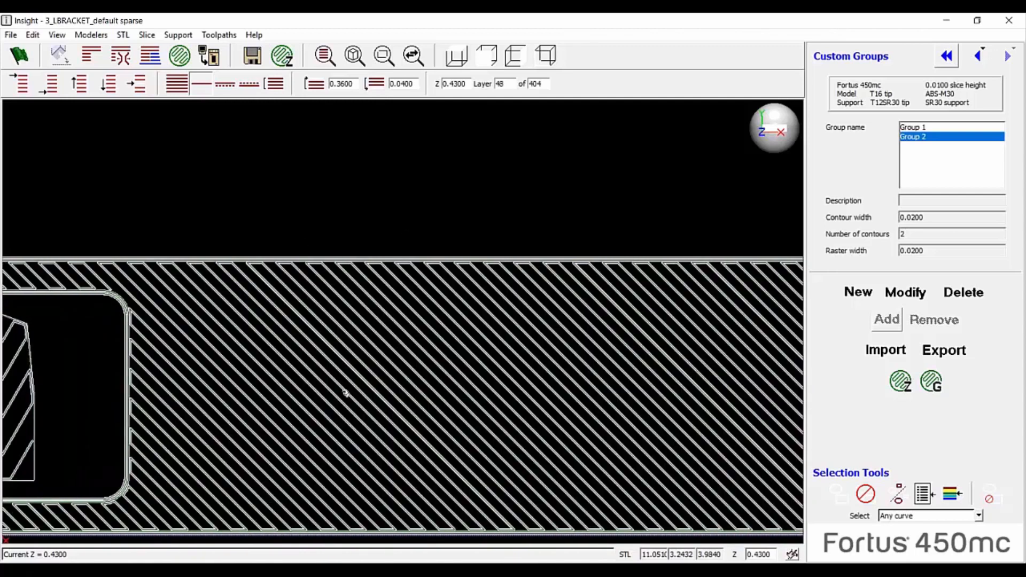
pyautogui.press('Up')
pyautogui.press('Up')
pyautogui.press('Up')
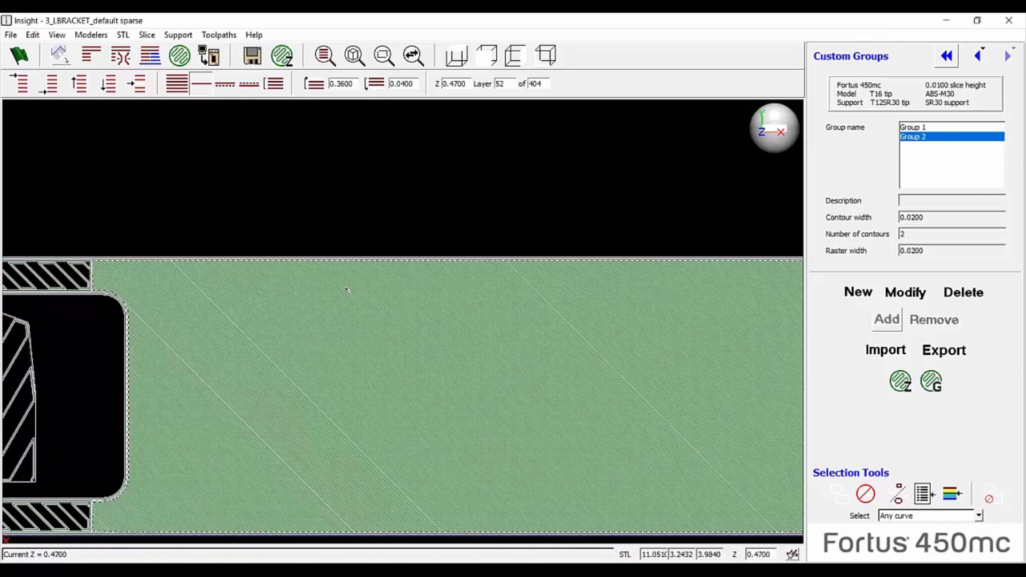
pyautogui.press('Up')
pyautogui.press('Up')
pyautogui.press('Up')
pyautogui.press('Up')
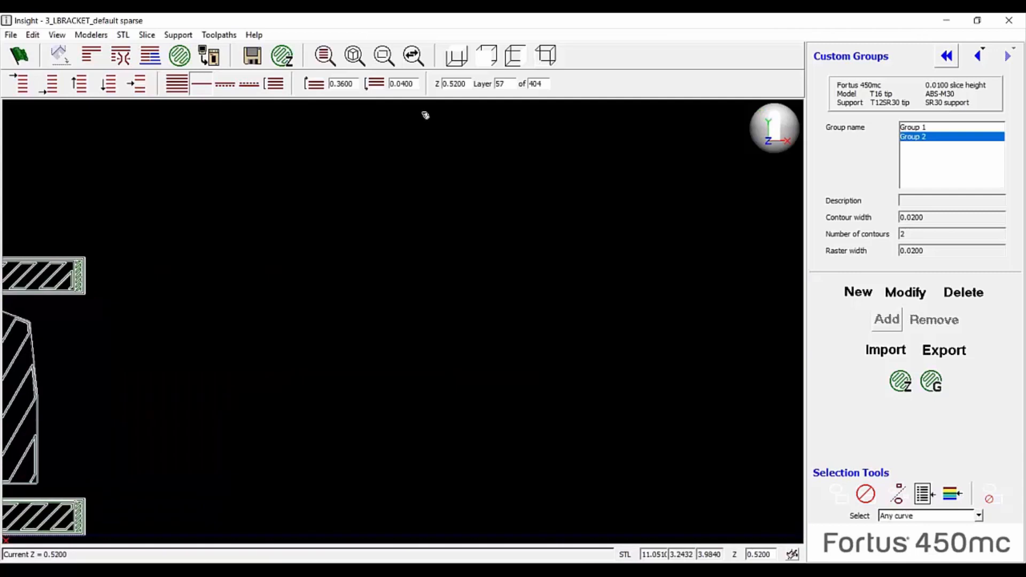
# Show all layers in the isometric view and inspect the Group 2 curves around the bracket's base
pyautogui.click(558, 54)
pyautogui.click(182, 84)
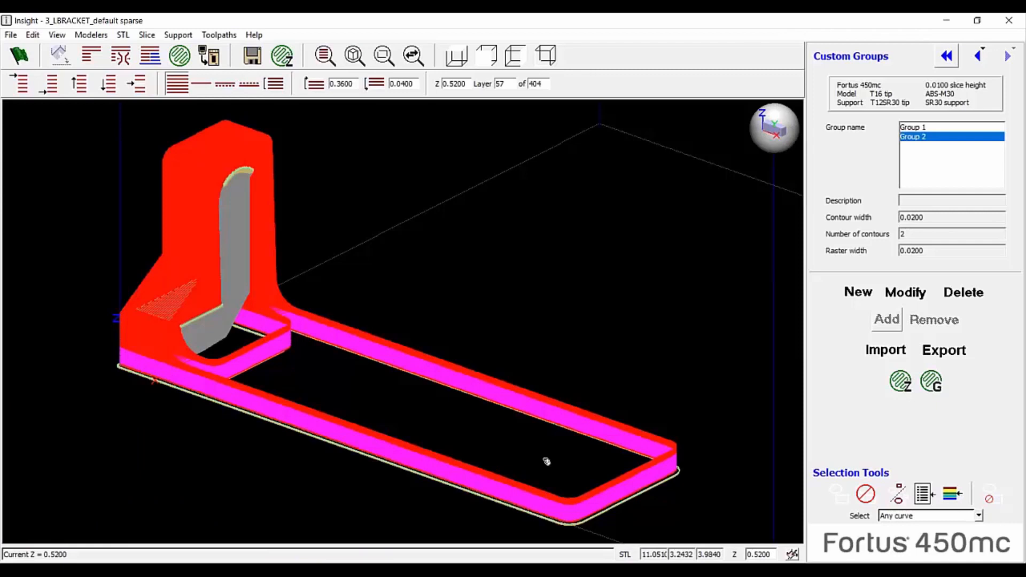
pyautogui.scroll(2, 256, 351)
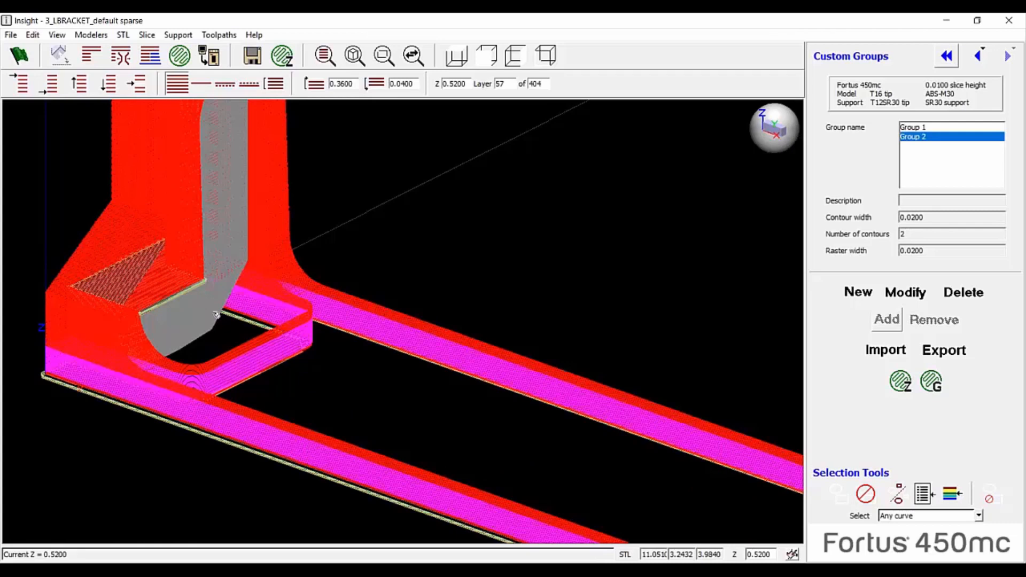
# Return to single layers in top view and set the bottom of the layer range at layer 57, Z 0.5200
pyautogui.press('Up')
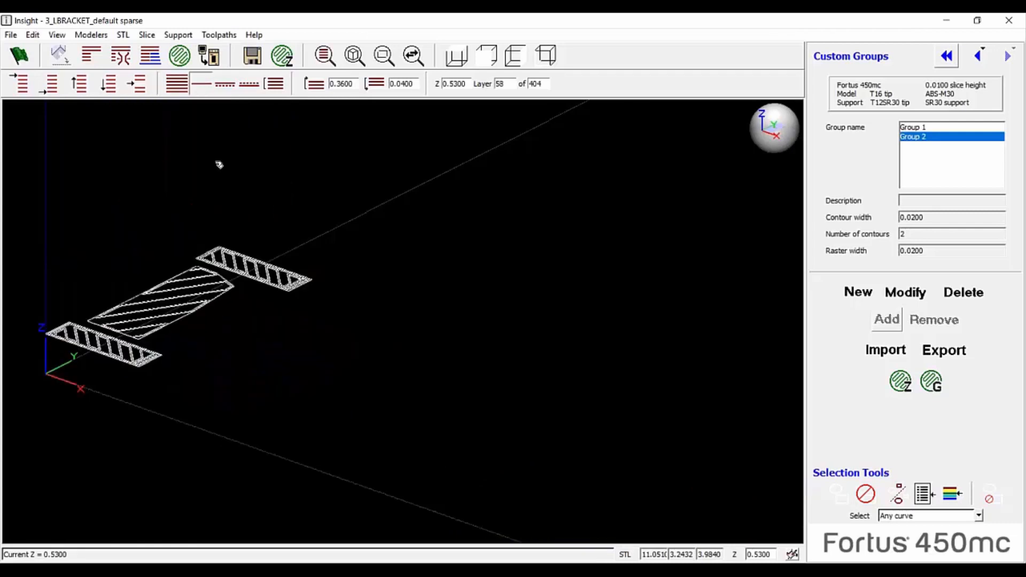
pyautogui.click(455, 57)
pyautogui.press('Down')
pyautogui.press('Down')
pyautogui.press('Down')
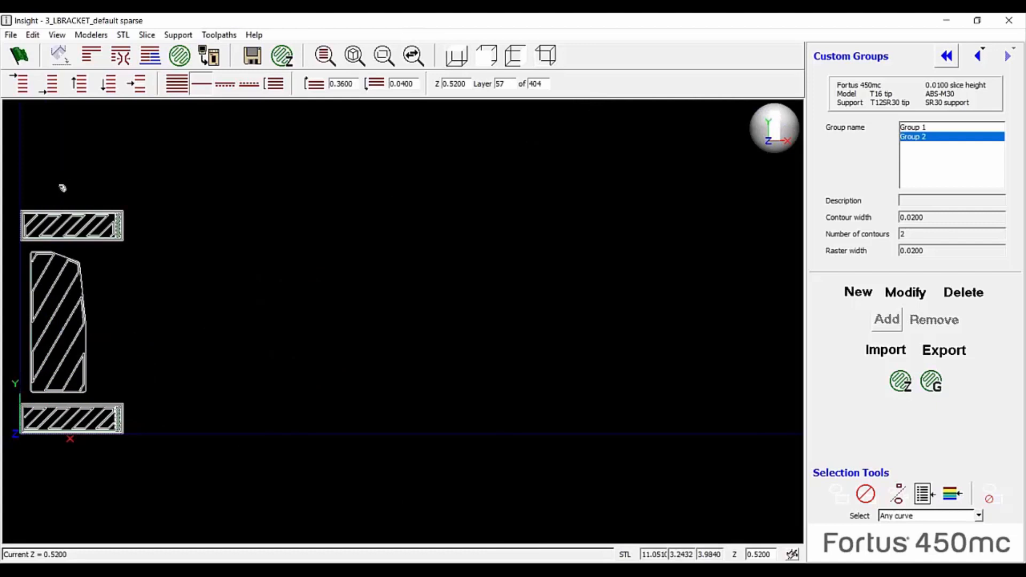
pyautogui.press('Up')
pyautogui.press('Up')
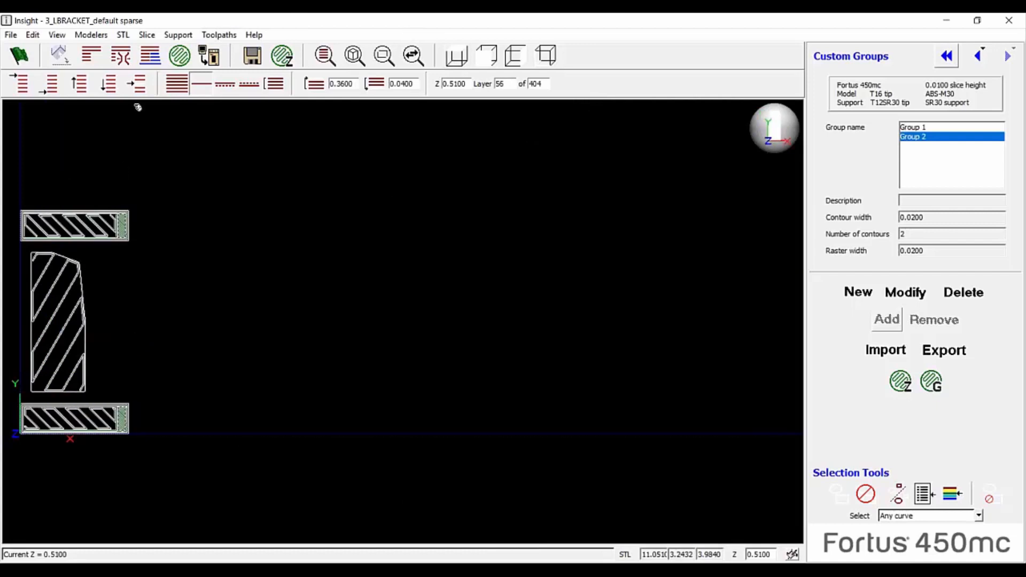
pyautogui.click(380, 85)
# Step through the layers above 57 to find the last fully sparse-filled section and set the layer range's top at layer 105, Z 1.0000
pyautogui.press('Up')
pyautogui.press('Up')
pyautogui.press('Up')
pyautogui.press('Up')
pyautogui.press('Up')
pyautogui.press('Up')
pyautogui.press('Up')
pyautogui.press('Up')
pyautogui.press('Up')
pyautogui.press('Up')
pyautogui.press('Up')
pyautogui.press('Up')
pyautogui.press('Up')
pyautogui.press('Up')
pyautogui.press('Up')
pyautogui.press('Up')
pyautogui.press('Up')
pyautogui.press('Up')
pyautogui.press('Up')
pyautogui.press('Up')
pyautogui.press('Up')
pyautogui.press('Up')
pyautogui.press('Up')
pyautogui.press('Up')
pyautogui.press('Up')
pyautogui.press('Up')
pyautogui.press('Up')
pyautogui.press('Up')
pyautogui.press('Up')
pyautogui.press('Up')
pyautogui.press('Up')
pyautogui.press('Up')
pyautogui.press('Up')
pyautogui.press('Up')
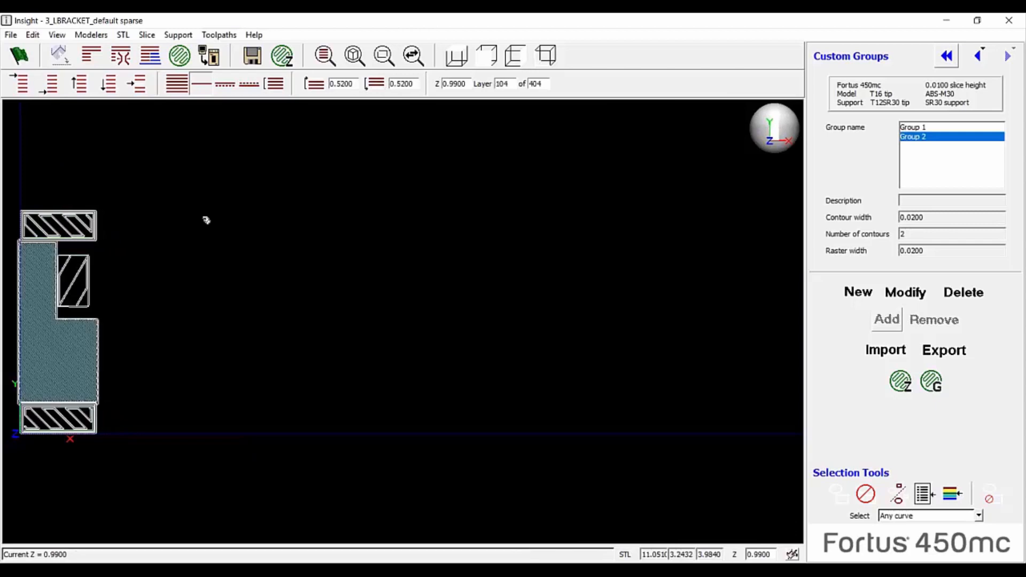
pyautogui.scroll(3, 40, 347)
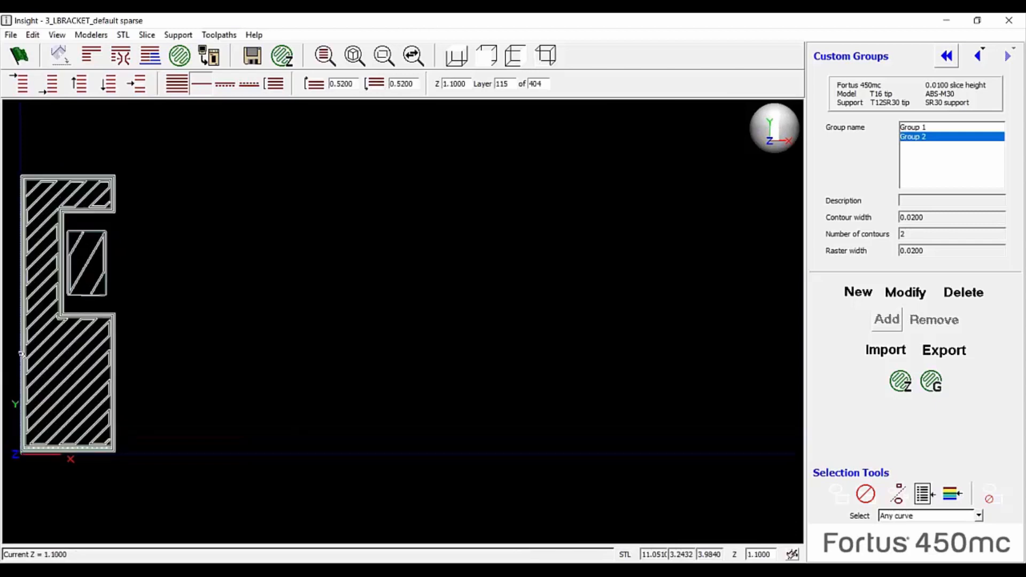
pyautogui.press('Down')
pyautogui.press('Down')
pyautogui.press('Down')
pyautogui.press('Down')
pyautogui.press('Down')
pyautogui.press('Down')
pyautogui.press('Down')
pyautogui.press('Down')
pyautogui.press('Down')
pyautogui.press('Down')
pyautogui.press('Down')
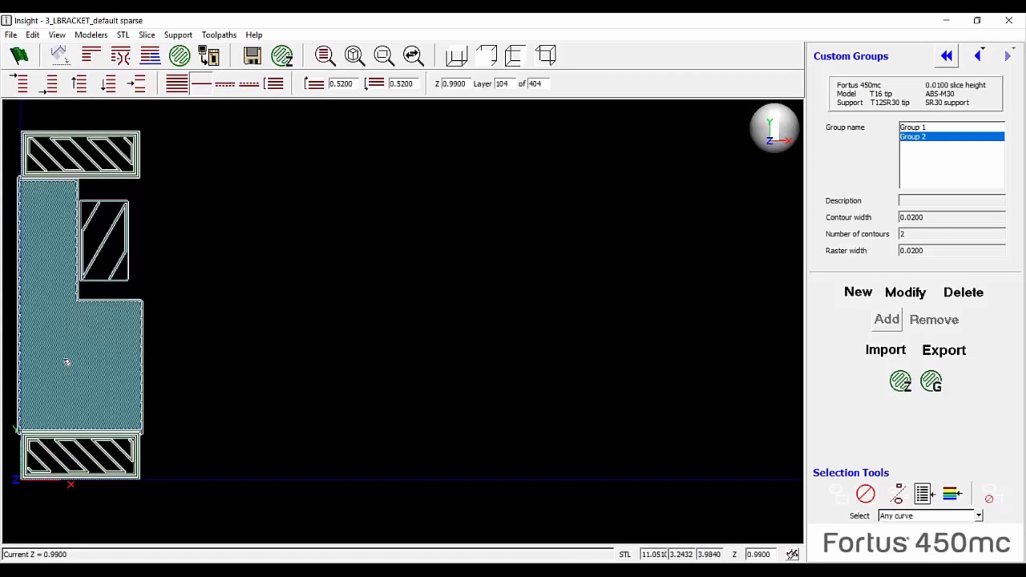
pyautogui.press('Up')
pyautogui.press('Up')
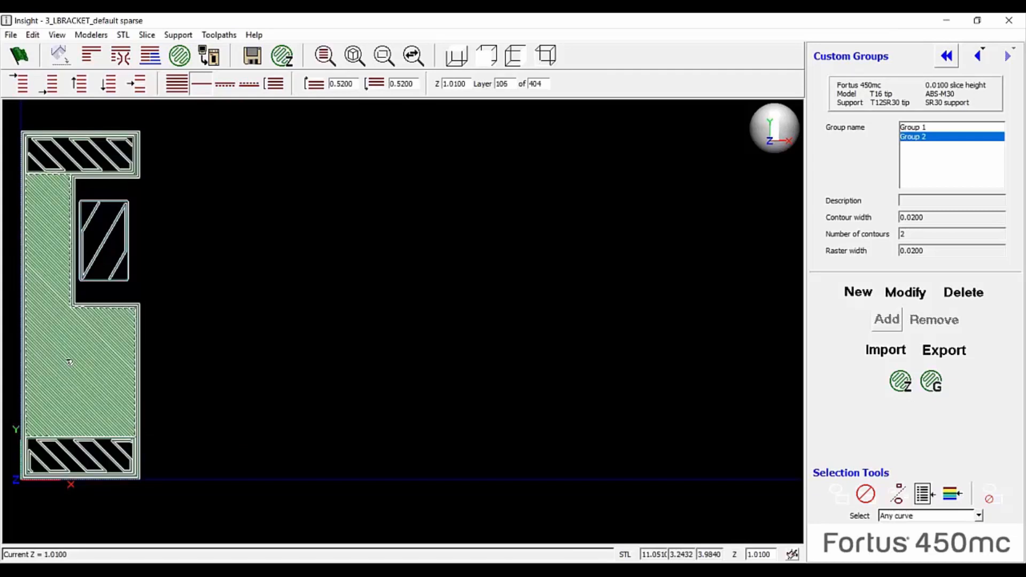
pyautogui.press('Down')
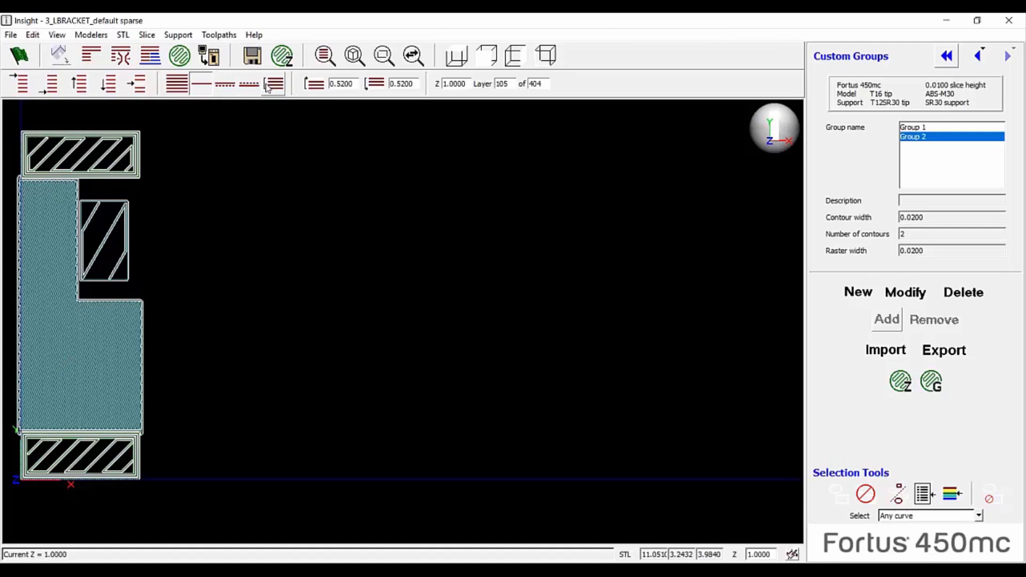
pyautogui.click(314, 83)
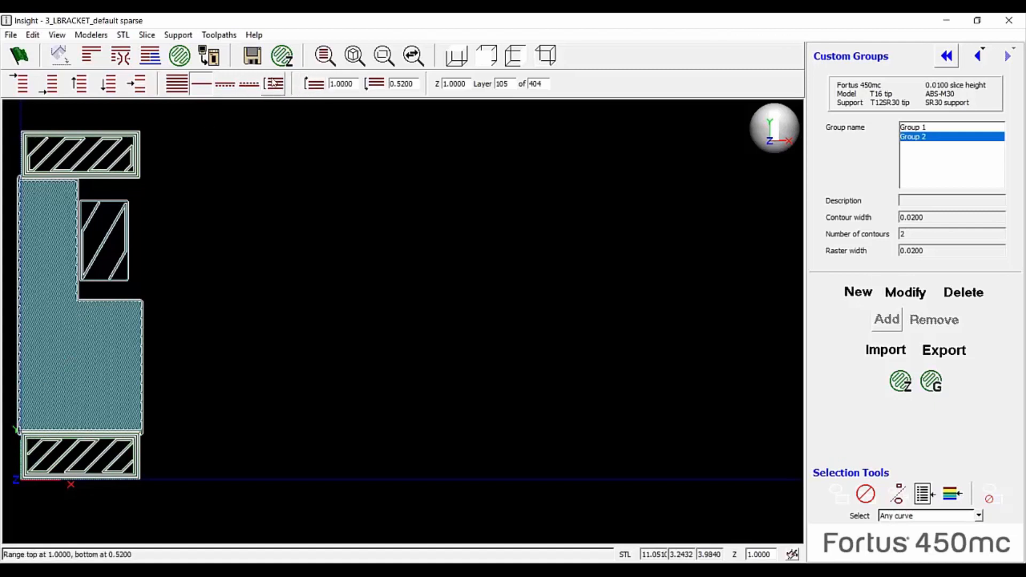
# Display only the layer range in isometric view, select its curves by the color red and add them to the custom group
pyautogui.click(274, 83)
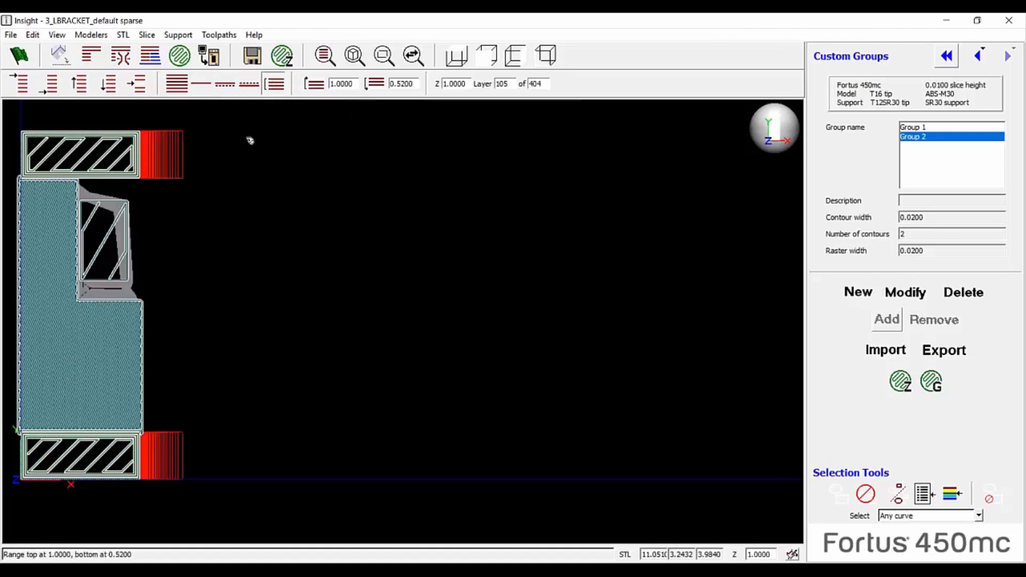
pyautogui.click(545, 55)
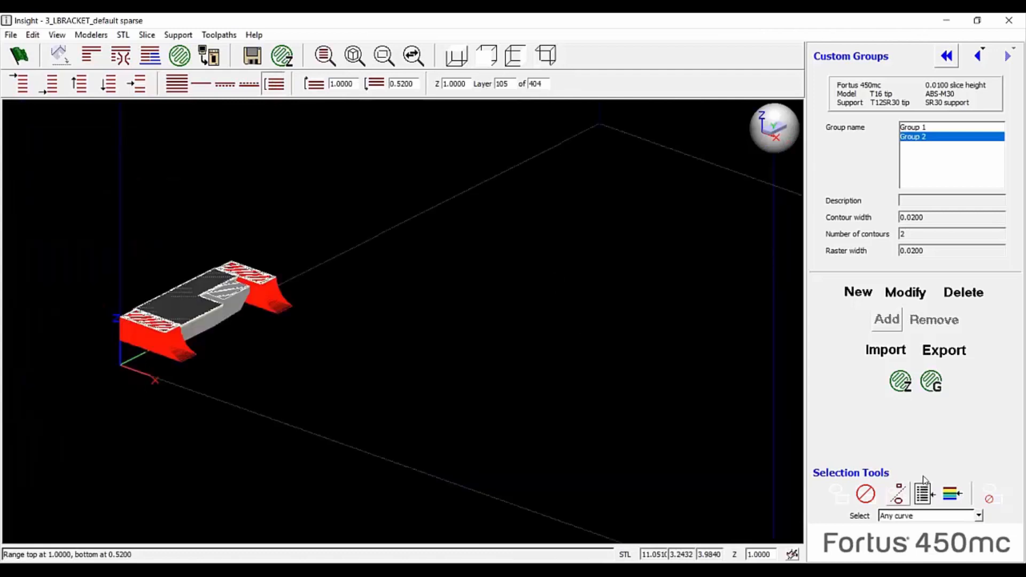
pyautogui.click(952, 493)
pyautogui.click(557, 307)
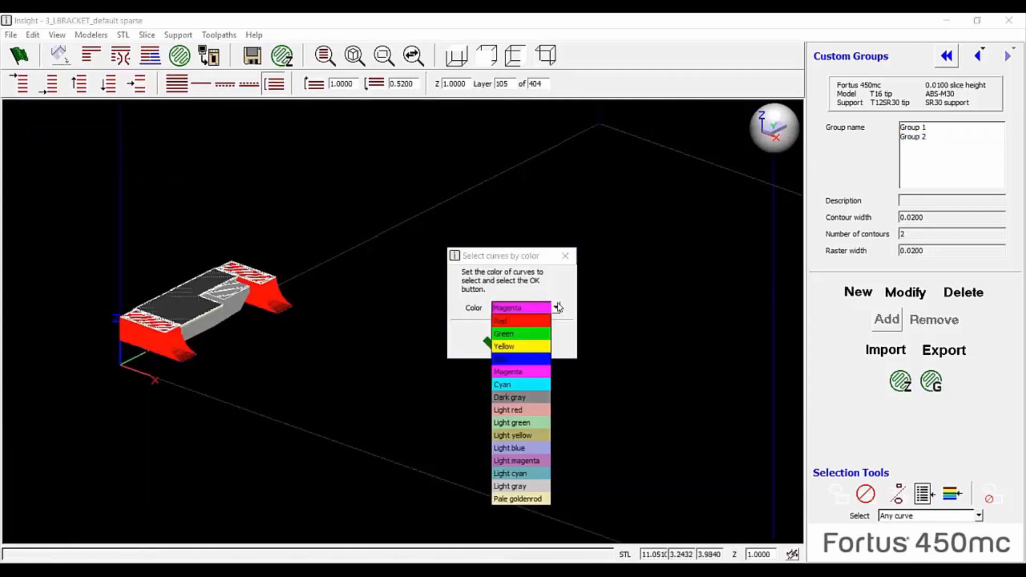
pyautogui.click(521, 320)
pyautogui.click(493, 340)
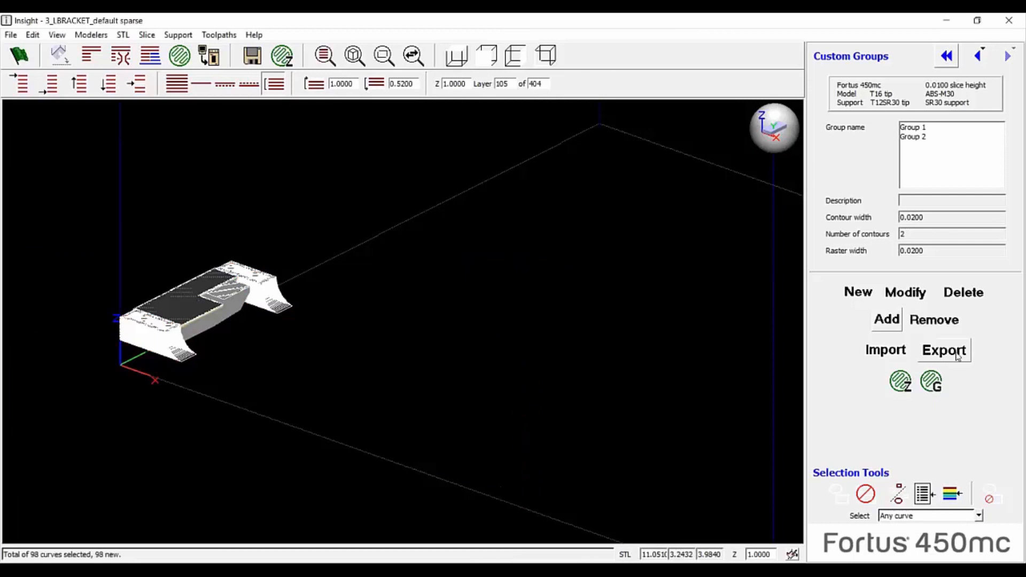
pyautogui.click(887, 320)
# Return to single layers in top view and set the bottom of the layer range at layer 110, Z 1.0500
pyautogui.press('Up')
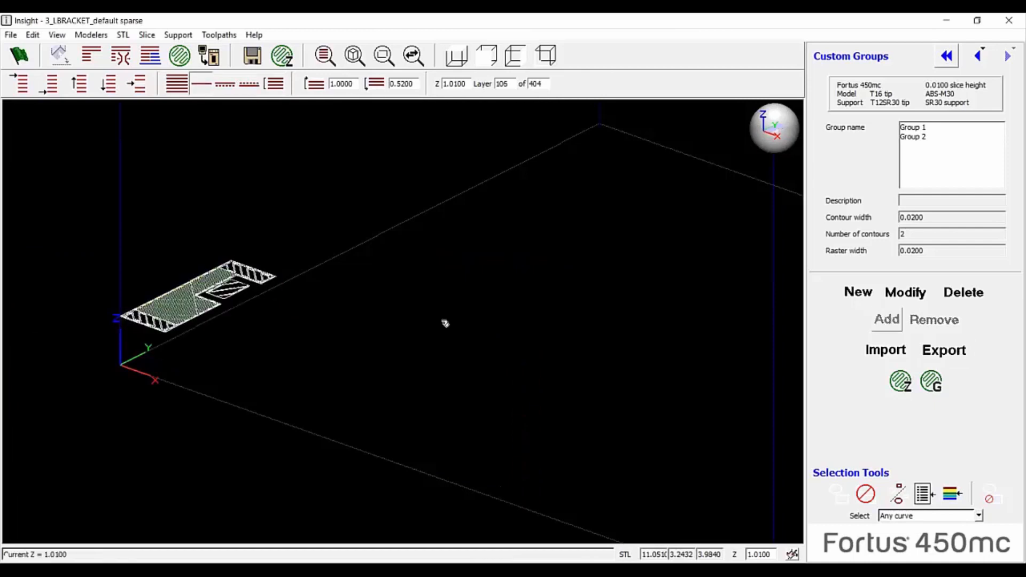
pyautogui.click(456, 55)
pyautogui.scroll(2, 41, 306)
pyautogui.scroll(-2, 286, 149)
pyautogui.scroll(3, 71, 262)
pyautogui.press('Up')
pyautogui.press('Up')
pyautogui.press('Up')
pyautogui.press('Up')
pyautogui.press('Up')
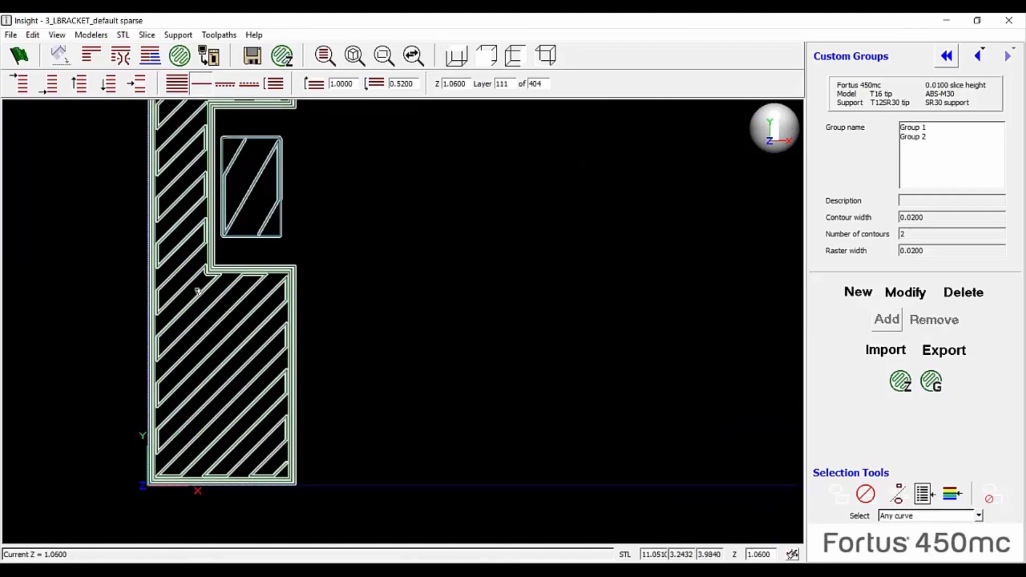
pyautogui.press('Down')
pyautogui.click(374, 83)
# Step through the layers above 110 to find the last fully sparse-filled section and set the layer range's top at layer 390, Z 3.8500
pyautogui.press('Up')
pyautogui.press('Up')
pyautogui.press('Up')
pyautogui.press('Up')
pyautogui.press('Up')
pyautogui.press('Up')
pyautogui.press('Up')
pyautogui.press('Up')
pyautogui.press('Up')
pyautogui.press('Up')
pyautogui.press('Up')
pyautogui.press('Up')
pyautogui.press('Up')
pyautogui.press('Up')
pyautogui.press('Up')
pyautogui.press('Up')
pyautogui.press('Up')
pyautogui.press('Up')
pyautogui.press('Up')
pyautogui.press('Up')
pyautogui.scroll(-2, 353, 381)
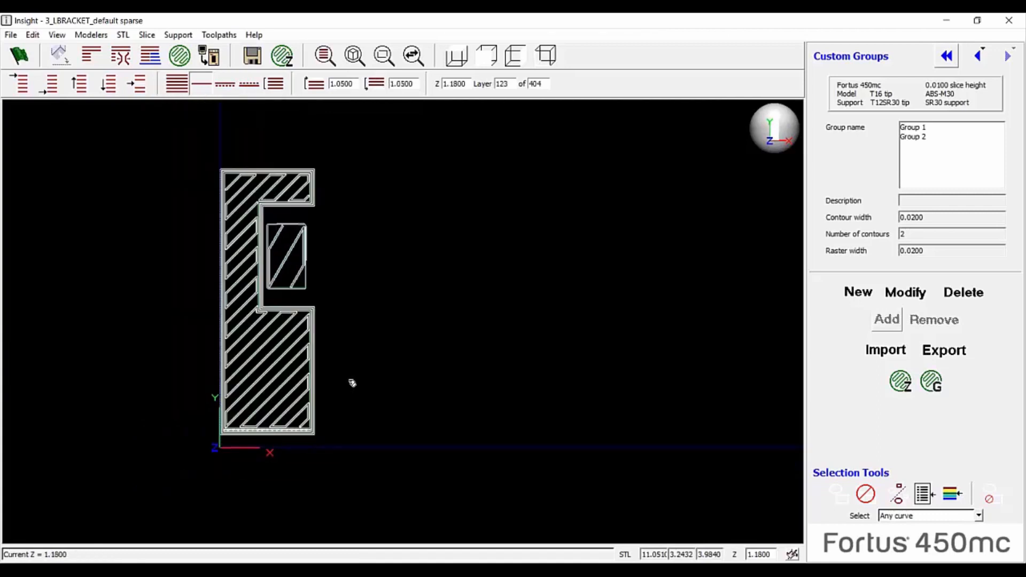
pyautogui.press('Up')
pyautogui.press('Up')
pyautogui.press('Up')
pyautogui.press('Up')
pyautogui.press('Up')
pyautogui.press('Up')
pyautogui.press('Up')
pyautogui.press('Up')
pyautogui.press('Up')
pyautogui.press('Up')
pyautogui.press('Up')
pyautogui.press('Up')
pyautogui.press('Up')
pyautogui.press('Up')
pyautogui.press('Up')
pyautogui.press('Up')
pyautogui.press('Up')
pyautogui.press('Up')
pyautogui.press('Up')
pyautogui.press('Up')
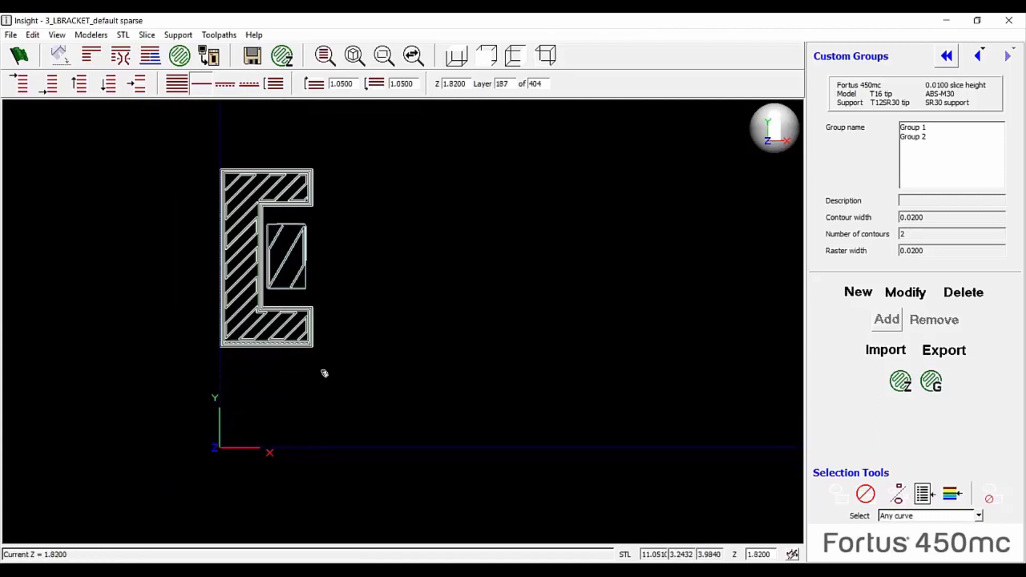
pyautogui.press('Up')
pyautogui.press('Up')
pyautogui.press('Up')
pyautogui.press('Up')
pyautogui.press('Up')
pyautogui.press('Up')
pyautogui.press('Up')
pyautogui.press('Up')
pyautogui.press('Up')
pyautogui.press('Up')
pyautogui.press('Up')
pyautogui.press('Up')
pyautogui.press('Up')
pyautogui.press('Up')
pyautogui.press('Up')
pyautogui.press('Up')
pyautogui.press('Up')
pyautogui.press('Up')
pyautogui.press('Up')
pyautogui.press('Up')
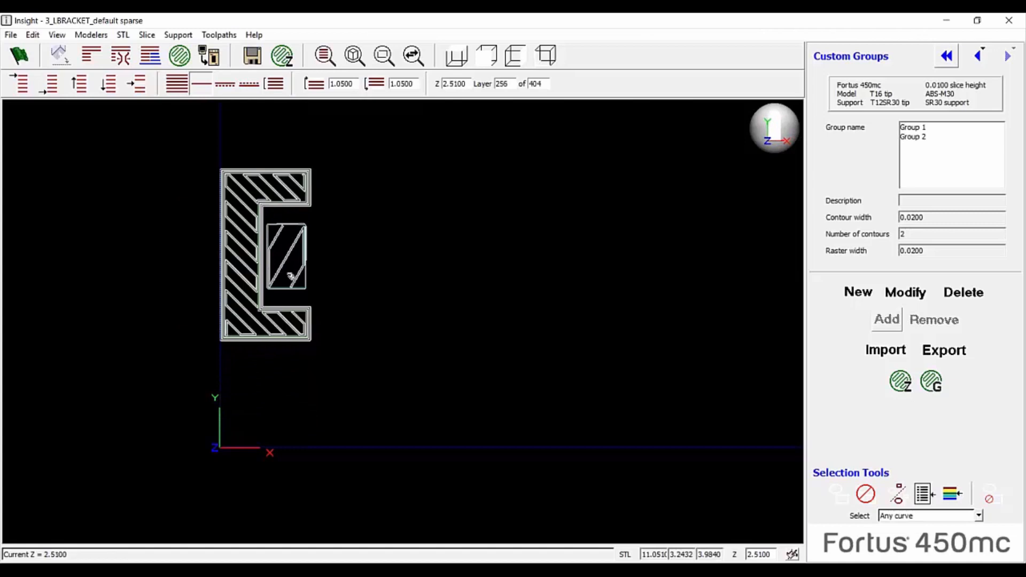
pyautogui.press('Up')
pyautogui.press('Up')
pyautogui.press('Up')
pyautogui.press('Up')
pyautogui.press('Up')
pyautogui.press('Up')
pyautogui.press('Up')
pyautogui.press('Up')
pyautogui.press('Up')
pyautogui.press('Up')
pyautogui.press('Up')
pyautogui.press('Up')
pyautogui.press('Up')
pyautogui.press('Up')
pyautogui.press('Up')
pyautogui.press('Up')
pyautogui.press('Up')
pyautogui.press('Up')
pyautogui.press('Up')
pyautogui.press('Up')
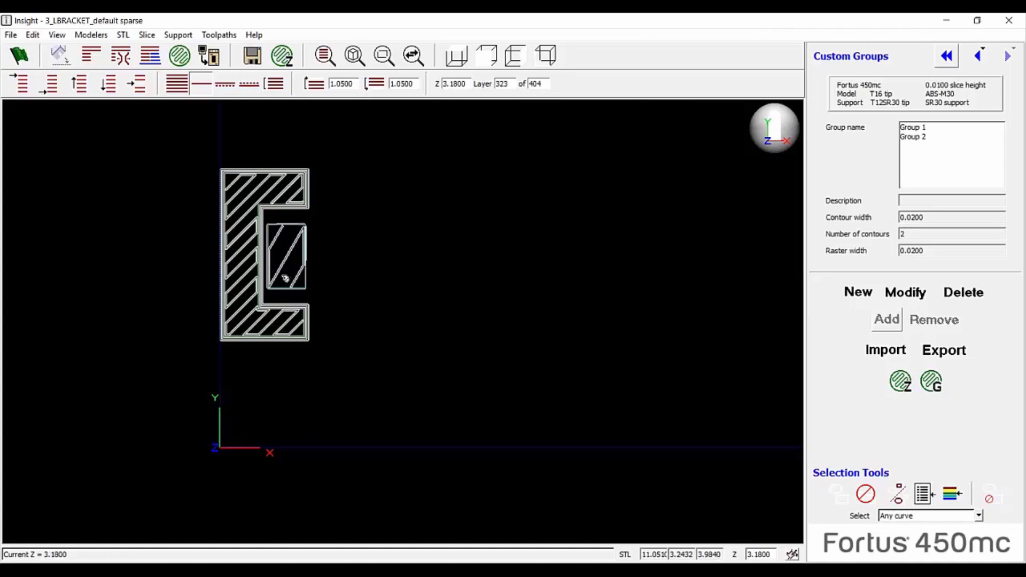
pyautogui.press('Up')
pyautogui.press('Up')
pyautogui.press('Up')
pyautogui.press('Up')
pyautogui.press('Up')
pyautogui.press('Up')
pyautogui.press('Up')
pyautogui.press('Up')
pyautogui.press('Up')
pyautogui.press('Up')
pyautogui.press('Up')
pyautogui.press('Up')
pyautogui.press('Up')
pyautogui.press('Up')
pyautogui.press('Up')
pyautogui.press('Up')
pyautogui.press('Up')
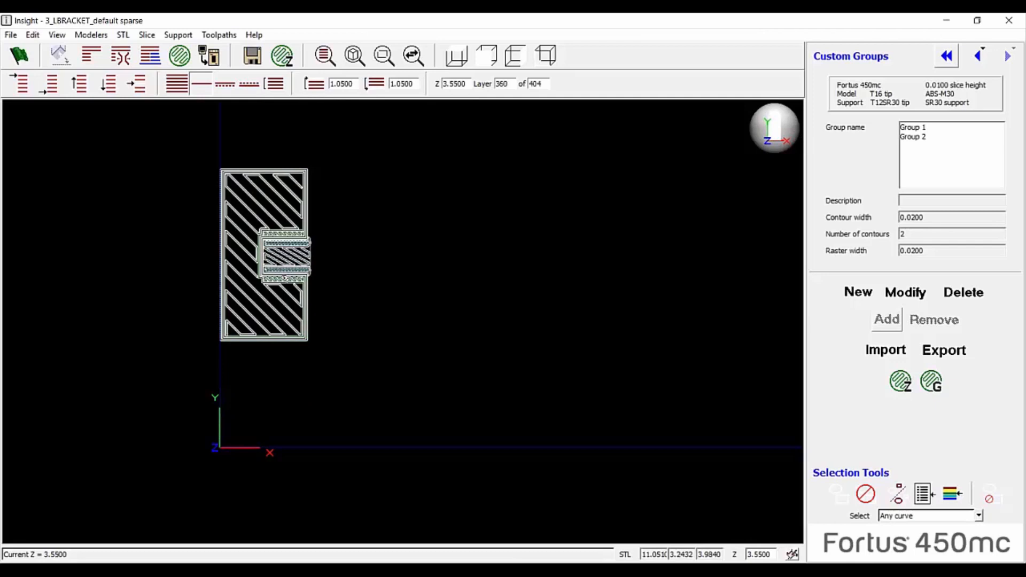
pyautogui.press('Up')
pyautogui.press('Up')
pyautogui.press('Up')
pyautogui.press('Up')
pyautogui.press('Up')
pyautogui.press('Up')
pyautogui.press('Up')
pyautogui.press('Up')
pyautogui.press('Up')
pyautogui.press('Up')
pyautogui.press('Up')
pyautogui.press('Up')
pyautogui.press('Up')
pyautogui.press('Up')
pyautogui.press('Up')
pyautogui.press('Up')
pyautogui.press('Up')
pyautogui.press('Up')
pyautogui.press('Up')
pyautogui.press('Up')
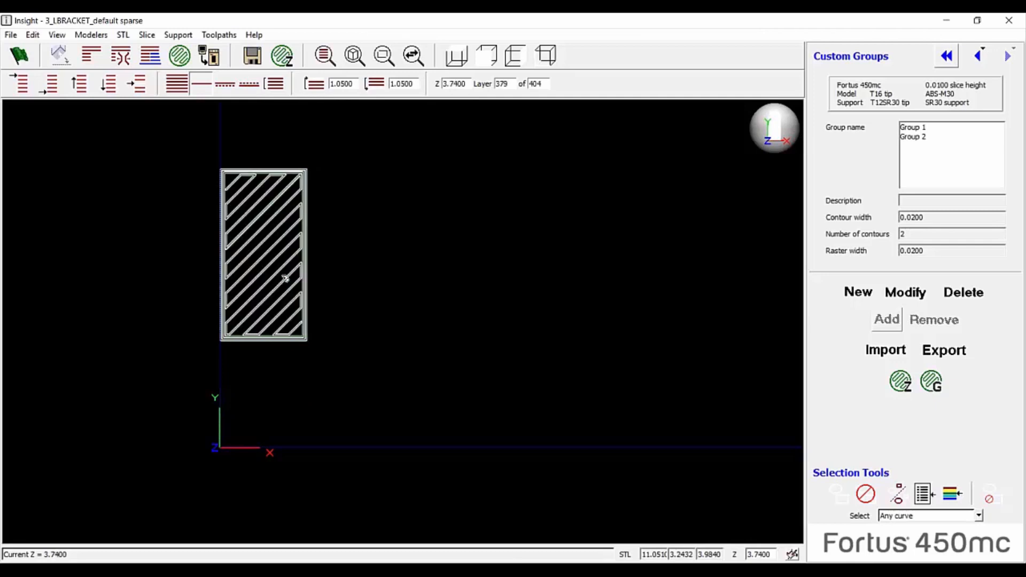
pyautogui.press('Up')
pyautogui.press('Up')
pyautogui.press('Up')
pyautogui.press('Up')
pyautogui.press('Up')
pyautogui.press('Up')
pyautogui.press('Up')
pyautogui.press('Up')
pyautogui.press('Up')
pyautogui.press('Up')
pyautogui.press('Up')
pyautogui.press('Up')
pyautogui.press('Up')
pyautogui.press('Up')
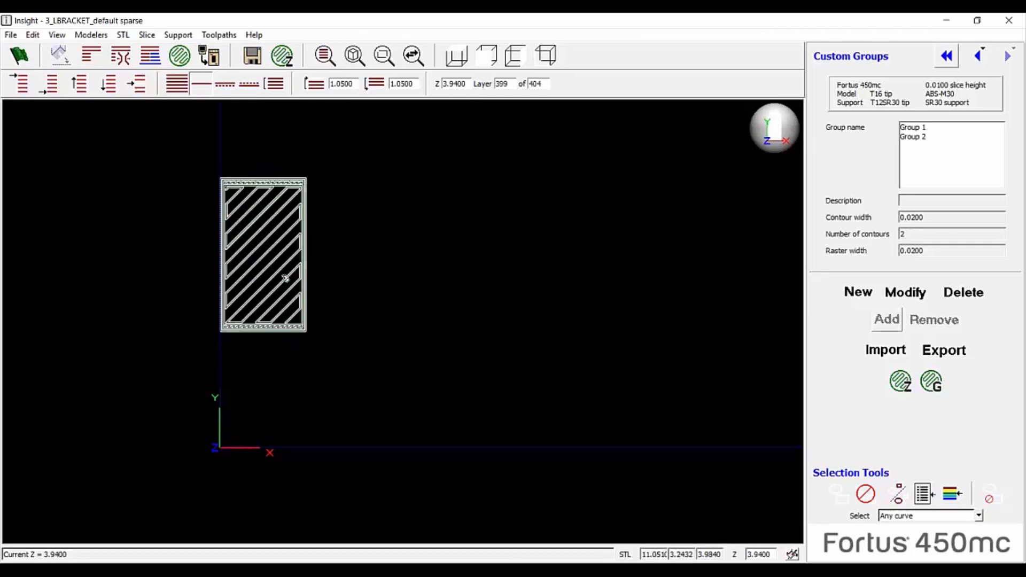
pyautogui.press('Down')
pyautogui.press('Down')
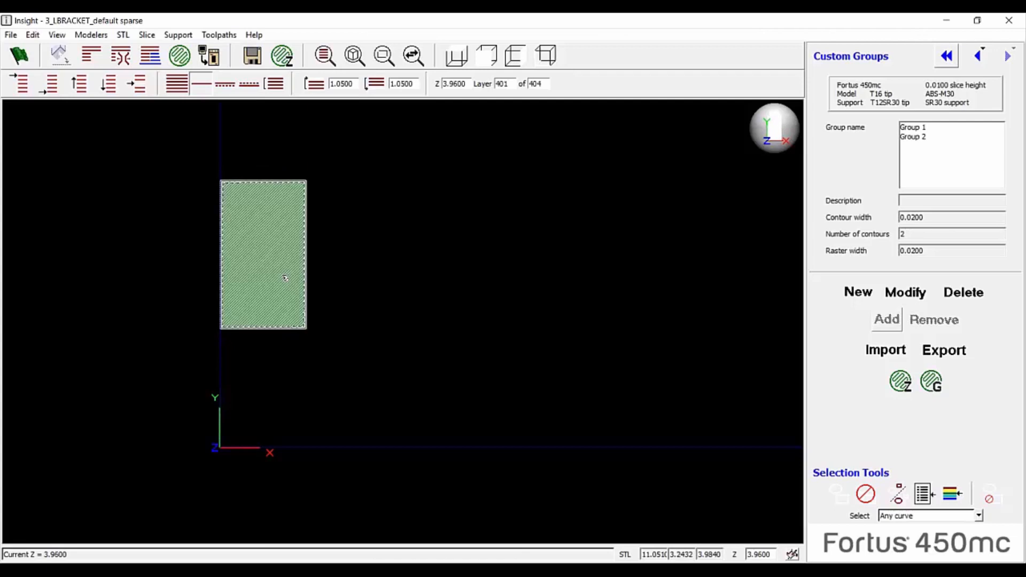
pyautogui.press('Down')
pyautogui.press('Down')
pyautogui.press('Down')
pyautogui.press('Down')
pyautogui.press('Down')
pyautogui.press('Down')
pyautogui.press('Down')
pyautogui.press('Down')
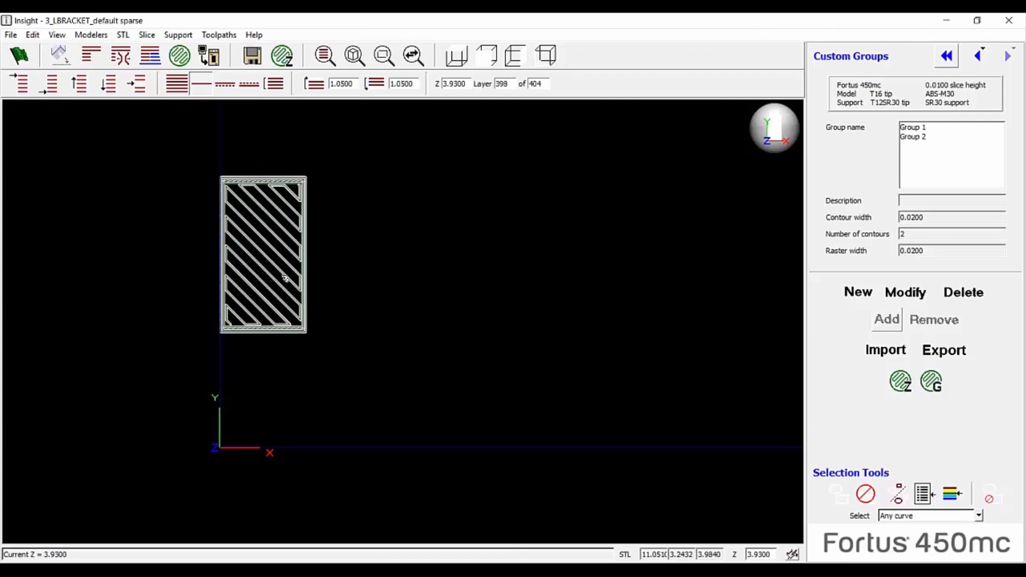
pyautogui.click(314, 83)
# Display only the layer range in isometric view, window-select the bracket with the System part curves filter and add the curves to the custom group
pyautogui.click(274, 83)
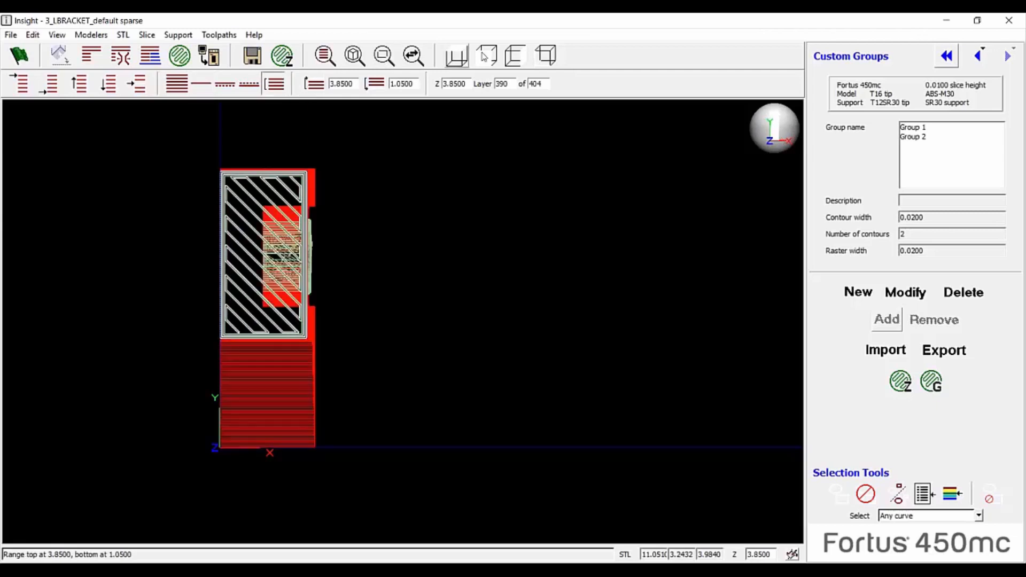
pyautogui.click(545, 55)
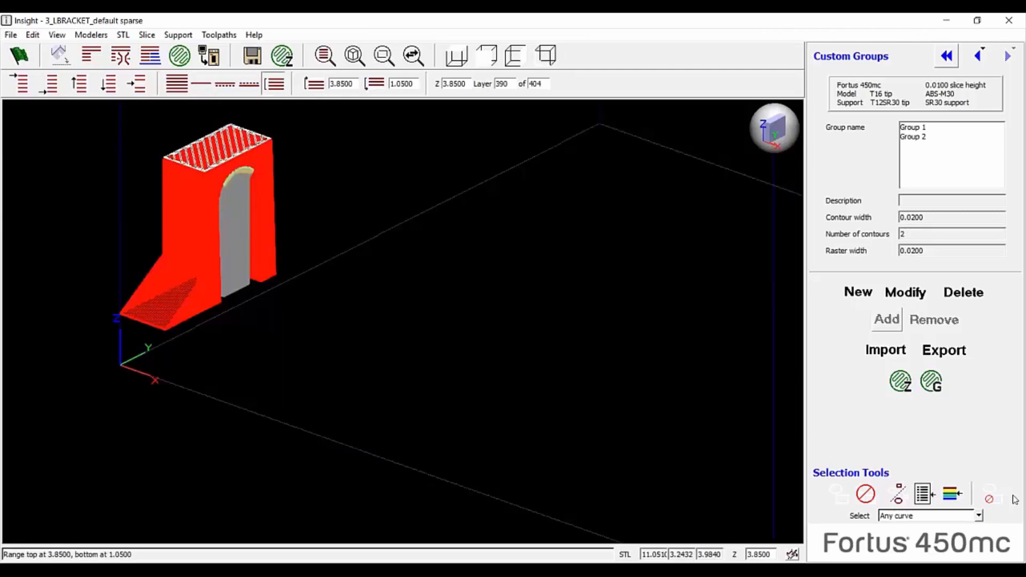
pyautogui.click(978, 516)
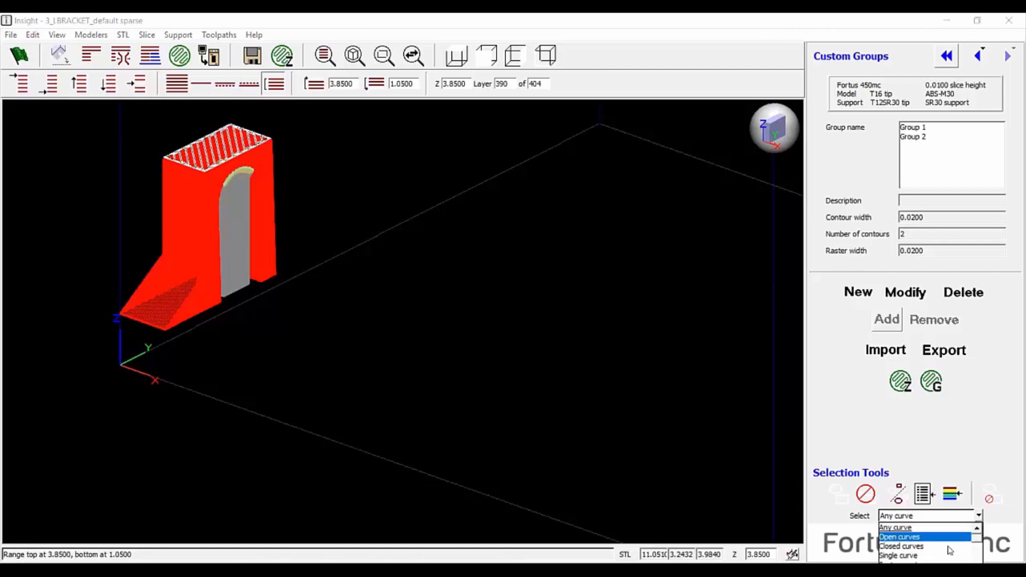
pyautogui.scroll(-3, 907, 555)
pyautogui.scroll(2, 907, 555)
pyautogui.click(907, 547)
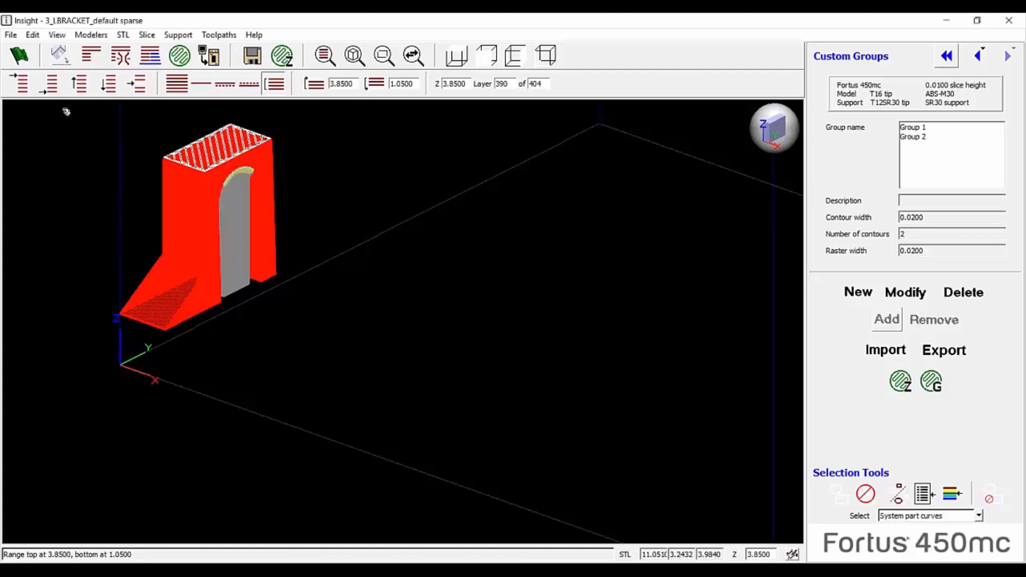
pyautogui.moveTo(353, 110); pyautogui.dragTo(83, 409)
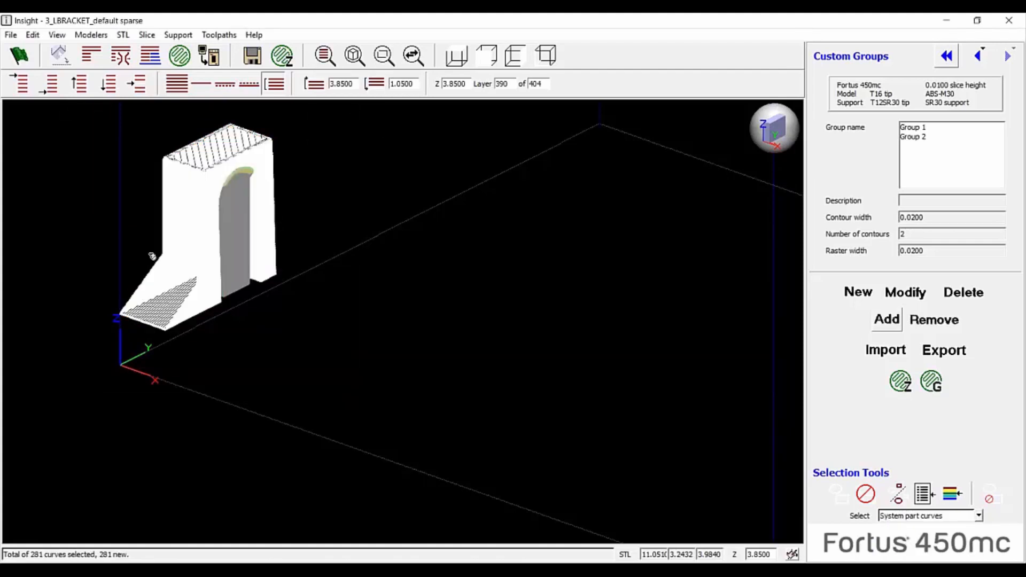
pyautogui.click(858, 292)
# Display all layers and examine which curves along the bracket's base and upright are assigned to the custom group
pyautogui.click(177, 83)
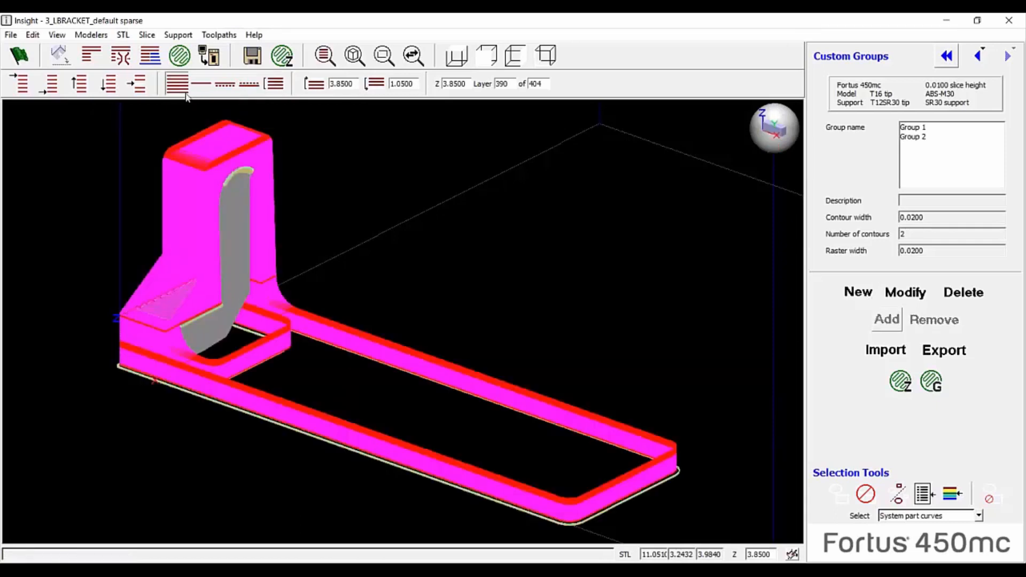
pyautogui.scroll(-2, 288, 192)
pyautogui.scroll(3, 277, 279)
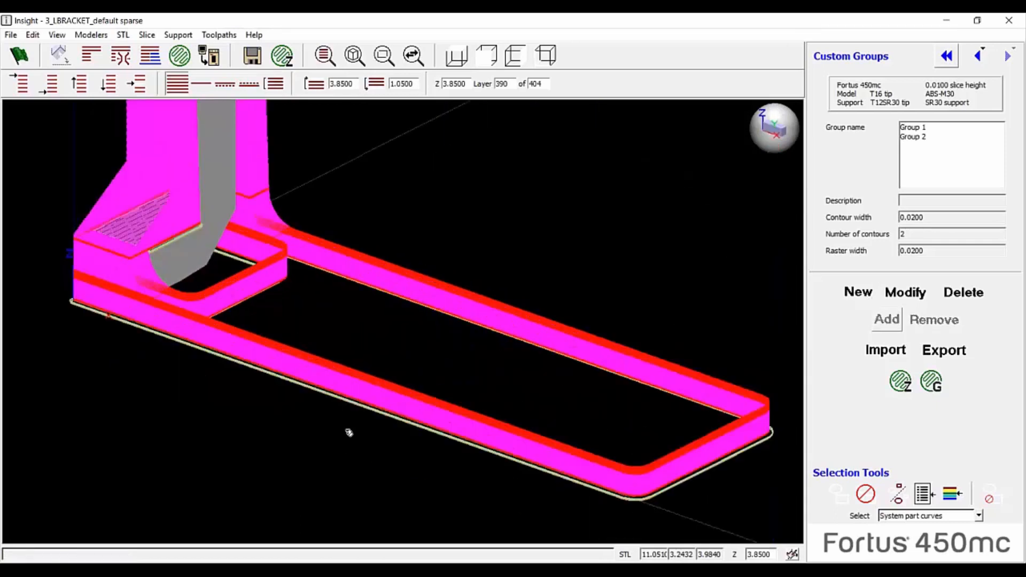
pyautogui.scroll(-2, 348, 430)
pyautogui.scroll(3, 302, 373)
pyautogui.scroll(-2, 401, 488)
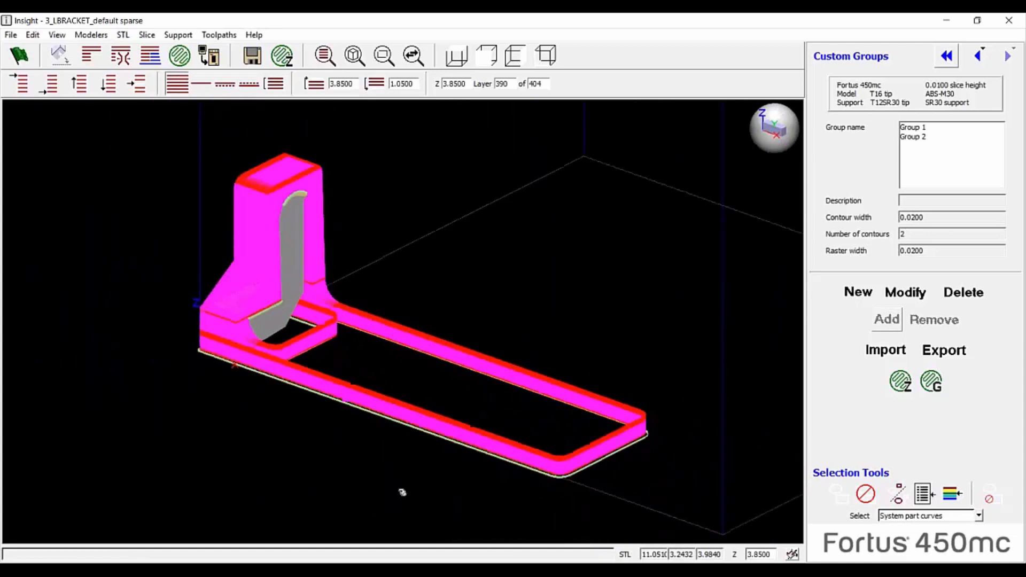
pyautogui.scroll(3, 387, 419)
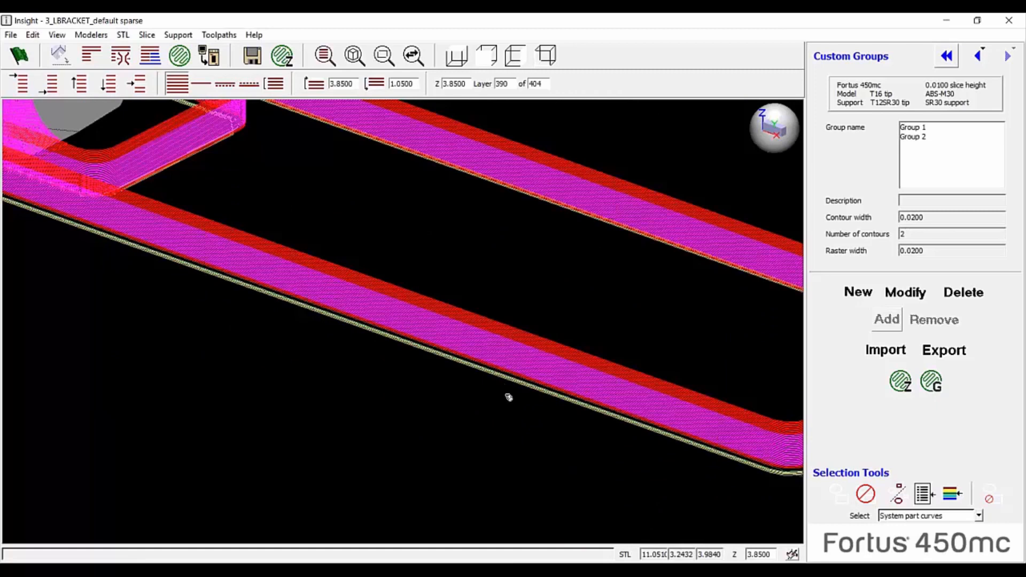
# Fit the bracket in the view and regenerate the toolpaths for all boundaries on all layers
pyautogui.scroll(-2, 481, 305)
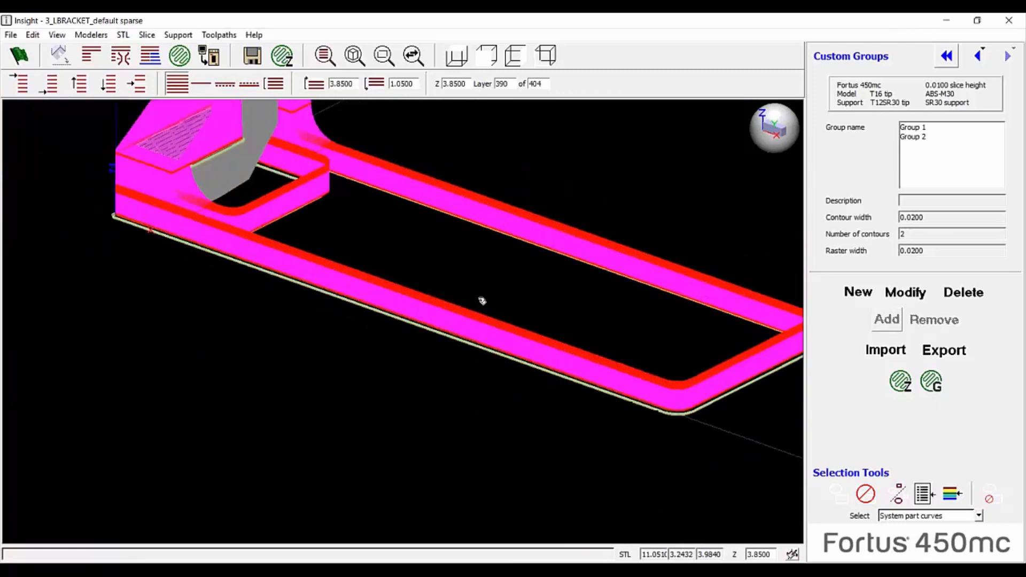
pyautogui.scroll(2, 481, 297)
pyautogui.scroll(3, 493, 311)
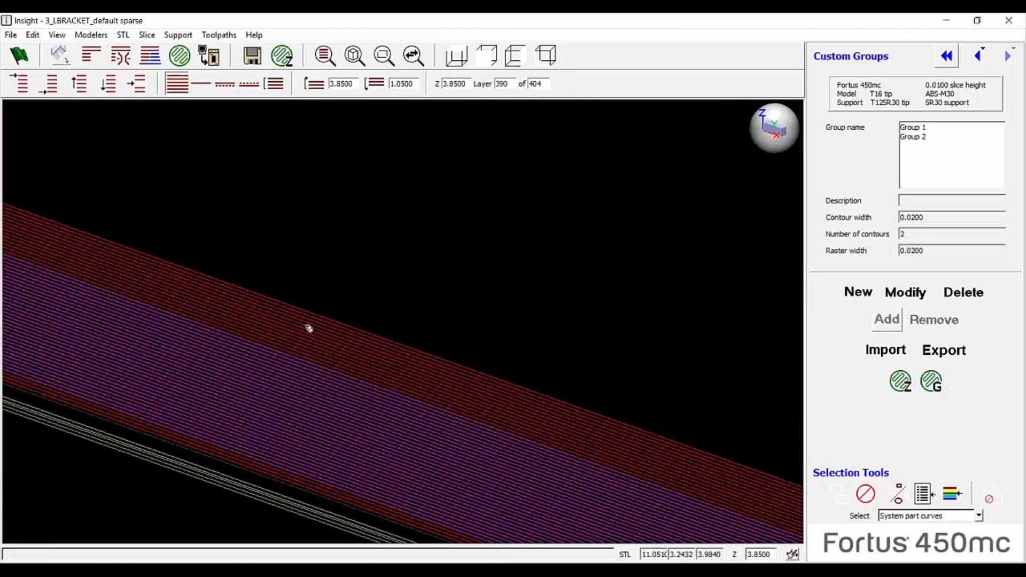
pyautogui.click(540, 56)
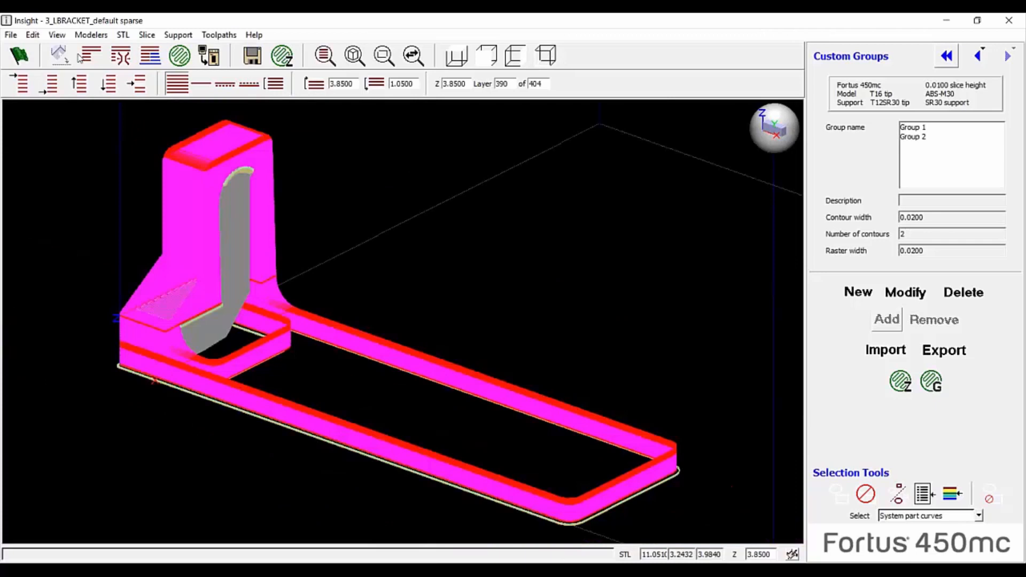
pyautogui.click(179, 55)
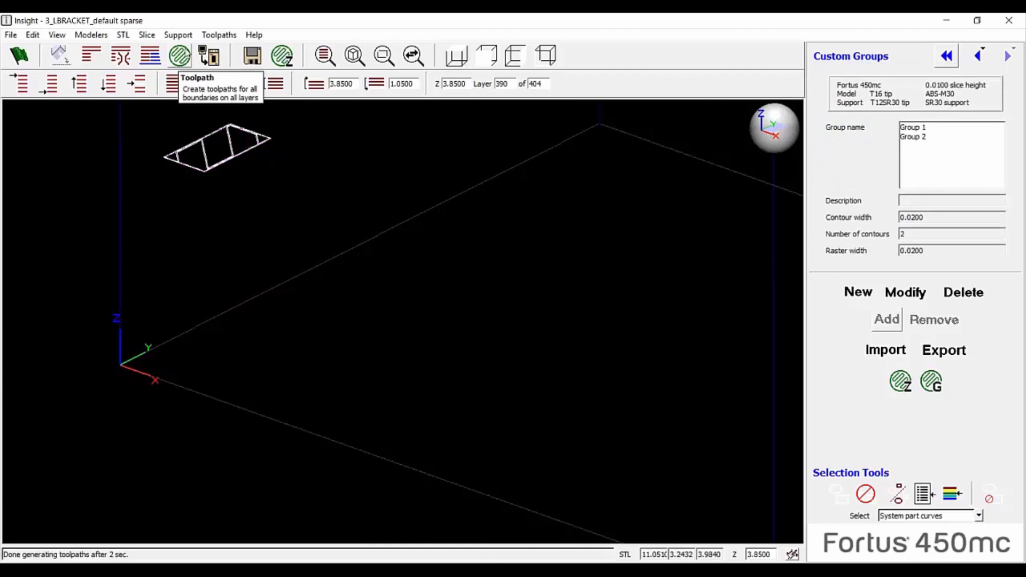
# Estimate the build time of the bracket with its custom groups and display all layers
pyautogui.click(219, 35)
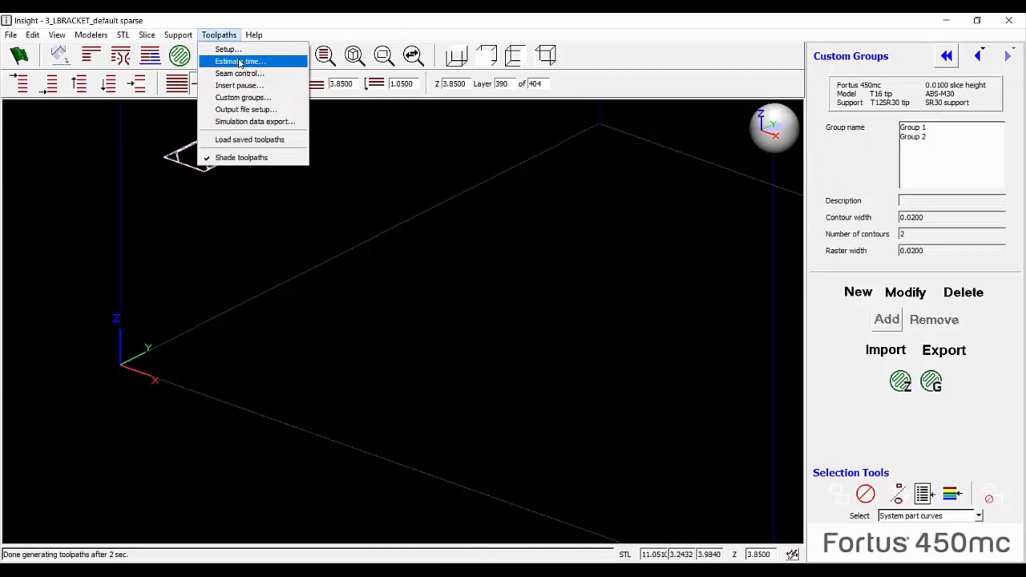
pyautogui.click(240, 61)
pyautogui.click(885, 264)
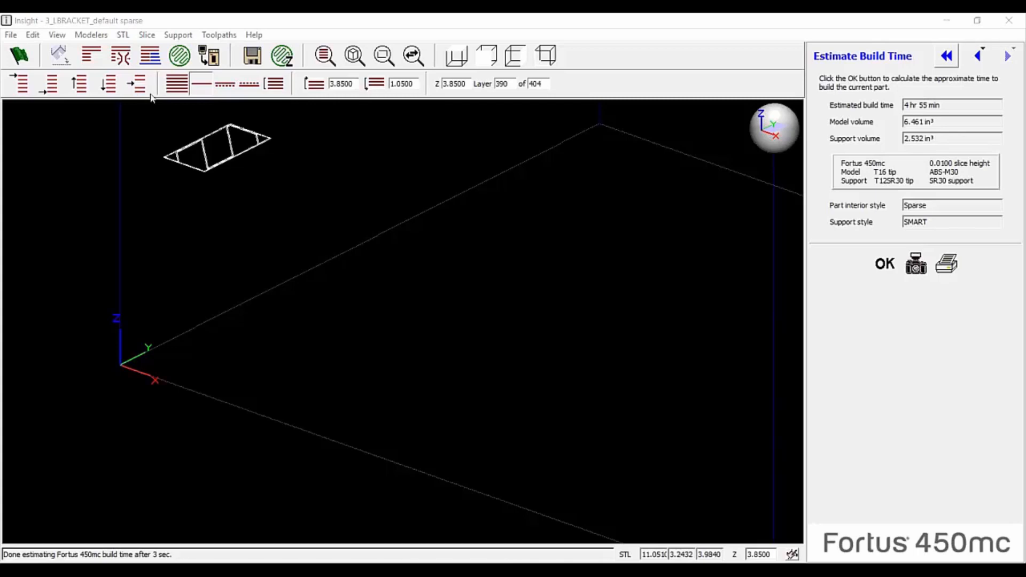
pyautogui.click(177, 84)
pyautogui.scroll(-1, 294, 195)
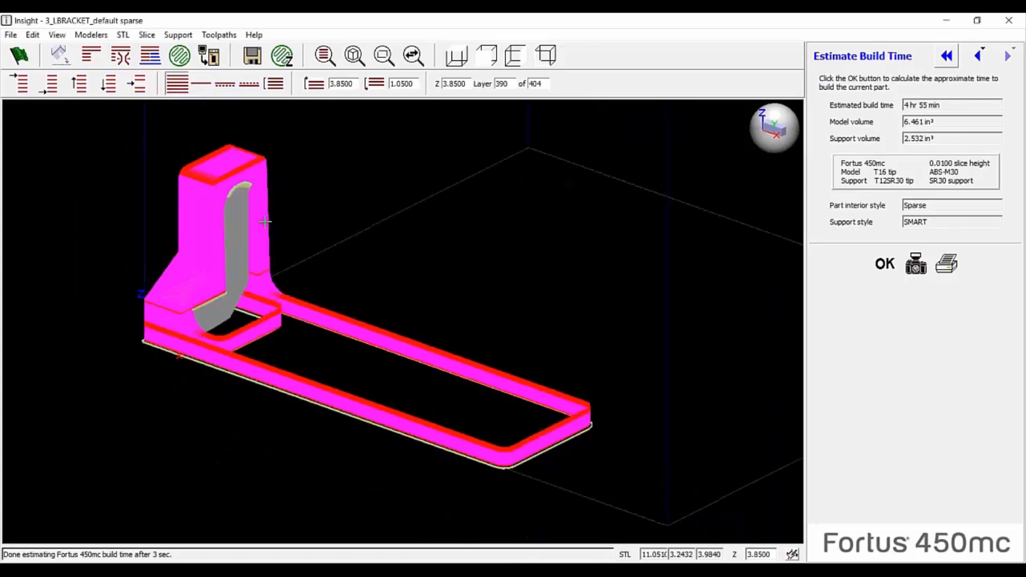
pyautogui.scroll(2, 265, 221)
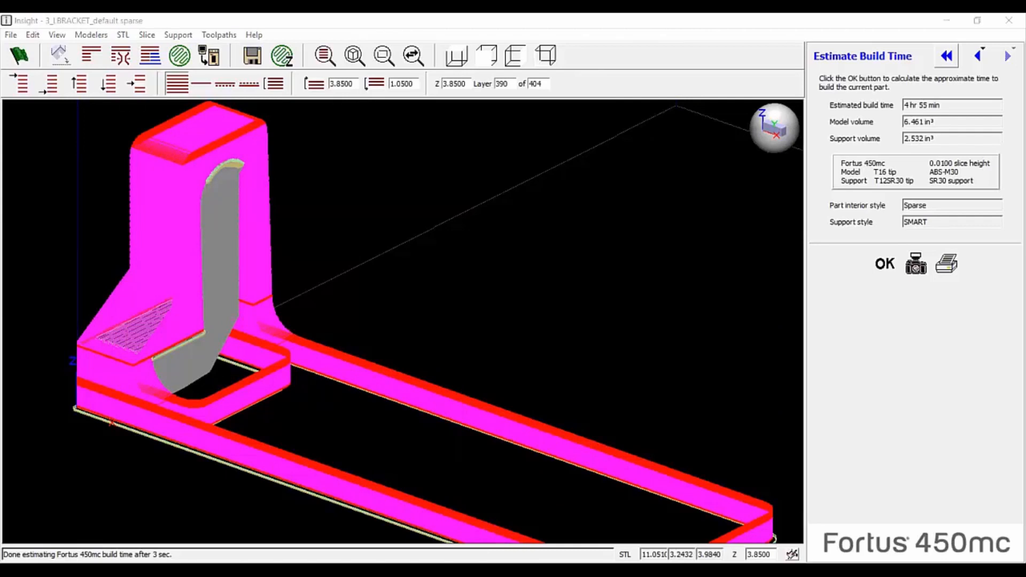
# Reopen the job 3_LBRACKET_default sparse.sjb without saving the current job
pyautogui.click(11, 34)
pyautogui.click(28, 48)
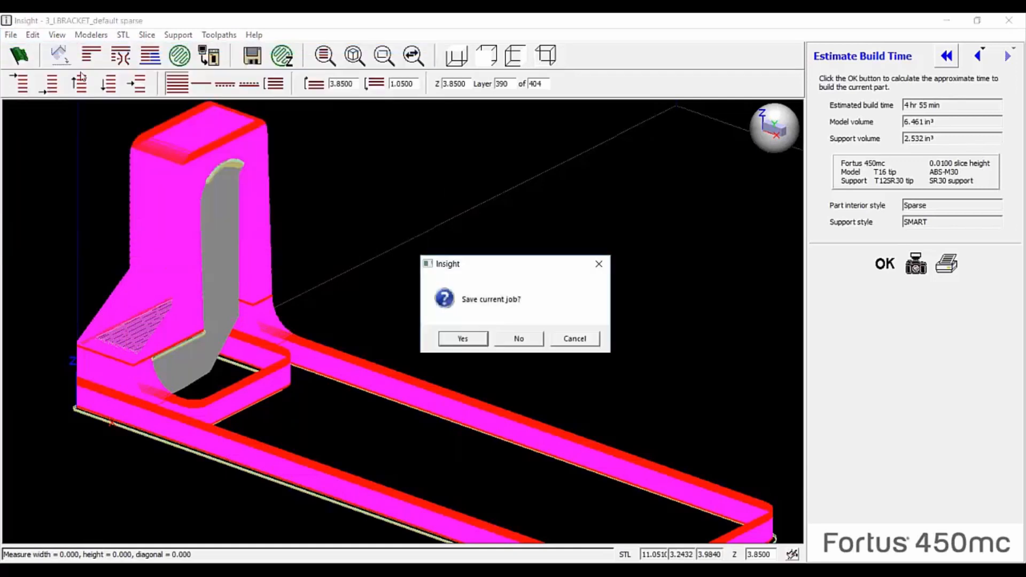
pyautogui.click(526, 344)
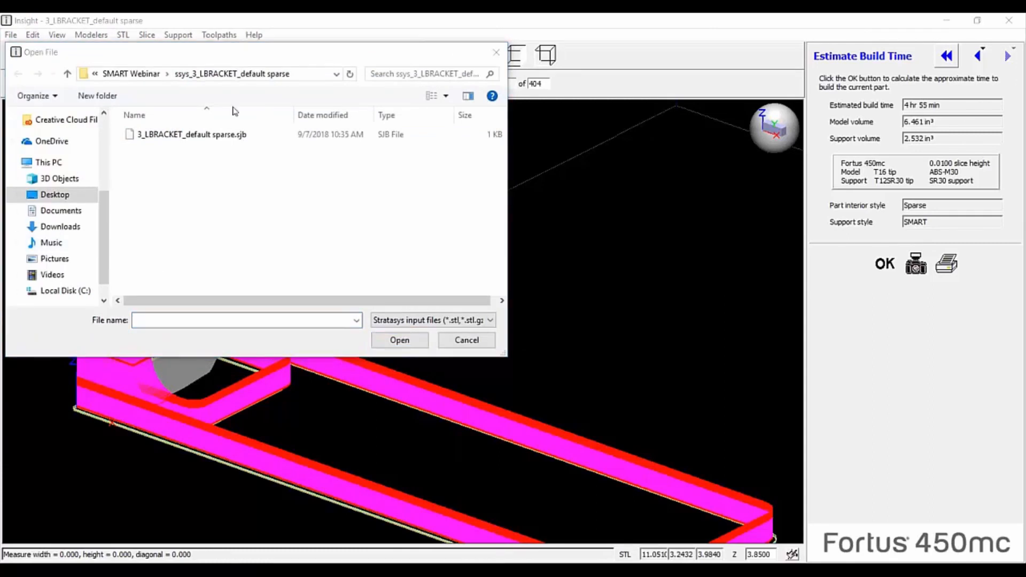
pyautogui.click(179, 134)
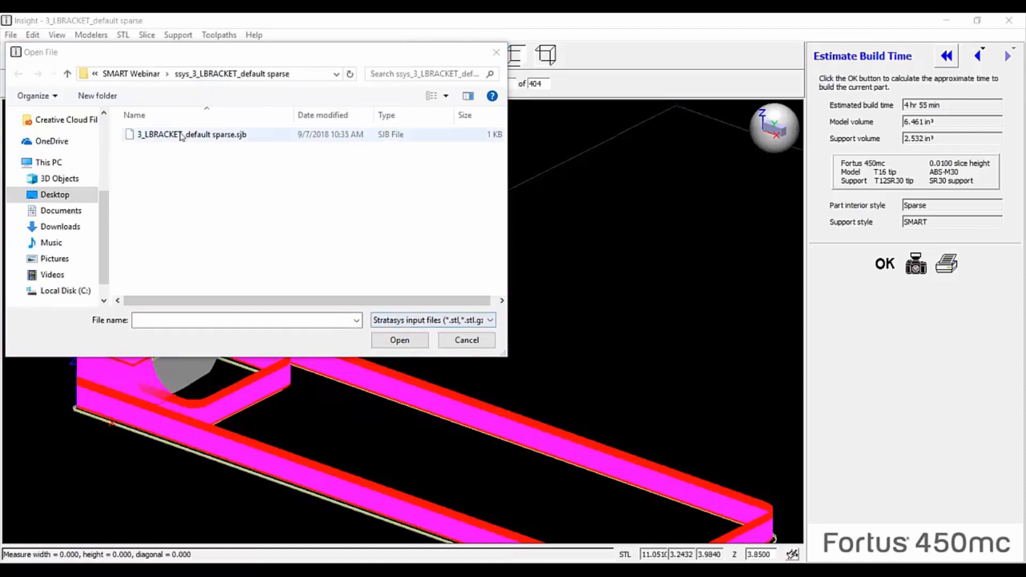
pyautogui.click(399, 341)
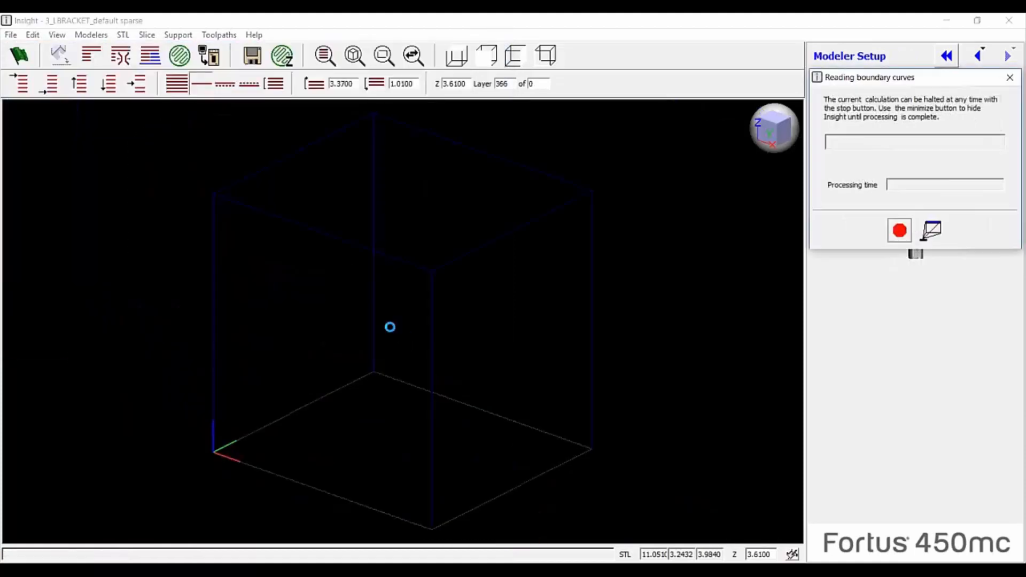
# Display all layers and examine the support running up the opening in the bracket's upright
pyautogui.click(178, 84)
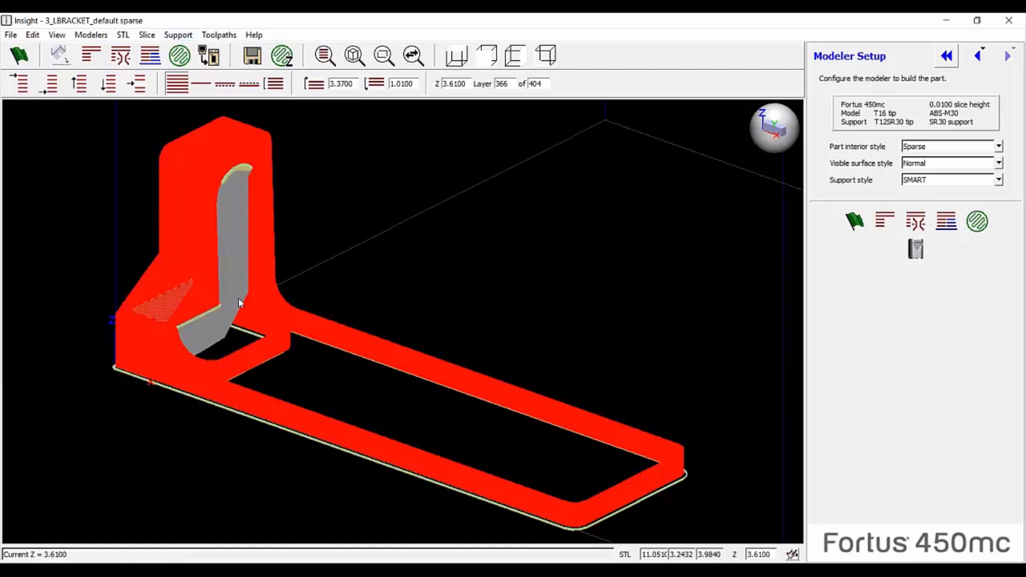
pyautogui.scroll(2, 243, 332)
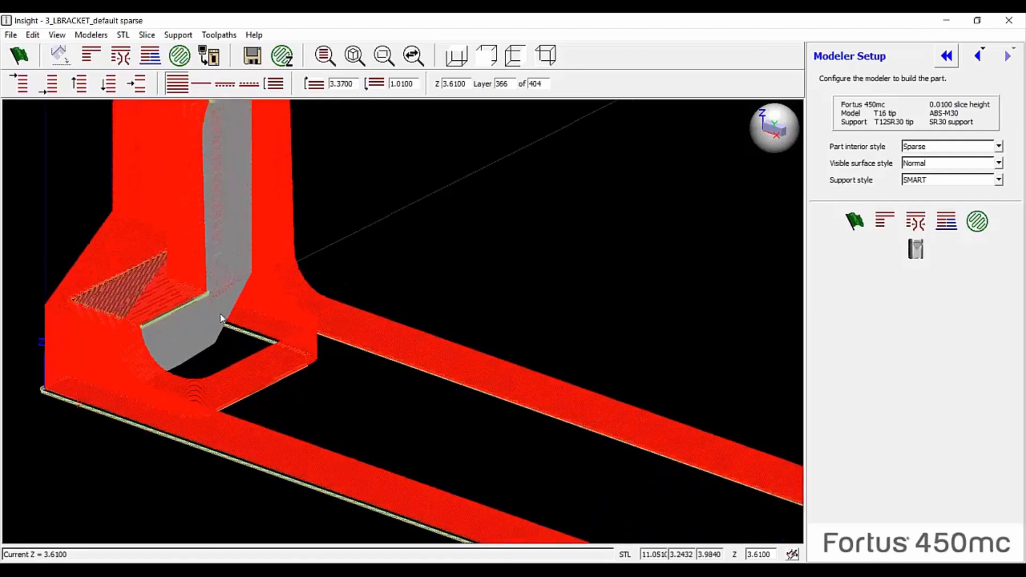
pyautogui.scroll(-2, 204, 312)
pyautogui.scroll(1, 209, 236)
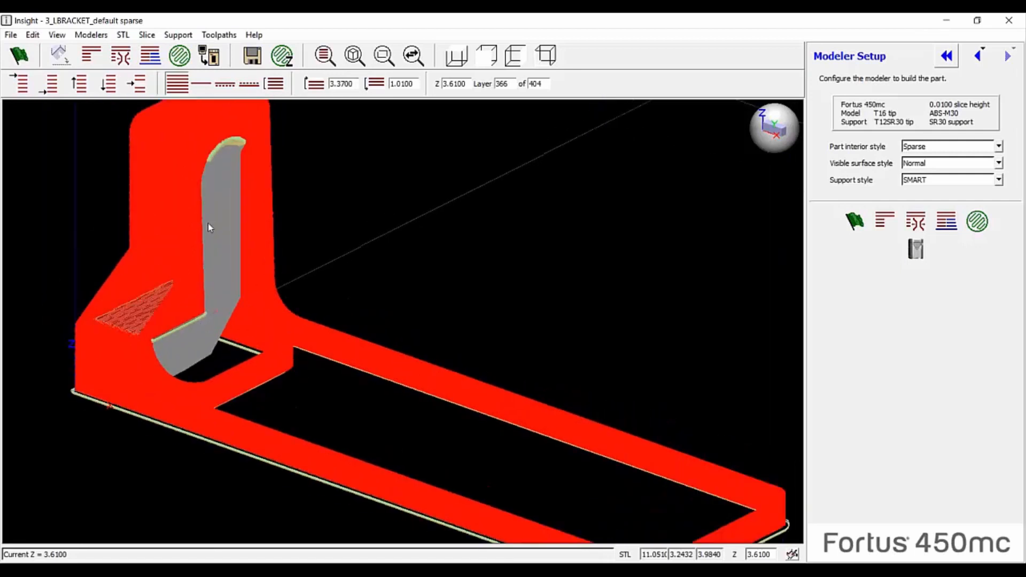
pyautogui.scroll(2, 233, 176)
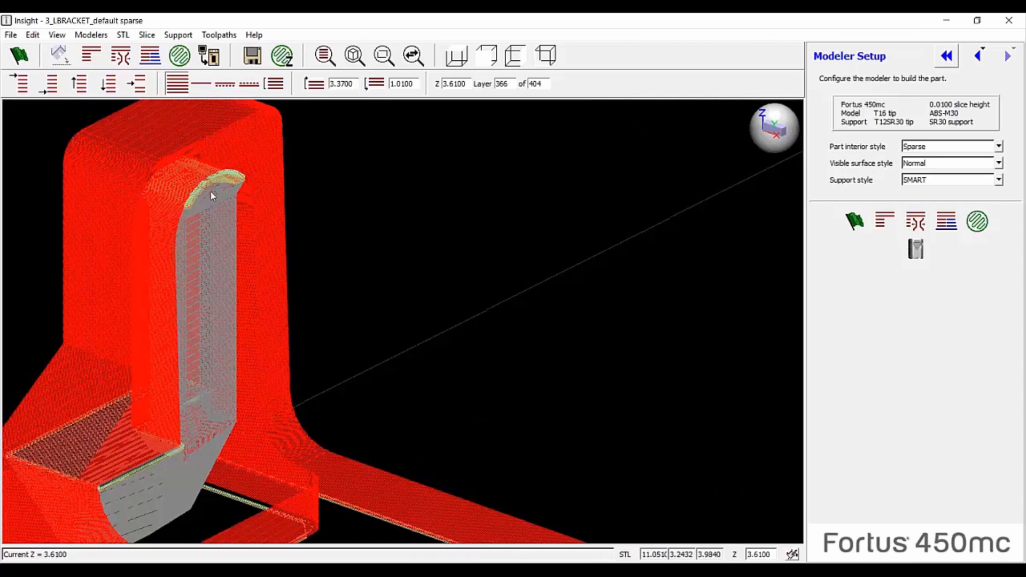
pyautogui.scroll(-1, 197, 334)
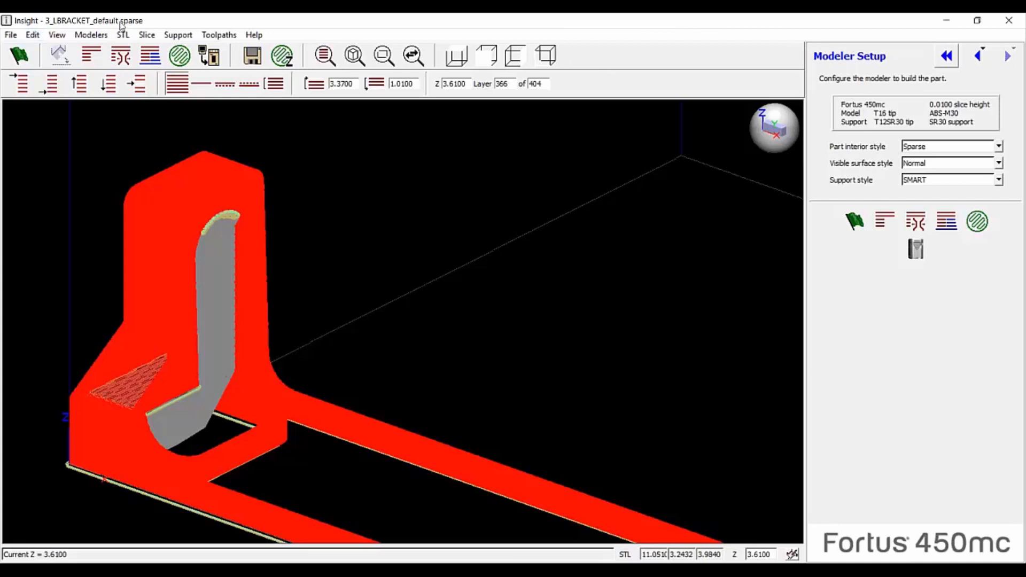
pyautogui.scroll(-4, 380, 217)
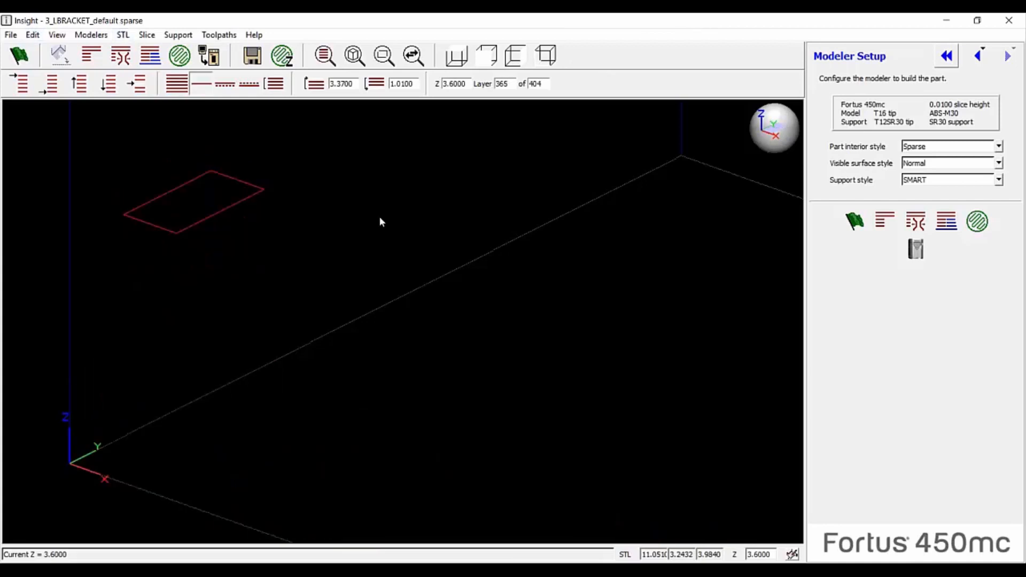
# Step through the single layers near the base of the upright to find a sectioning height at layer 105, Z 1.0000
pyautogui.click(52, 84)
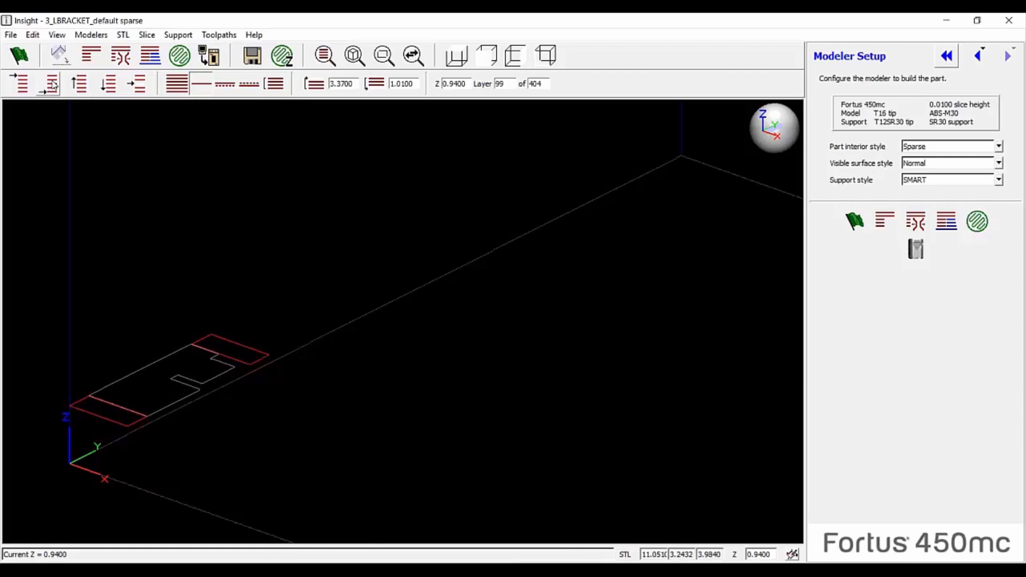
pyautogui.press('Down')
pyautogui.press('Down')
pyautogui.press('Down')
pyautogui.press('Down')
pyautogui.press('Down')
pyautogui.press('Down')
pyautogui.press('Down')
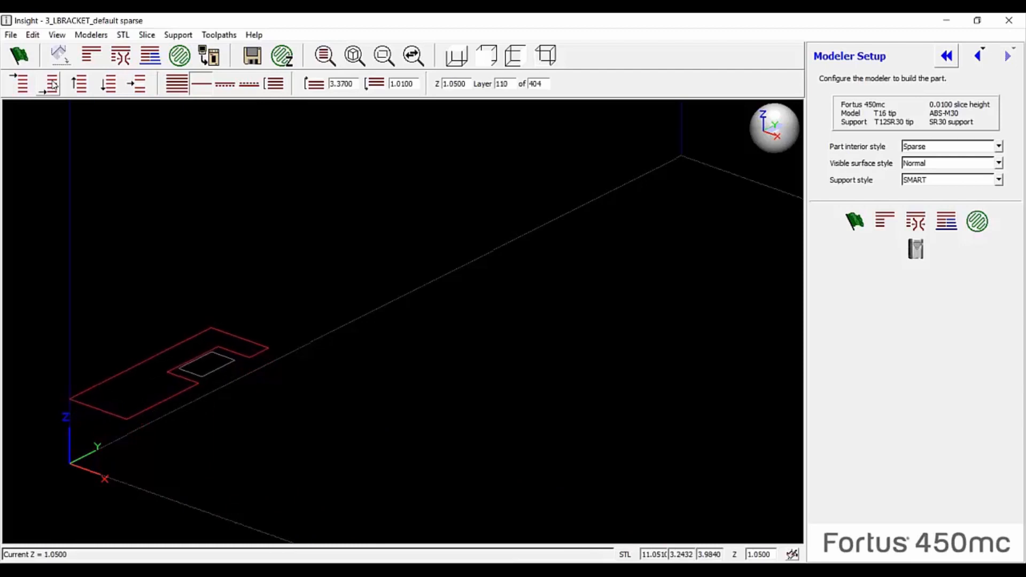
pyautogui.press('Down')
pyautogui.press('Down')
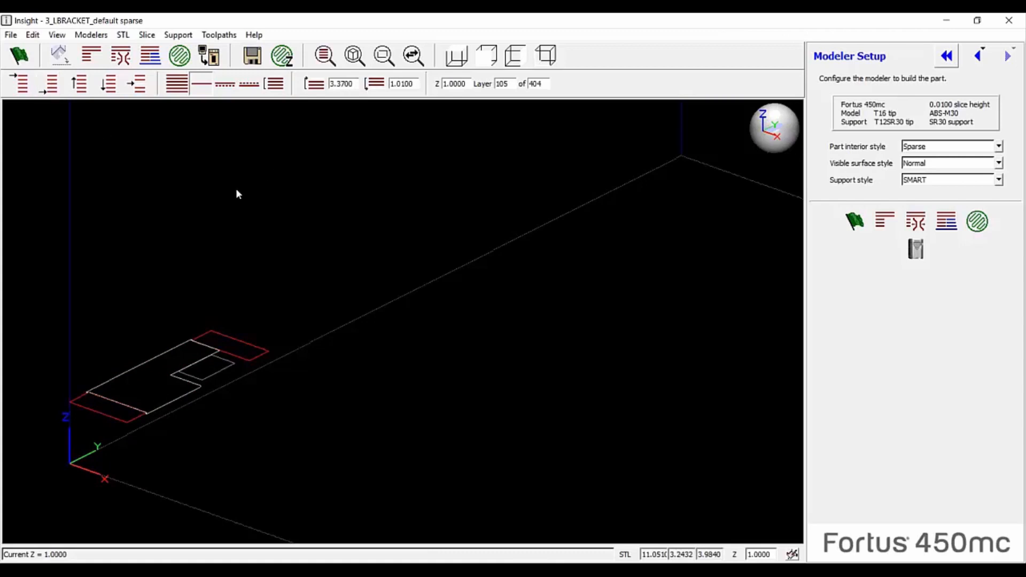
pyautogui.press('Down')
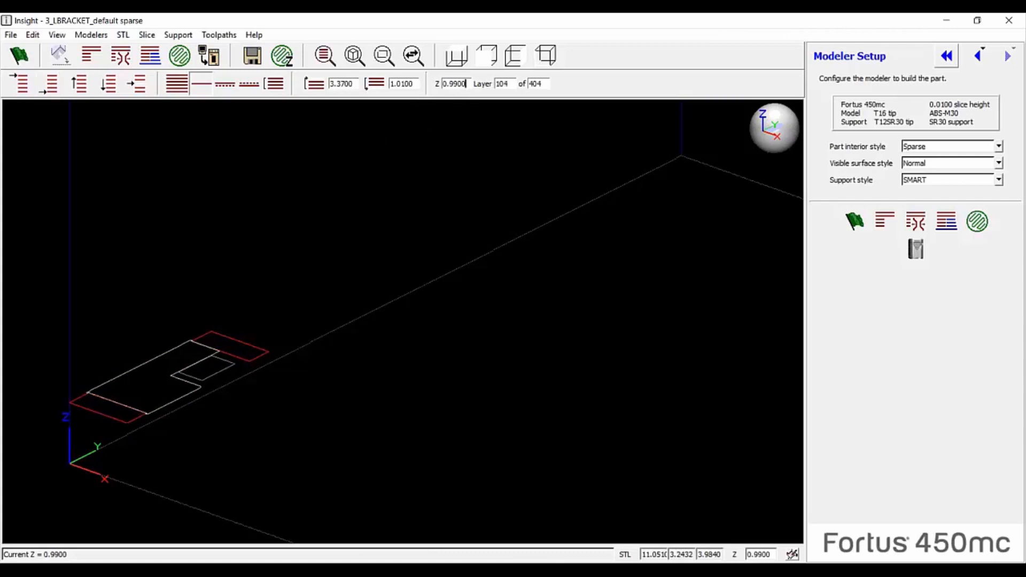
pyautogui.press('Up')
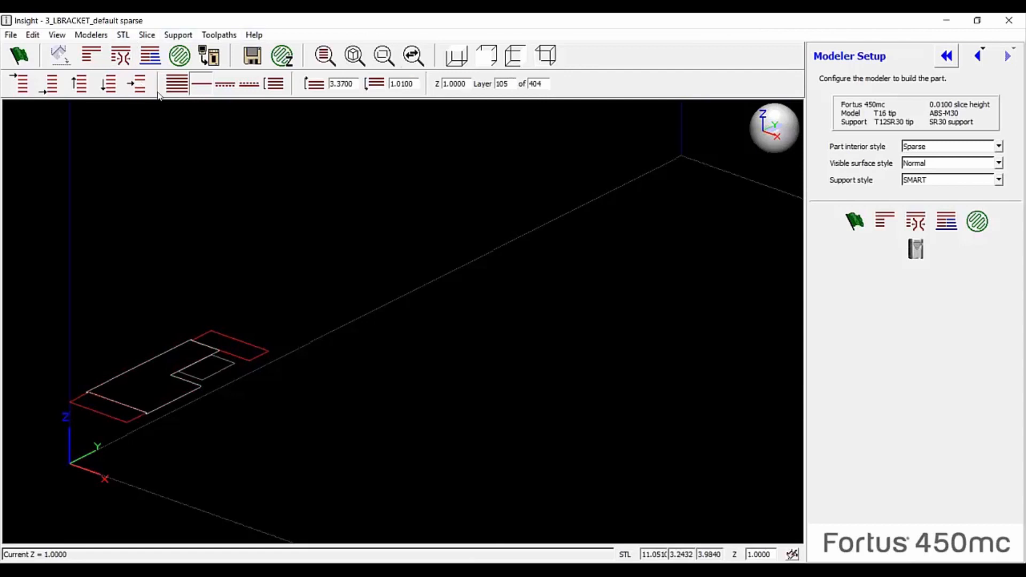
# Start a Section at Z of the slice curves with a section Z height of 1
pyautogui.click(147, 36)
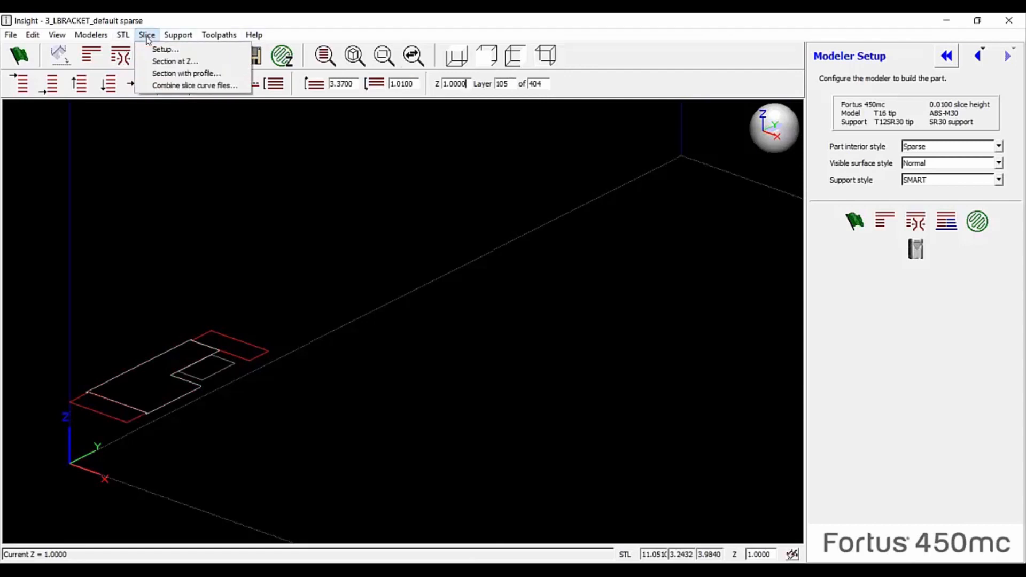
pyautogui.click(172, 62)
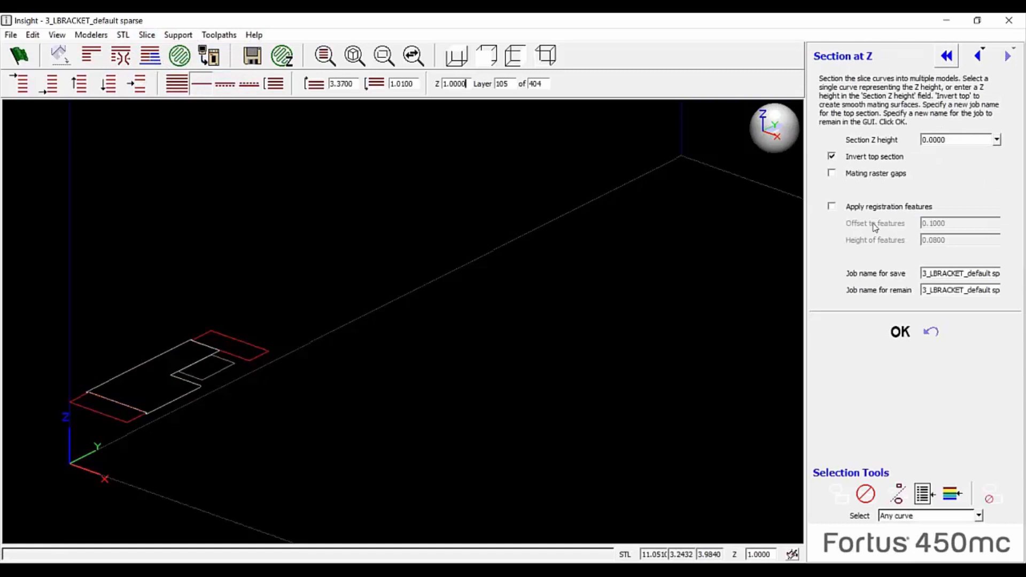
pyautogui.doubleClick(960, 139)
pyautogui.write('1')
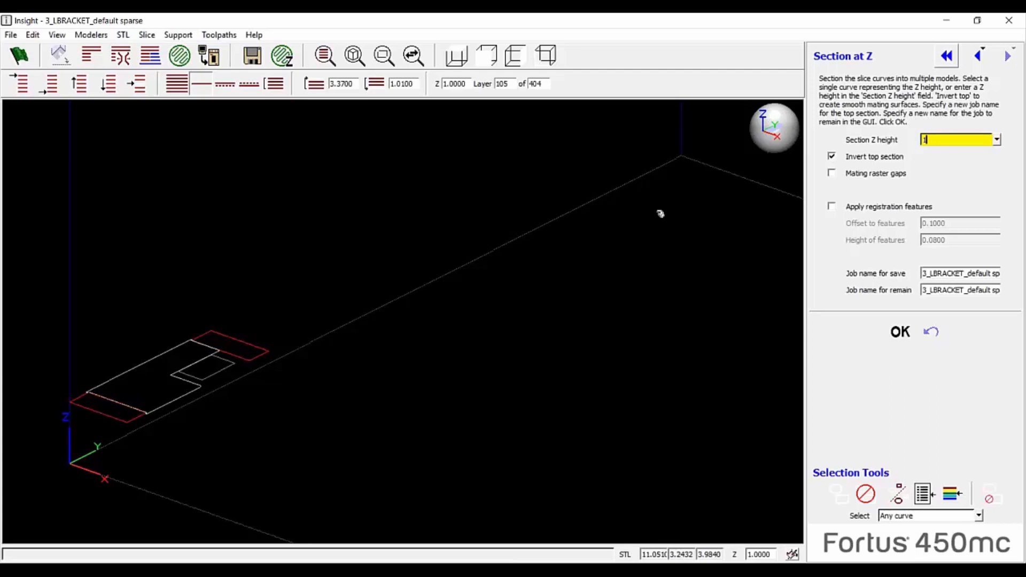
# Apply registration features to the section with an offset of 0.1000 and a height of 0.0800
pyautogui.click(833, 206)
pyautogui.click(833, 207)
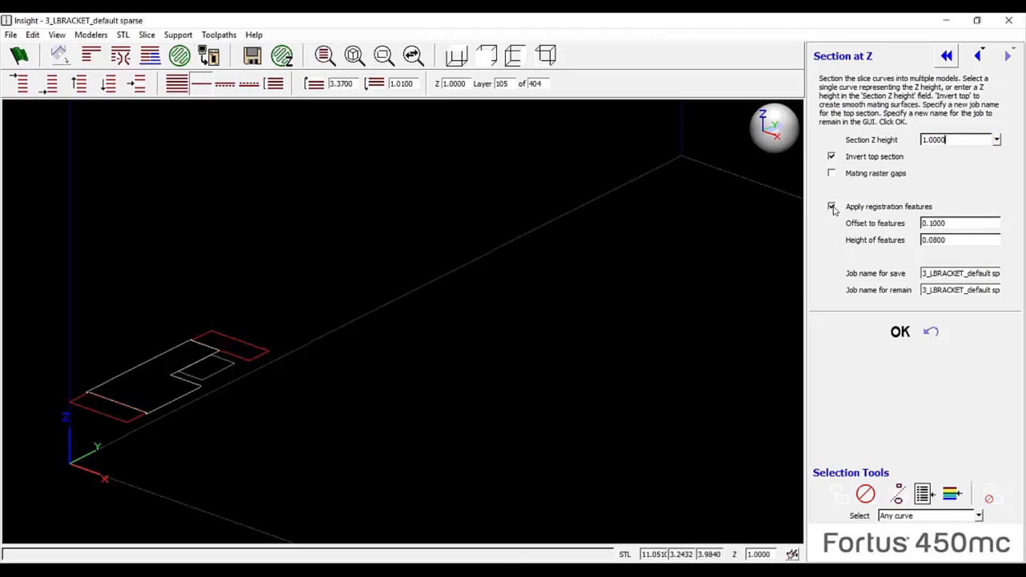
pyautogui.moveTo(953, 220); pyautogui.dragTo(925, 216)
pyautogui.write('0.1000')
pyautogui.press('Tab')
pyautogui.click(973, 239)
# Check the full job names for the saved top section and the remaining bottom section
pyautogui.press('Right')
pyautogui.press('Right')
pyautogui.press('Right')
pyautogui.press('Right')
pyautogui.press('Right')
pyautogui.press('Right')
pyautogui.press('Right')
pyautogui.press('Right')
pyautogui.press('Right')
pyautogui.press('Right')
pyautogui.press('Right')
pyautogui.press('Right')
pyautogui.press('Right')
pyautogui.press('Right')
pyautogui.press('Right')
pyautogui.press('Right')
pyautogui.press('Right')
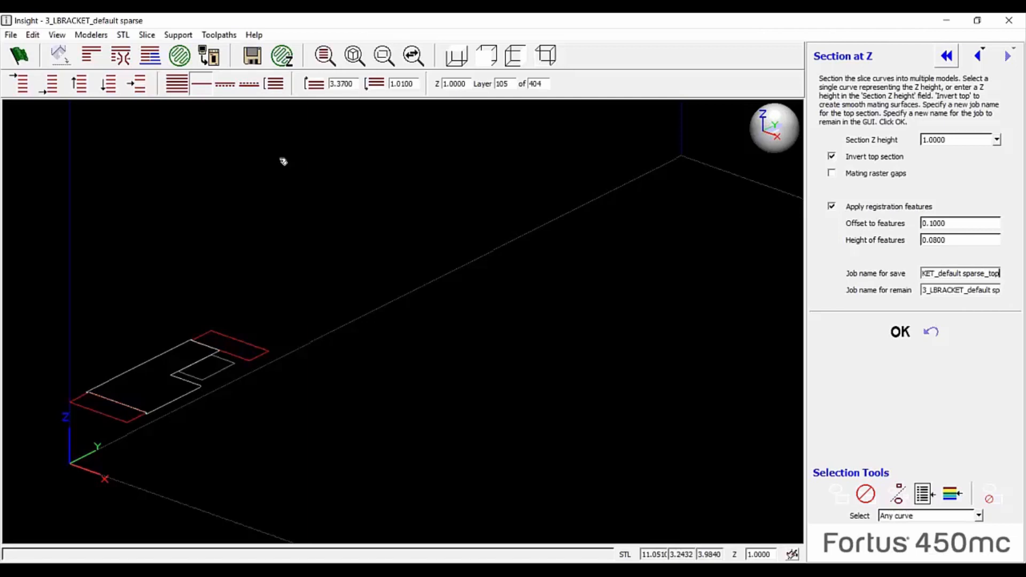
pyautogui.moveTo(990, 273); pyautogui.dragTo(1006, 273)
pyautogui.click(991, 290)
pyautogui.press('End')
pyautogui.moveTo(925, 292); pyautogui.dragTo(997, 298)
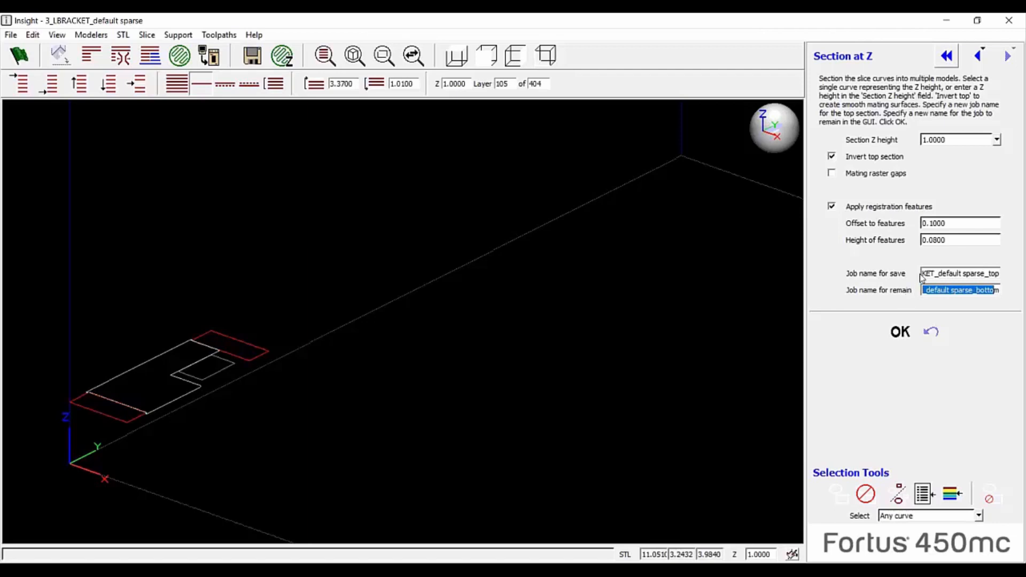
pyautogui.moveTo(925, 274); pyautogui.dragTo(1019, 273)
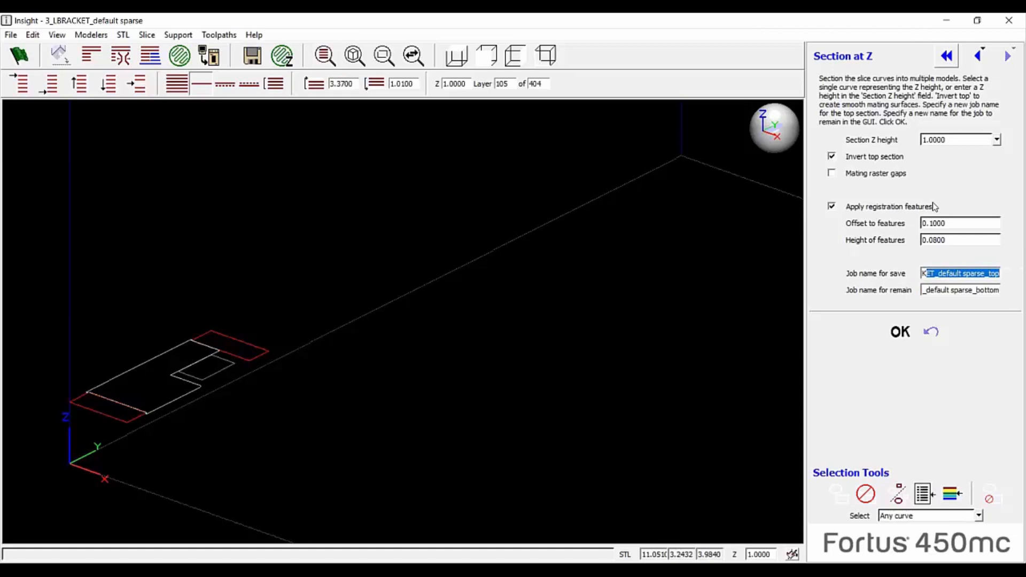
# Section the bracket into top and bottom jobs, removing the supports and acknowledging the saved job
pyautogui.click(901, 333)
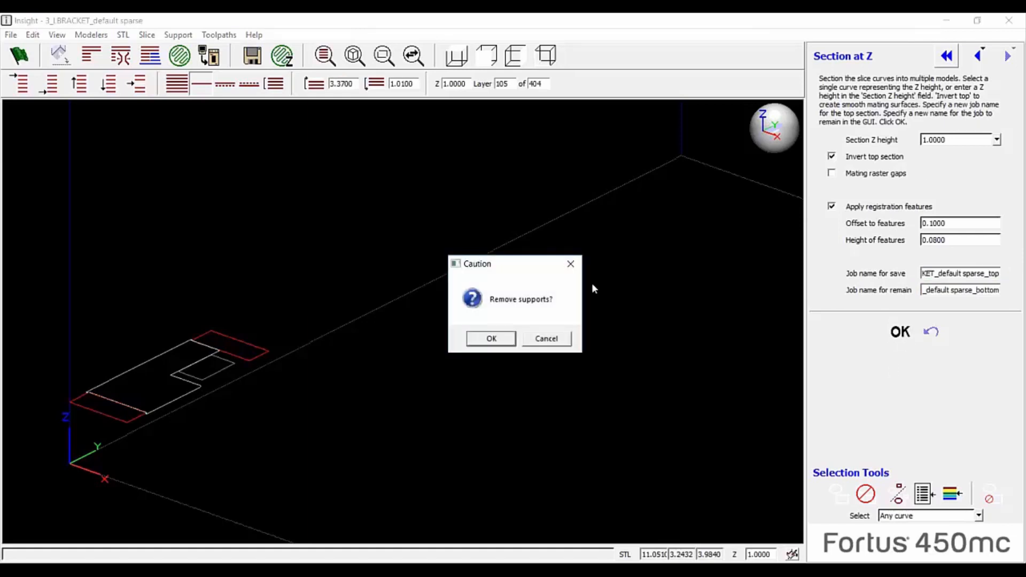
pyautogui.click(492, 340)
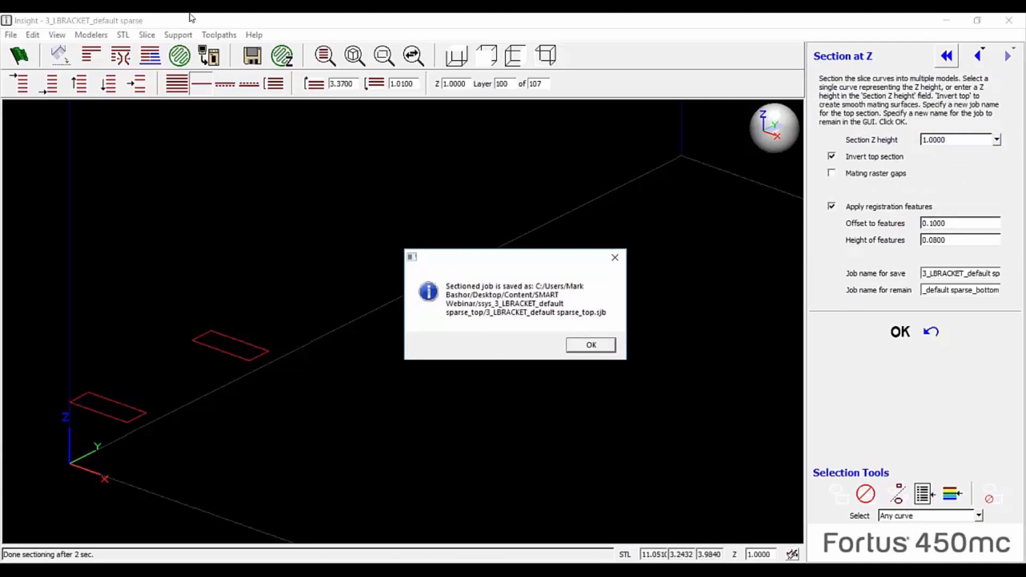
pyautogui.click(578, 346)
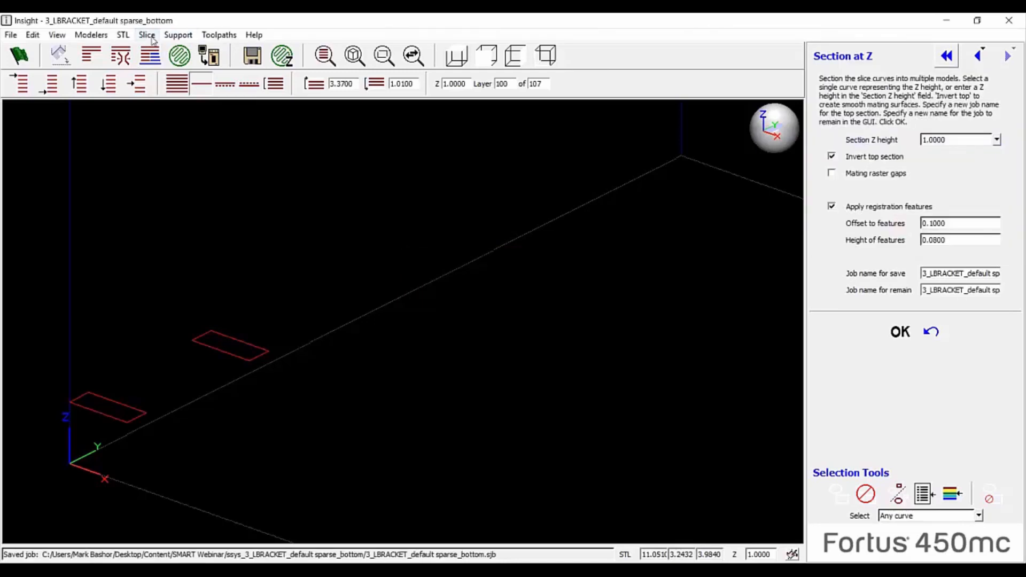
# Display all layers of the bottom section and examine the registration features on its mating surfaces up close
pyautogui.click(170, 85)
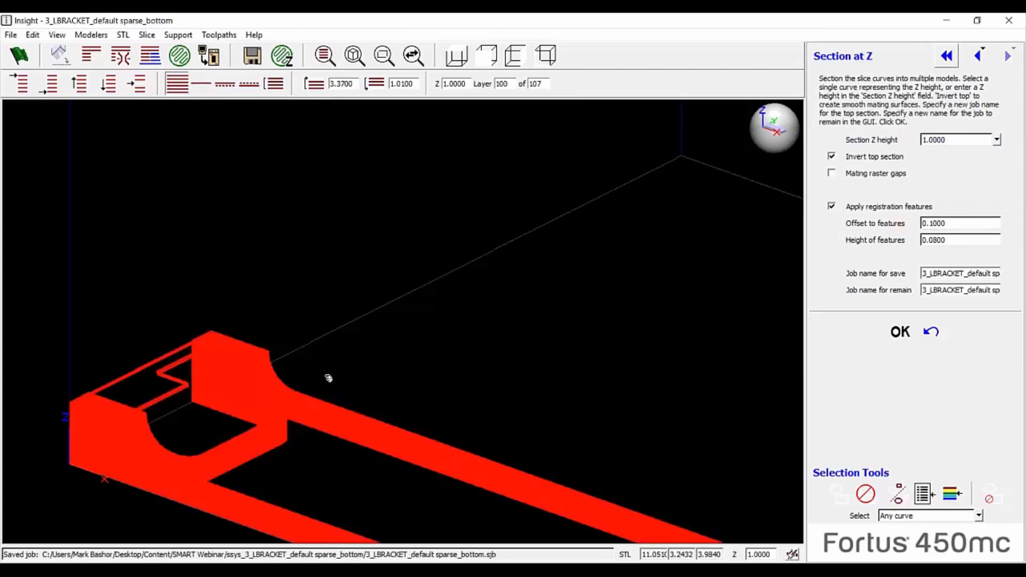
pyautogui.scroll(-1, 260, 325)
pyautogui.moveTo(262, 327); pyautogui.dragTo(142, 383, button='middle')
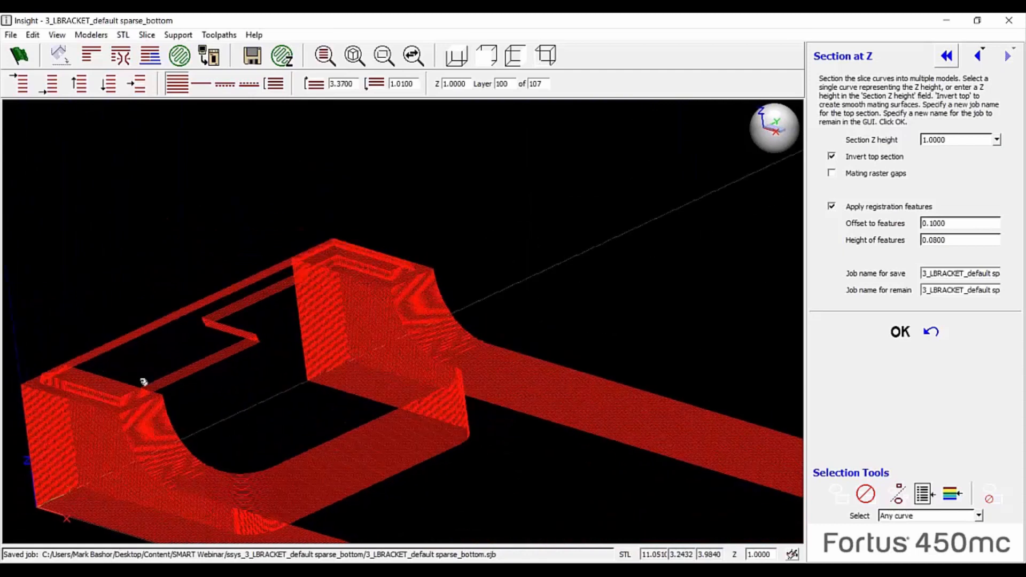
# Select the registration feature curves on the bottom section's mating surfaces to inspect their outline
pyautogui.scroll(3, 153, 378)
pyautogui.scroll(1, 232, 321)
pyautogui.scroll(-2, 364, 304)
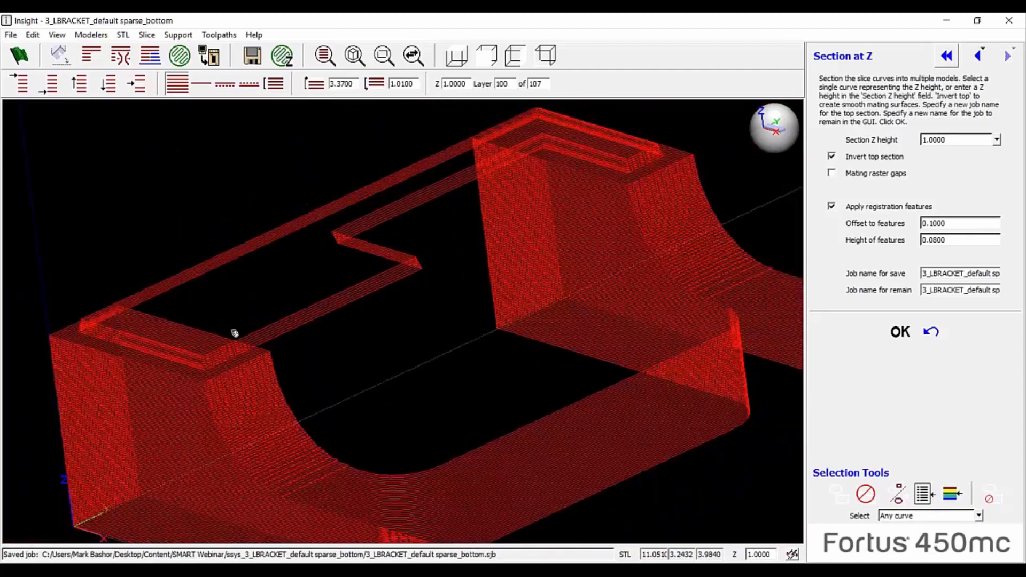
pyautogui.moveTo(280, 343); pyautogui.dragTo(345, 298)
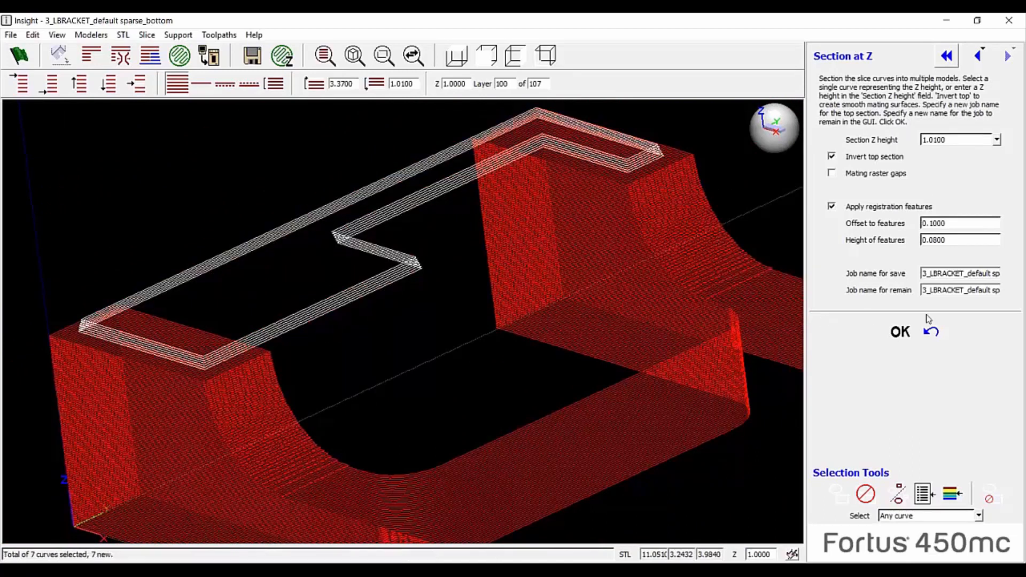
# Reopen the original unsectioned job 3_LBRACKET_default sparse.sjb from its folder in SMART Webinar
pyautogui.click(11, 34)
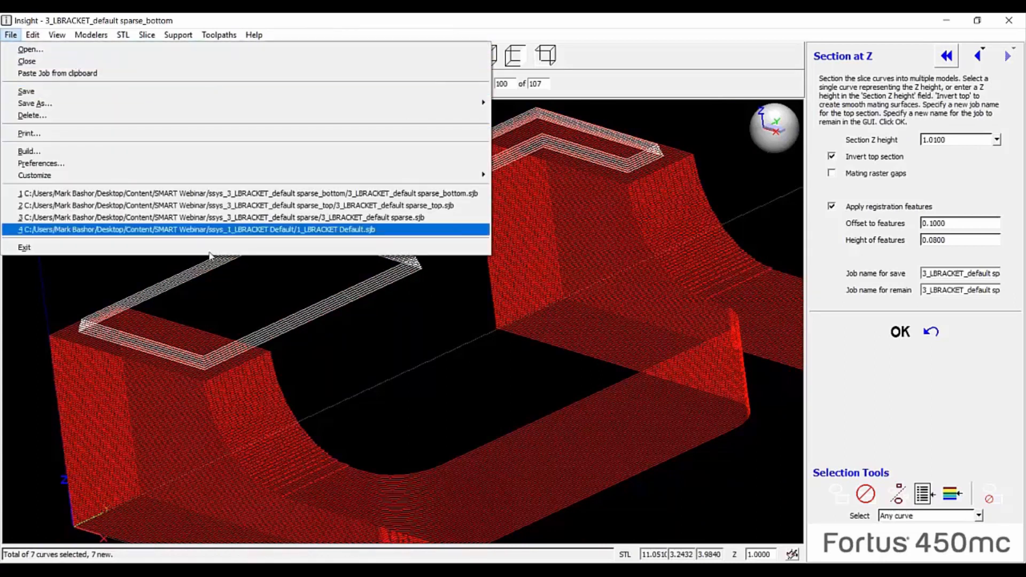
pyautogui.click(11, 35)
pyautogui.click(10, 35)
pyautogui.click(24, 52)
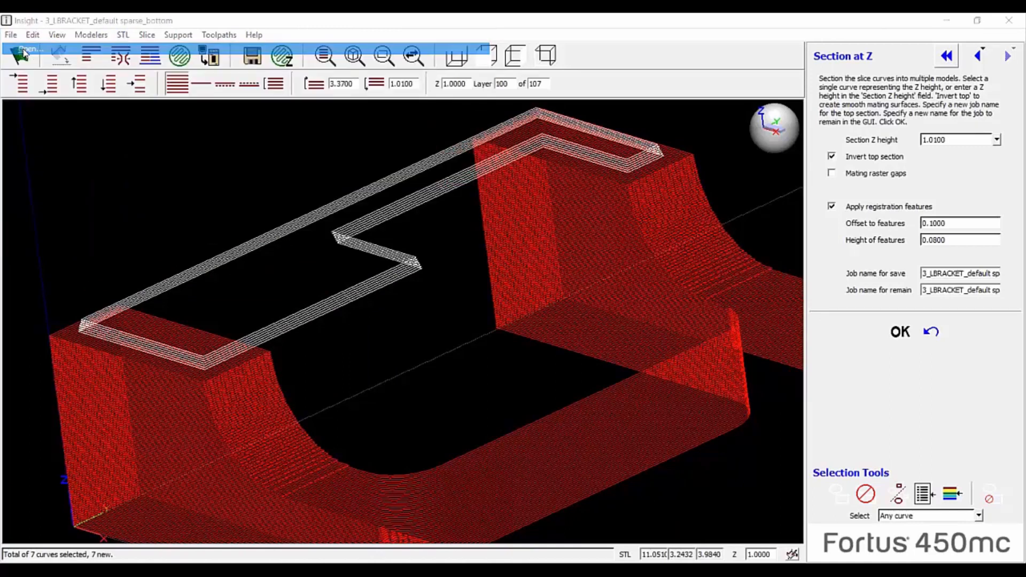
pyautogui.click(135, 73)
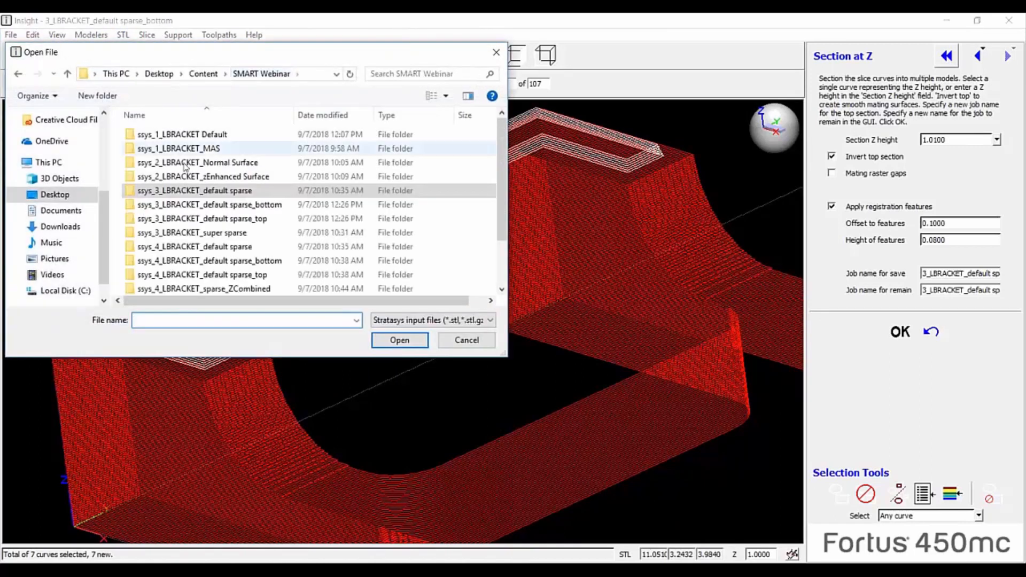
pyautogui.doubleClick(197, 190)
pyautogui.click(176, 134)
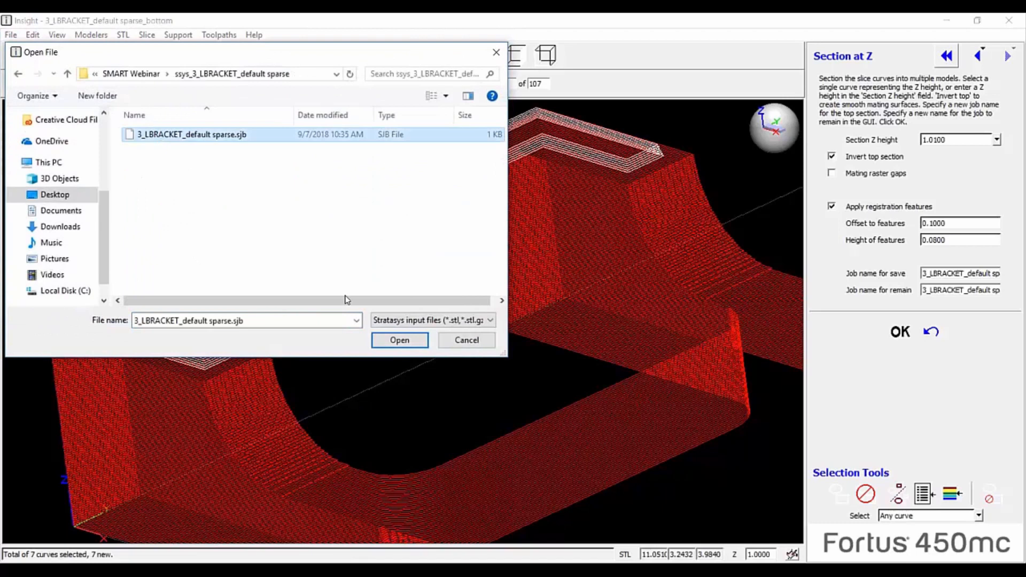
pyautogui.click(398, 340)
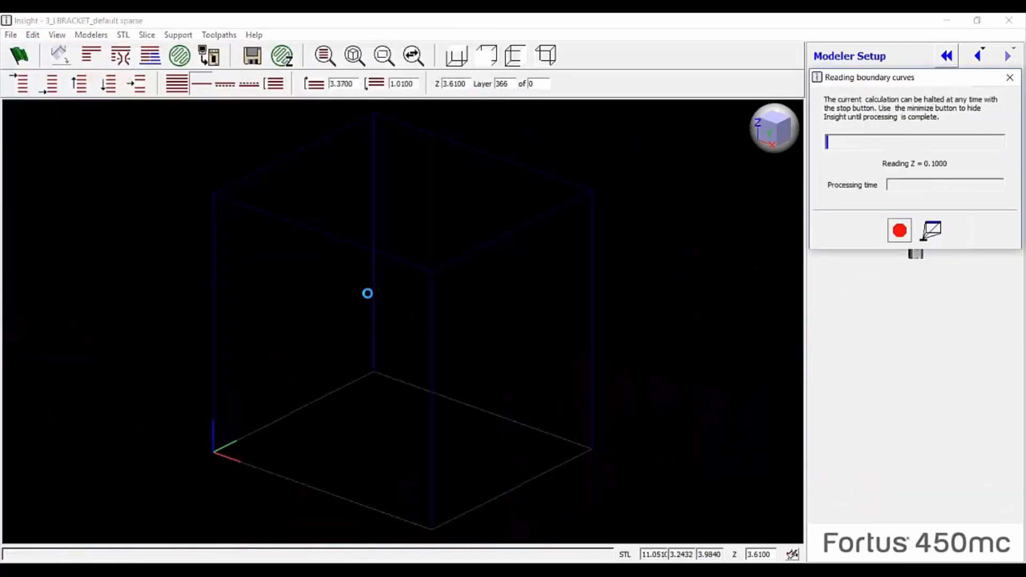
# Start a section at Z on the bracket and set the section Z height to 0.9500
pyautogui.click(147, 35)
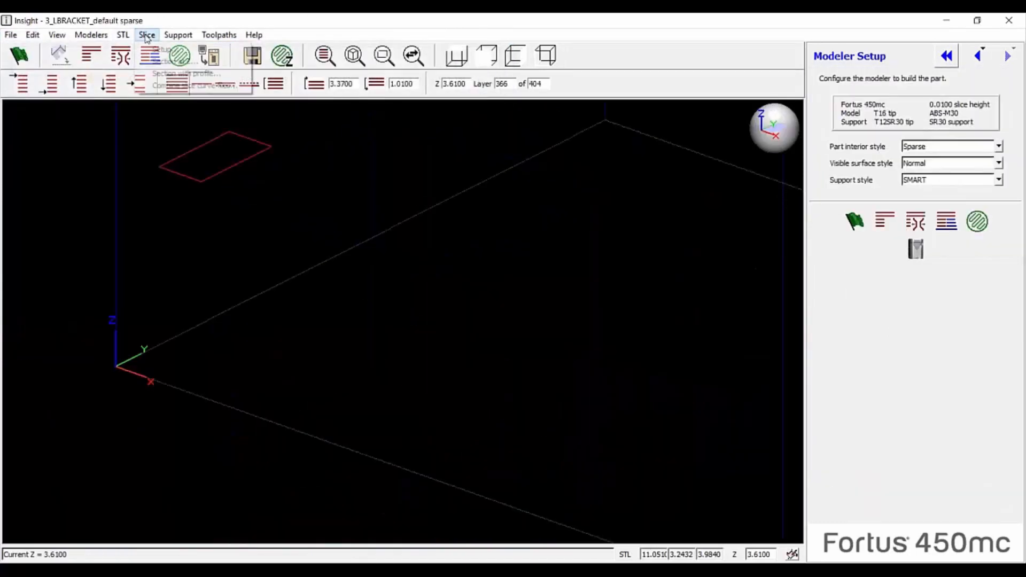
pyautogui.click(156, 66)
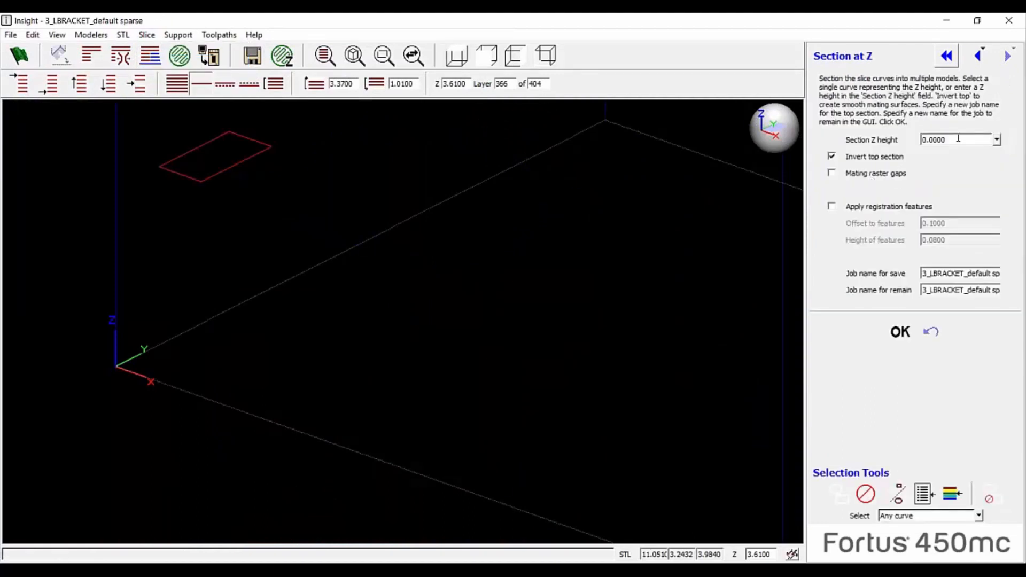
pyautogui.press('BackSpace')
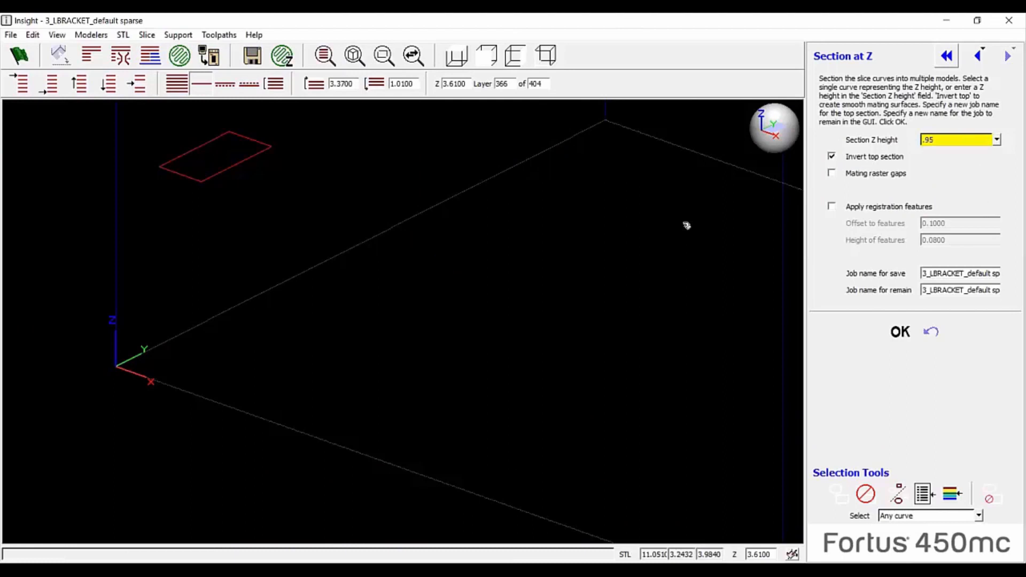
# Section the bracket with registration features into top and bottom jobs, removing the supports and overwriting both existing jobs
pyautogui.click(907, 340)
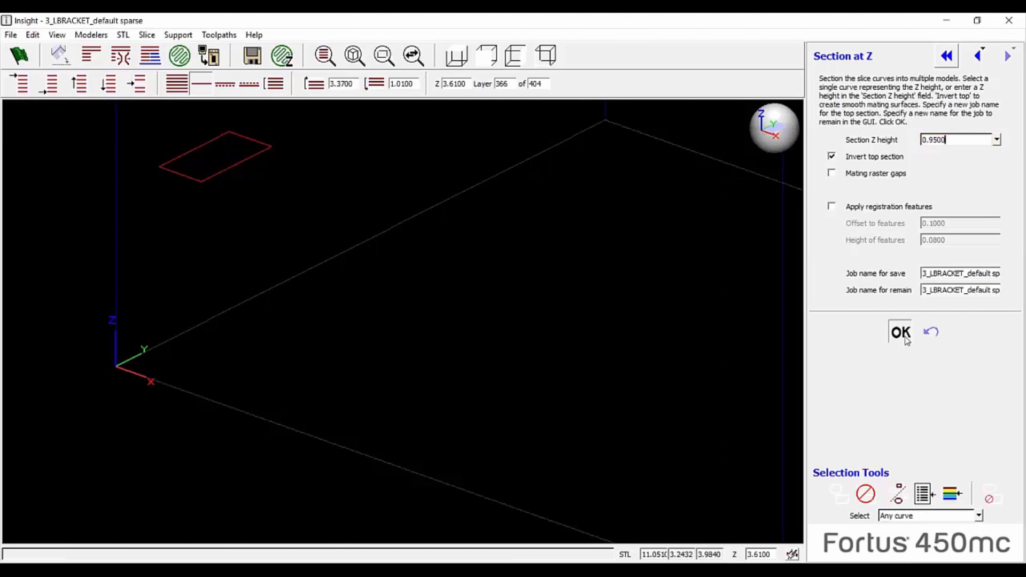
pyautogui.click(488, 339)
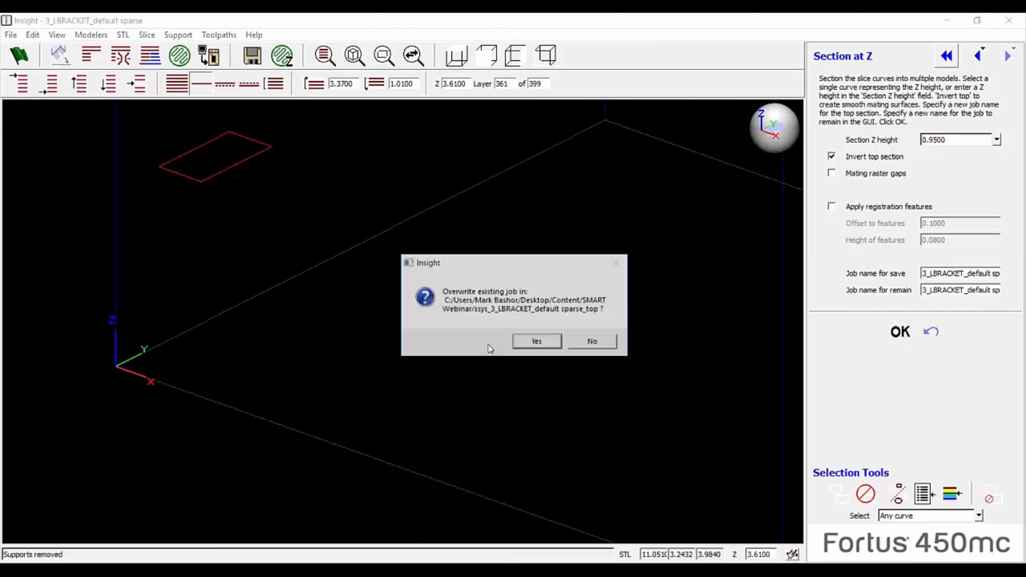
pyautogui.click(532, 344)
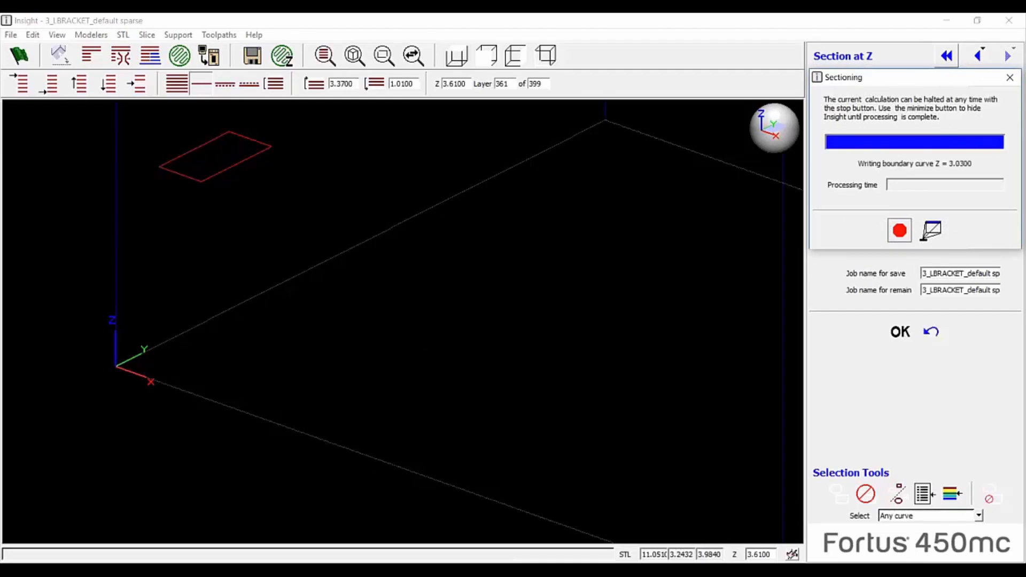
pyautogui.click(590, 345)
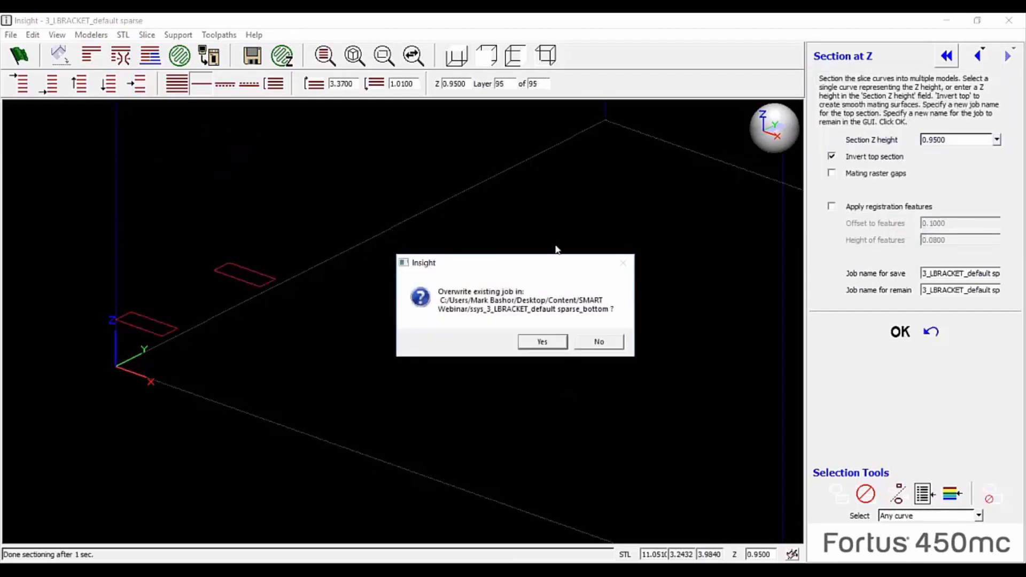
pyautogui.click(541, 340)
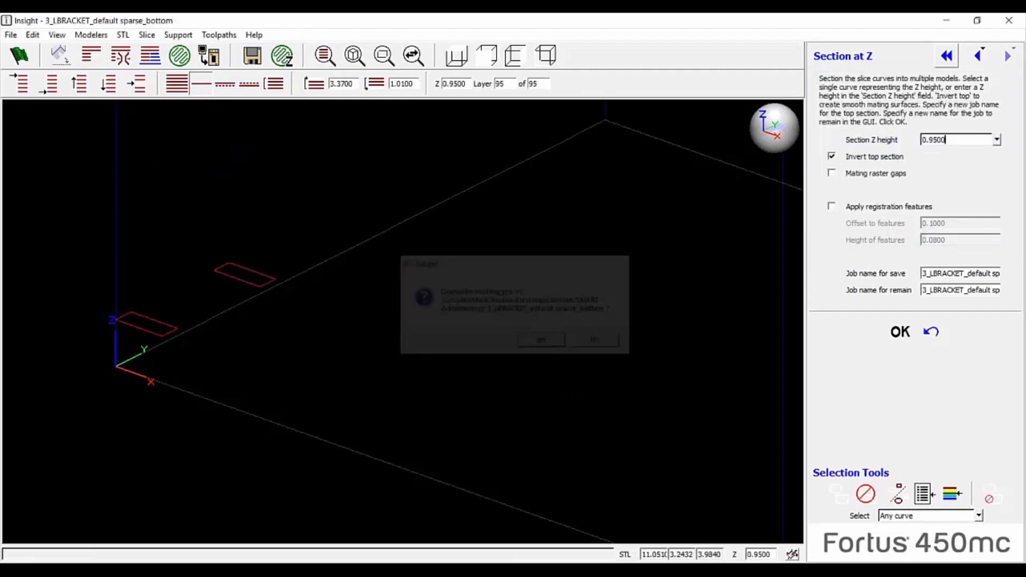
pyautogui.click(541, 341)
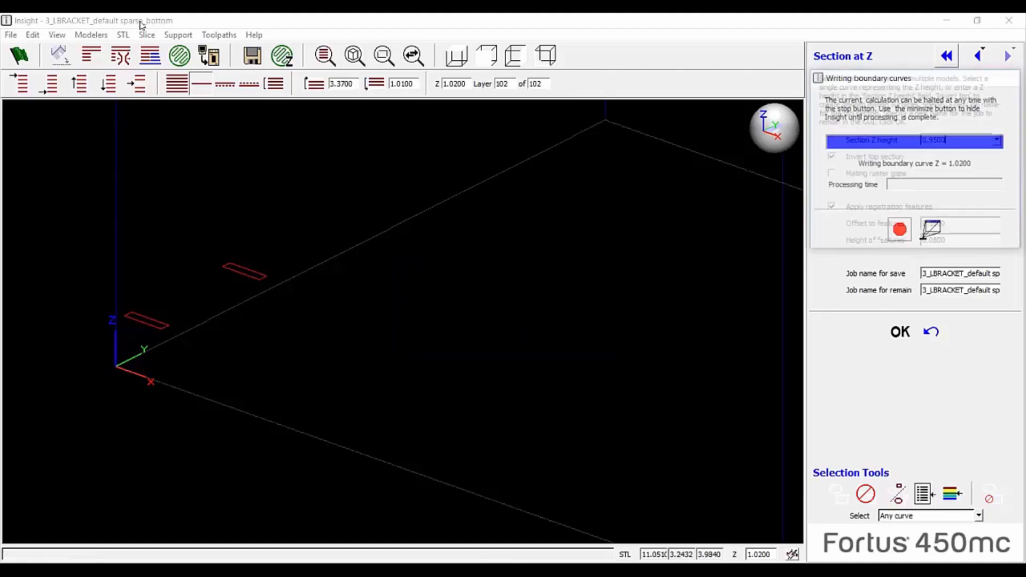
# Show all layers of the new bottom section and examine the closed registration features on its uprights
pyautogui.click(176, 83)
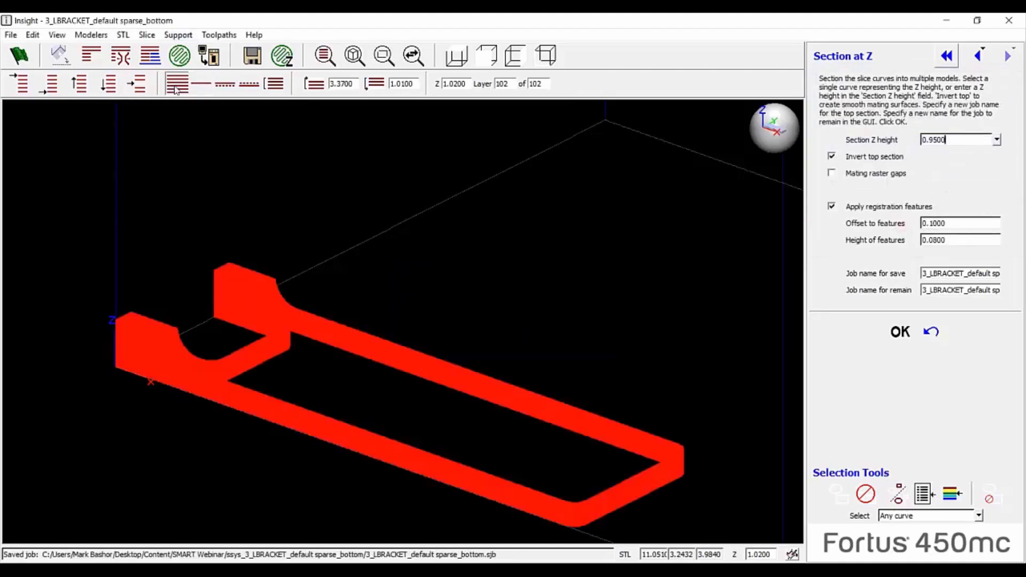
pyautogui.scroll(5, 217, 270)
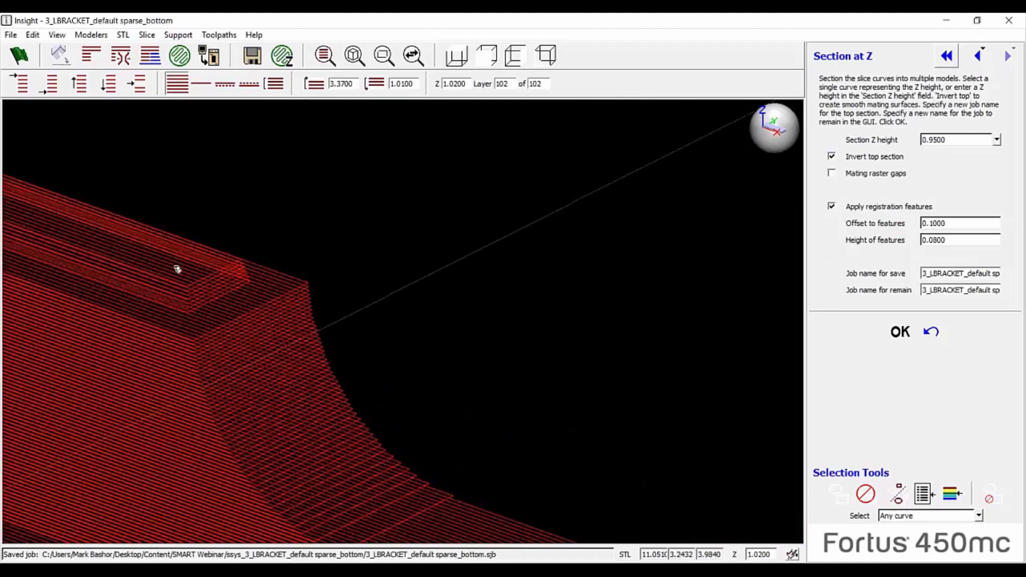
pyautogui.scroll(-4, 227, 275)
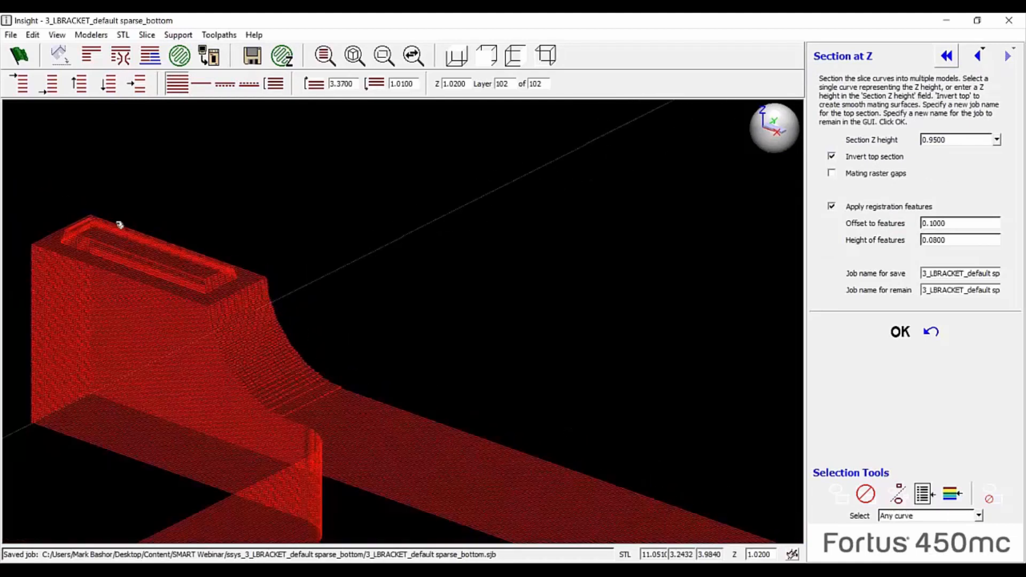
pyautogui.scroll(4, 179, 273)
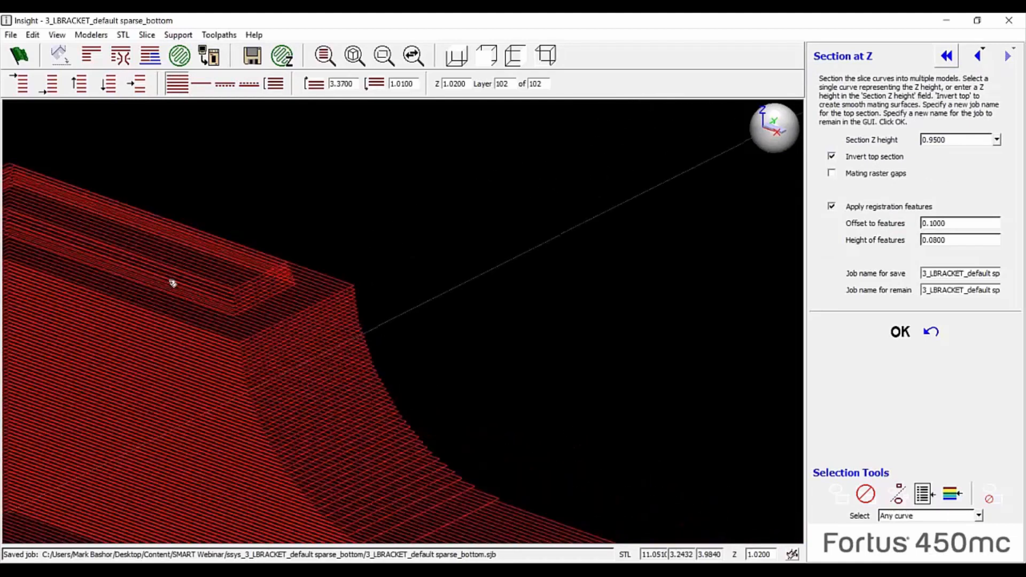
pyautogui.scroll(-3, 210, 307)
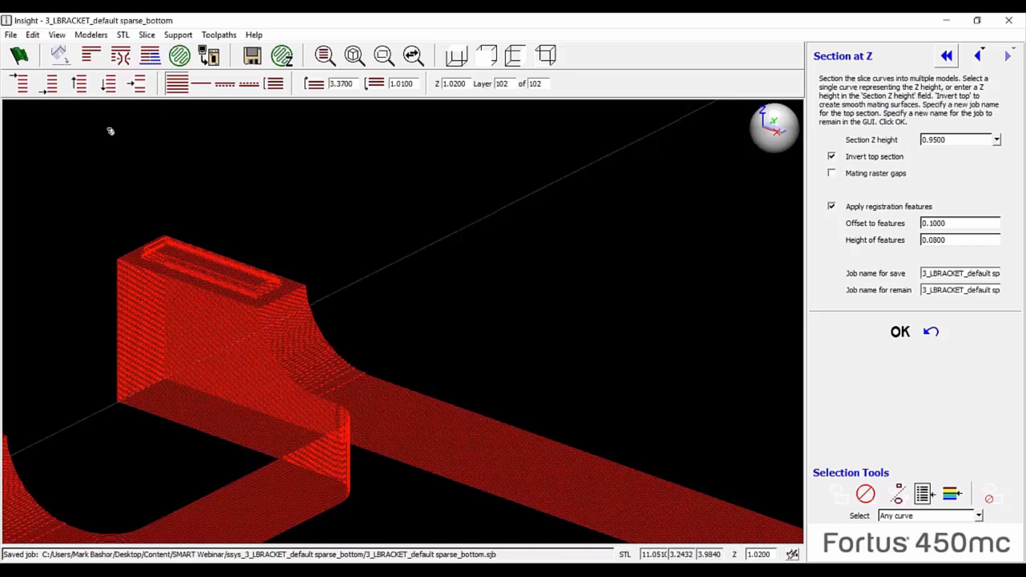
pyautogui.scroll(-1, 176, 258)
pyautogui.scroll(-2, 177, 258)
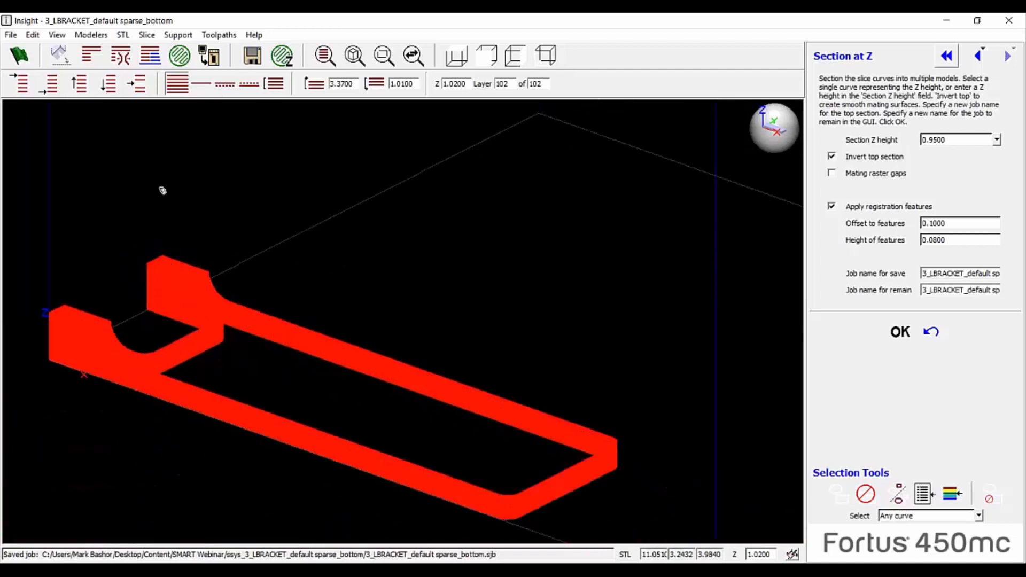
# Combine the slice curves of 3_LBRACKET_default sparse_top.sjb with the bottom section, using the groups from the slice file
pyautogui.click(146, 35)
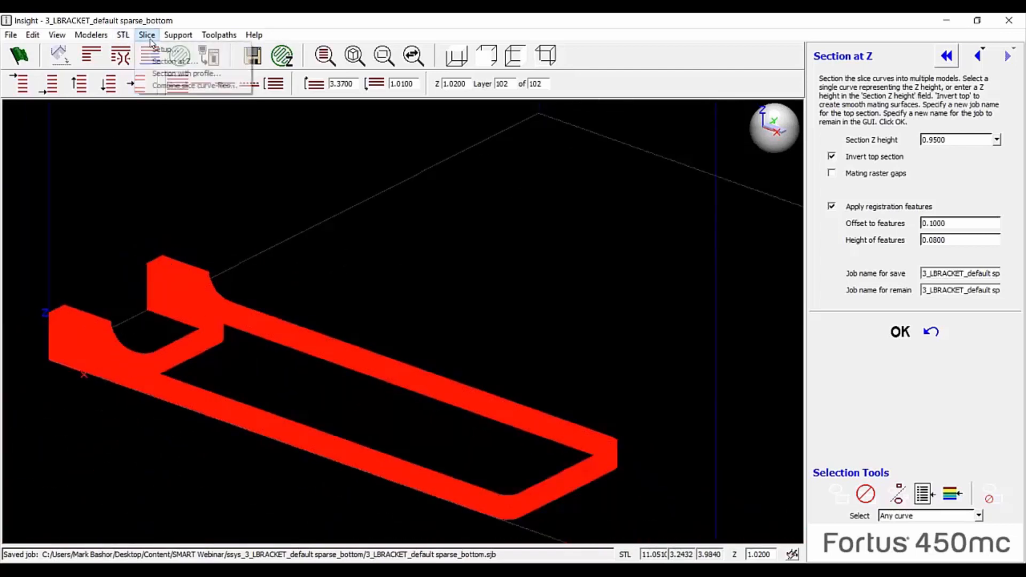
pyautogui.click(165, 86)
pyautogui.click(1007, 123)
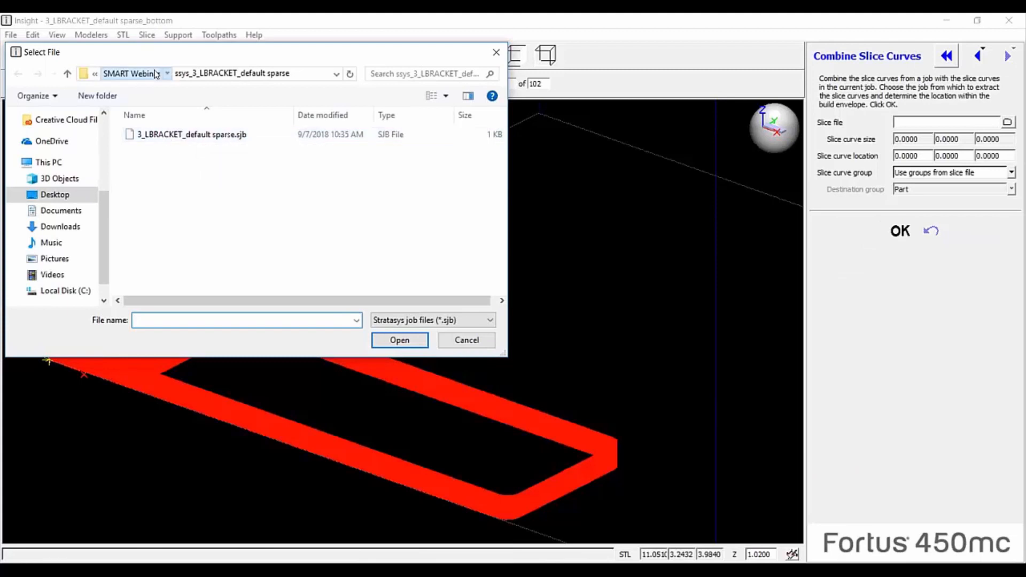
pyautogui.click(131, 73)
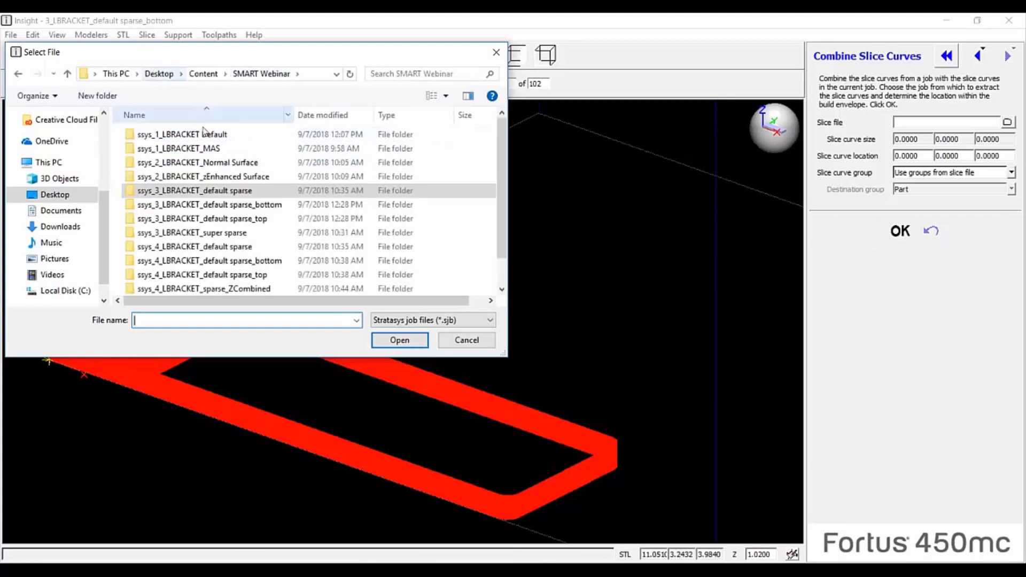
pyautogui.doubleClick(209, 219)
pyautogui.click(180, 137)
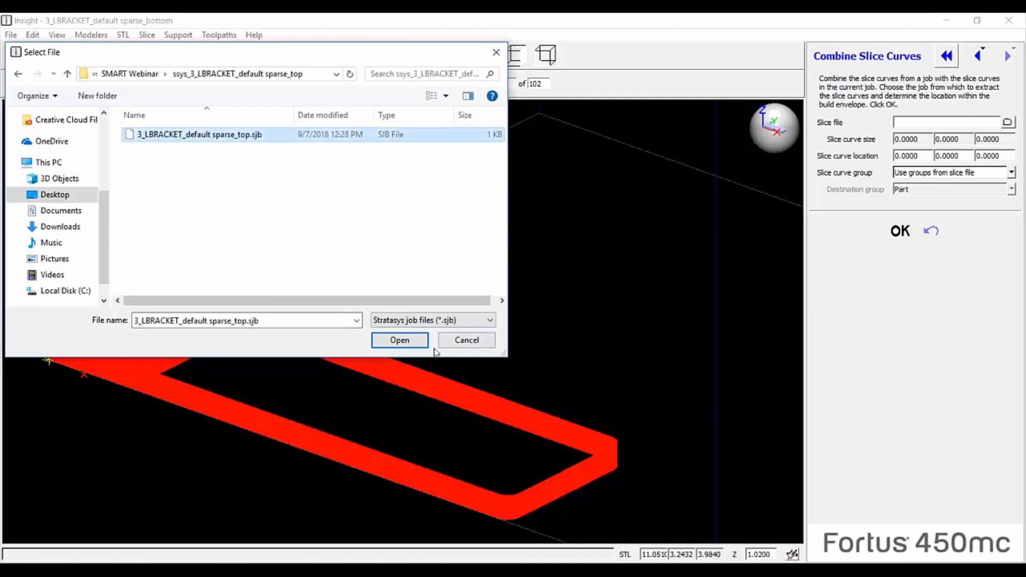
pyautogui.click(398, 340)
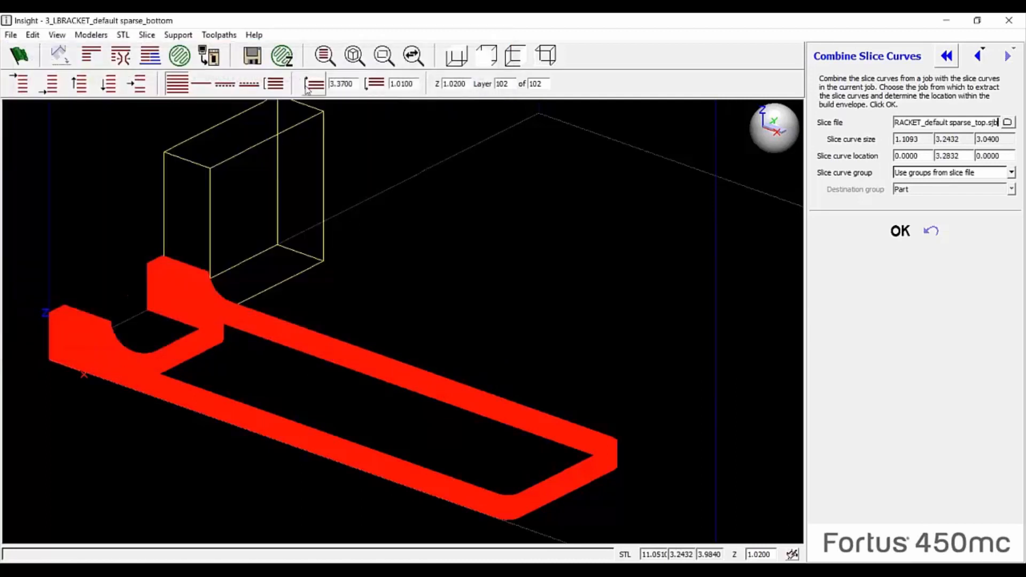
pyautogui.click(898, 232)
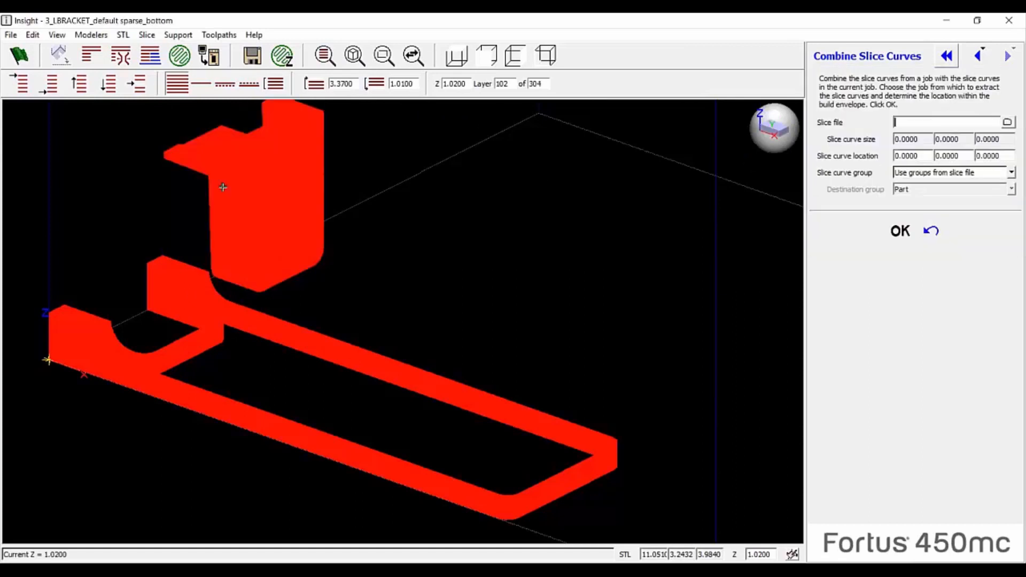
# Generate SMART supports for the combined top and bottom sections
pyautogui.click(411, 264)
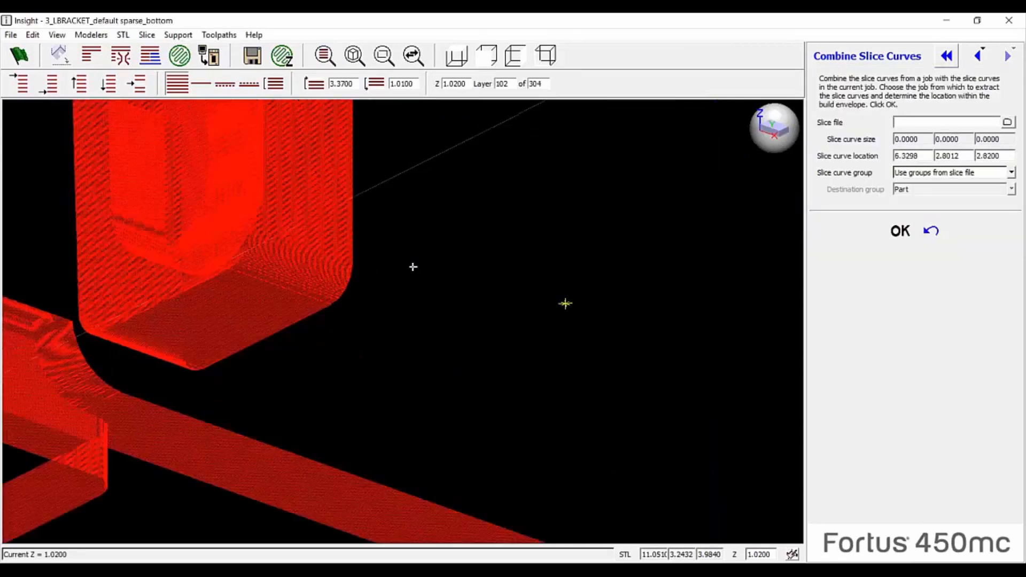
pyautogui.scroll(5, 370, 197)
pyautogui.scroll(5, 219, 192)
pyautogui.scroll(-8, 264, 165)
pyautogui.moveTo(287, 179); pyautogui.dragTo(321, 192, button='middle')
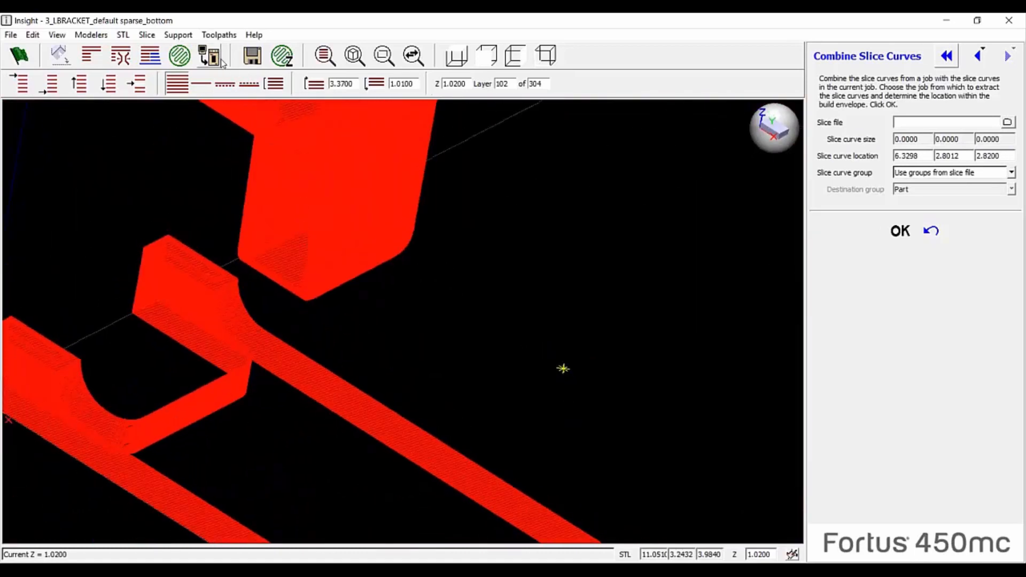
pyautogui.click(178, 35)
pyautogui.click(194, 62)
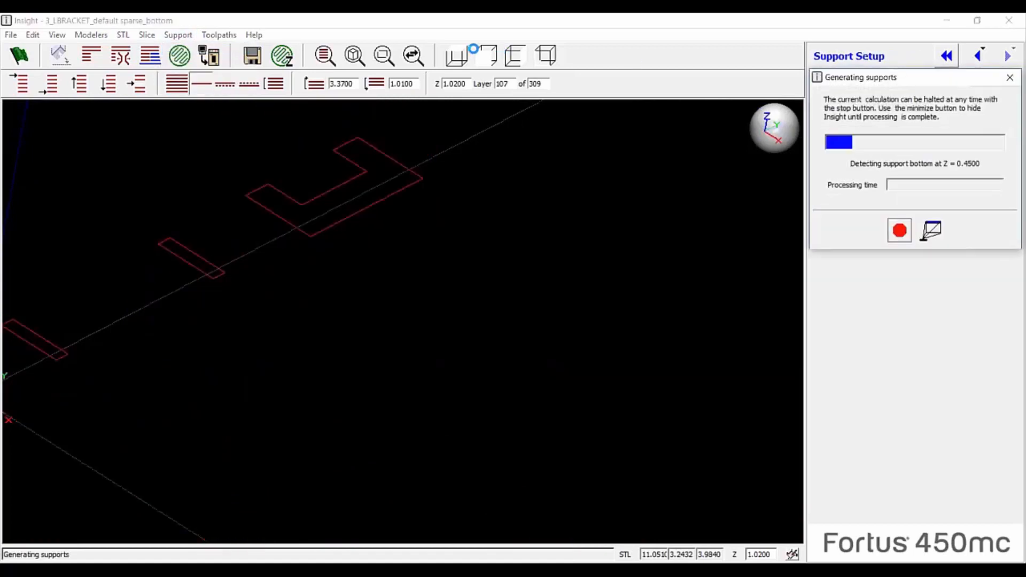
# Show all layers and examine the supports beneath the combined top and bottom sections
pyautogui.click(545, 55)
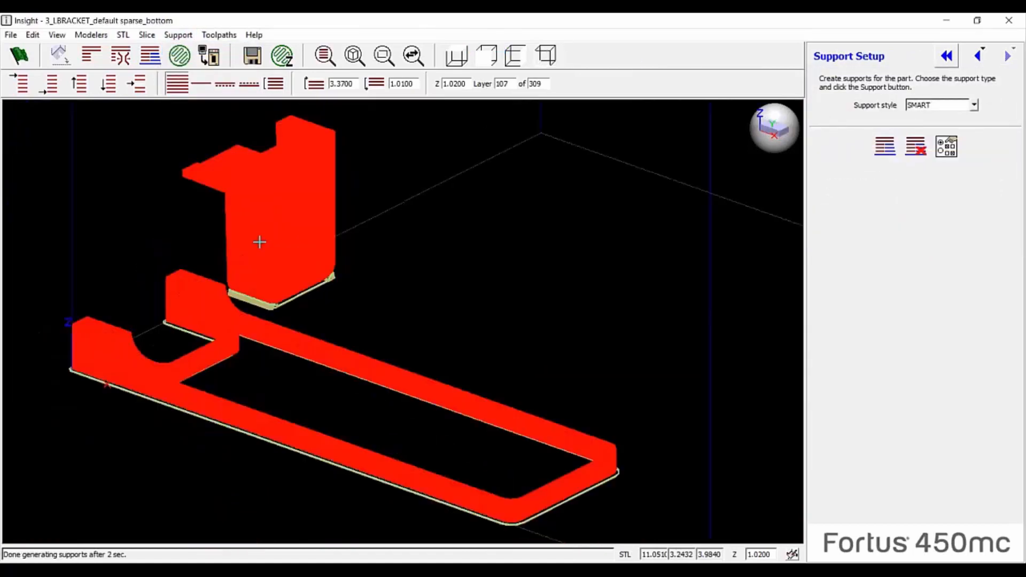
pyautogui.scroll(5, 259, 242)
pyautogui.scroll(-3, 275, 244)
pyautogui.scroll(5, 262, 186)
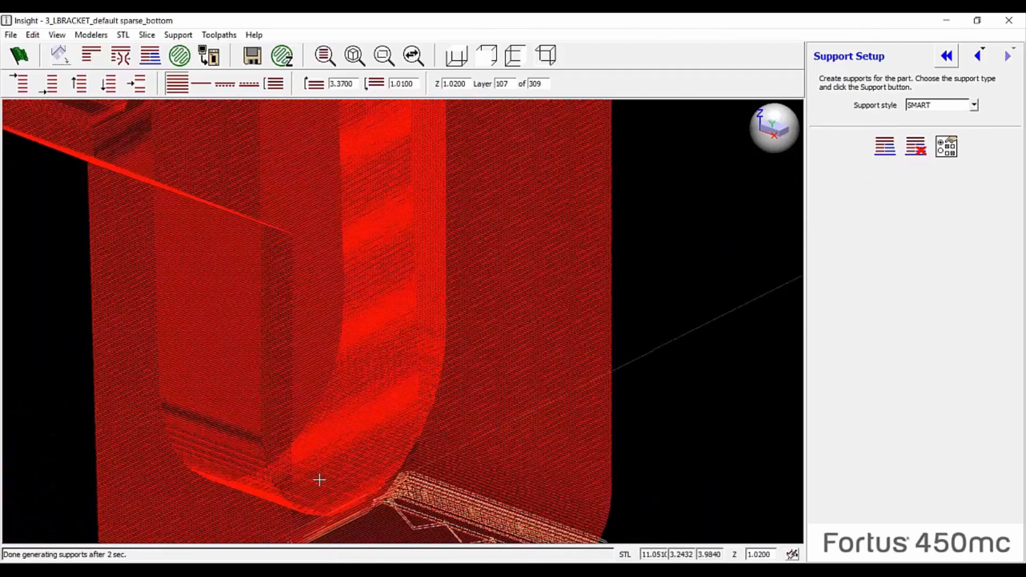
pyautogui.scroll(-6, 366, 176)
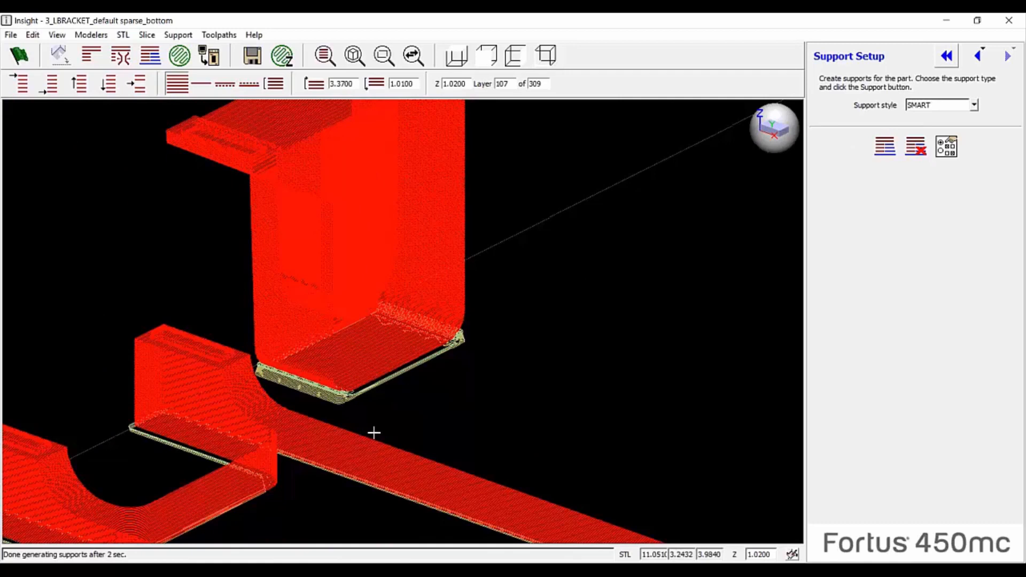
pyautogui.scroll(-3, 374, 433)
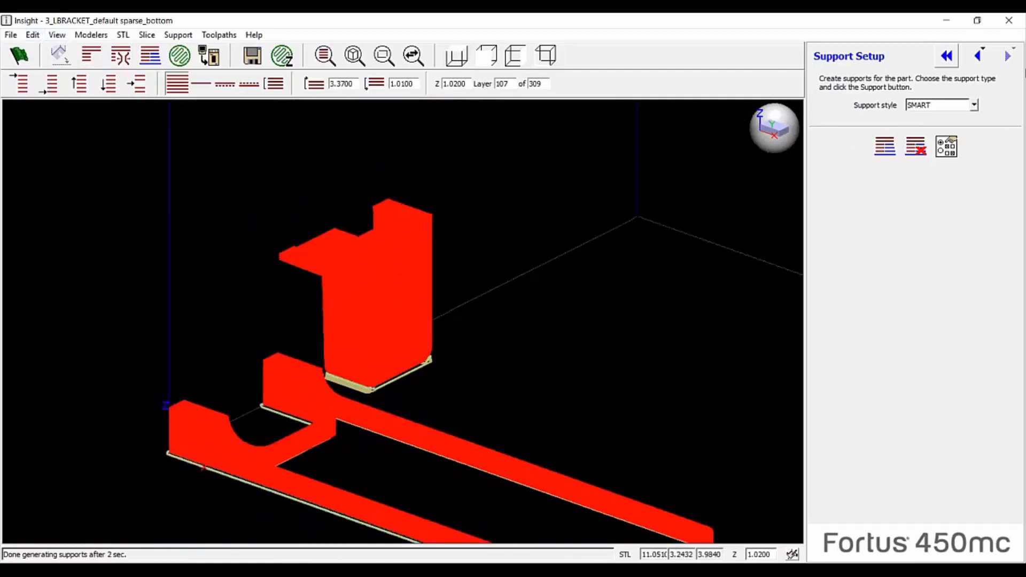
# Generate the toolpaths for the combined top and bottom sections and calculate their estimated build time and material volumes
pyautogui.click(946, 56)
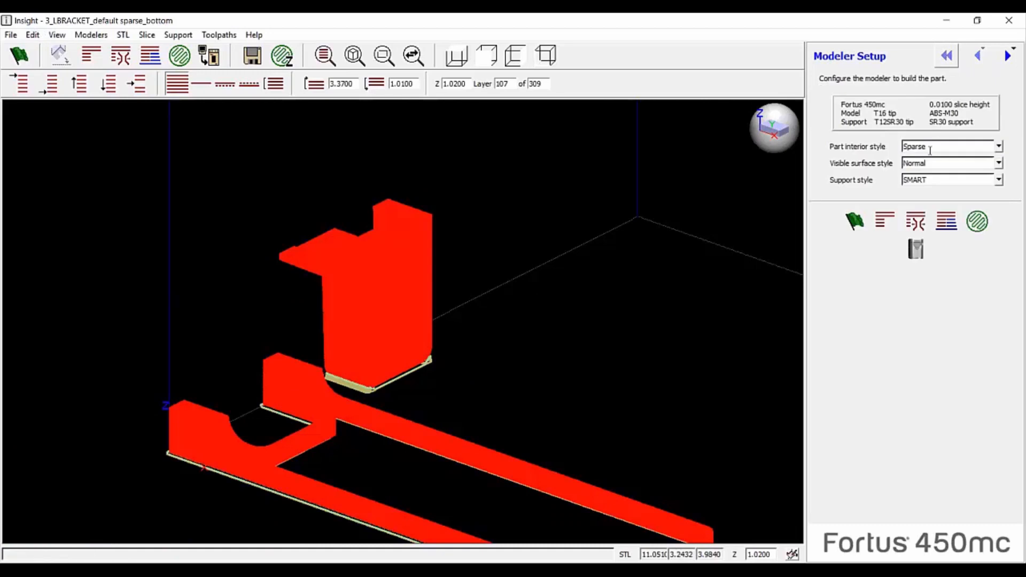
pyautogui.click(977, 222)
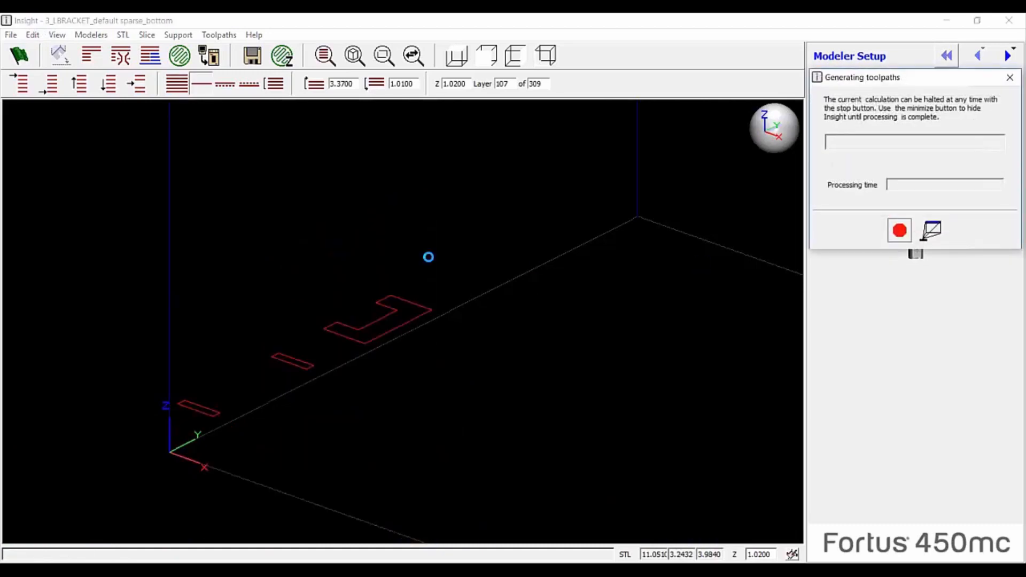
pyautogui.click(220, 35)
pyautogui.click(241, 59)
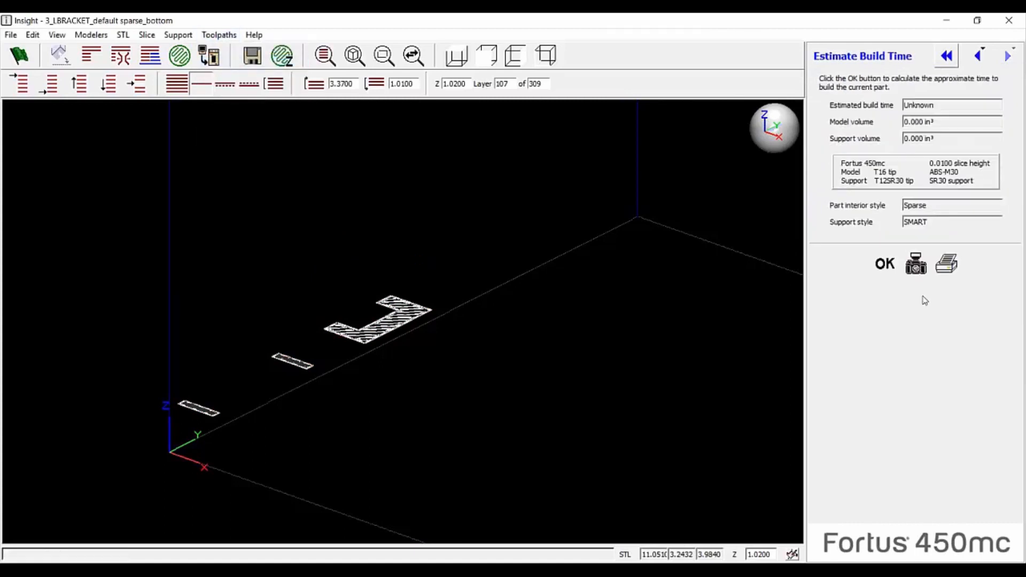
pyautogui.click(885, 266)
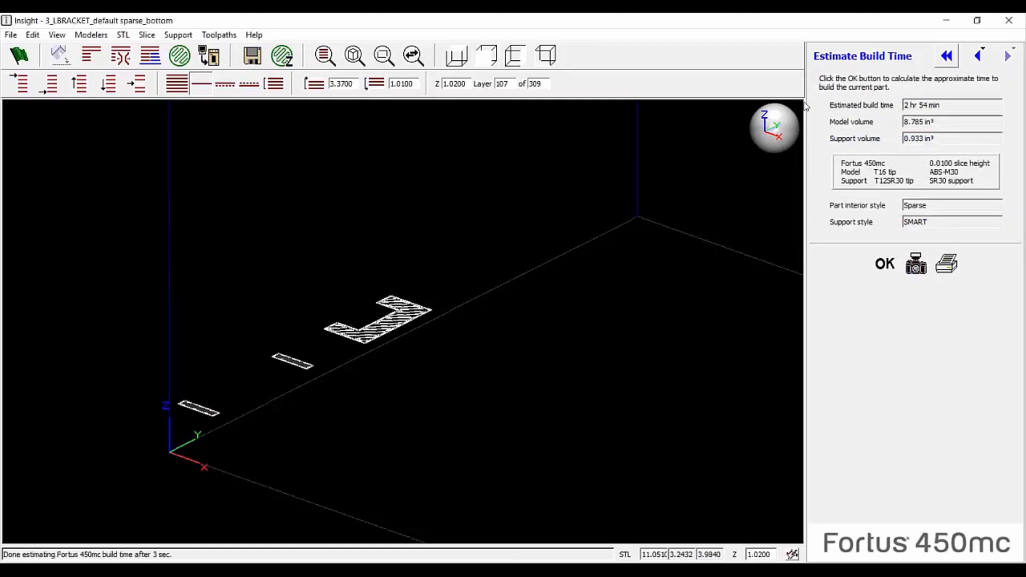
pyautogui.moveTo(973, 102); pyautogui.dragTo(850, 103)
pyautogui.click(981, 100)
pyautogui.moveTo(937, 124); pyautogui.dragTo(895, 138)
# Show all layers and examine the registration features and supports of the combined bracket sections
pyautogui.click(183, 87)
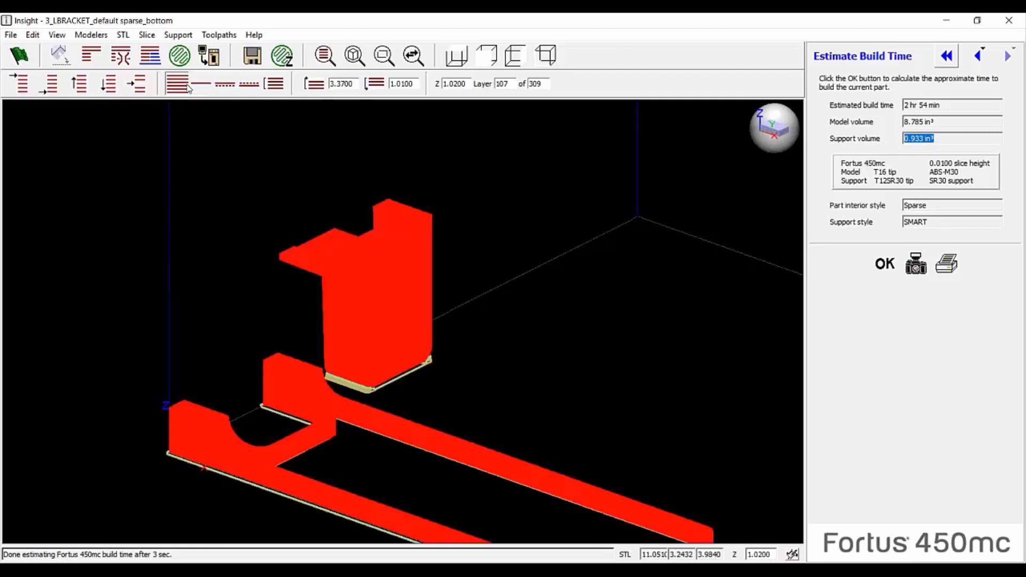
pyautogui.click(463, 349)
pyautogui.scroll(-3, 348, 357)
pyautogui.scroll(3, 314, 383)
pyautogui.scroll(3, 427, 341)
pyautogui.scroll(-3, 433, 345)
pyautogui.scroll(5, 286, 233)
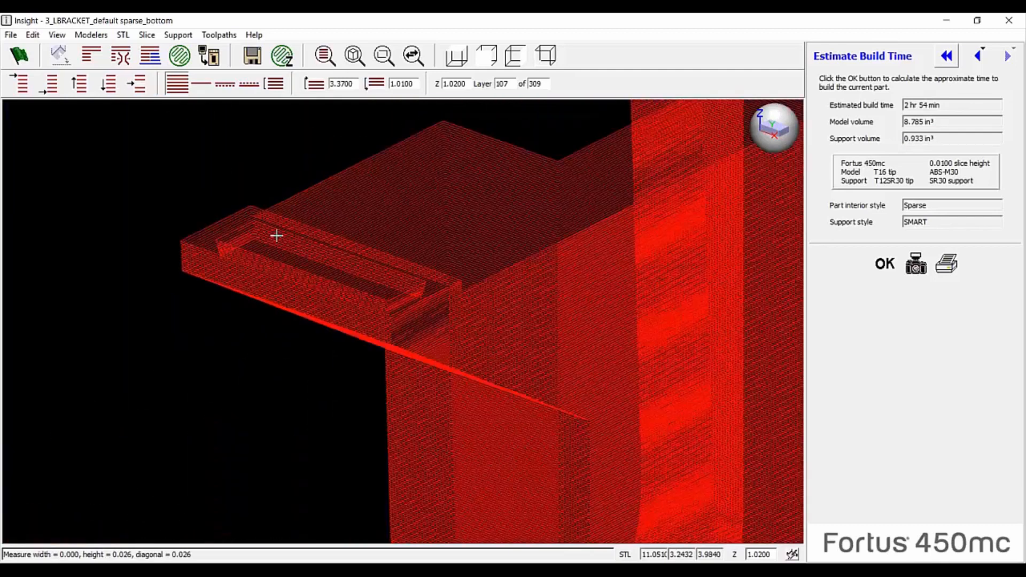
pyautogui.scroll(-6, 381, 295)
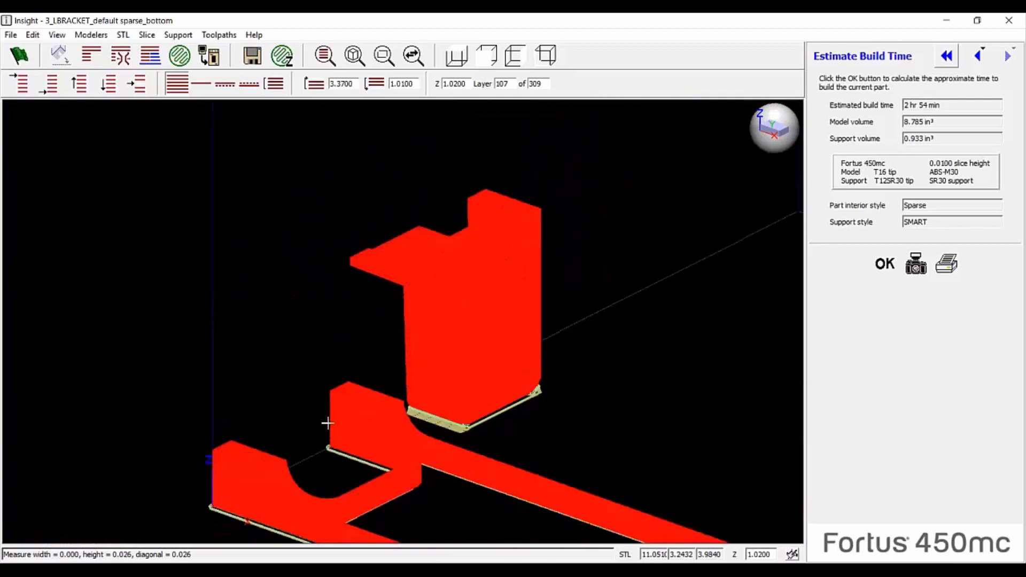
pyautogui.scroll(3, 332, 424)
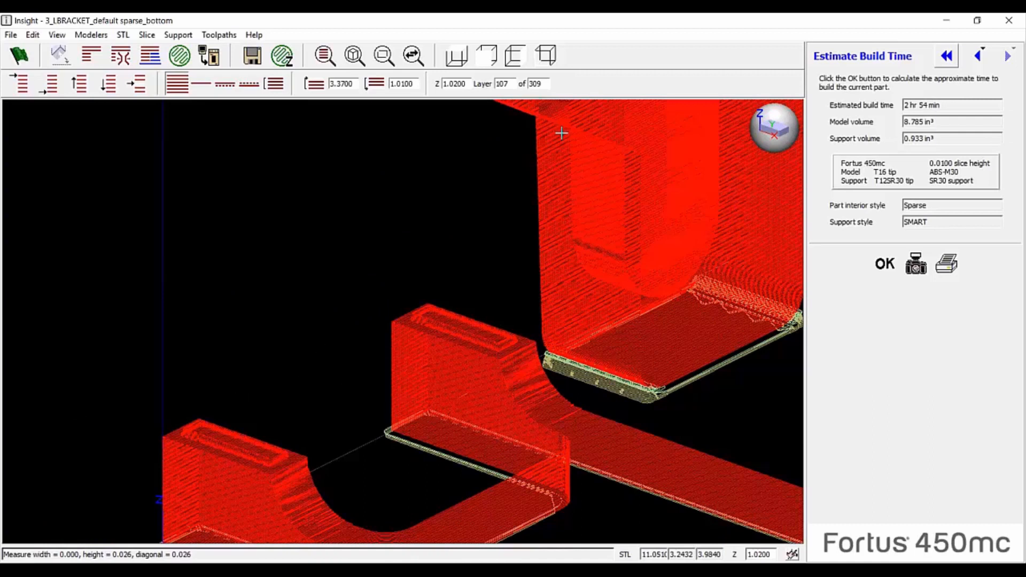
pyautogui.scroll(-2, 398, 293)
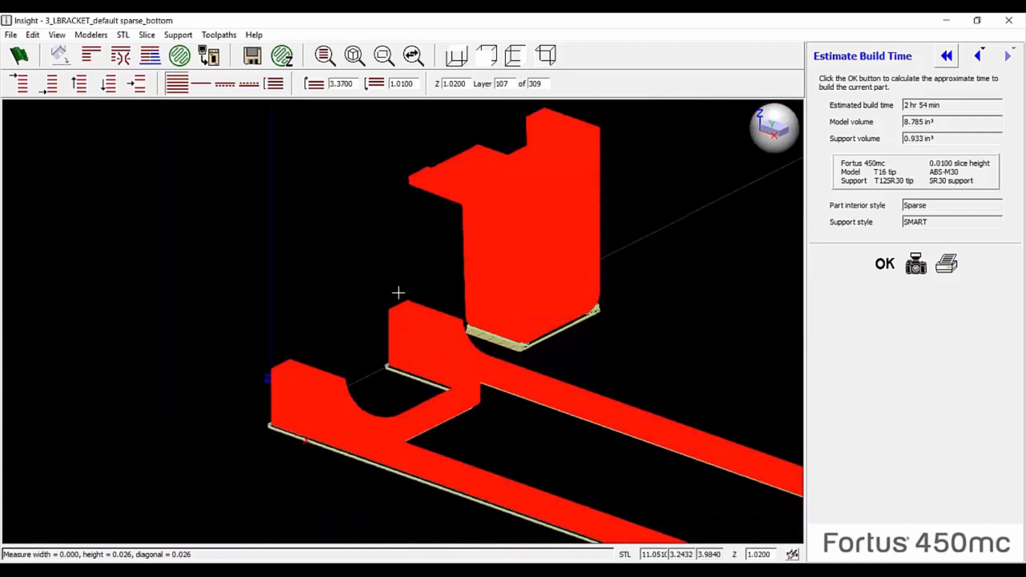
pyautogui.scroll(-1, 341, 303)
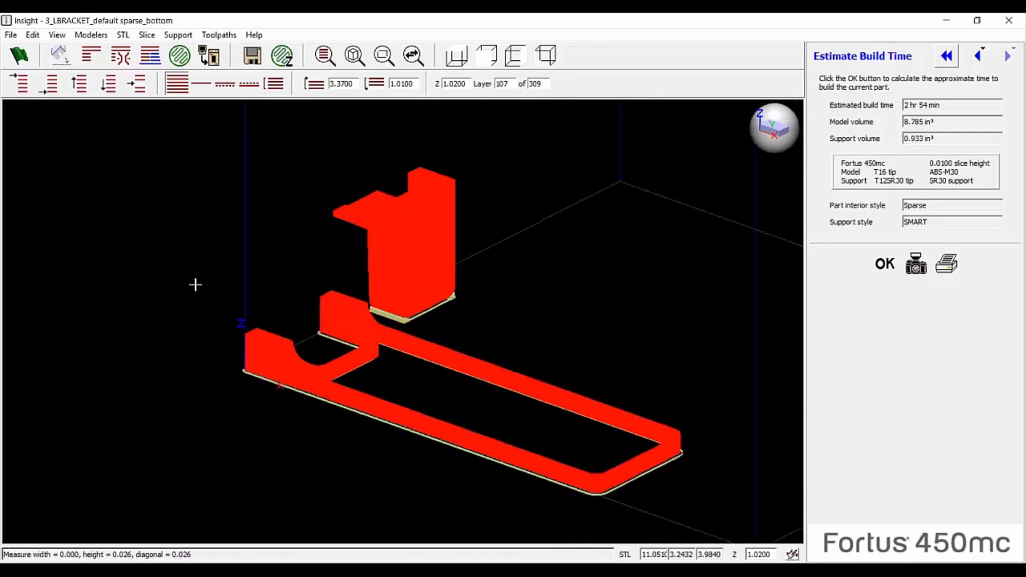
pyautogui.scroll(2, 345, 290)
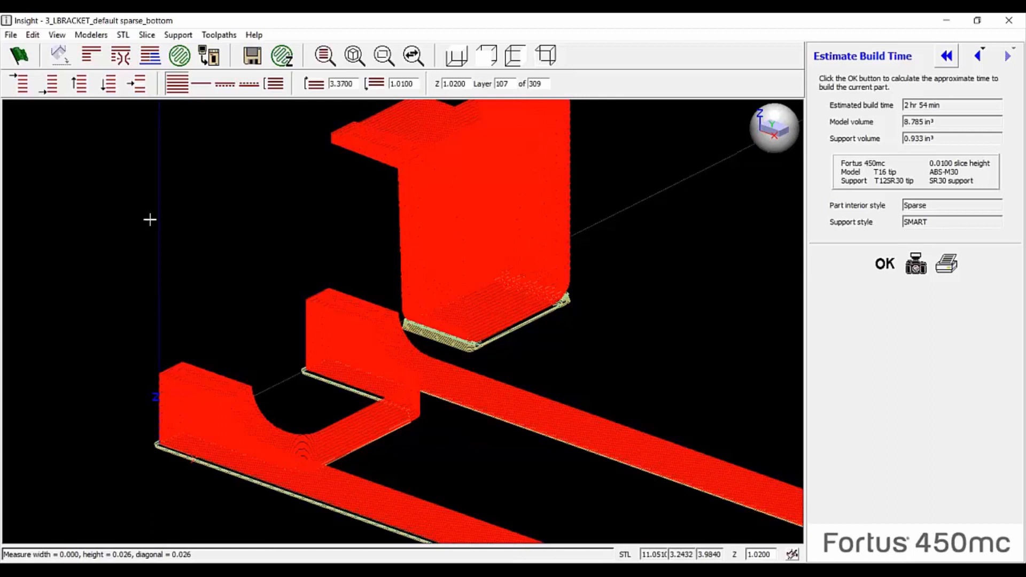
# Open the Housing STL file from the SMART Webinar folder
pyautogui.click(14, 35)
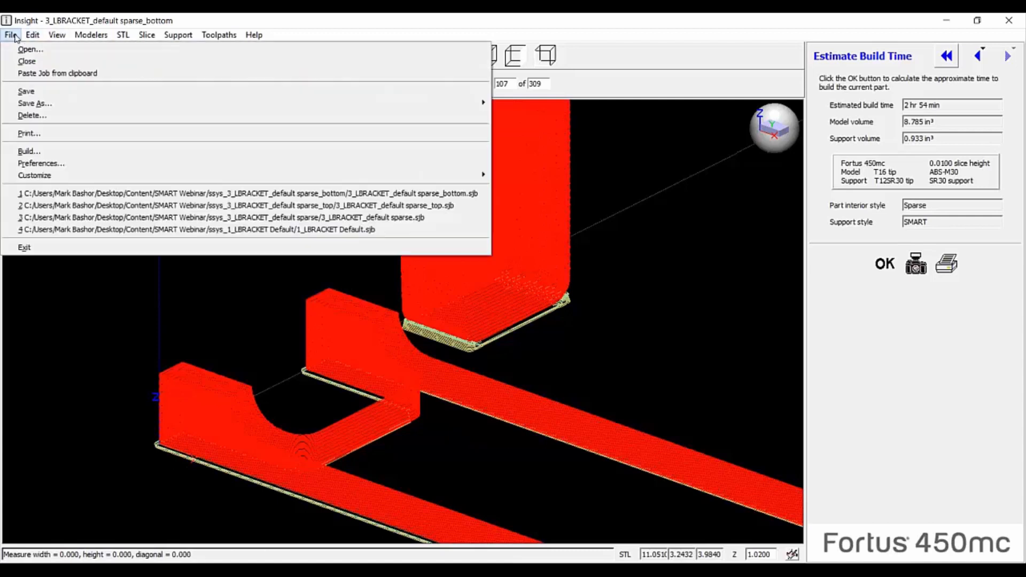
pyautogui.click(29, 49)
pyautogui.click(502, 345)
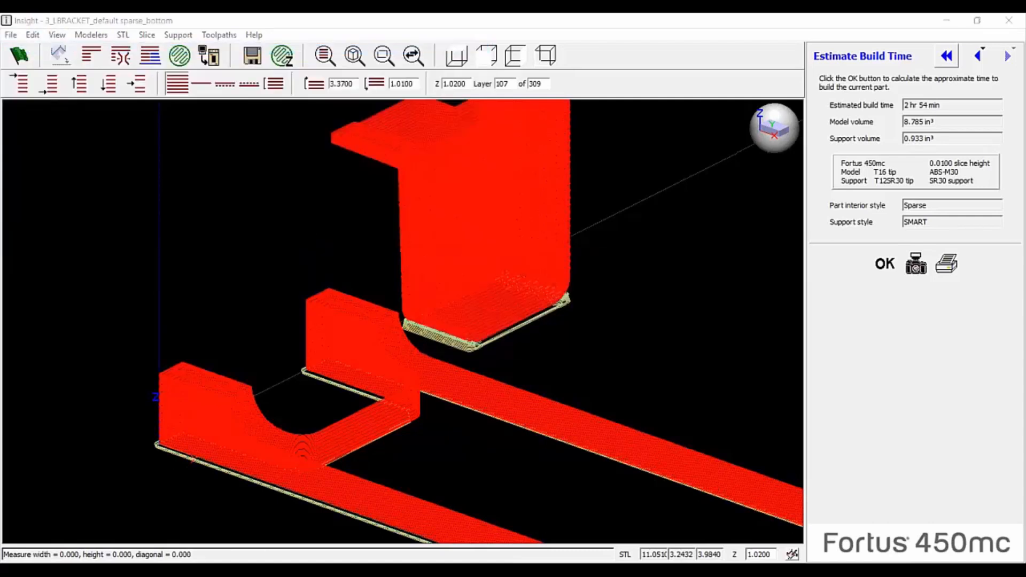
pyautogui.click(141, 73)
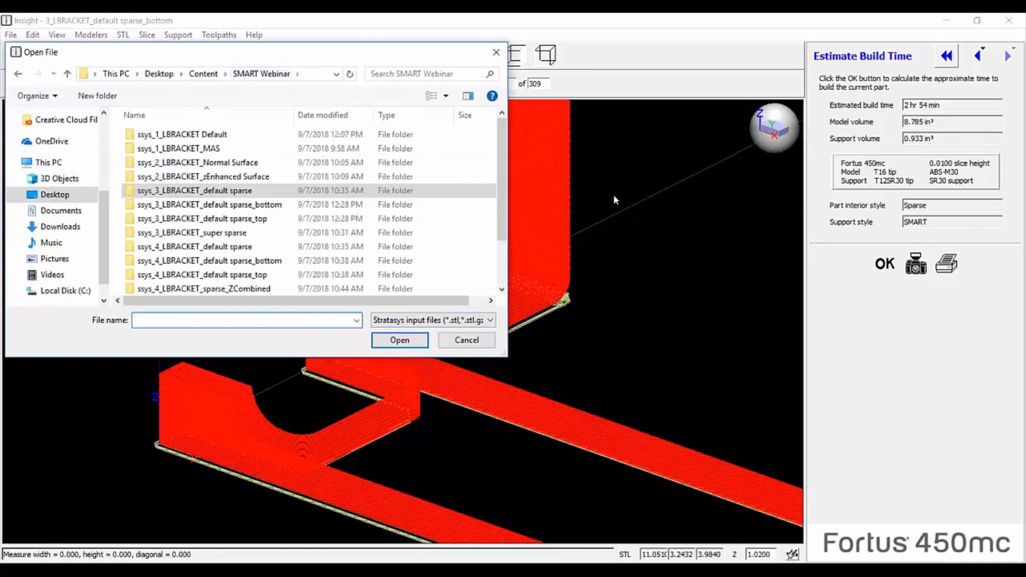
pyautogui.scroll(-2, 502, 180)
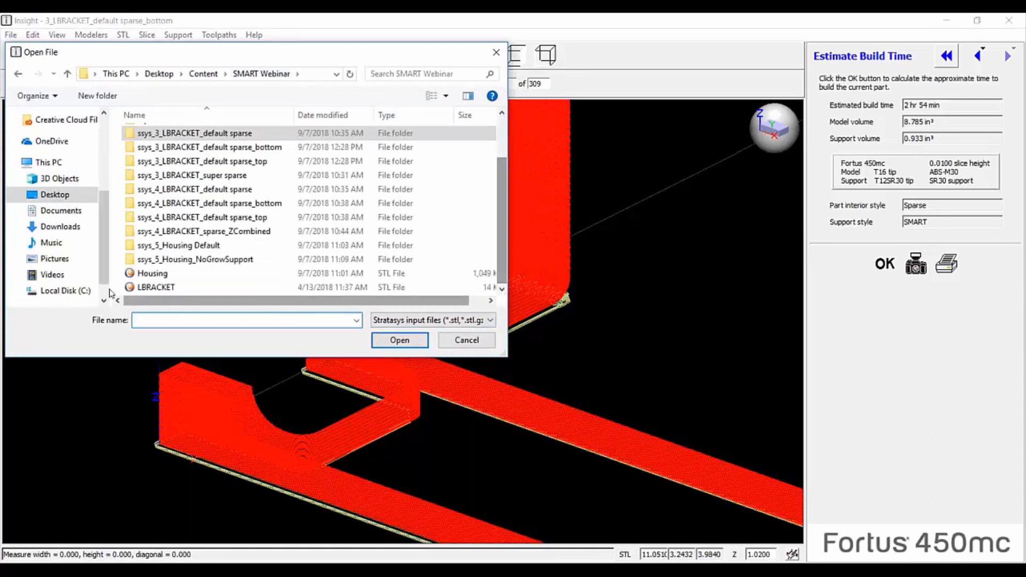
pyautogui.click(151, 273)
pyautogui.click(398, 340)
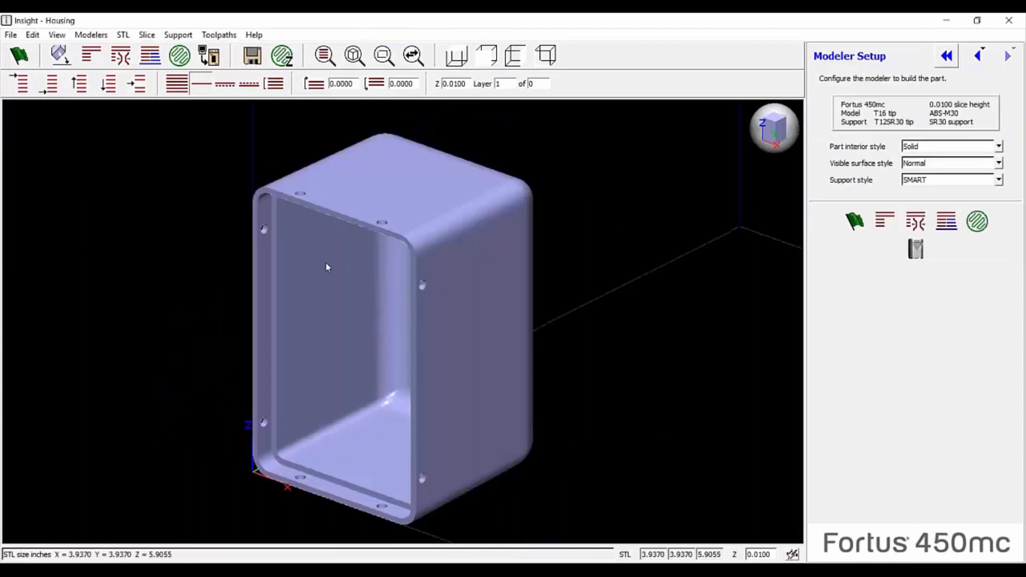
# Orient the housing with its inner floor facet as the top so the open side faces up, and view it isometrically
pyautogui.scroll(5, 347, 294)
pyautogui.scroll(-5, 373, 310)
pyautogui.moveTo(372, 310); pyautogui.dragTo(505, 225, button='middle')
pyautogui.click(59, 55)
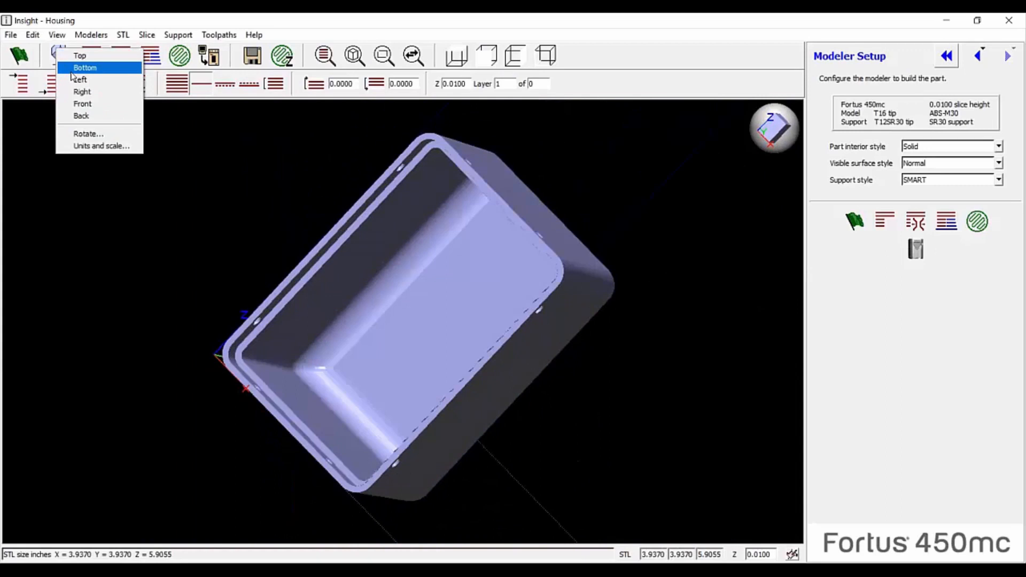
pyautogui.click(80, 56)
pyautogui.click(452, 324)
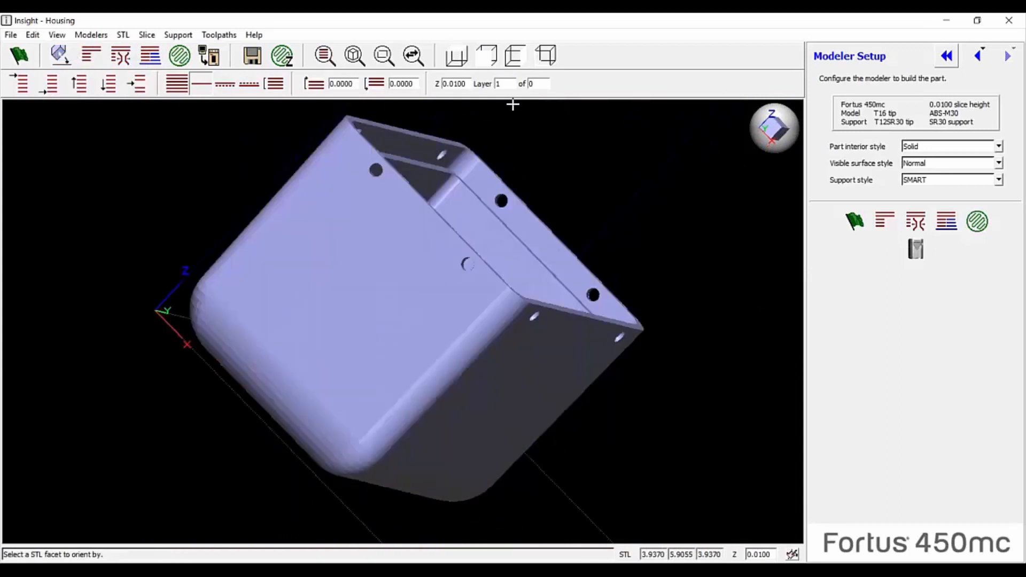
pyautogui.click(545, 57)
pyautogui.scroll(4, 377, 323)
pyautogui.scroll(-4, 380, 326)
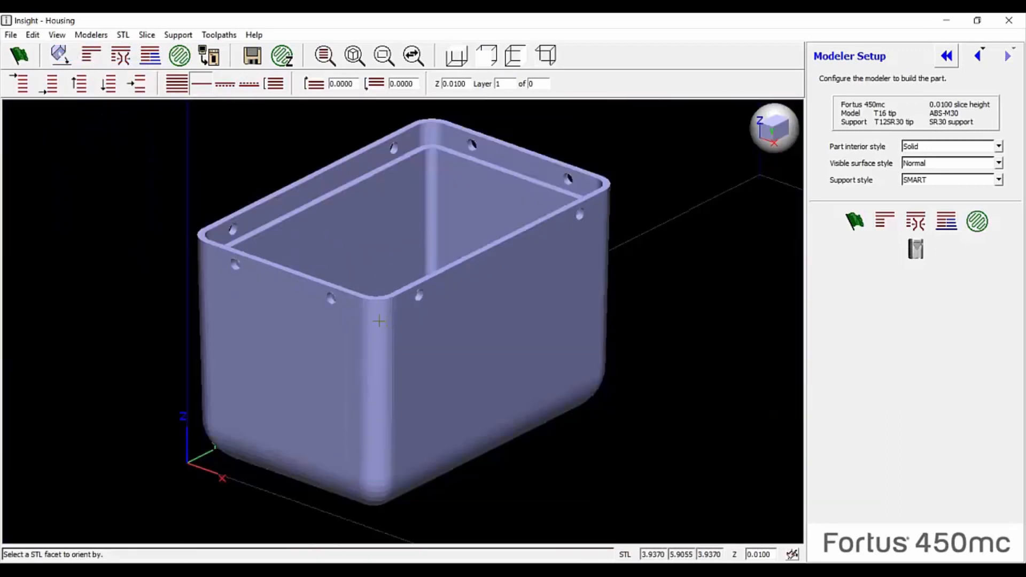
pyautogui.moveTo(379, 321); pyautogui.dragTo(491, 295, button='middle')
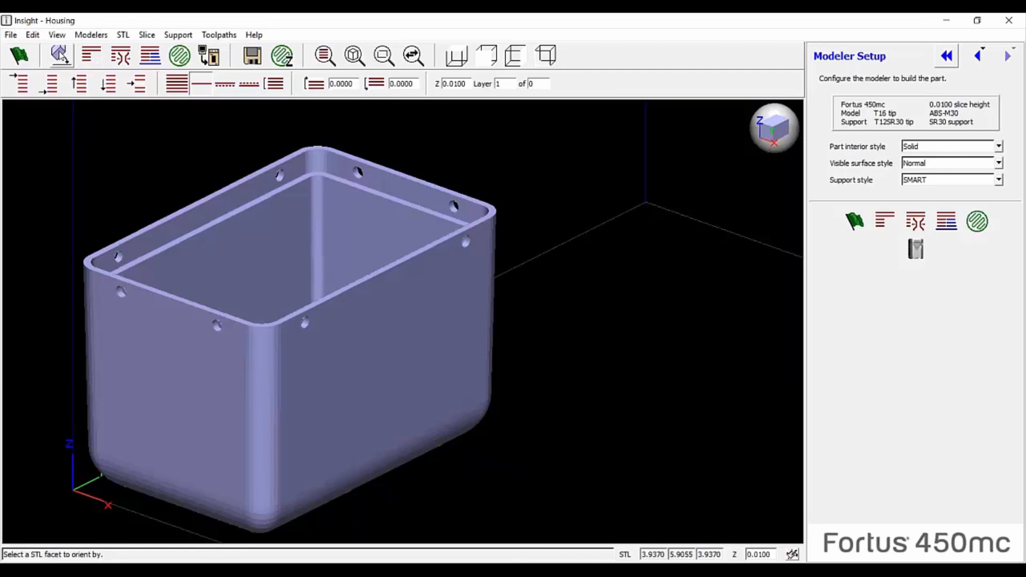
# Process the housing with solid interior and SMART supports, and bring up its build time estimate
pyautogui.click(26, 57)
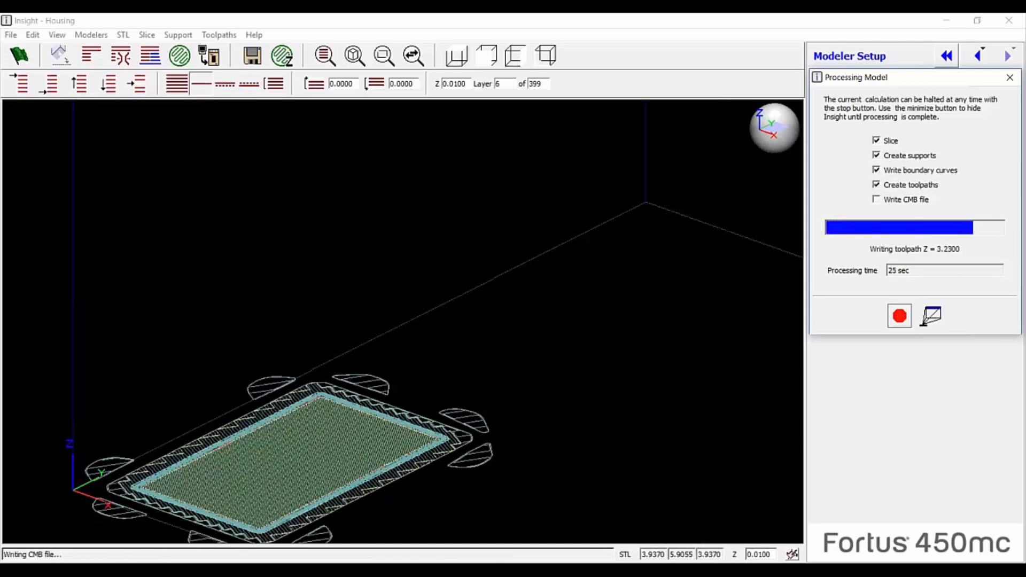
pyautogui.click(219, 34)
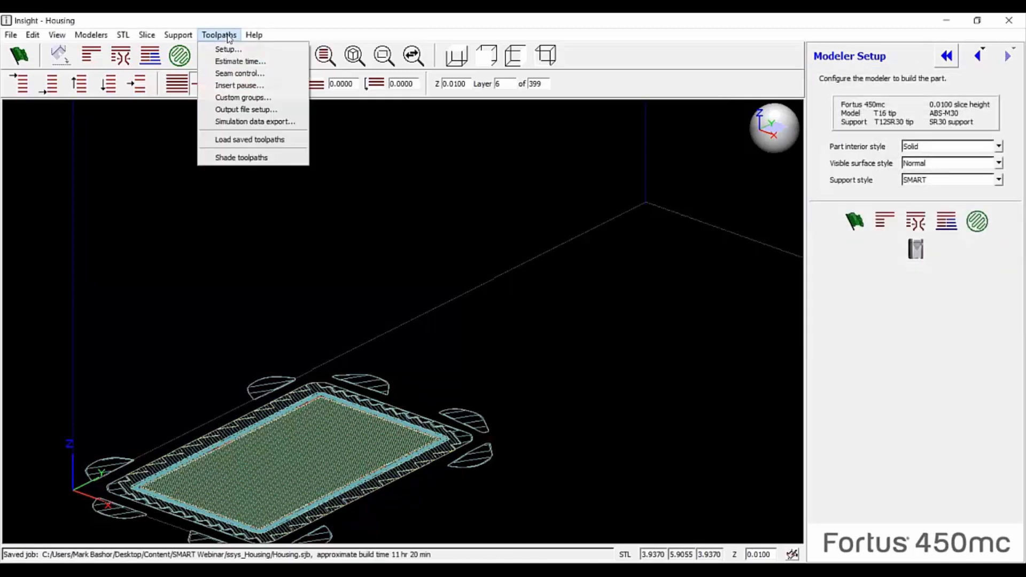
pyautogui.click(229, 61)
pyautogui.tripleClick(949, 109)
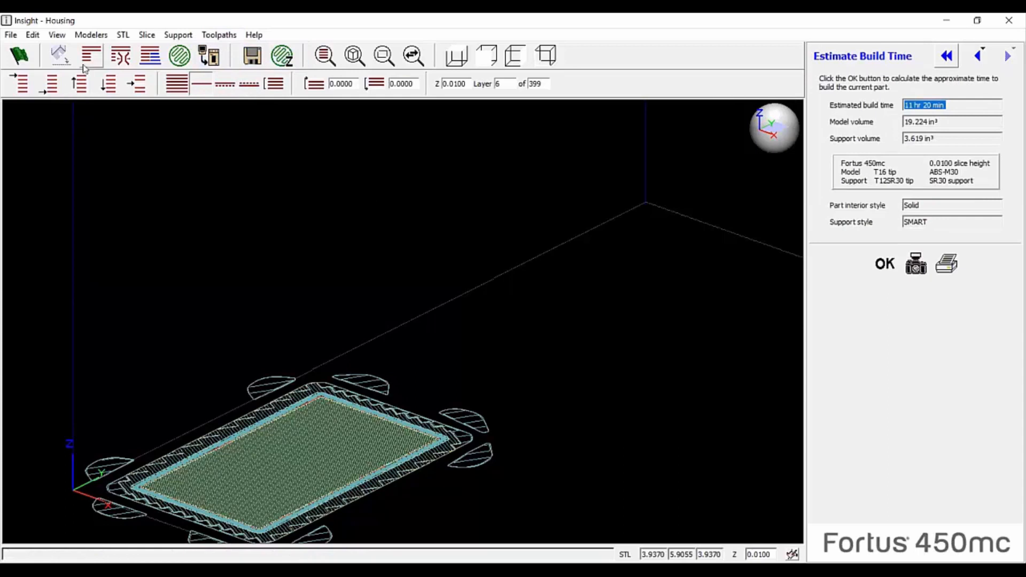
# Show all layers of the housing with the STL model displayed alongside the curves
pyautogui.click(190, 90)
pyautogui.click(590, 202)
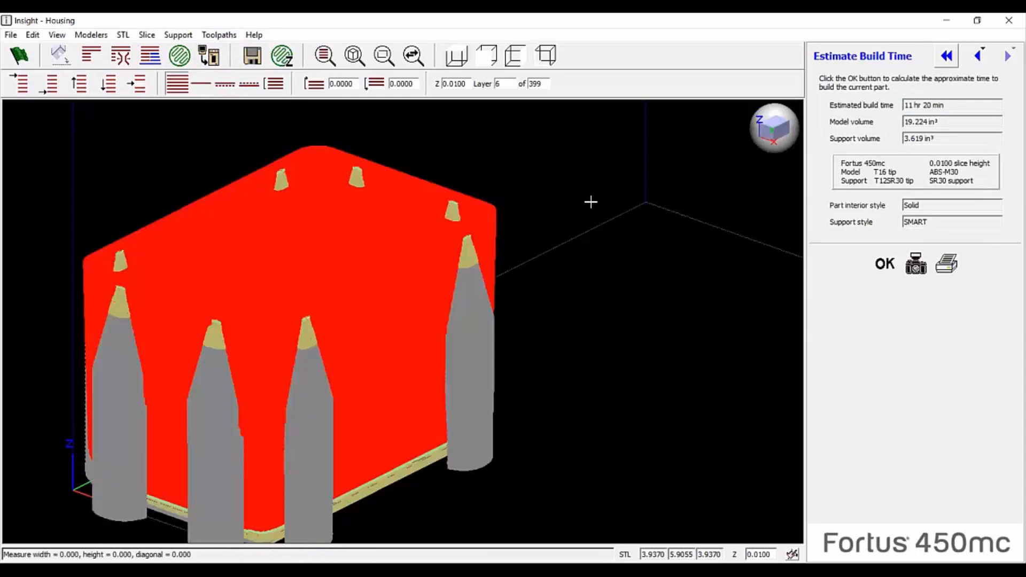
pyautogui.scroll(1, 374, 216)
pyautogui.scroll(-2, 393, 216)
pyautogui.rightClick(532, 198)
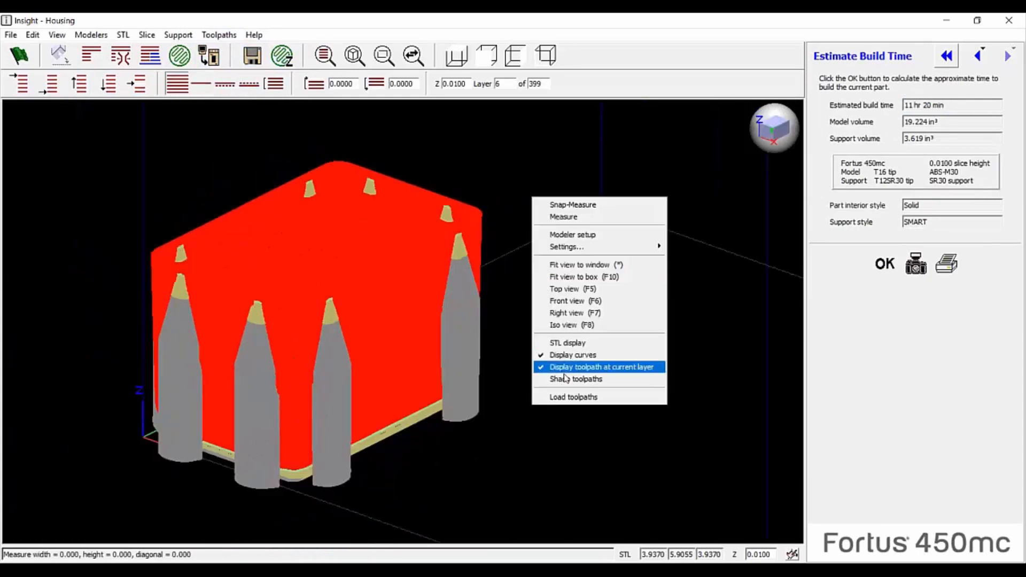
pyautogui.click(566, 343)
pyautogui.press('Up')
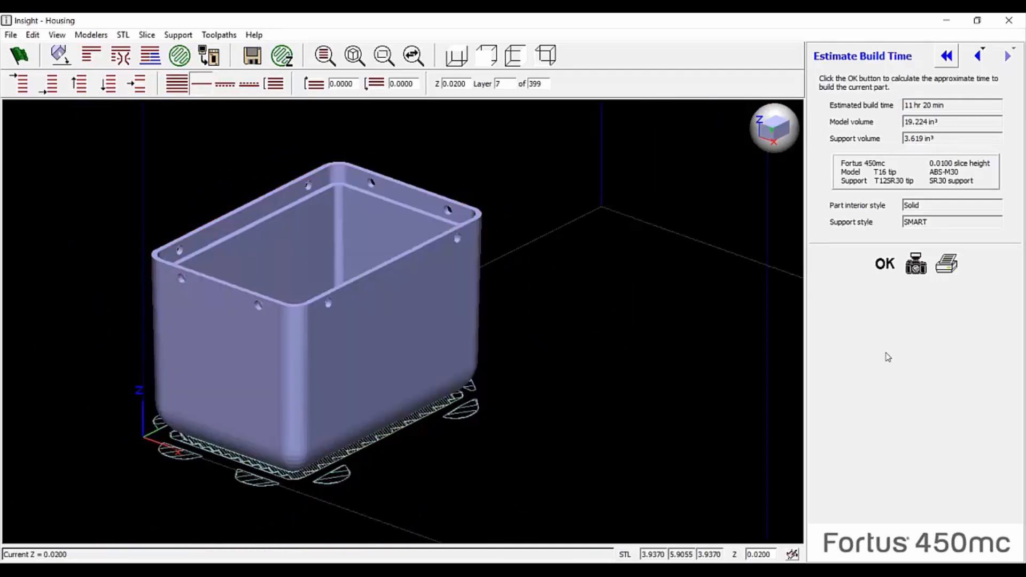
pyautogui.scroll(2, 289, 302)
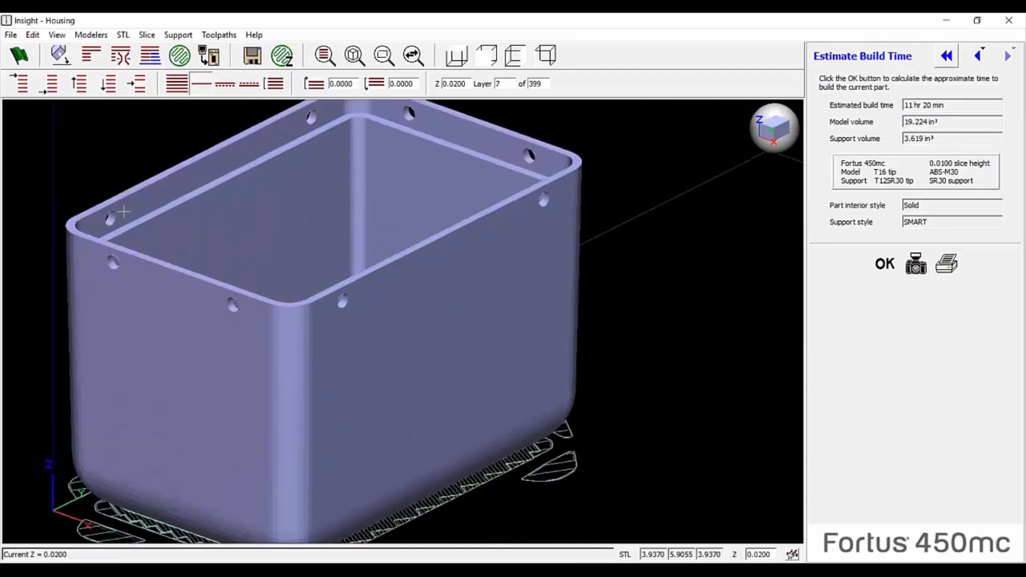
pyautogui.click(182, 87)
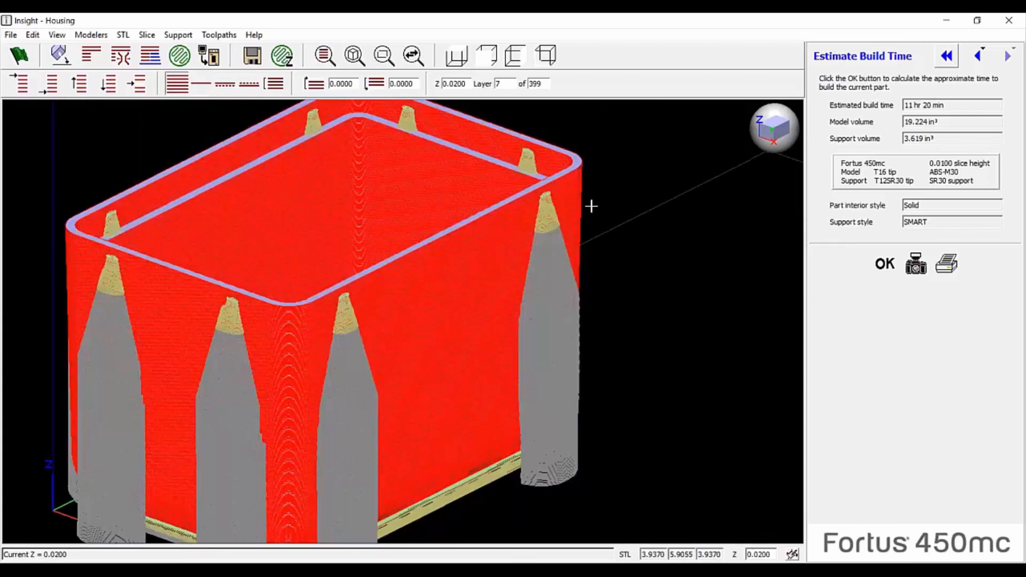
# Examine the support columns that reach up to the small screw holes around the housing's rim
pyautogui.scroll(4, 571, 198)
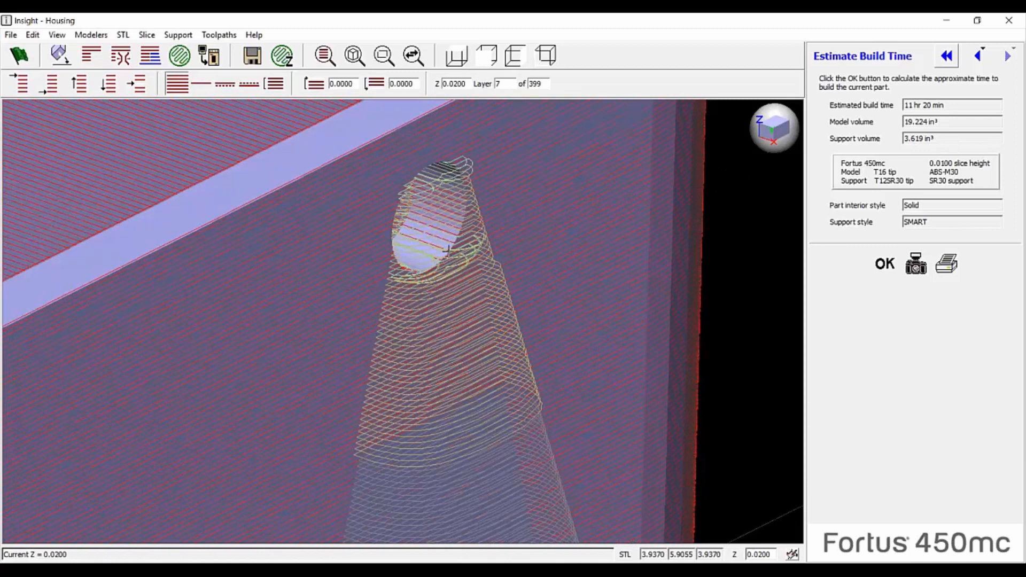
pyautogui.scroll(-4, 447, 250)
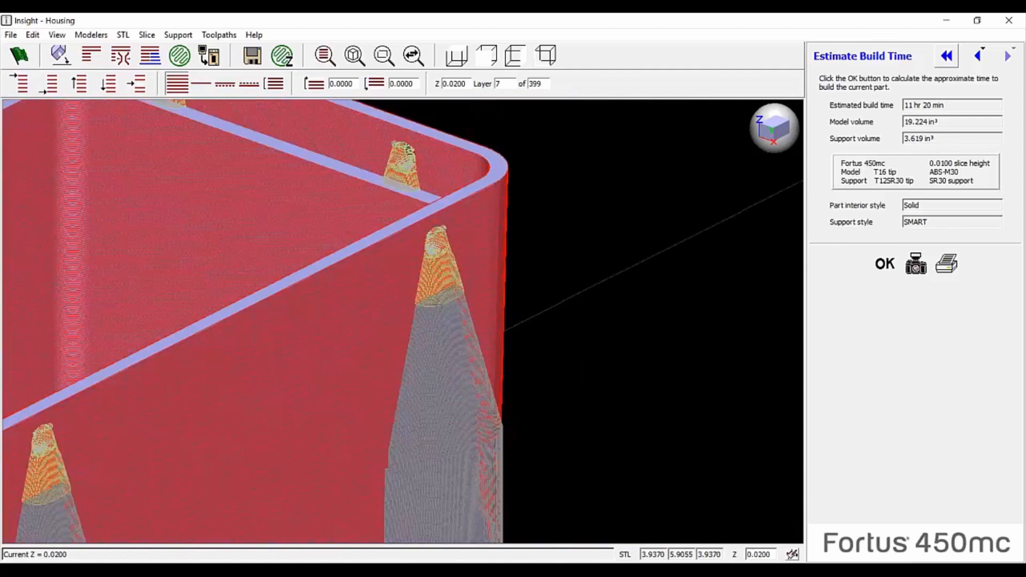
pyautogui.scroll(-3, 438, 299)
pyautogui.scroll(-3, 488, 254)
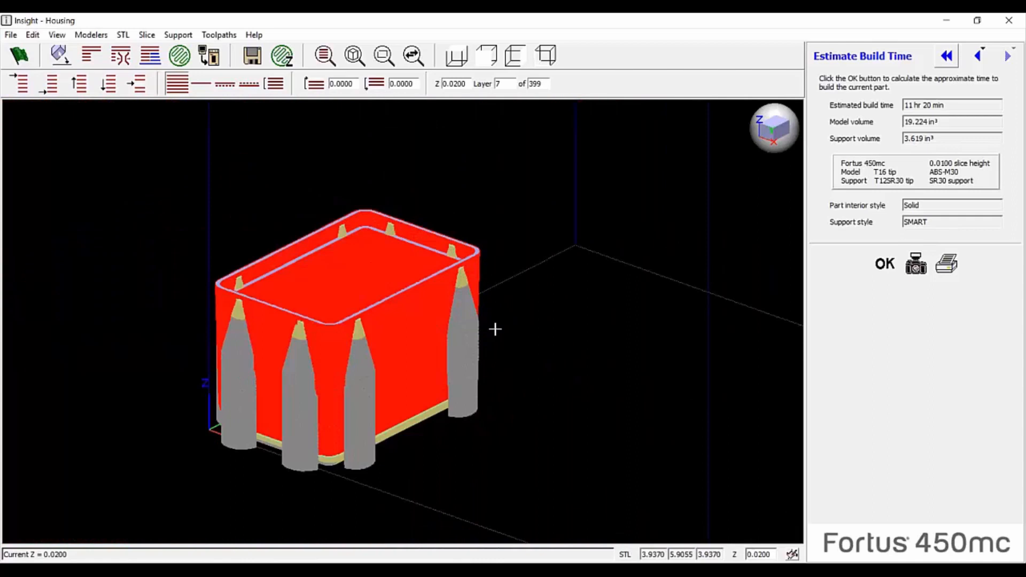
pyautogui.scroll(2, 492, 326)
pyautogui.click(549, 209)
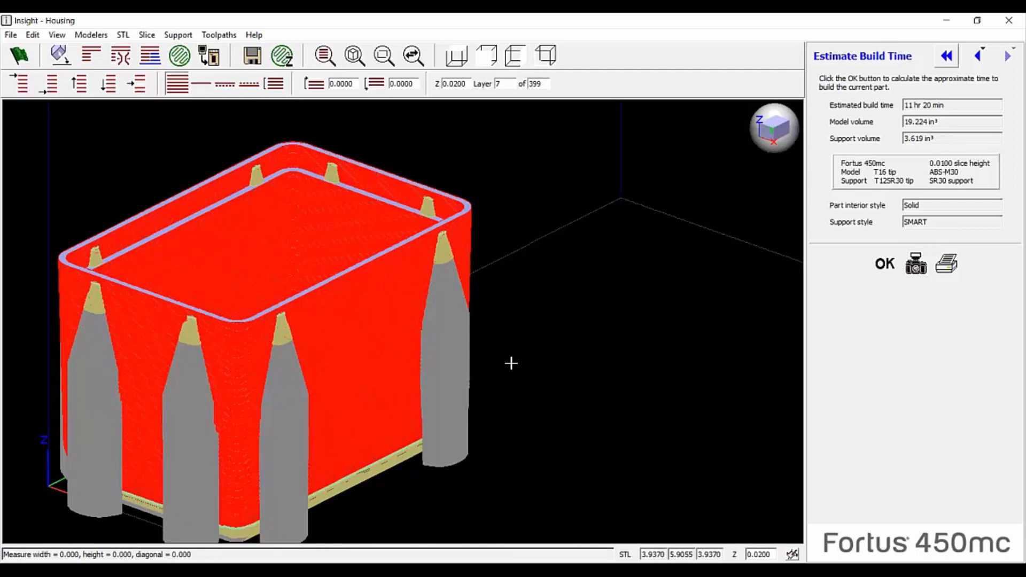
pyautogui.scroll(-2, 497, 361)
pyautogui.scroll(3, 424, 360)
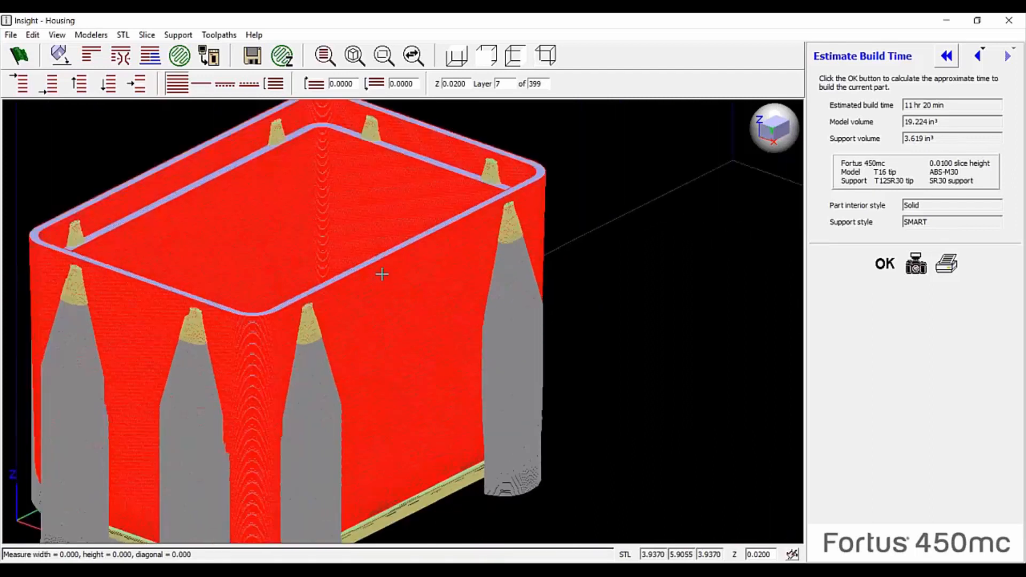
pyautogui.scroll(-2, 382, 274)
pyautogui.scroll(1, 381, 209)
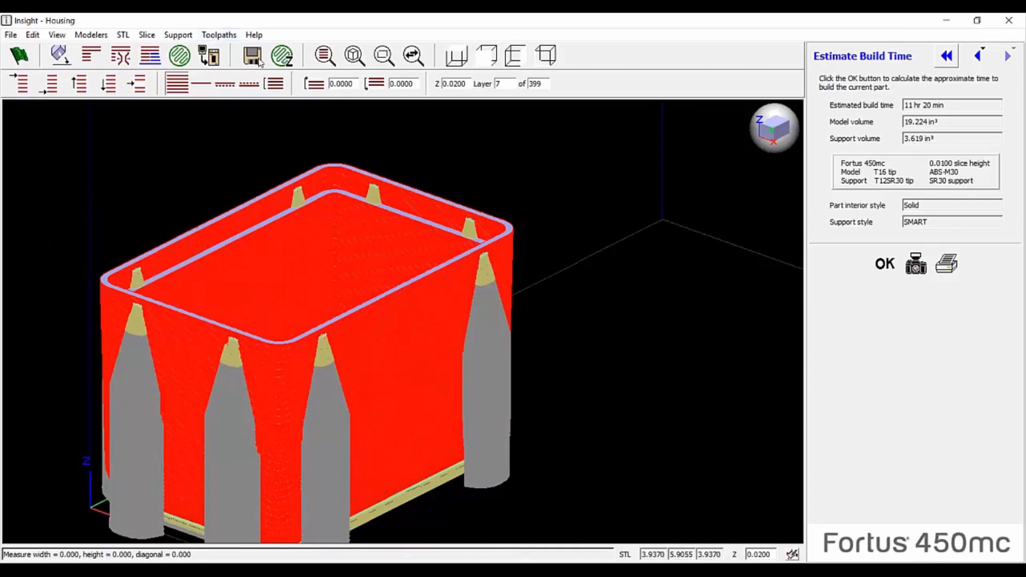
# Set Grow supports to No in the housing's support parameters, keeping the SMART support style
pyautogui.click(178, 35)
pyautogui.click(179, 49)
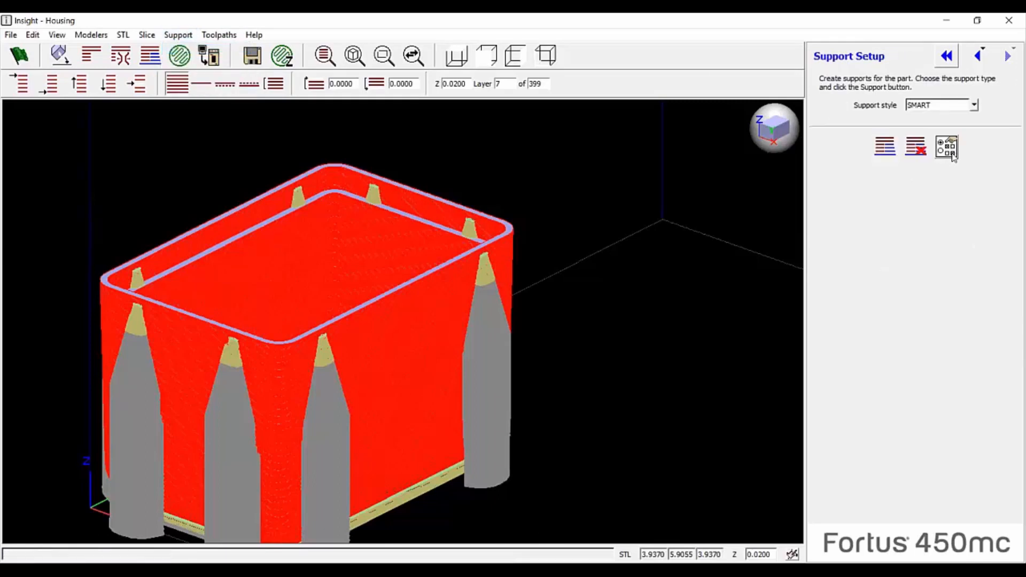
pyautogui.click(951, 154)
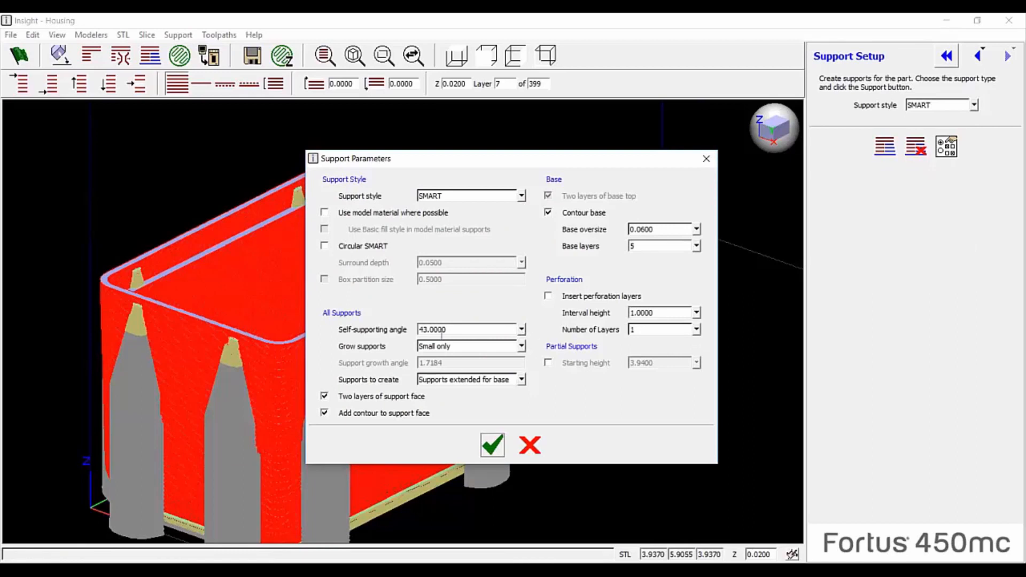
pyautogui.click(519, 346)
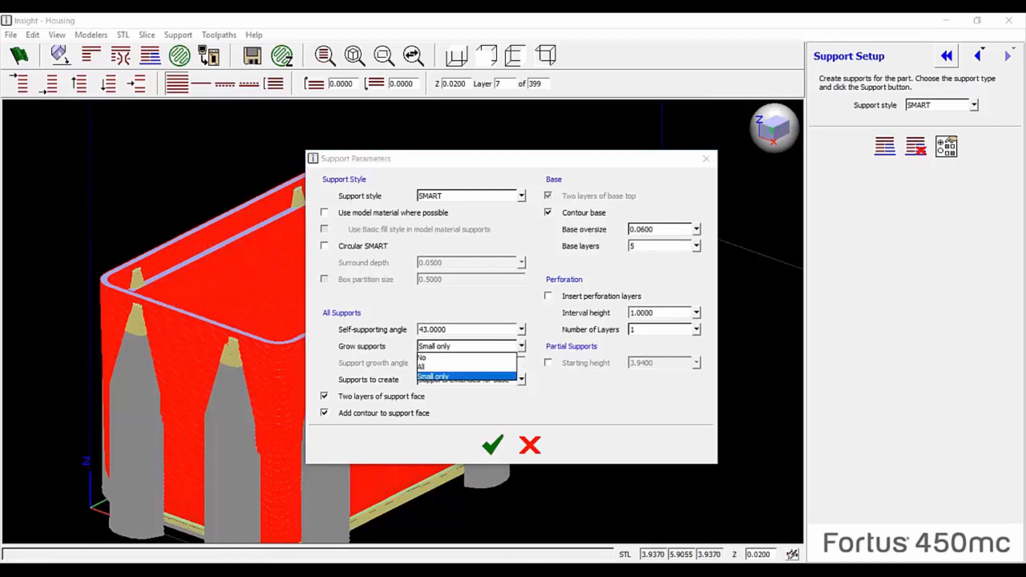
pyautogui.click(428, 357)
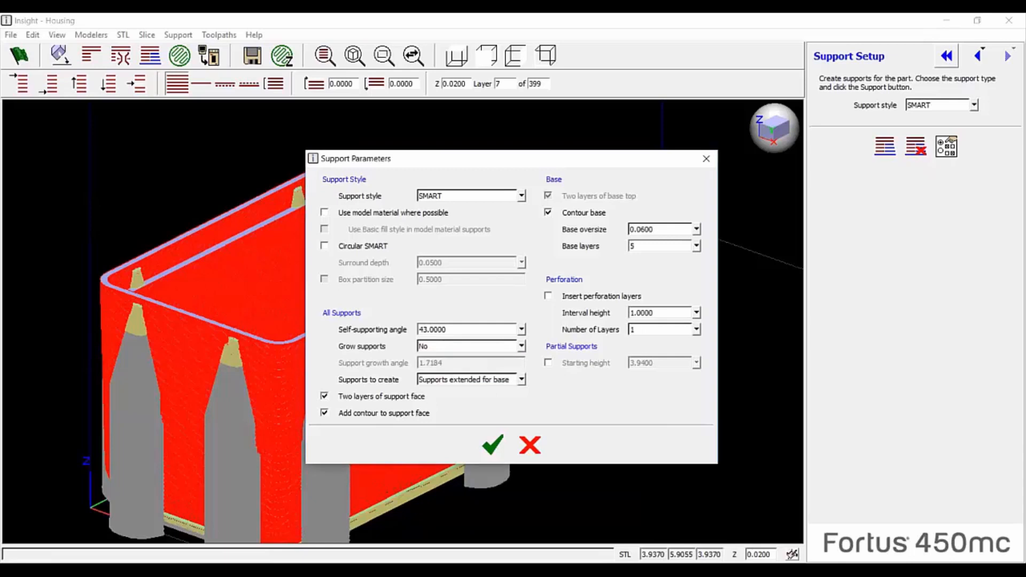
pyautogui.click(493, 444)
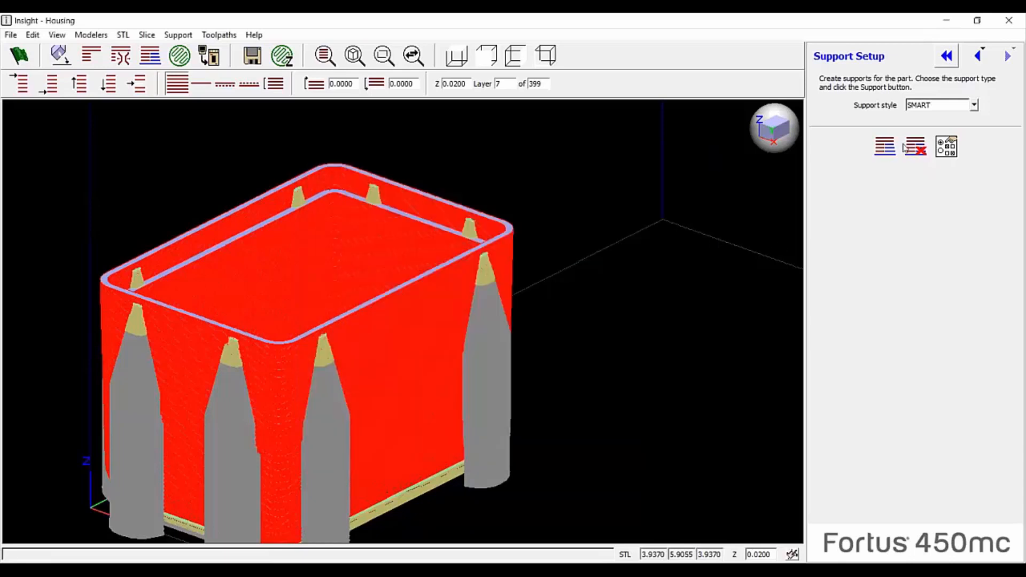
# Remove the housing's existing supports and toolpaths, and regenerate the supports with the new parameters
pyautogui.click(920, 152)
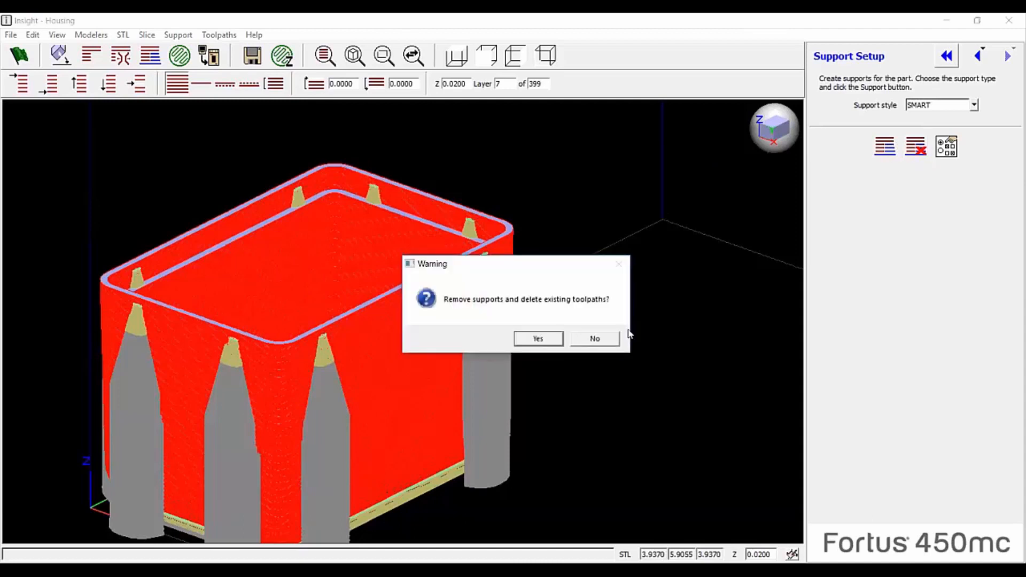
pyautogui.click(538, 338)
pyautogui.click(886, 147)
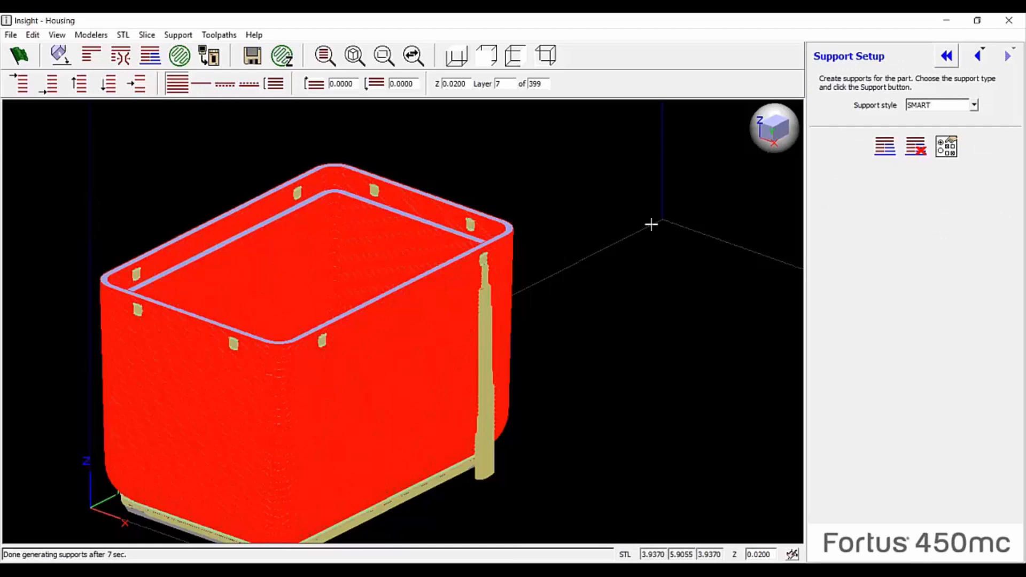
# Examine the regenerated screw-hole supports up close, and measure the height of one protruding from the side wall in front view
pyautogui.scroll(5, 246, 332)
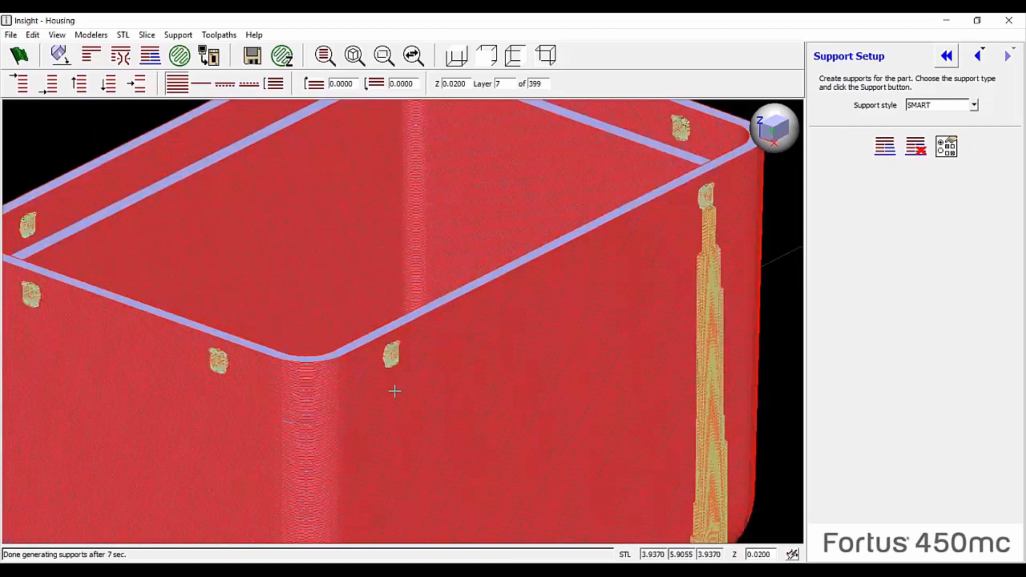
pyautogui.scroll(-5, 395, 392)
pyautogui.scroll(8, 576, 258)
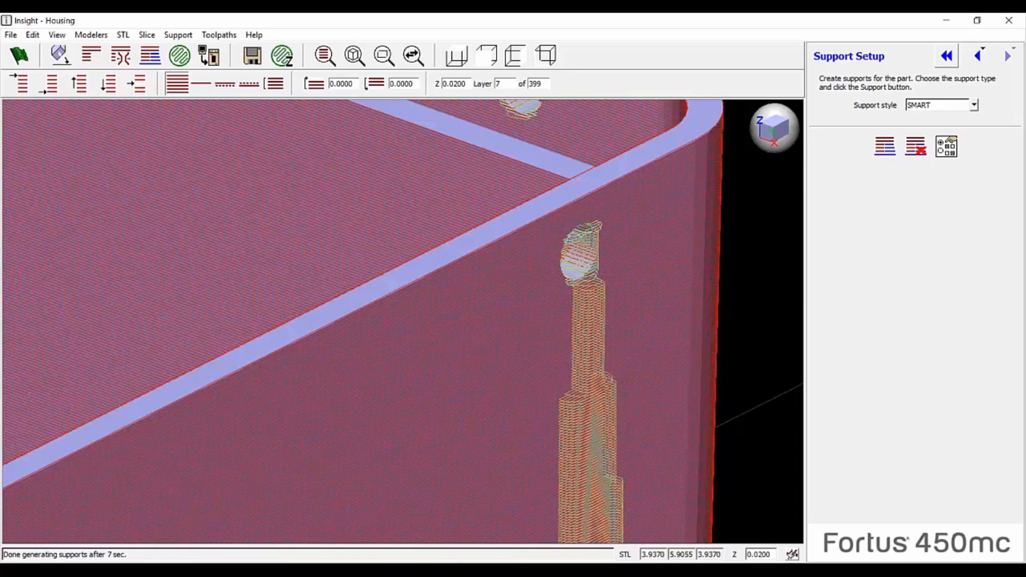
pyautogui.click(491, 59)
pyautogui.scroll(-2, 513, 198)
pyautogui.scroll(3, 367, 196)
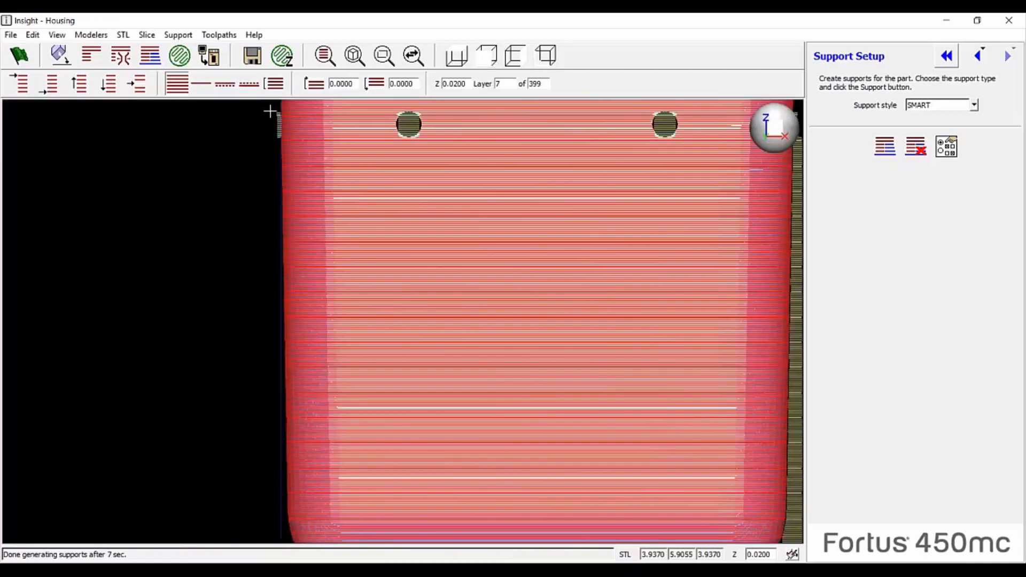
pyautogui.moveTo(280, 436); pyautogui.dragTo(279, 456)
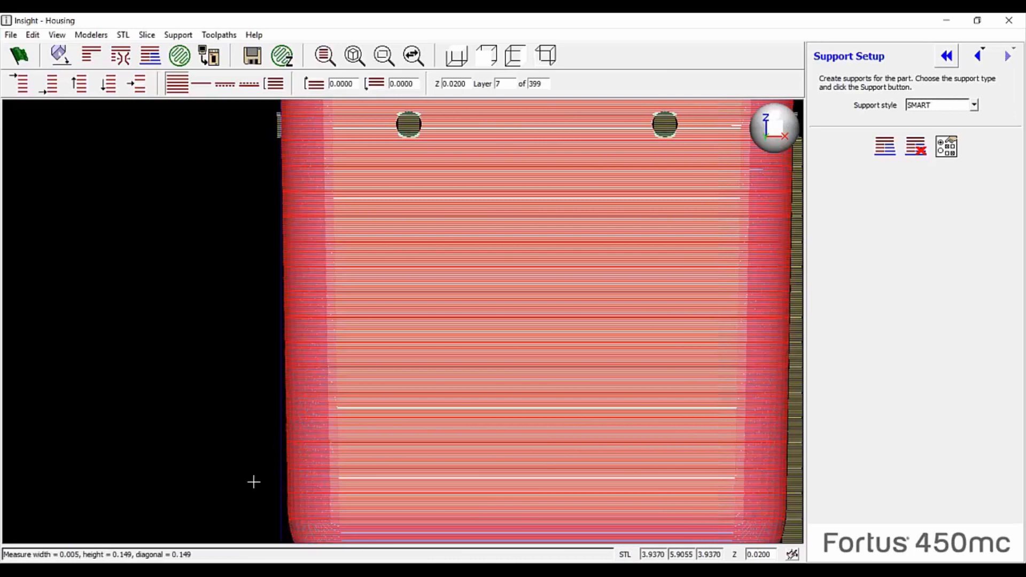
# Examine how the tall support column sits against the housing's tapered side wall in front view, and return to an isometric view
pyautogui.scroll(2, 254, 481)
pyautogui.scroll(-4, 262, 372)
pyautogui.scroll(-2, 269, 369)
pyautogui.scroll(3, 595, 250)
pyautogui.scroll(3, 185, 264)
pyautogui.scroll(2, 550, 211)
pyautogui.scroll(2, 546, 191)
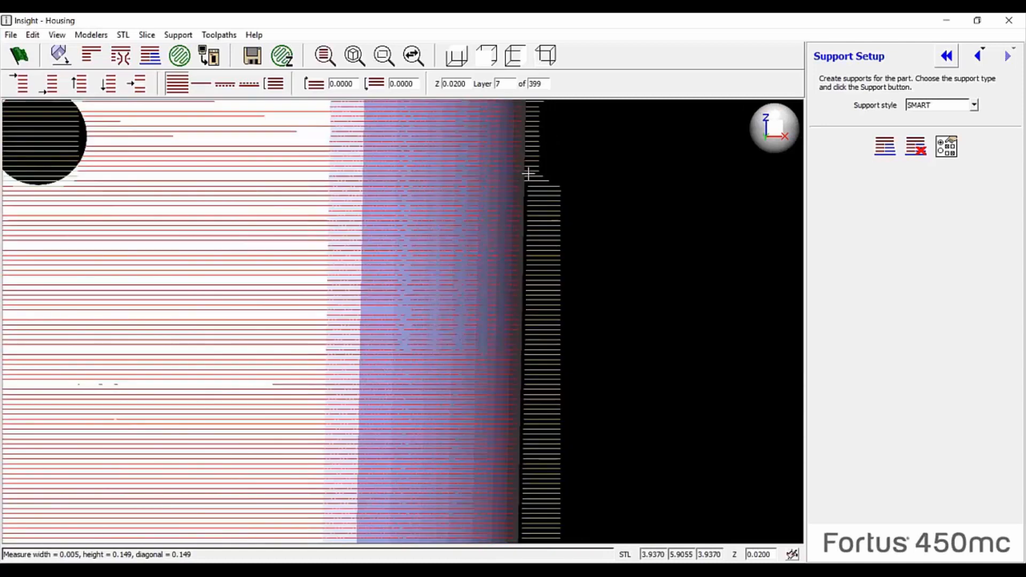
pyautogui.scroll(3, 529, 174)
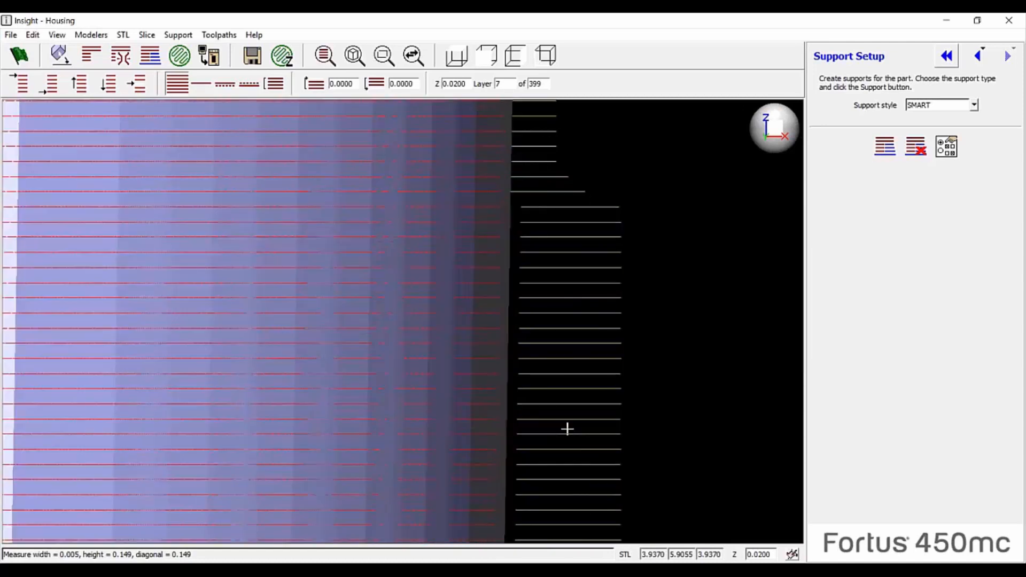
pyautogui.scroll(-2, 507, 332)
pyautogui.scroll(-2, 517, 296)
pyautogui.scroll(-2, 521, 270)
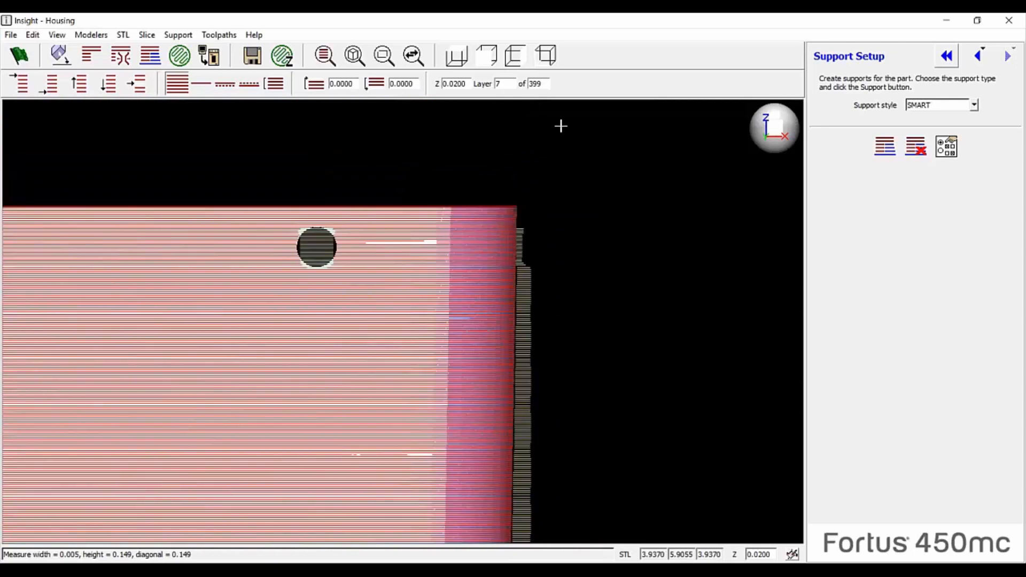
pyautogui.click(545, 55)
pyautogui.moveTo(584, 417)
pyautogui.mouseDown(button='middle')
pyautogui.moveTo(548, 450)
pyautogui.moveTo(577, 408)
pyautogui.mouseUp(button='middle')
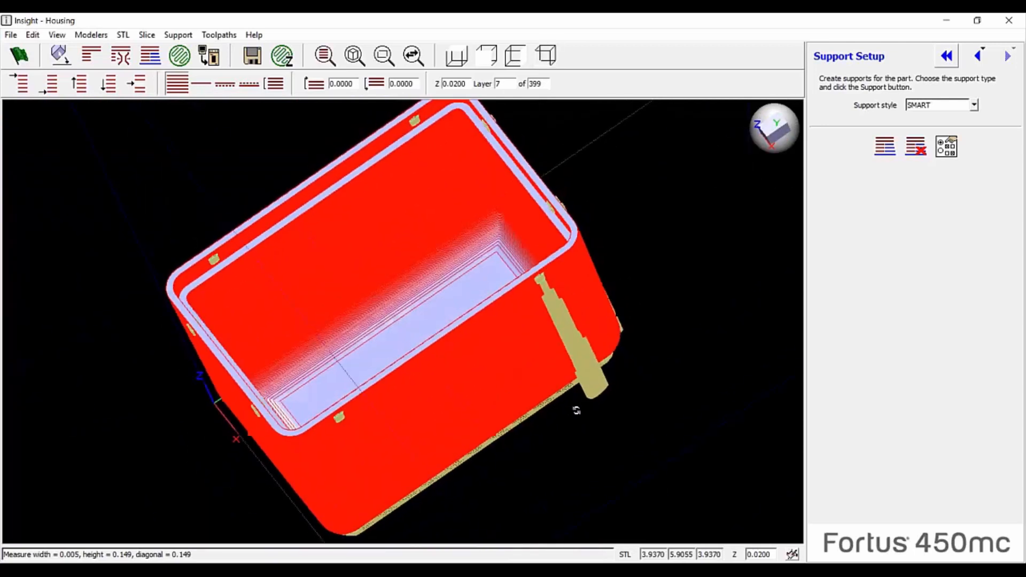
pyautogui.click(545, 58)
# Show only the housing's top layer from above with the STL model hidden
pyautogui.click(19, 83)
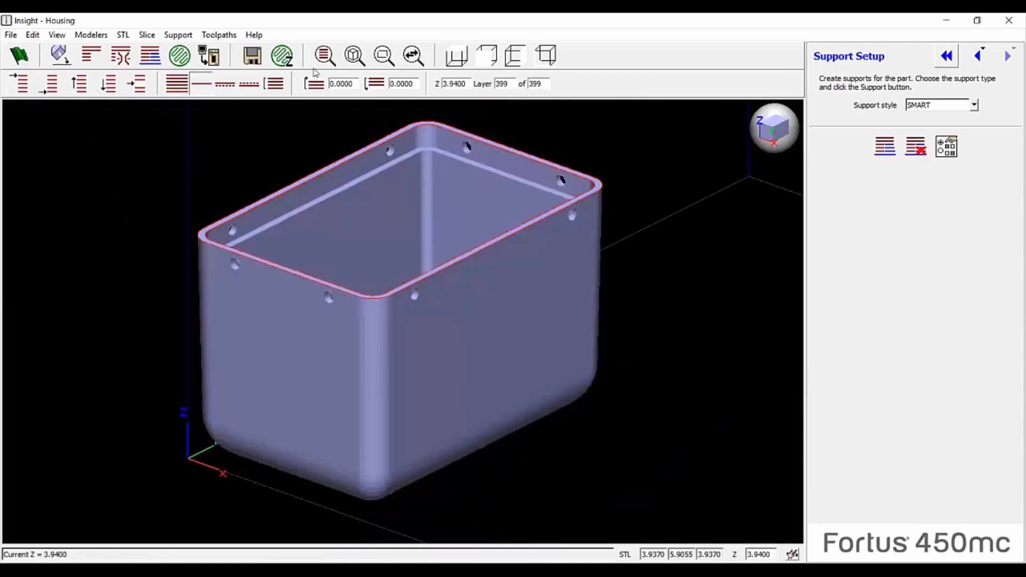
pyautogui.click(456, 55)
pyautogui.rightClick(614, 223)
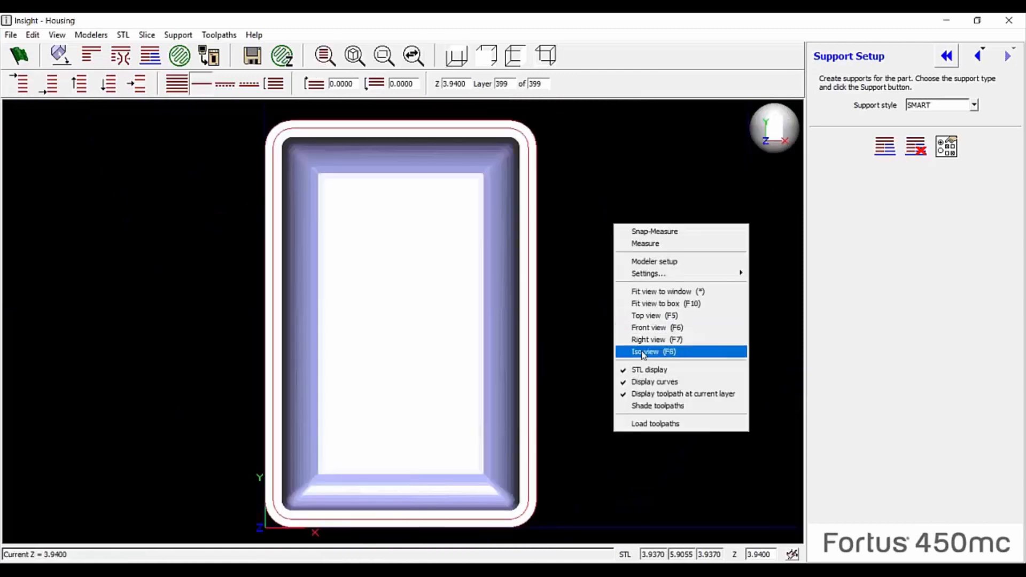
pyautogui.click(648, 370)
pyautogui.scroll(1, 479, 111)
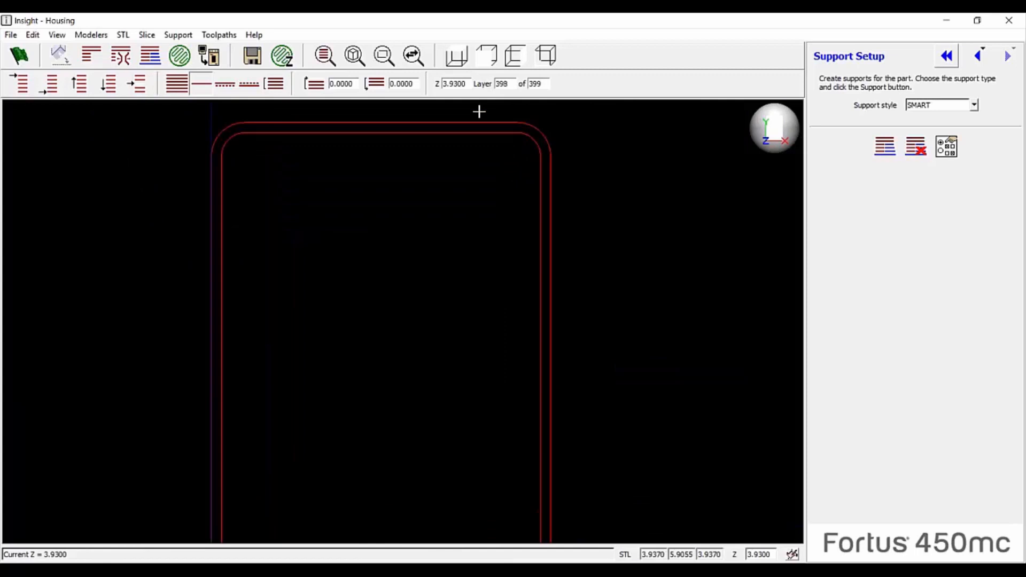
# Step down to layer 368, just below the screw-hole supports, and set the layer range top to Z 3.6300
pyautogui.press('pagedown')
pyautogui.press('pagedown')
pyautogui.press('pagedown')
pyautogui.press('pagedown')
pyautogui.press('pagedown')
pyautogui.press('pagedown')
pyautogui.press('pagedown')
pyautogui.press('pagedown')
pyautogui.press('pagedown')
pyautogui.press('pagedown')
pyautogui.press('pagedown')
pyautogui.press('pagedown')
pyautogui.press('pagedown')
pyautogui.press('pagedown')
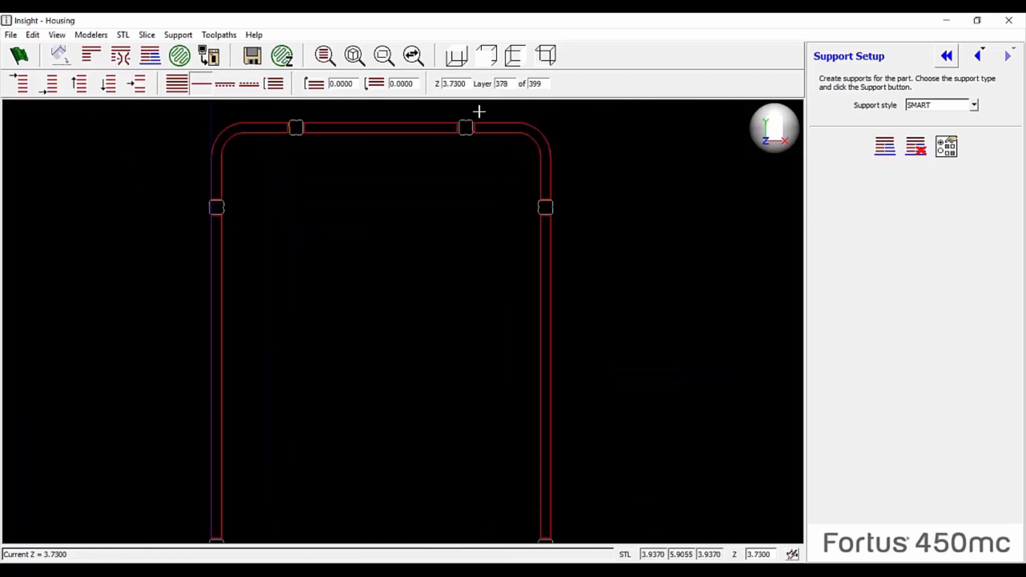
pyautogui.press('pagedown')
pyautogui.press('pagedown')
pyautogui.press('pagedown')
pyautogui.press('pagedown')
pyautogui.press('pagedown')
pyautogui.press('pagedown')
pyautogui.press('pagedown')
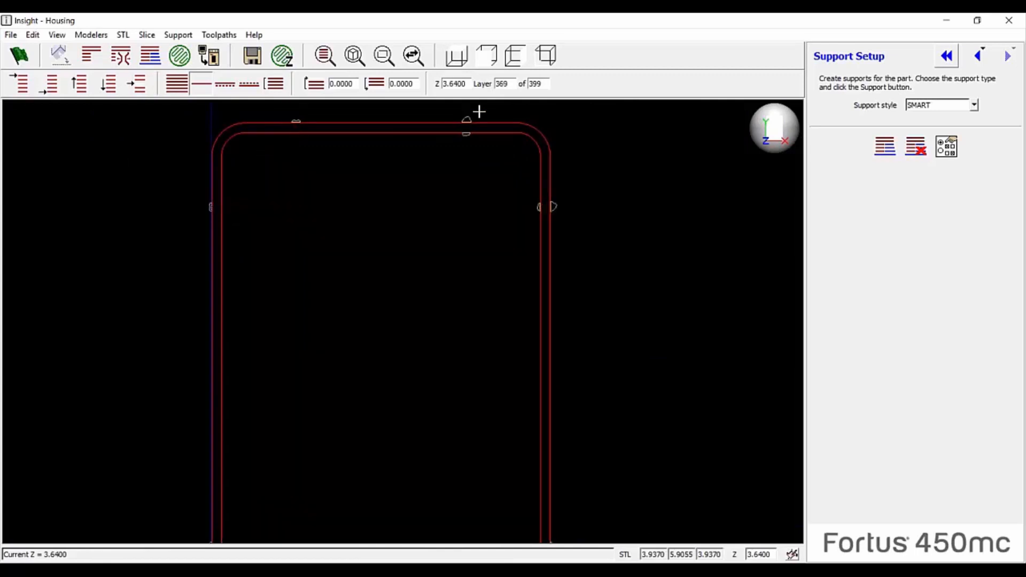
pyautogui.press('pagedown')
pyautogui.click(313, 84)
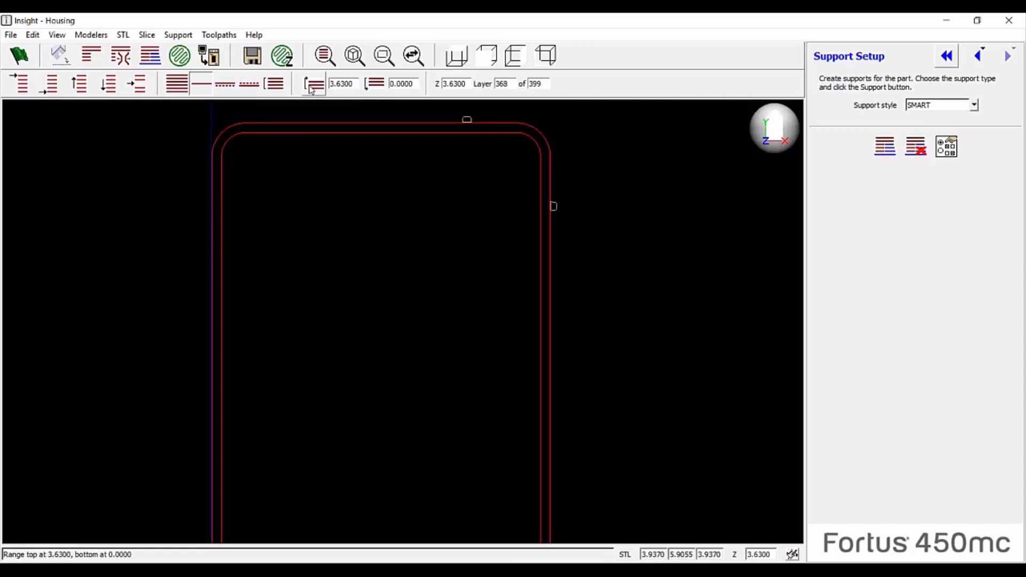
# Step down to layer 314, set the layer range bottom to Z 3.0900, and display only that range isometrically
pyautogui.press('pagedown')
pyautogui.press('pagedown')
pyautogui.press('pagedown')
pyautogui.press('pagedown')
pyautogui.press('pagedown')
pyautogui.press('pagedown')
pyautogui.press('pagedown')
pyautogui.press('pagedown')
pyautogui.press('pagedown')
pyautogui.press('pagedown')
pyautogui.press('pagedown')
pyautogui.press('pagedown')
pyautogui.press('pagedown')
pyautogui.press('pagedown')
pyautogui.press('pagedown')
pyautogui.press('pagedown')
pyautogui.press('pagedown')
pyautogui.press('pagedown')
pyautogui.press('pagedown')
pyautogui.press('pagedown')
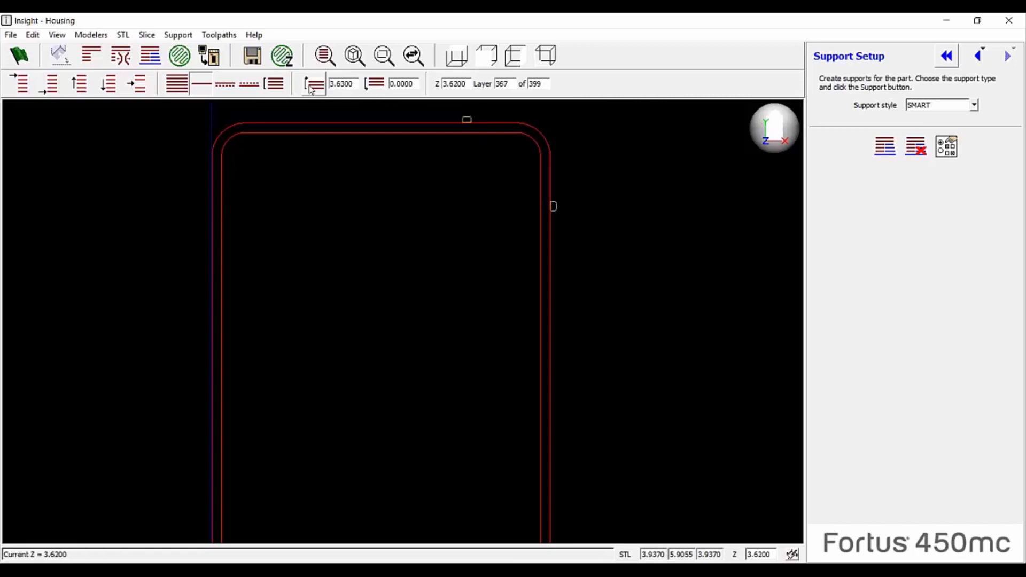
pyautogui.press('pagedown')
pyautogui.press('pagedown')
pyautogui.press('pagedown')
pyautogui.press('pagedown')
pyautogui.press('pagedown')
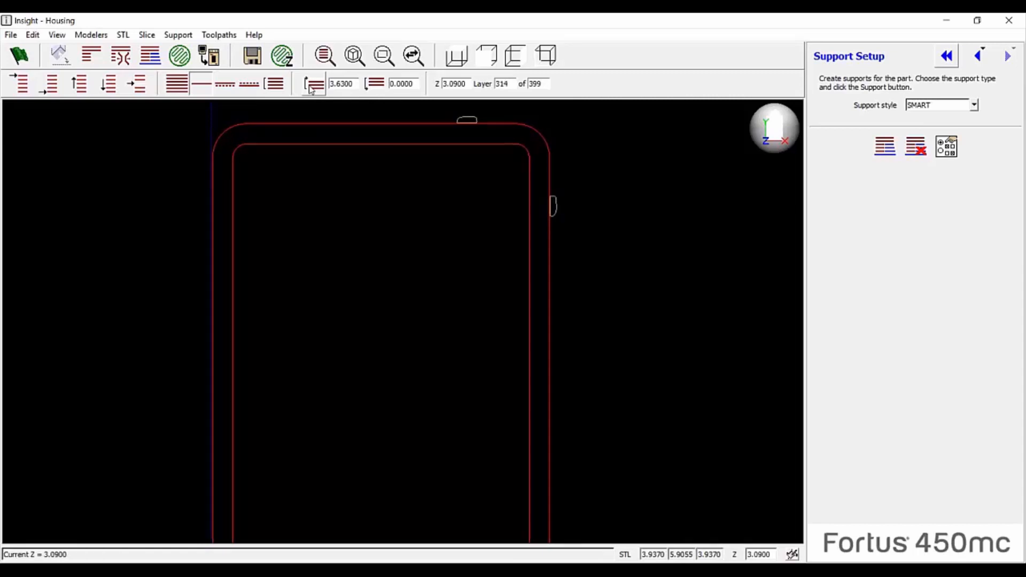
pyautogui.click(374, 84)
pyautogui.click(275, 84)
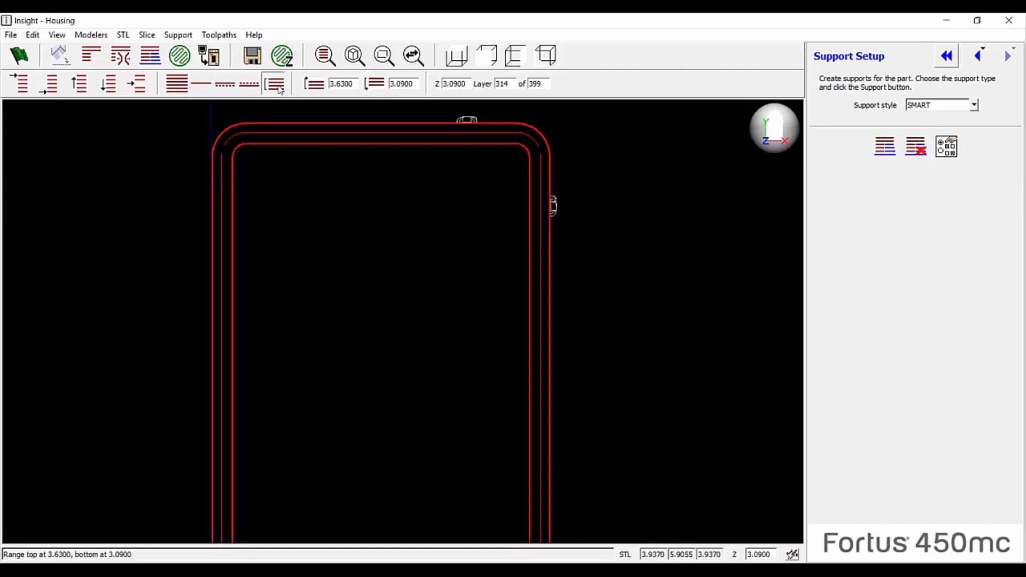
pyautogui.click(541, 59)
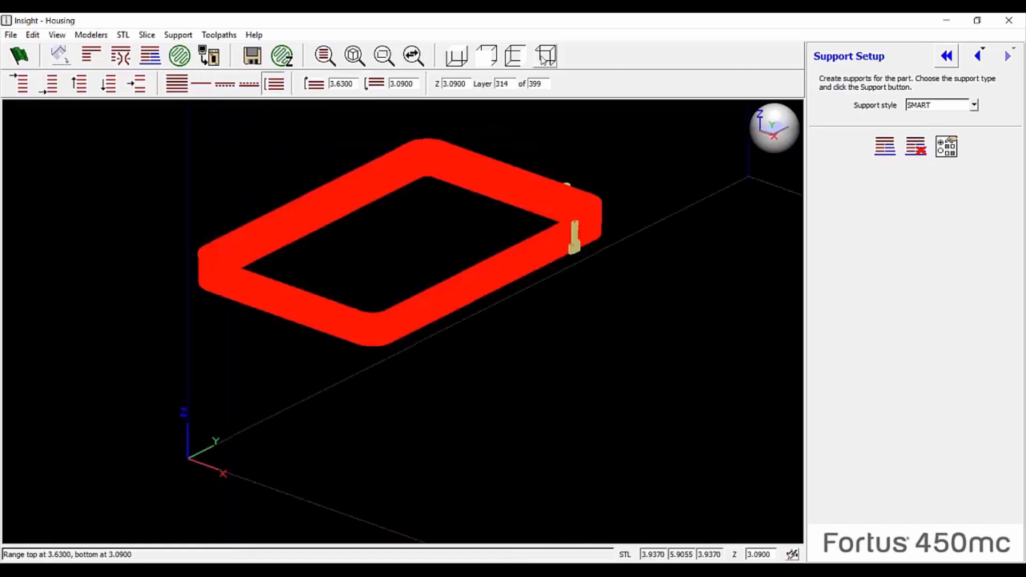
# Delete the curves of the two outer support columns within the displayed layer range, selecting them from the top view
pyautogui.click(457, 56)
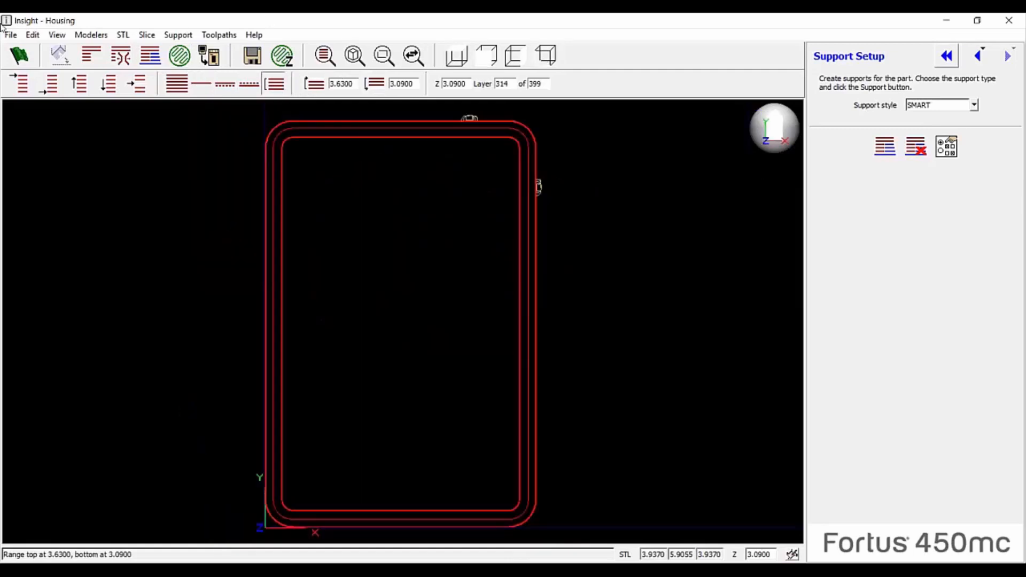
pyautogui.click(32, 35)
pyautogui.click(43, 47)
pyautogui.scroll(2, 472, 115)
pyautogui.moveTo(438, 103); pyautogui.dragTo(486, 118)
pyautogui.moveTo(613, 193); pyautogui.dragTo(577, 257)
pyautogui.click(552, 55)
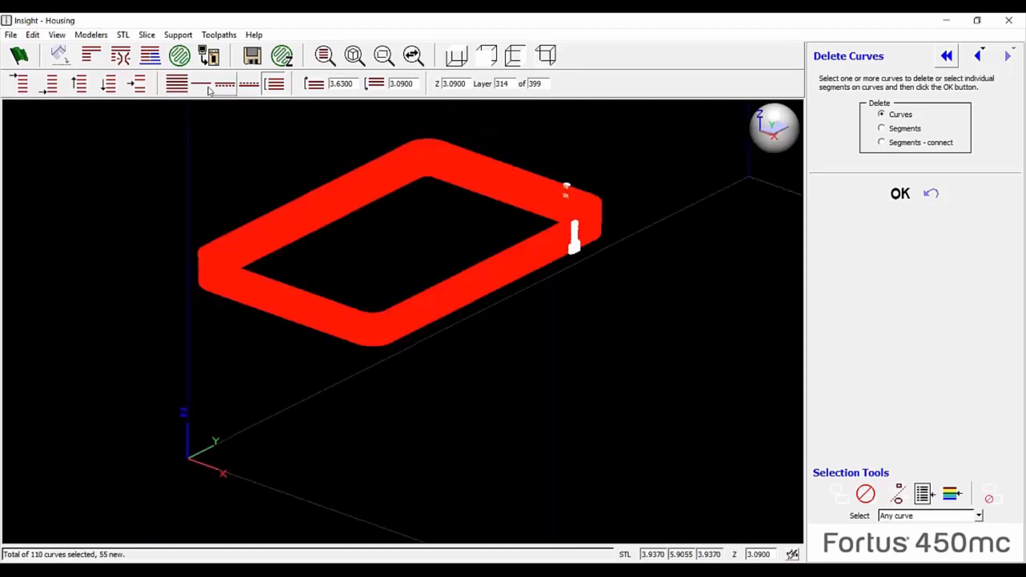
pyautogui.click(899, 195)
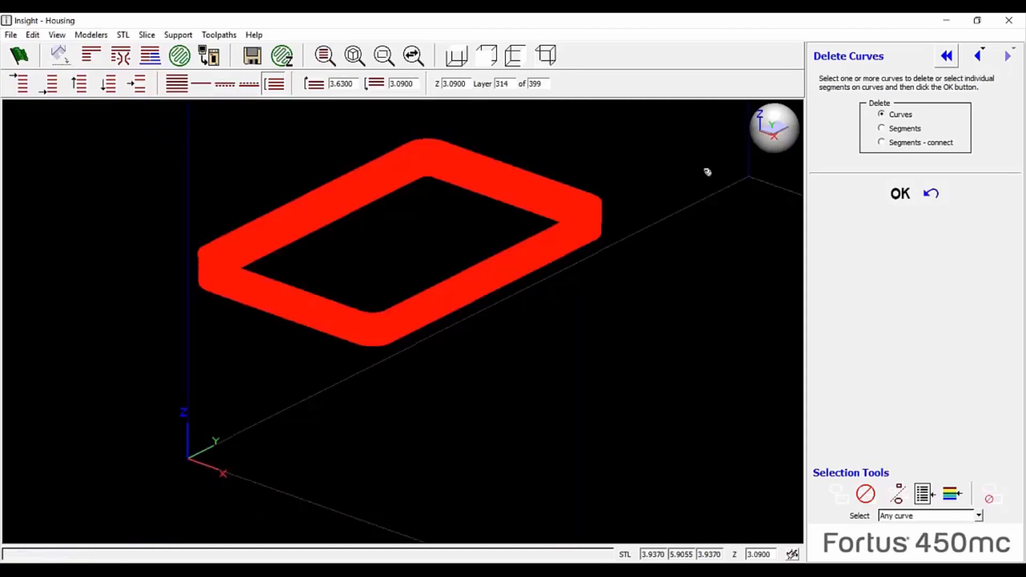
# Display a single layer and move up to layer 320 at Z 3.1500, inside the range cleared of support curves
pyautogui.press('Up')
pyautogui.press('Up')
pyautogui.press('Up')
pyautogui.press('Up')
pyautogui.press('Up')
pyautogui.press('Up')
pyautogui.press('Up')
pyautogui.press('Up')
pyautogui.press('Up')
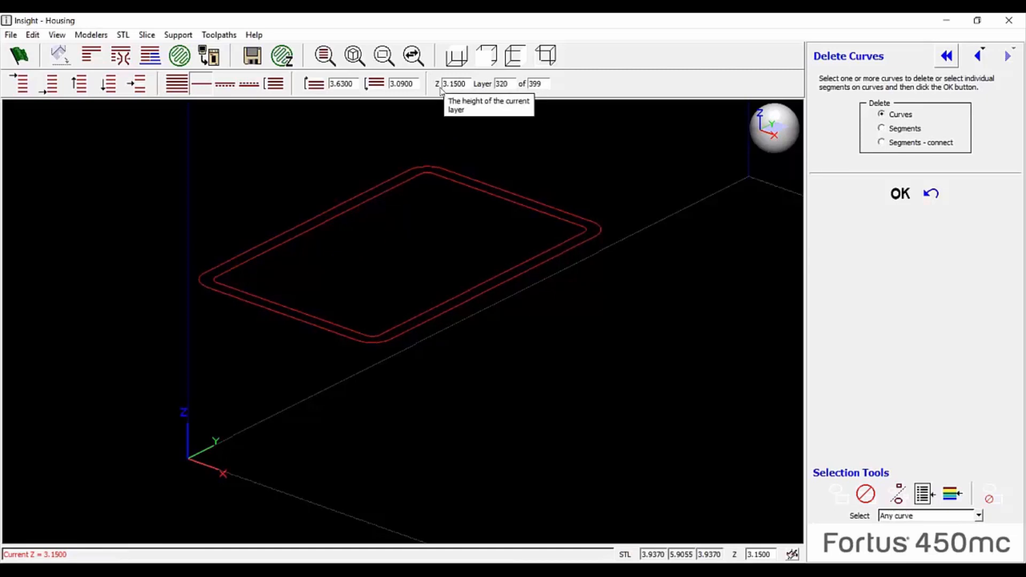
# Enable partial supports in the support parameters with a starting height of 3.15
pyautogui.click(183, 36)
pyautogui.click(189, 49)
pyautogui.click(946, 147)
pyautogui.click(584, 364)
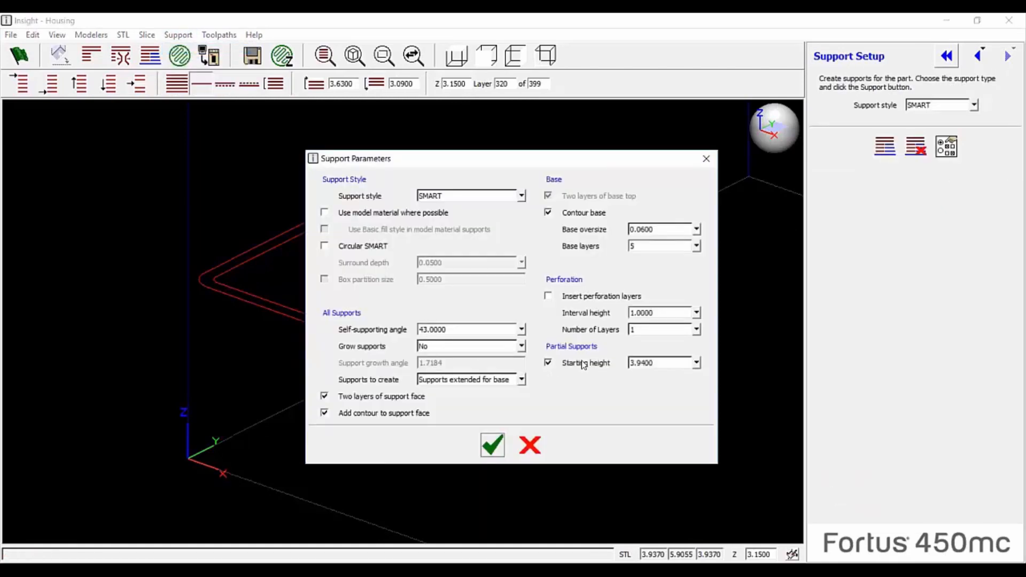
pyautogui.doubleClick(653, 364)
pyautogui.write('3')
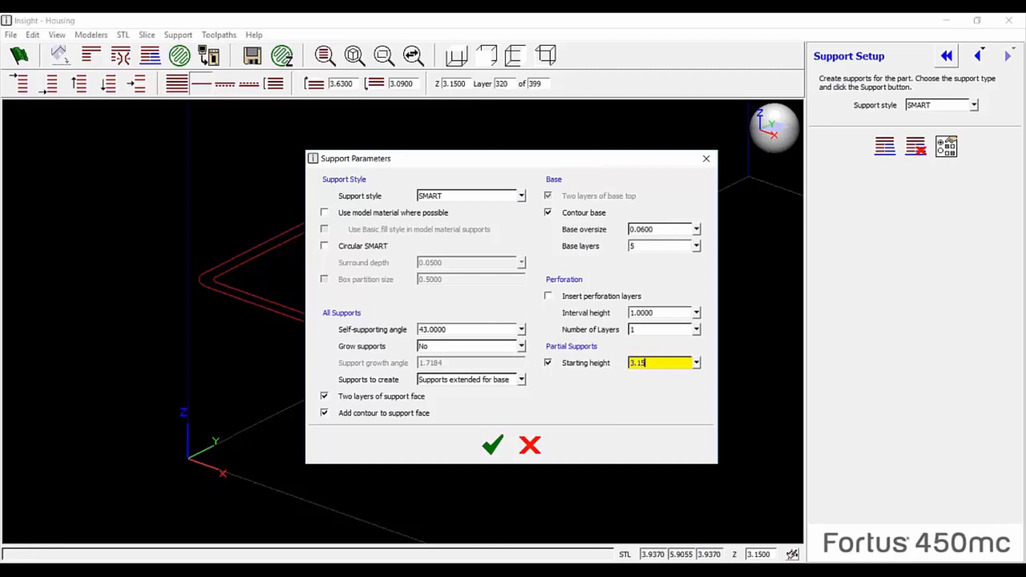
pyautogui.write('.15')
pyautogui.click(492, 448)
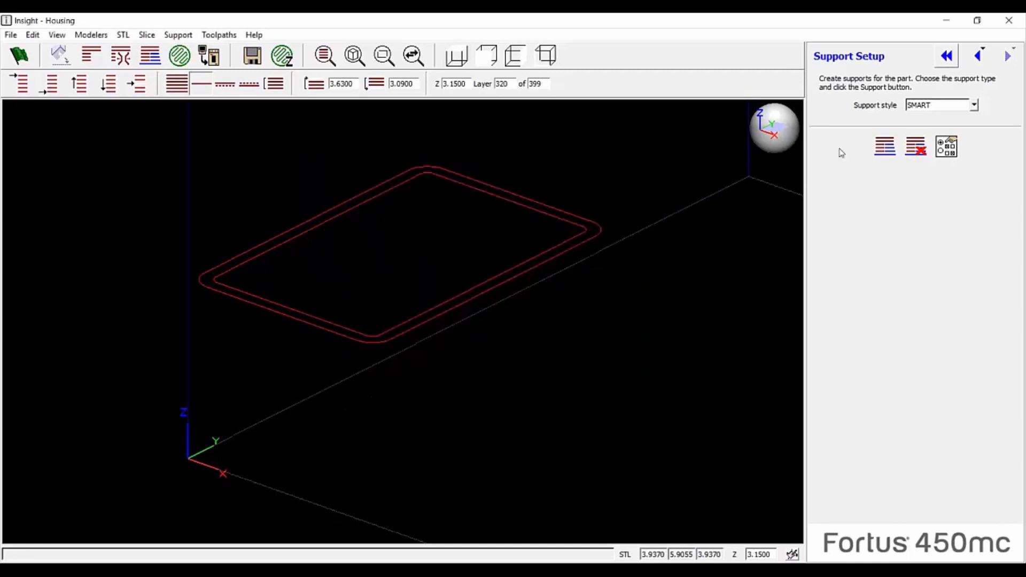
# Regenerate the housing's supports with all layers displayed, and generate its toolpaths
pyautogui.click(176, 84)
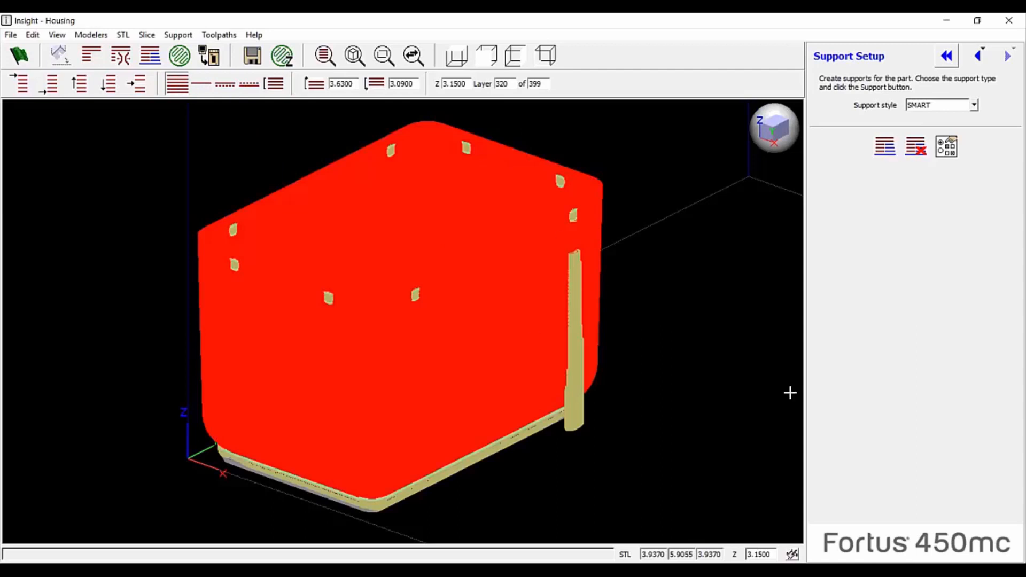
pyautogui.click(885, 146)
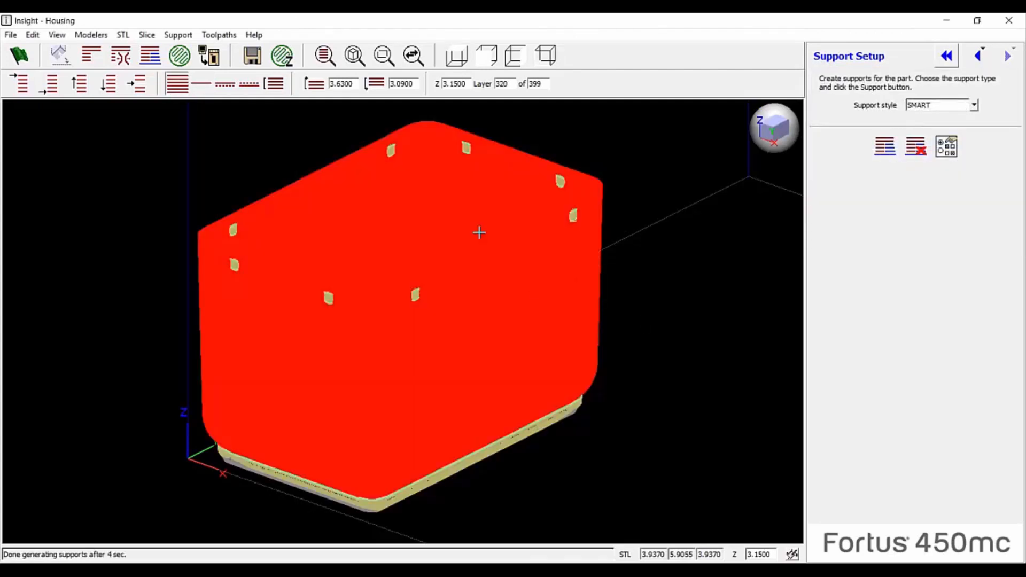
pyautogui.click(180, 56)
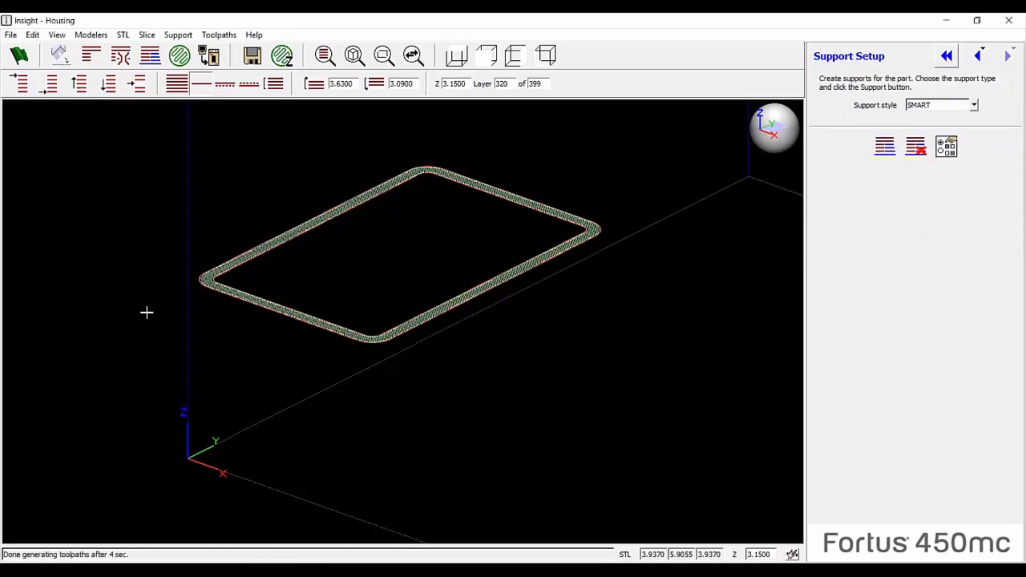
# Estimate the housing's build time and its model and support volumes, and check the estimated values
pyautogui.click(214, 35)
pyautogui.click(968, 521)
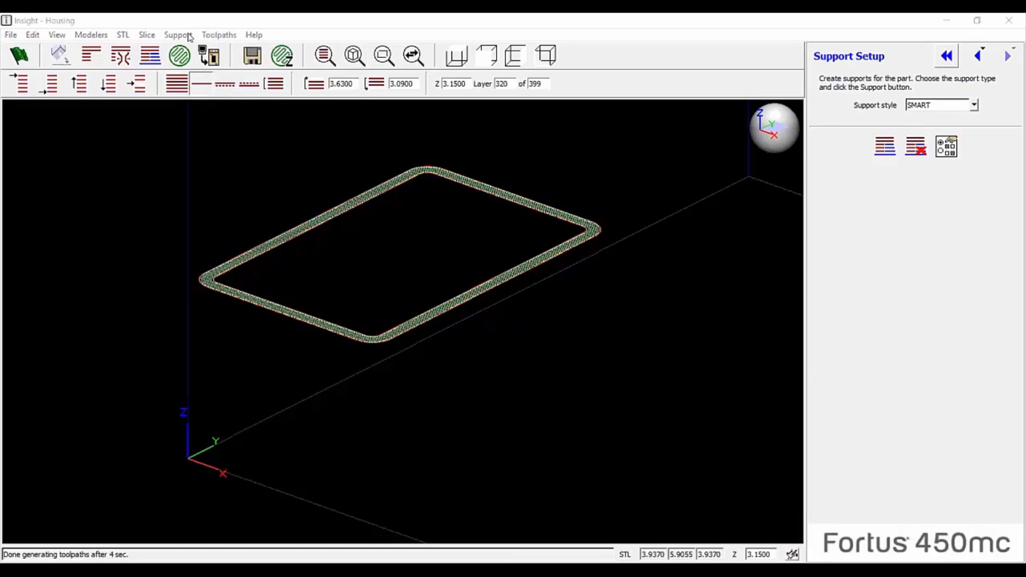
pyautogui.click(219, 34)
pyautogui.click(227, 60)
pyautogui.click(885, 264)
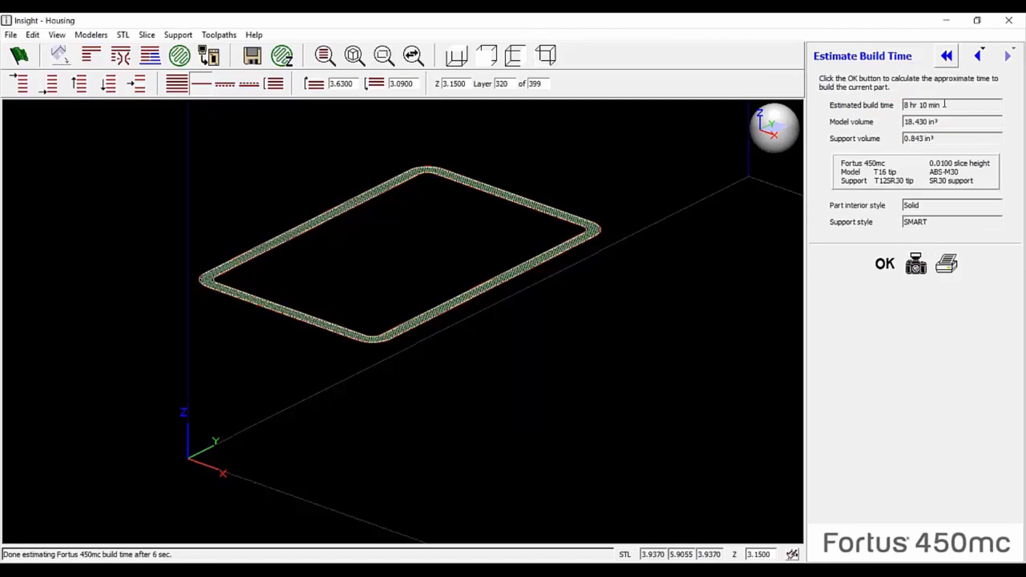
pyautogui.moveTo(944, 104); pyautogui.dragTo(885, 91)
pyautogui.click(945, 119)
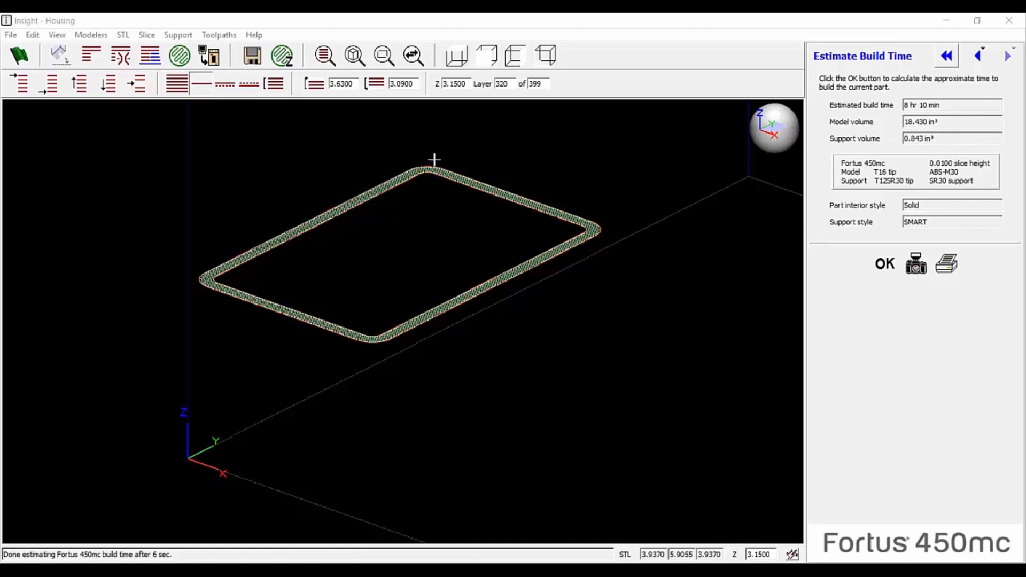
# Display all layers of the housing and examine its screw holes with their supports
pyautogui.click(182, 86)
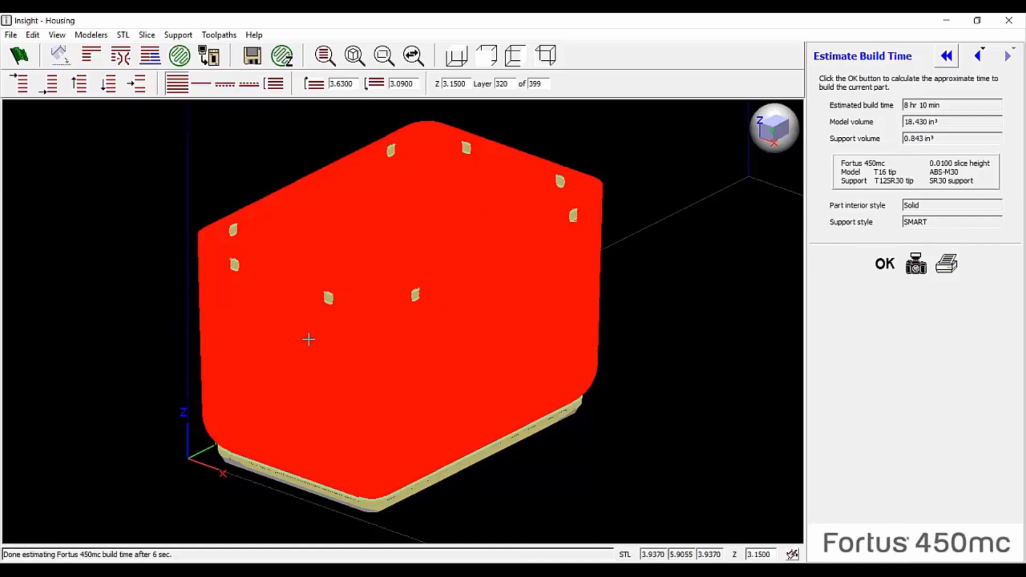
pyautogui.scroll(3, 326, 298)
pyautogui.scroll(-2, 320, 300)
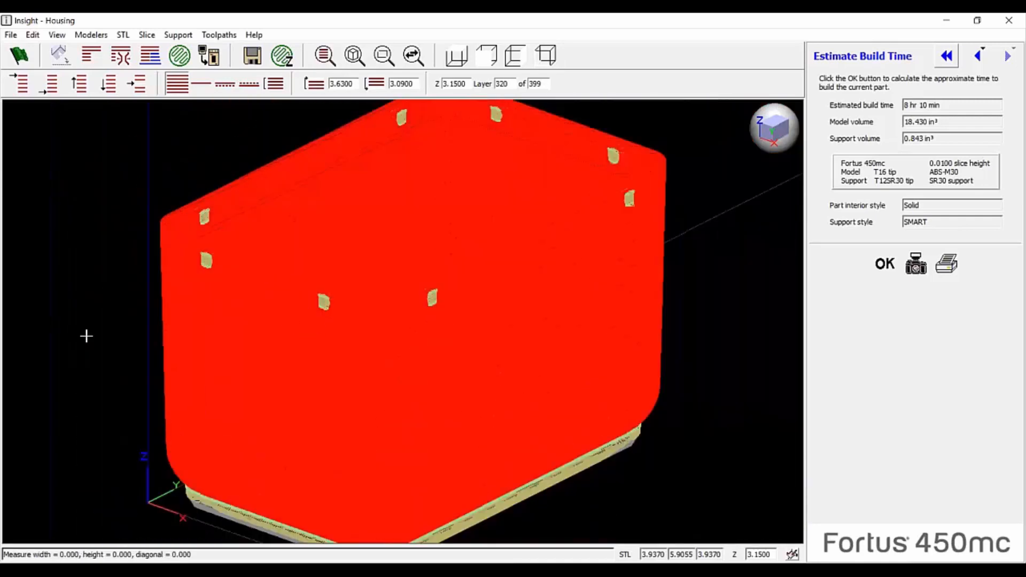
# Switch to the running PowerPoint slide show and advance from the 5 SMART Techniques slide to the Savings Summary slide
pyautogui.moveTo(511, 563)
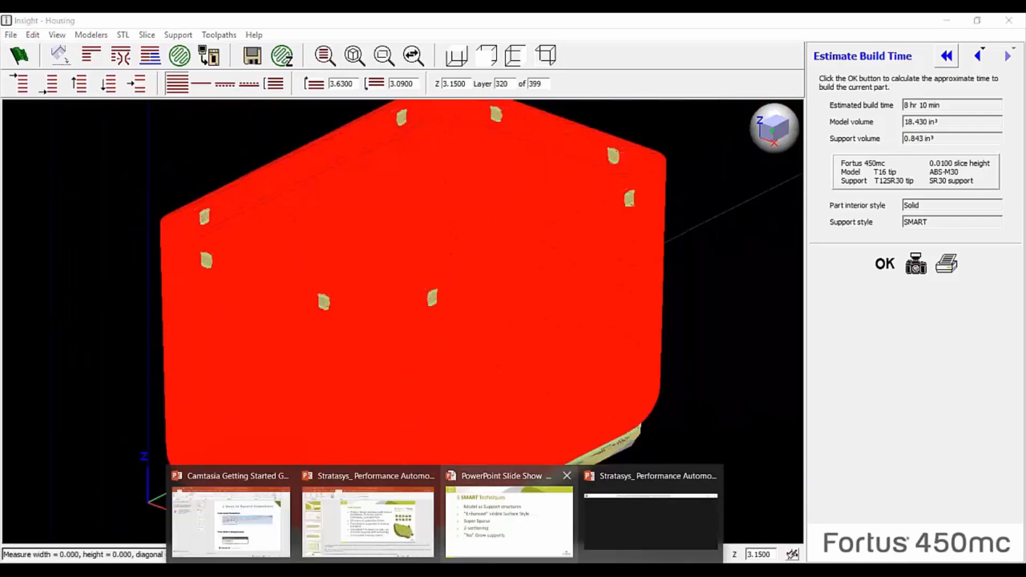
pyautogui.click(497, 556)
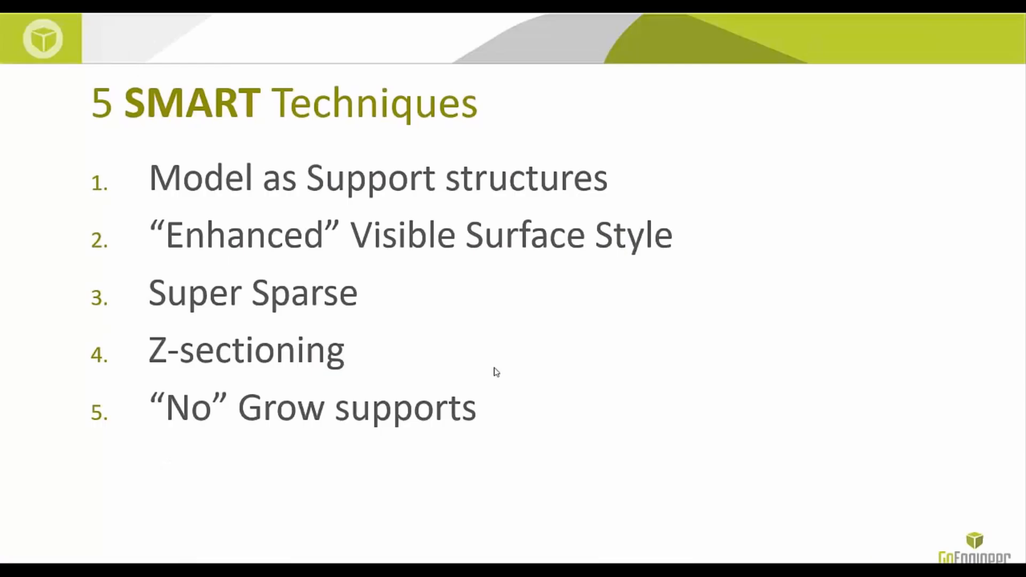
pyautogui.press('Right')
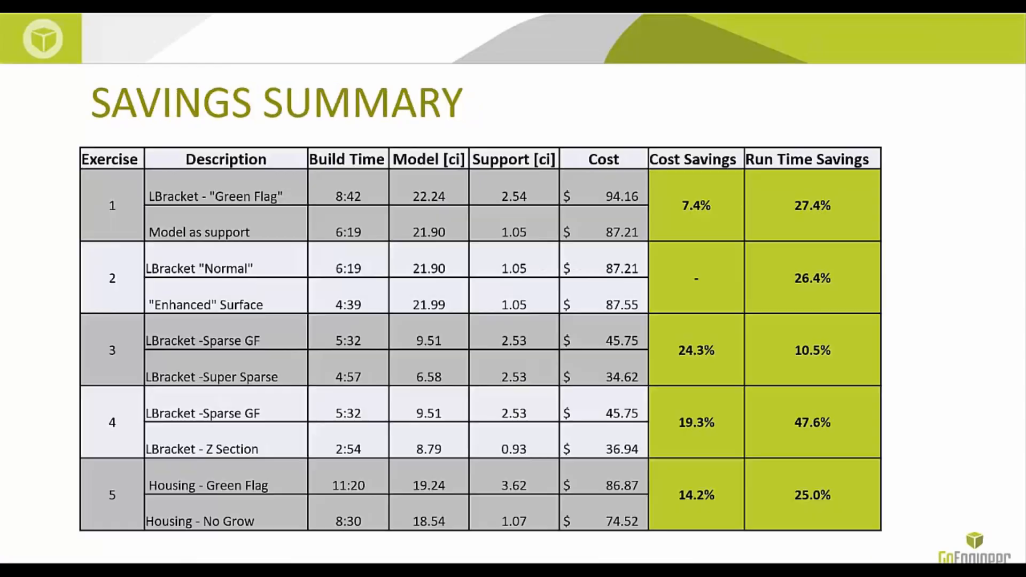